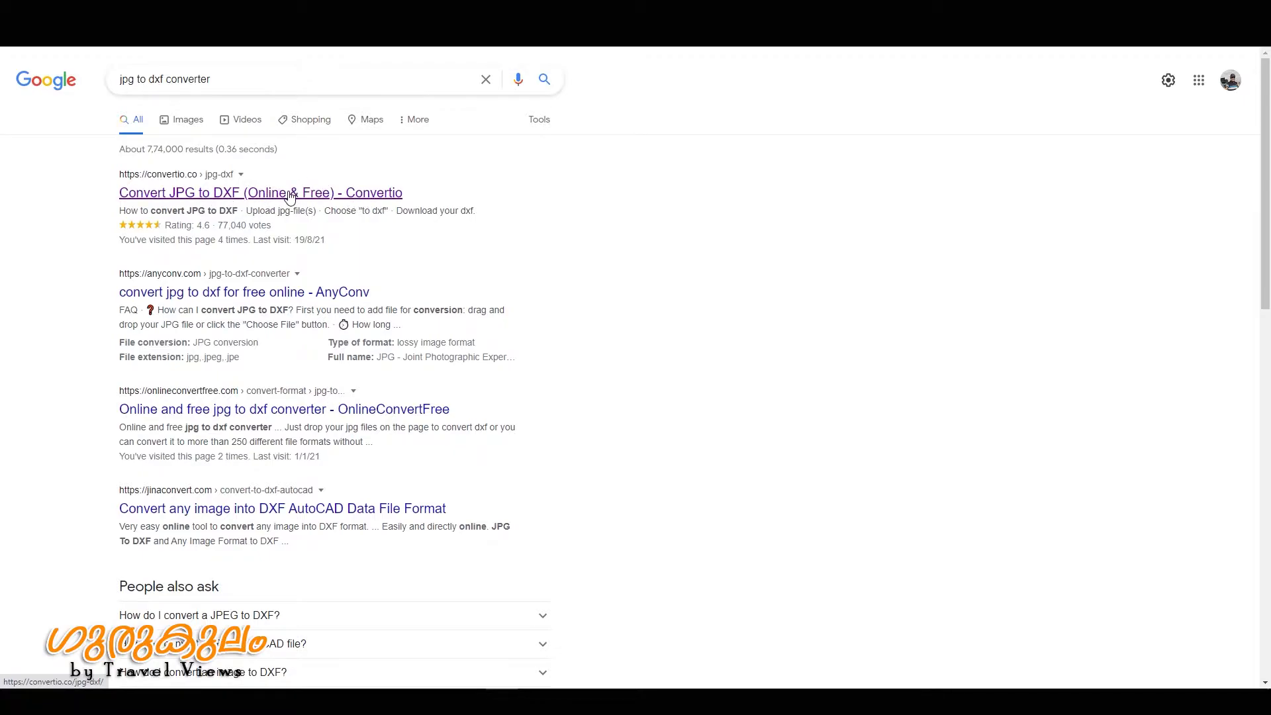
- Open Convertio's JPG to DXF converter from the search results and upload 123.jpg from the Desktop
{"action": "left_click", "coordinate": [289, 193]}
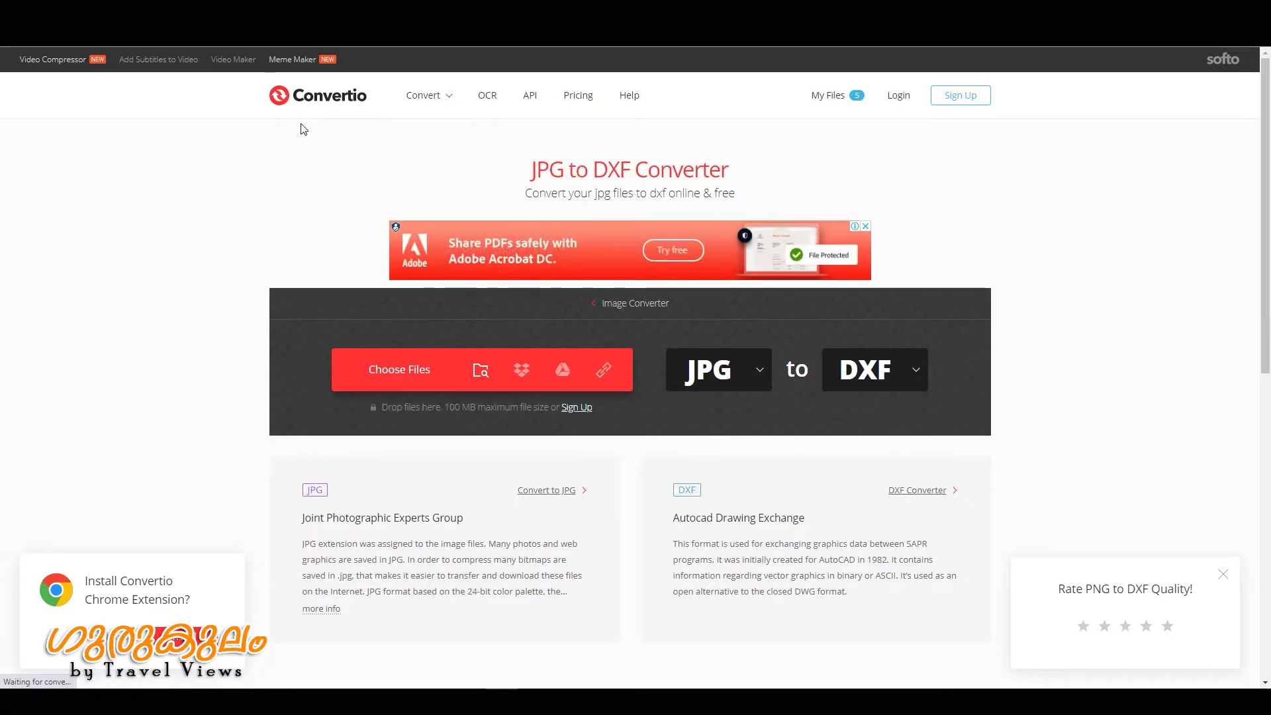
{"action": "left_click", "coordinate": [479, 370]}
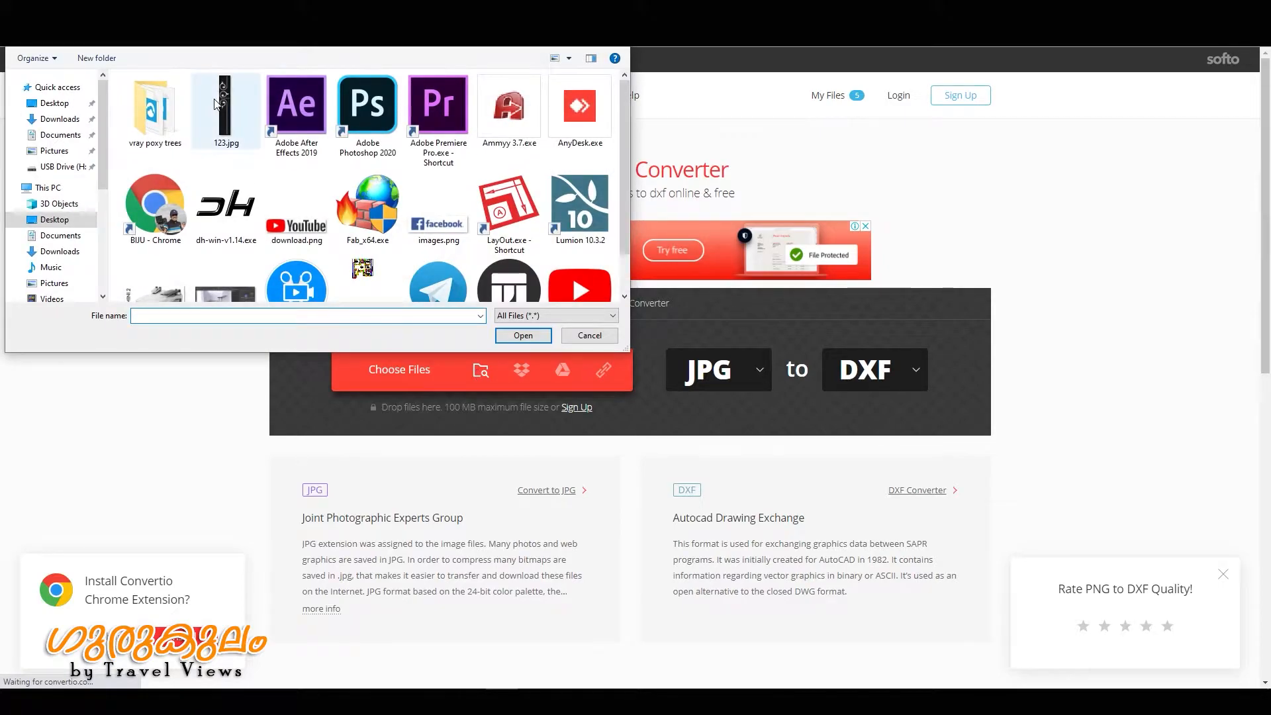
{"action": "left_click", "coordinate": [222, 116]}
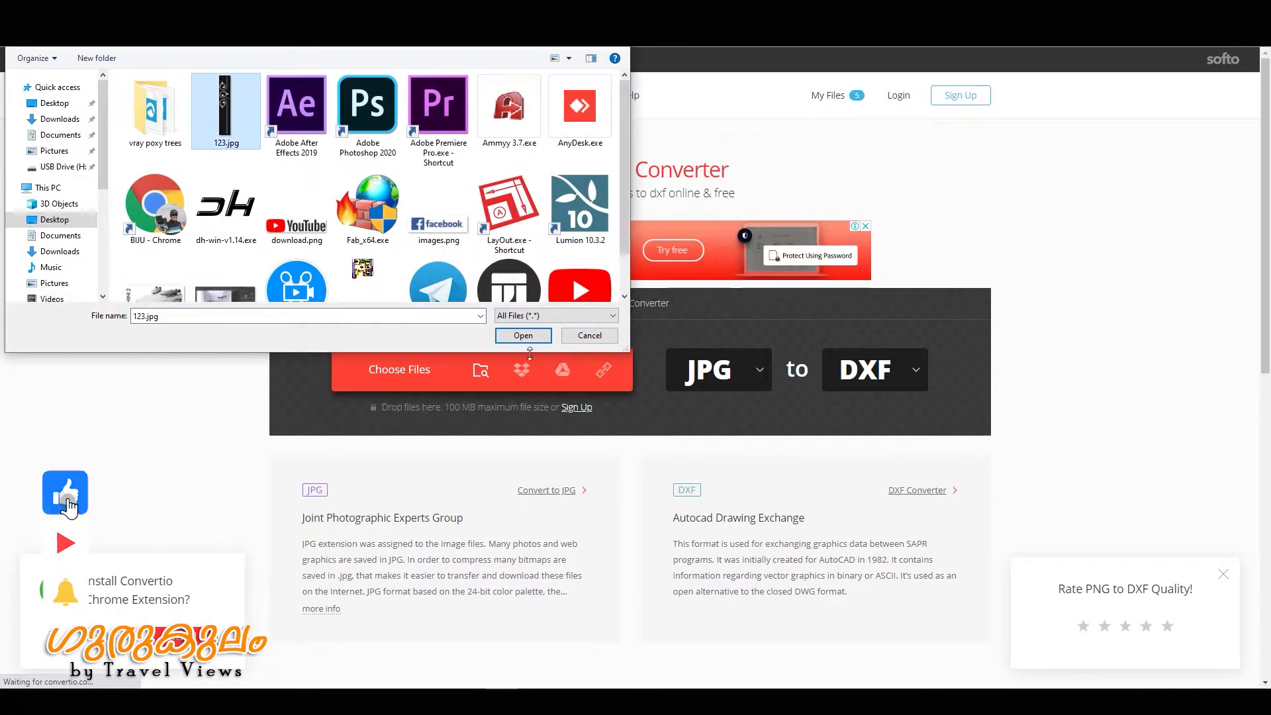
{"action": "left_click", "coordinate": [523, 336]}
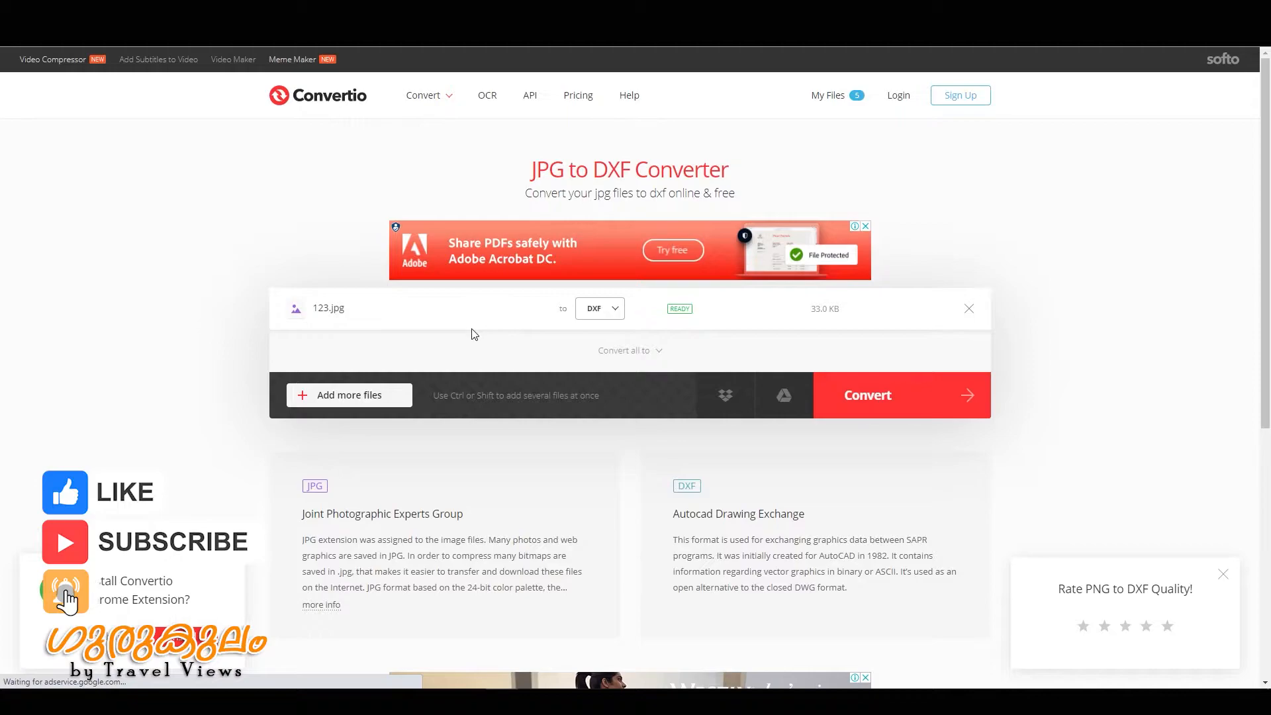
- Set the output format of 123.jpg to the CAD format DXF and run the conversion
{"action": "left_click", "coordinate": [616, 316]}
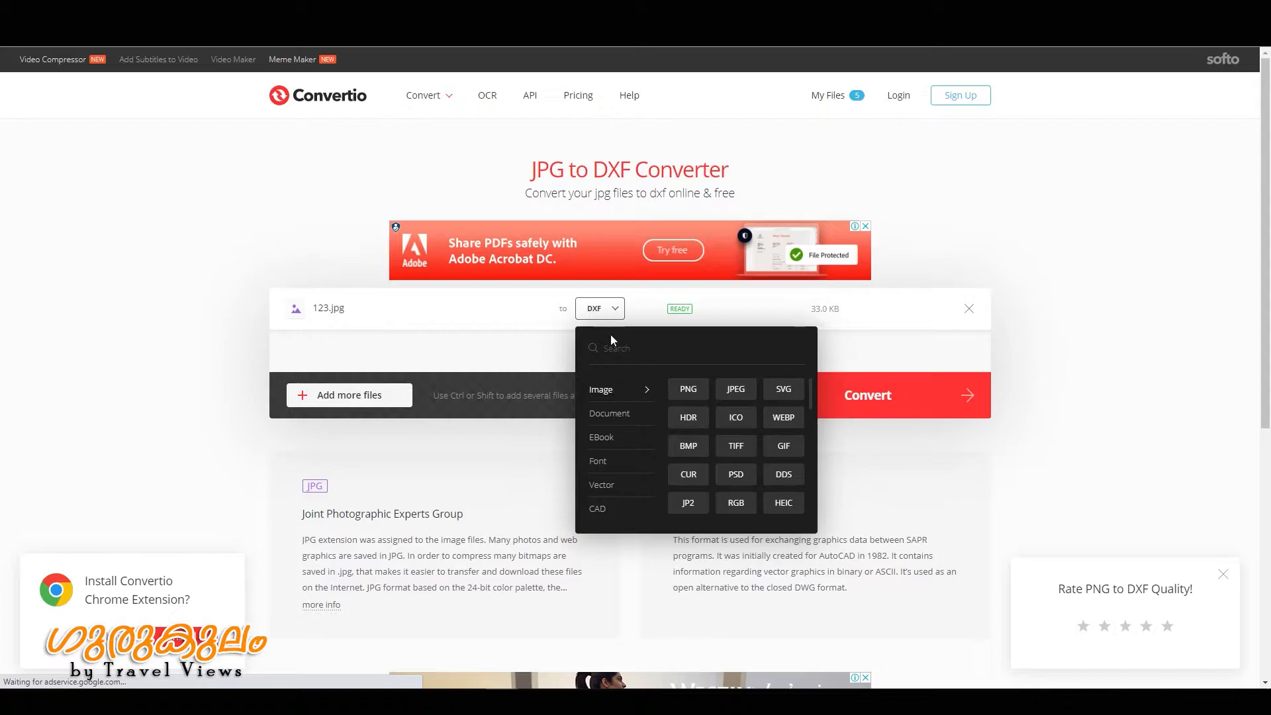
{"action": "mouse_move", "coordinate": [618, 515]}
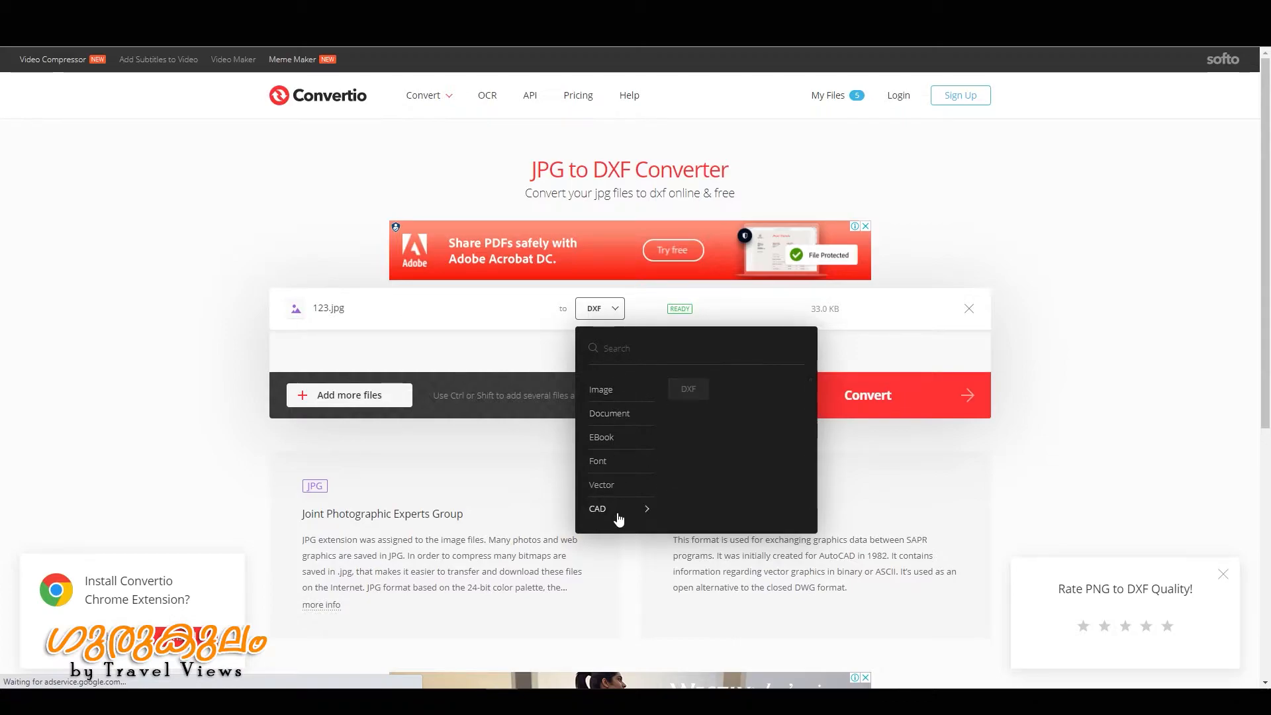
{"action": "left_click", "coordinate": [688, 390]}
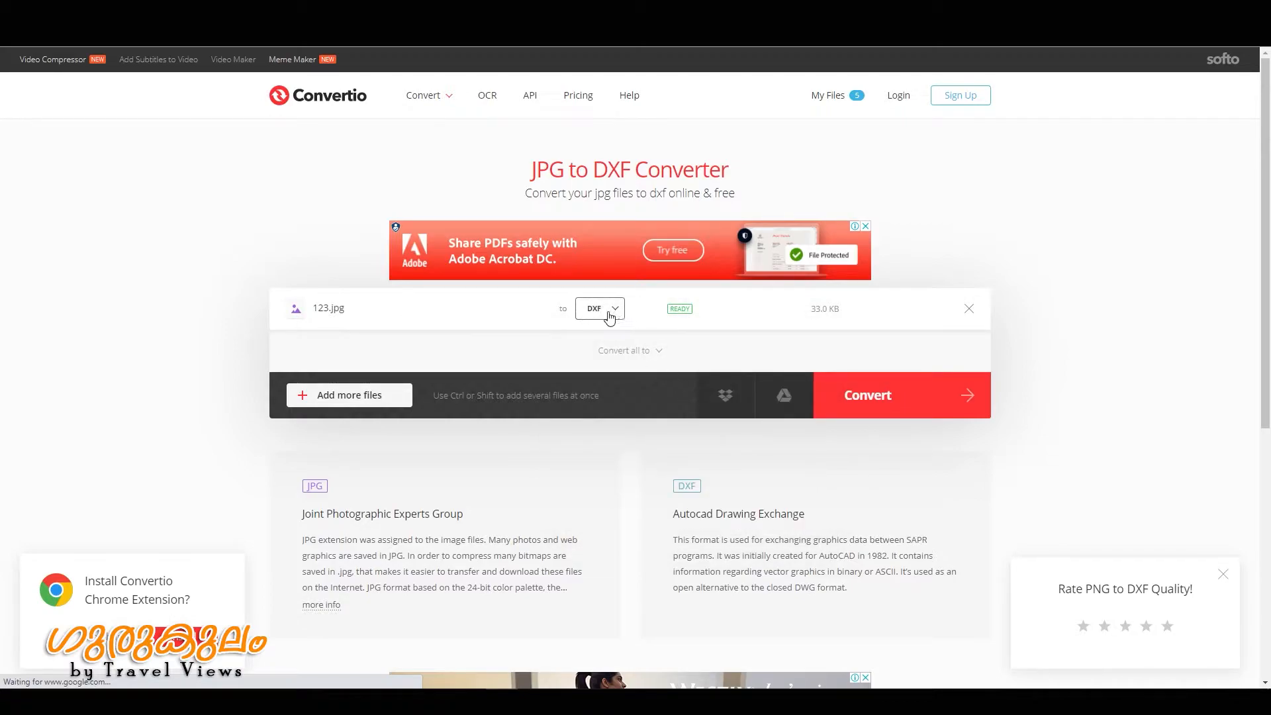
{"action": "left_click", "coordinate": [901, 410]}
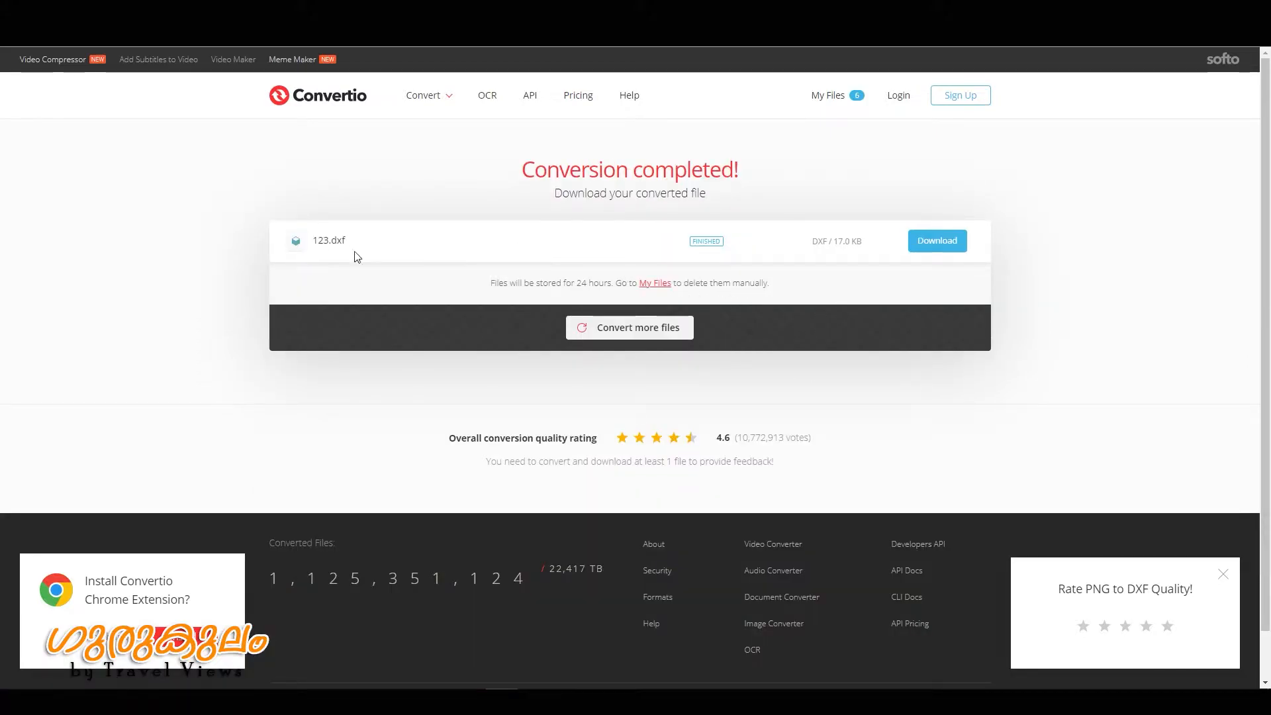
- Download the converted file to the Desktop as 123.dxf
{"action": "left_click", "coordinate": [931, 241]}
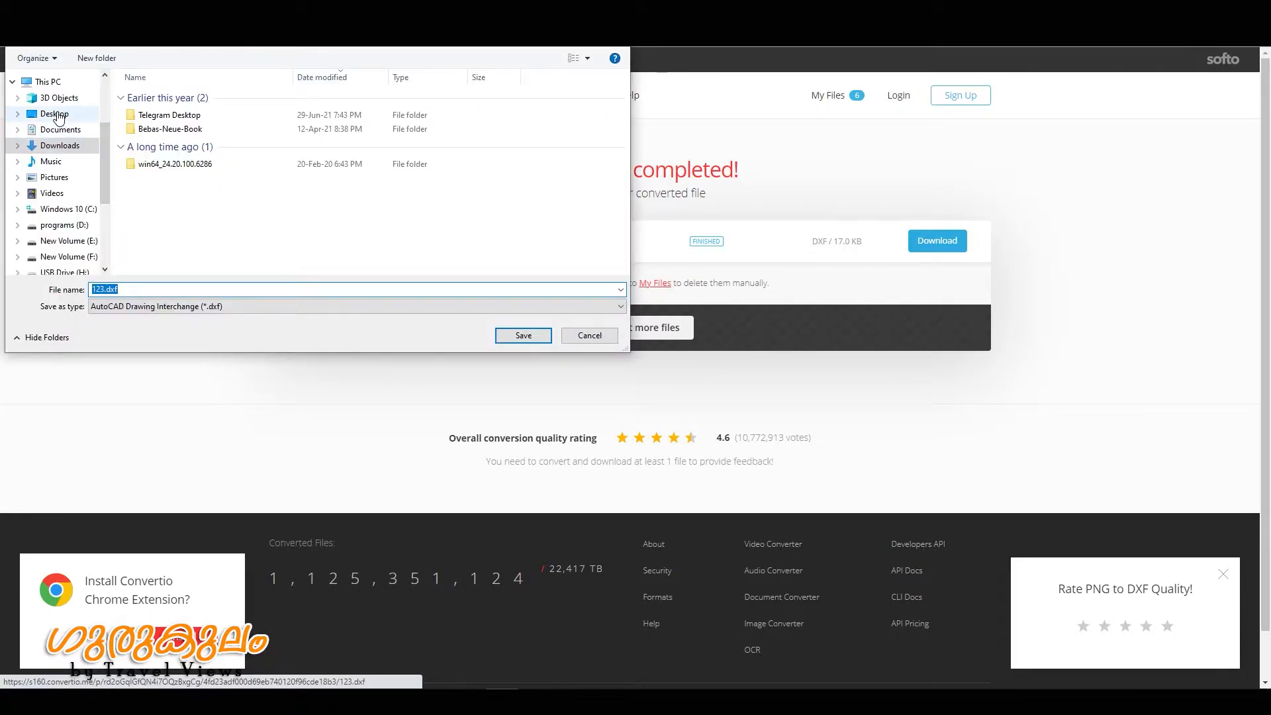
{"action": "left_click", "coordinate": [57, 114]}
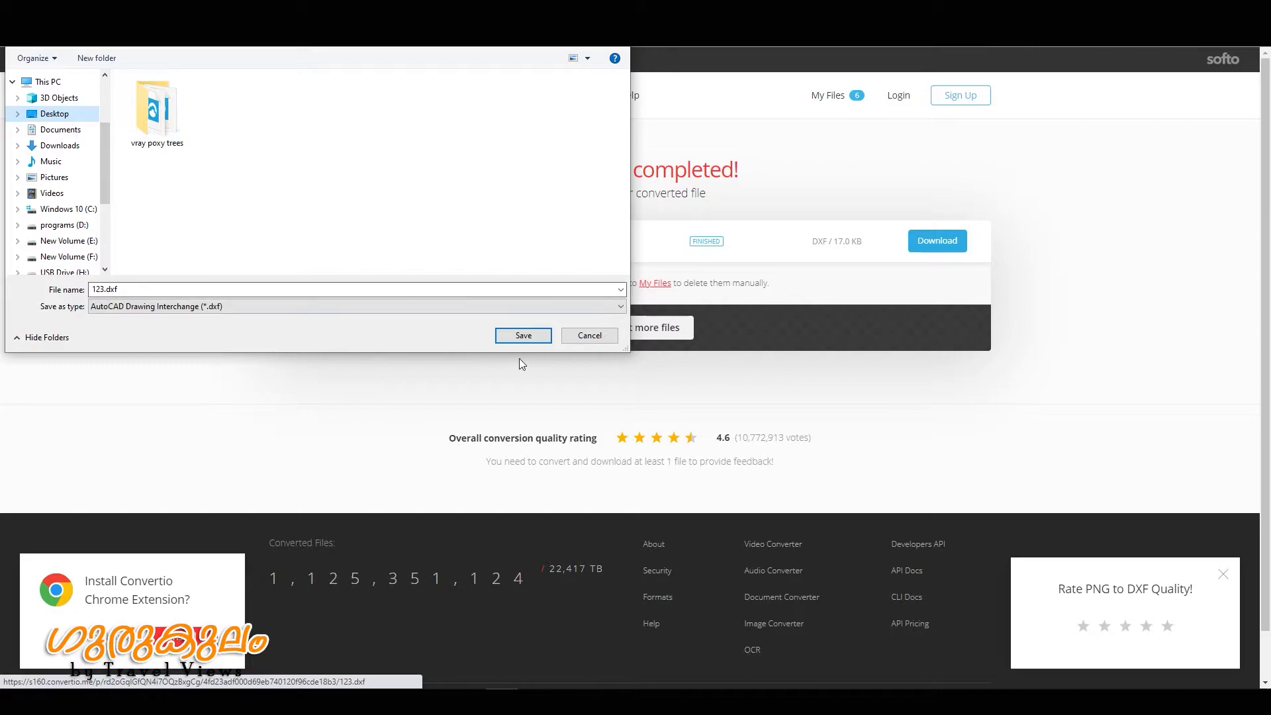
{"action": "left_click", "coordinate": [523, 336]}
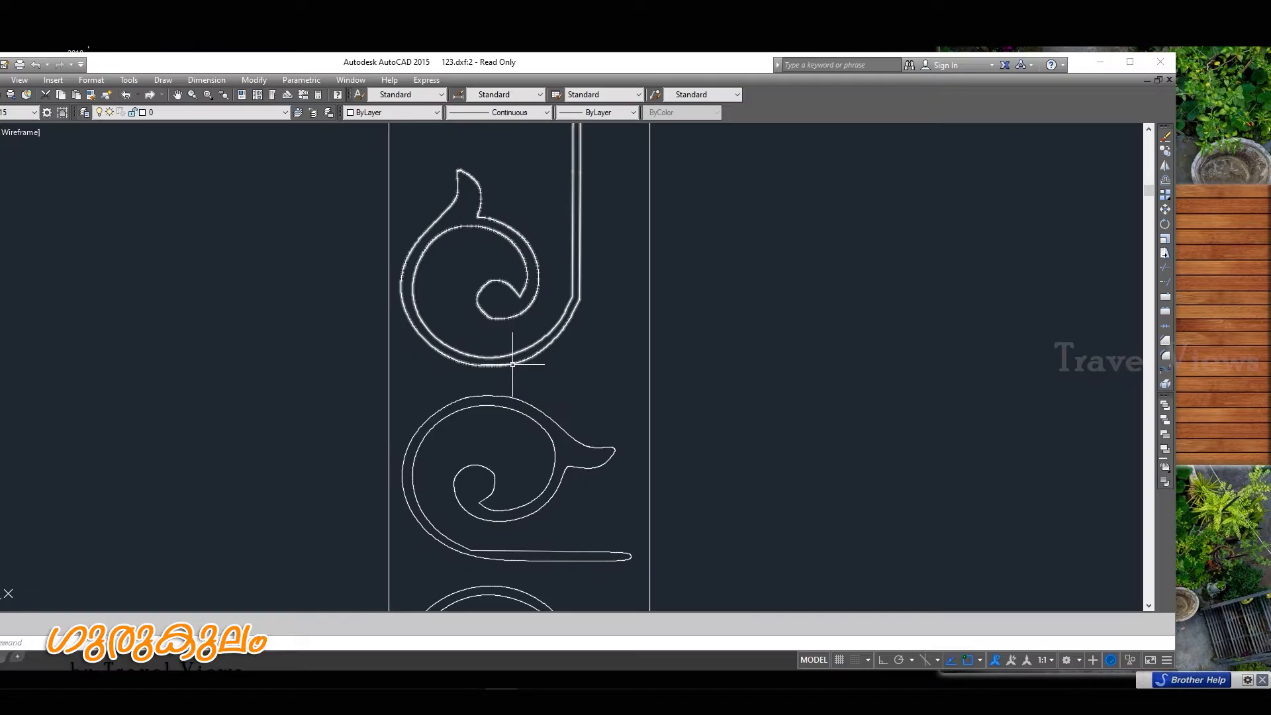
- Inspect the scroll outlines of 123.dxf in AutoCAD, and close the drawing without saving changes
{"action": "scroll", "coordinate": [572, 308], "scroll_direction": "down", "scroll_amount": 3}
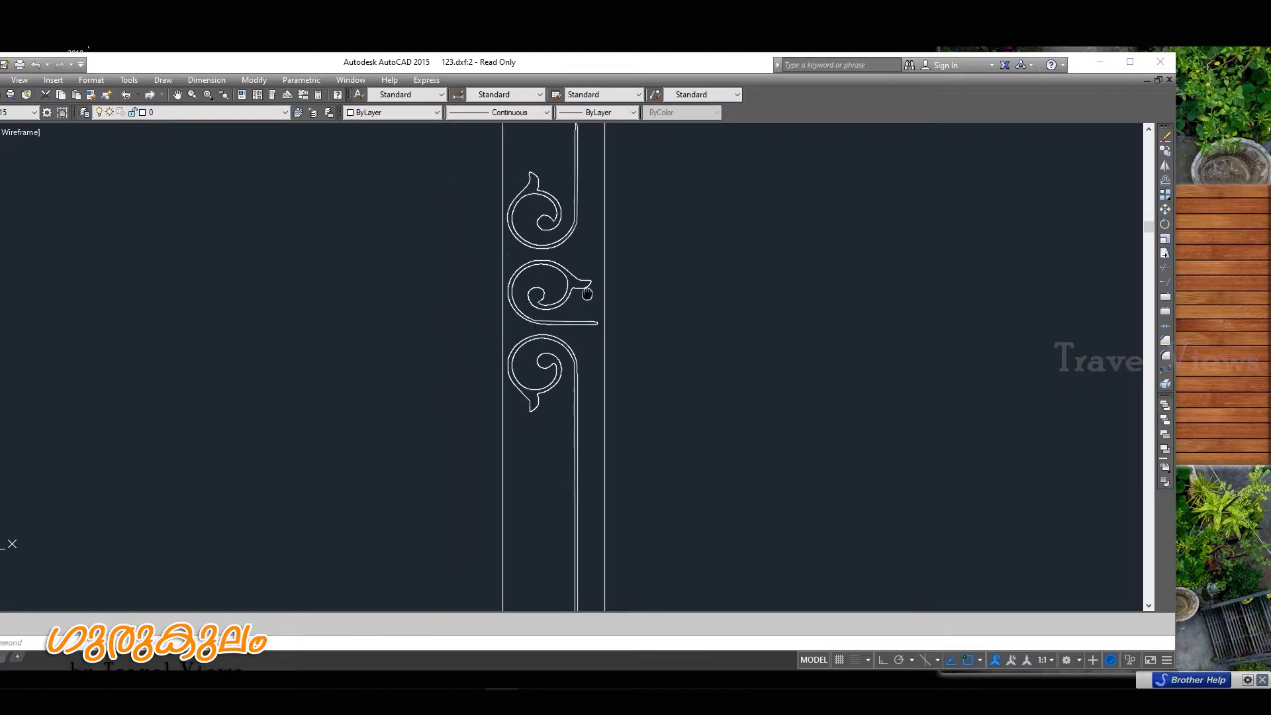
{"action": "scroll", "coordinate": [572, 308], "scroll_direction": "down", "scroll_amount": 2}
{"action": "scroll", "coordinate": [538, 314], "scroll_direction": "up", "scroll_amount": 2}
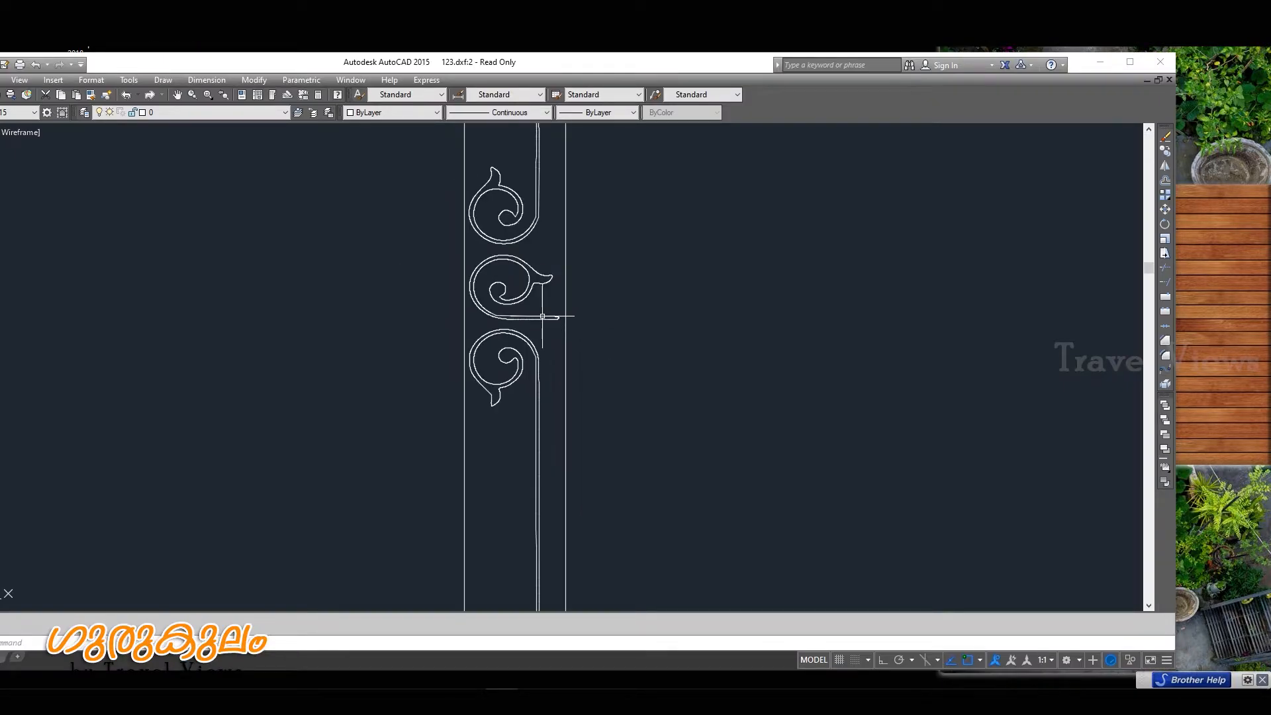
{"action": "scroll", "coordinate": [534, 316], "scroll_direction": "down", "scroll_amount": 2}
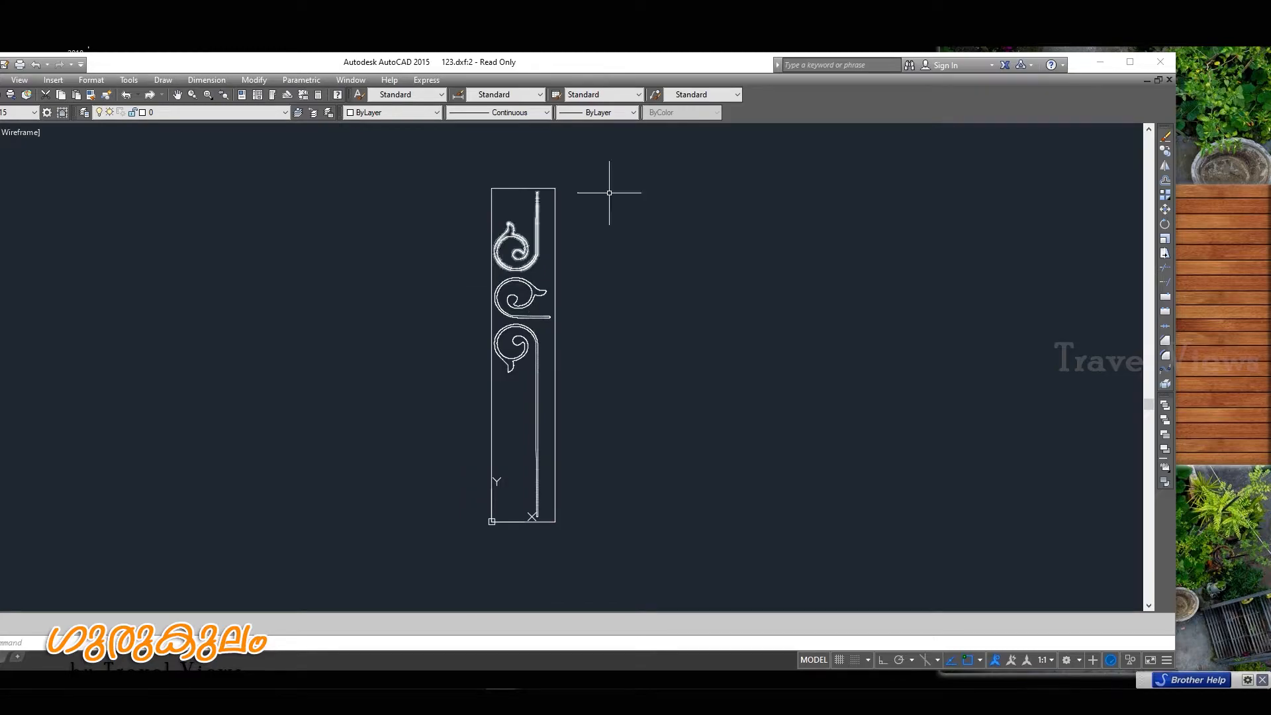
{"action": "left_click", "coordinate": [1160, 62]}
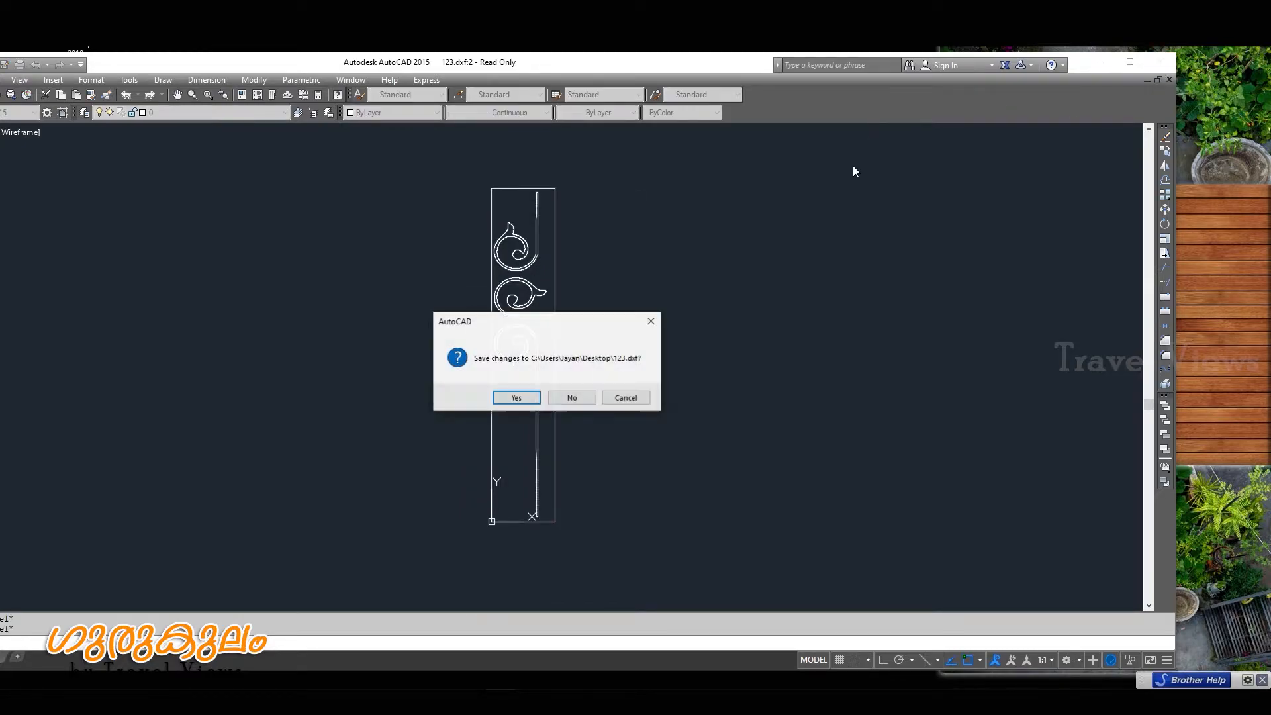
{"action": "left_click", "coordinate": [569, 397]}
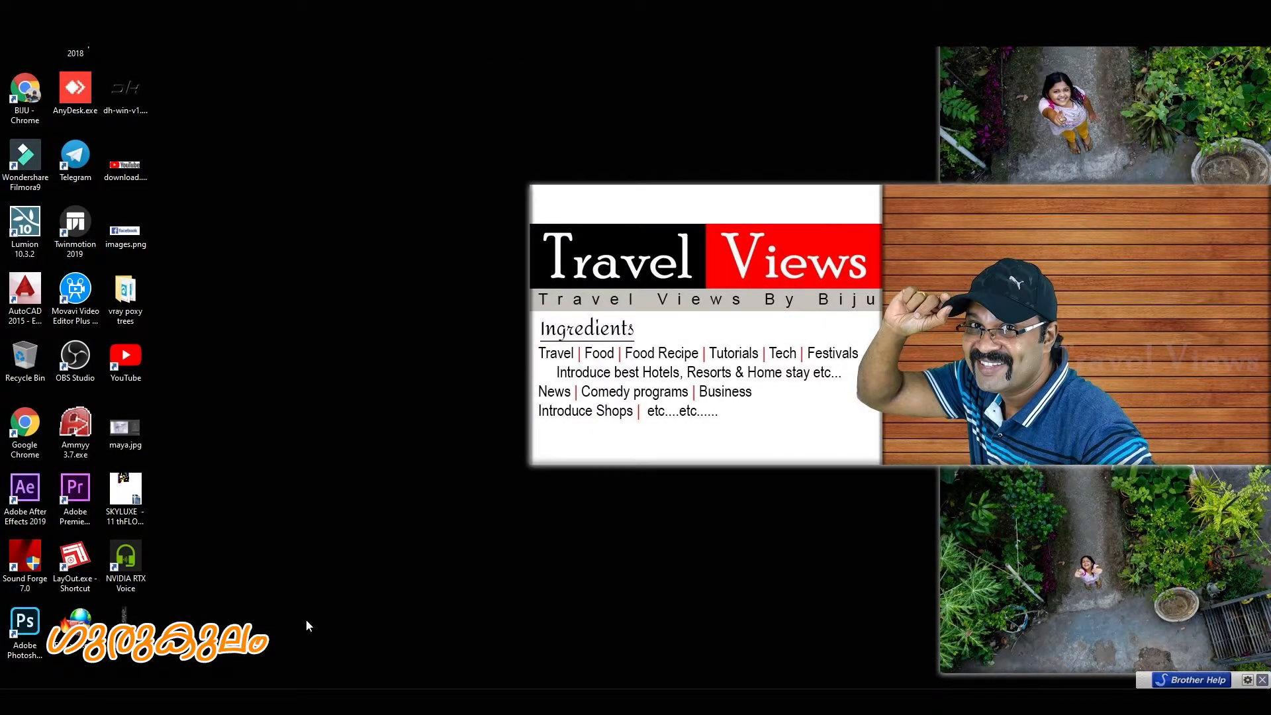
- Switch to SketchUp and import the AutoCAD file 123.dxf from the Desktop, dismissing the import results
{"action": "left_click", "coordinate": [469, 700]}
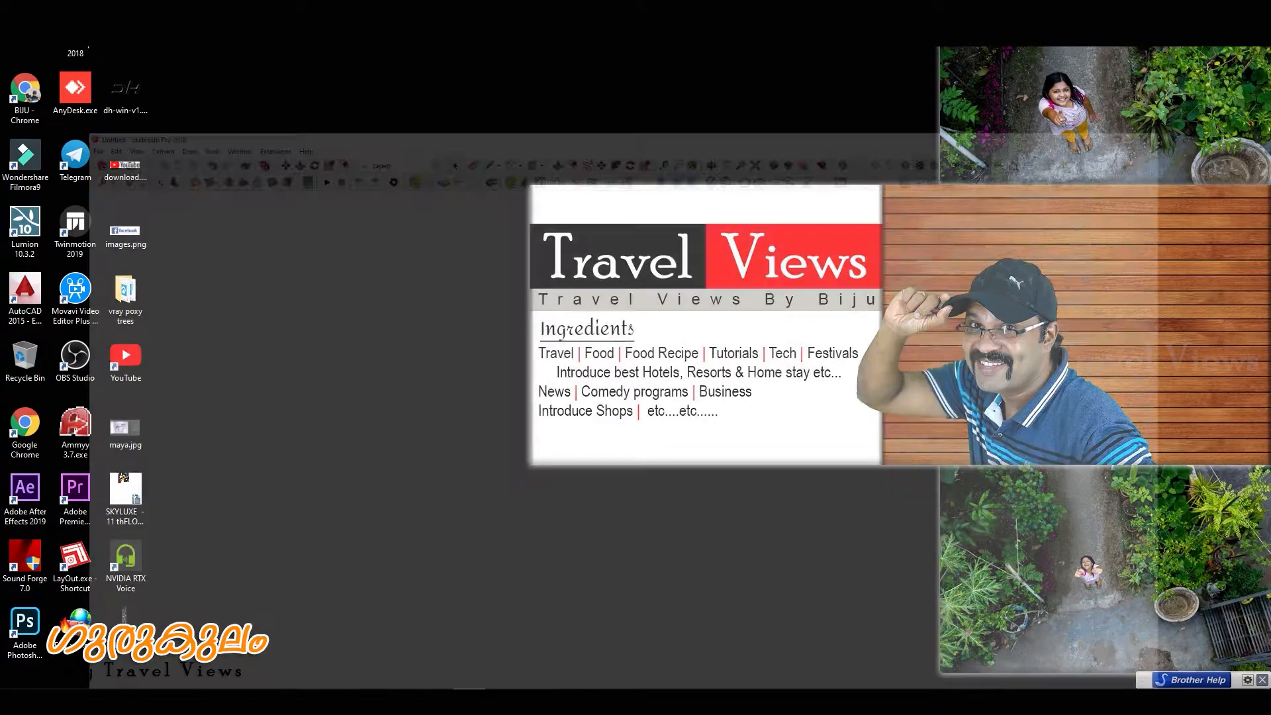
{"action": "mouse_move", "coordinate": [498, 380]}
{"action": "middle_mouse_down"}
{"action": "mouse_move", "coordinate": [522, 344]}
{"action": "mouse_move", "coordinate": [593, 576]}
{"action": "mouse_move", "coordinate": [524, 389]}
{"action": "middle_mouse_up"}
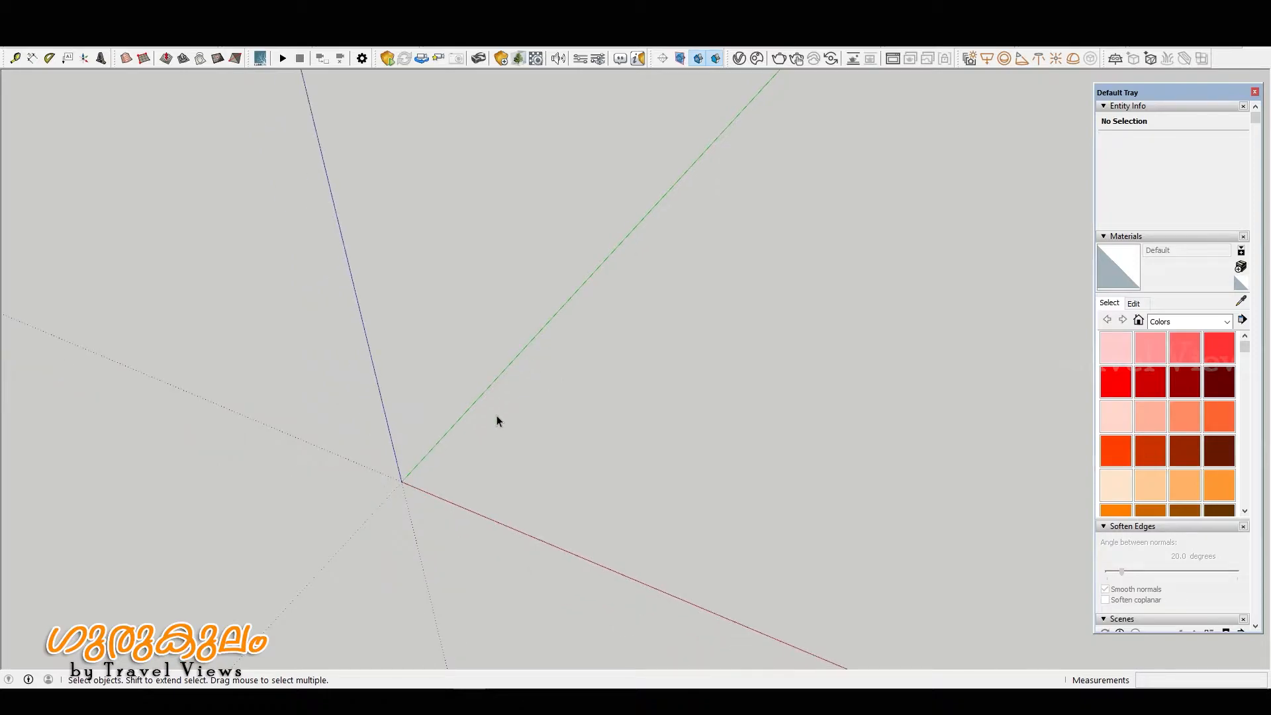
{"action": "left_click", "coordinate": [10, 22]}
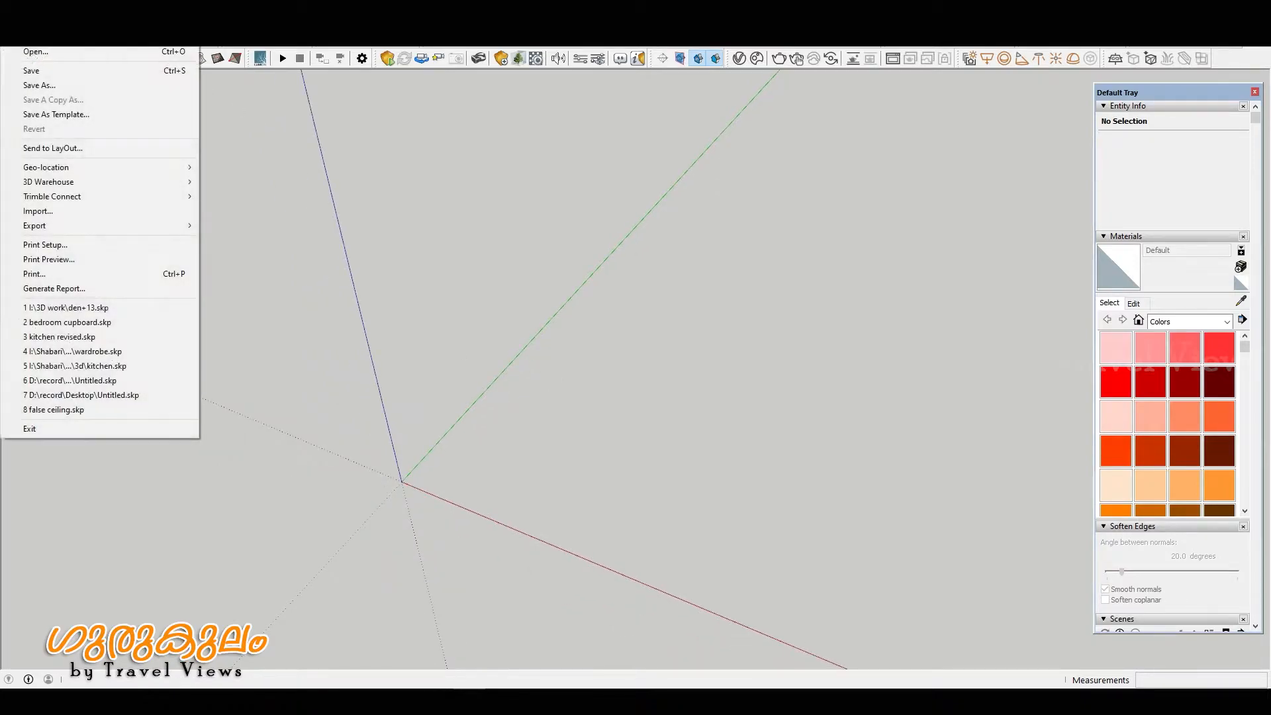
{"action": "left_click", "coordinate": [68, 211]}
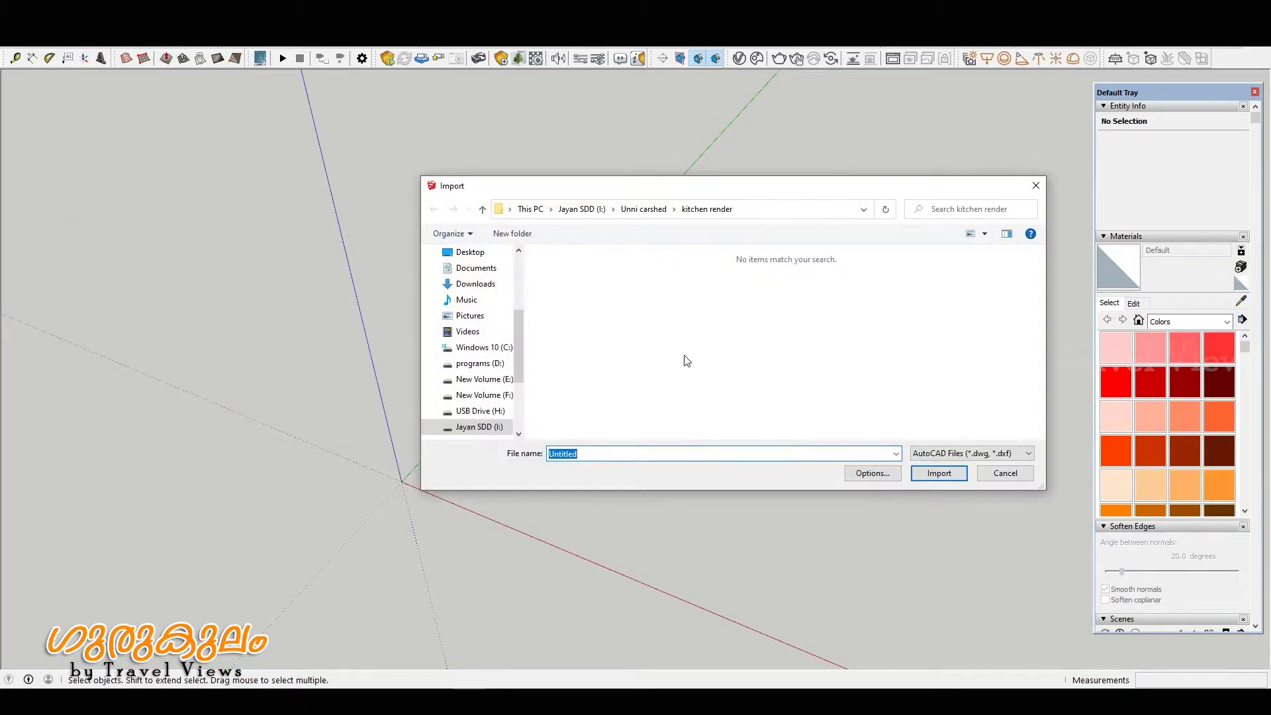
{"action": "left_click_drag", "start_coordinate": [519, 358], "coordinate": [515, 299]}
{"action": "left_click", "coordinate": [485, 284]}
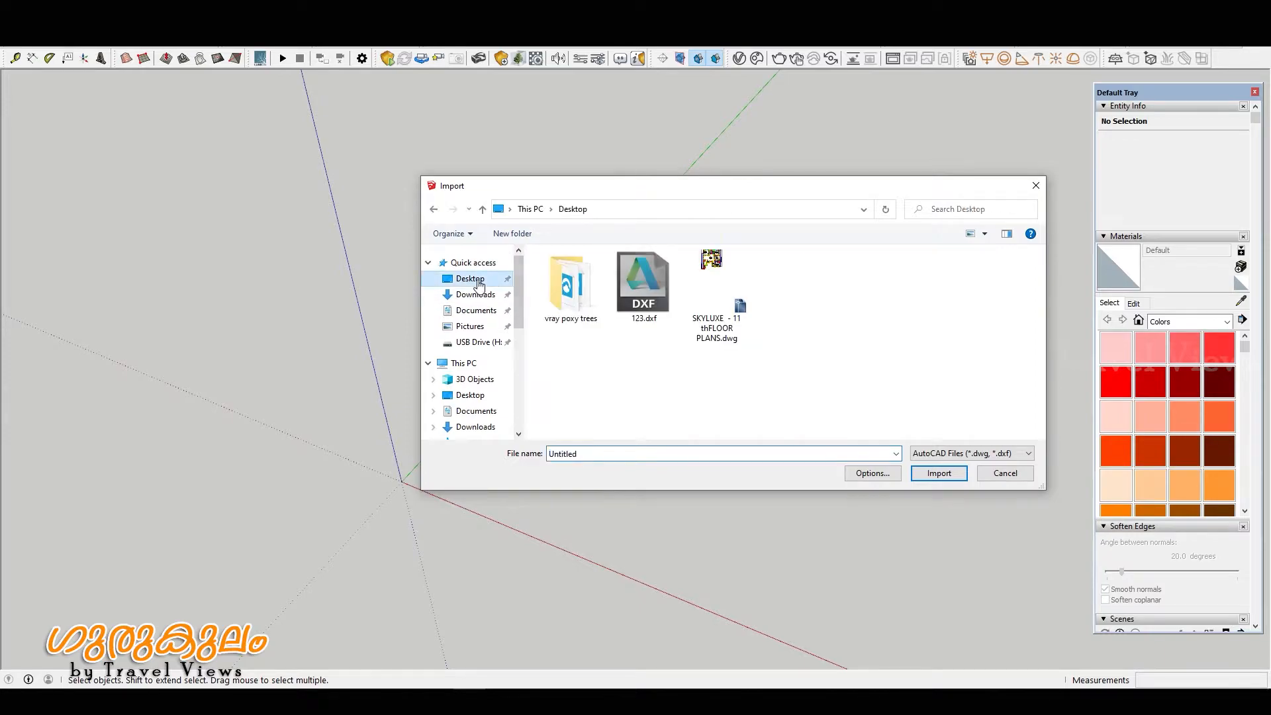
{"action": "left_click", "coordinate": [633, 299]}
{"action": "left_click", "coordinate": [940, 474]}
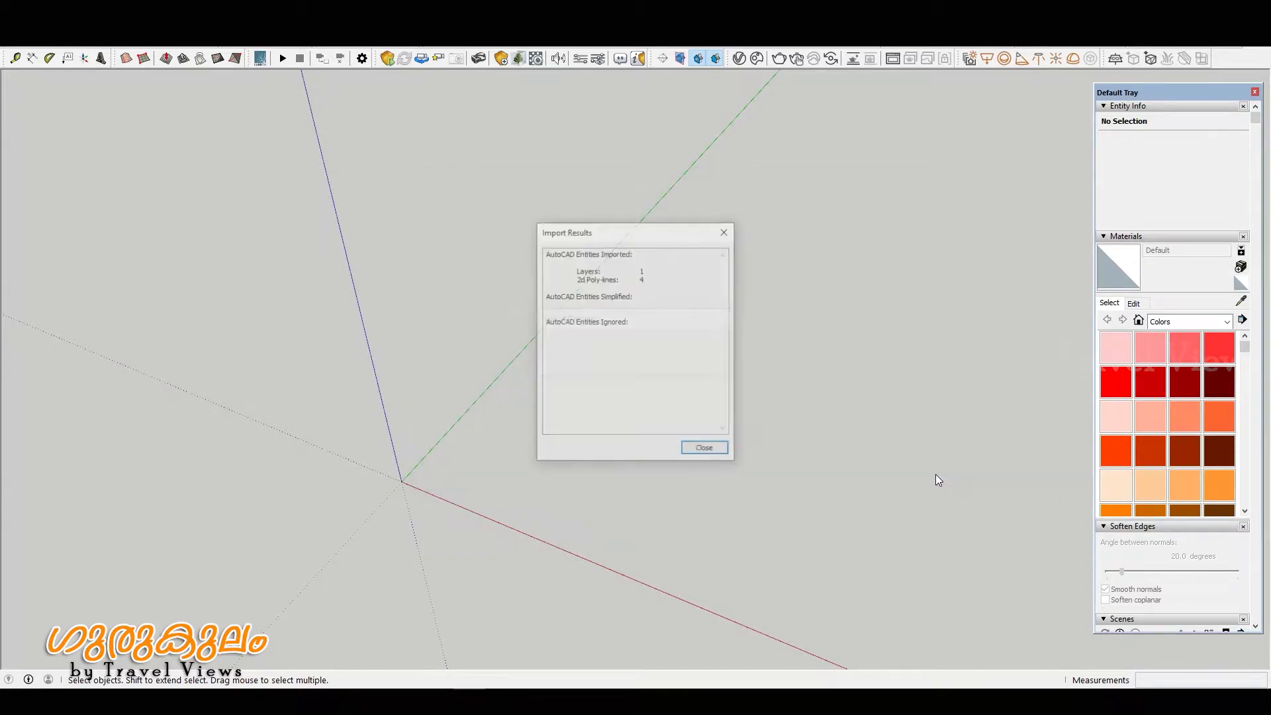
{"action": "left_click", "coordinate": [703, 450]}
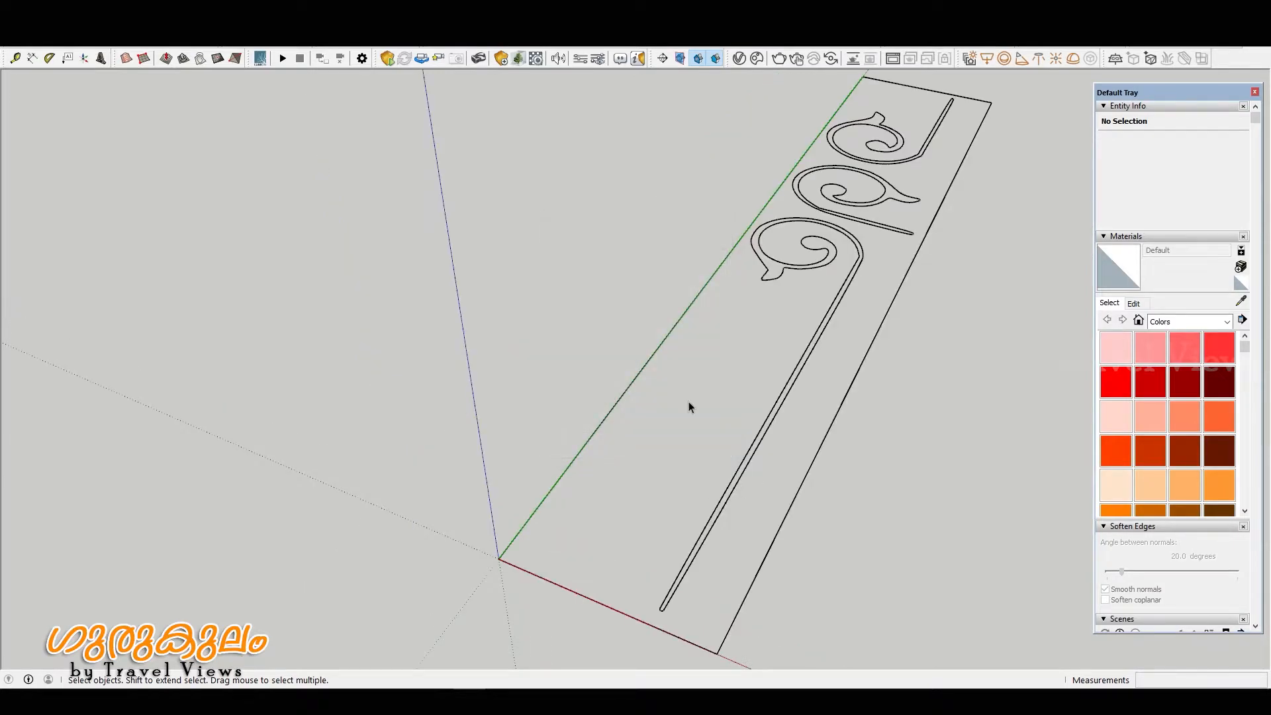
- Open the imported scroll pattern component for editing
{"action": "middle_click_drag", "start_coordinate": [688, 401], "coordinate": [602, 182]}
{"action": "scroll", "coordinate": [692, 282], "scroll_direction": "up", "scroll_amount": 3}
{"action": "middle_click_drag", "start_coordinate": [692, 282], "coordinate": [474, 375]}
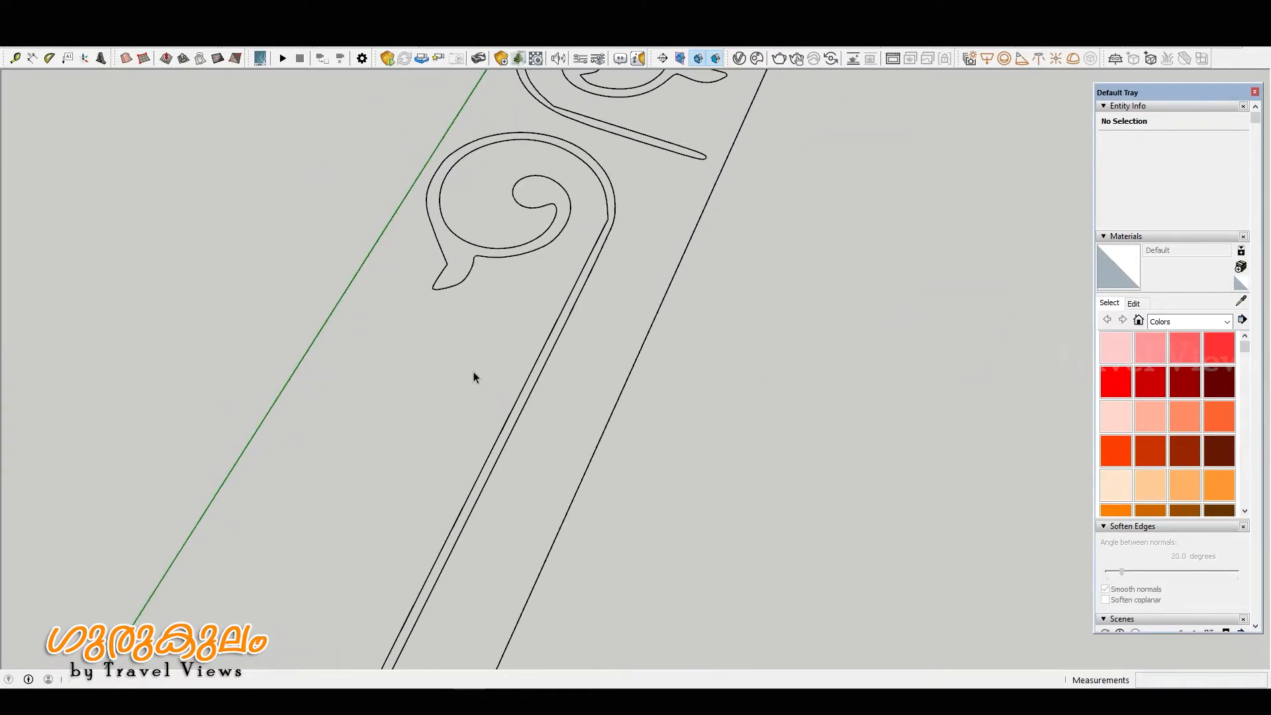
{"action": "scroll", "coordinate": [611, 317], "scroll_direction": "down", "scroll_amount": 3}
{"action": "middle_click_drag", "start_coordinate": [611, 317], "coordinate": [497, 287]}
{"action": "scroll", "coordinate": [561, 263], "scroll_direction": "up", "scroll_amount": 3}
{"action": "scroll", "coordinate": [561, 263], "scroll_direction": "up", "scroll_amount": 2}
{"action": "left_click", "coordinate": [558, 255]}
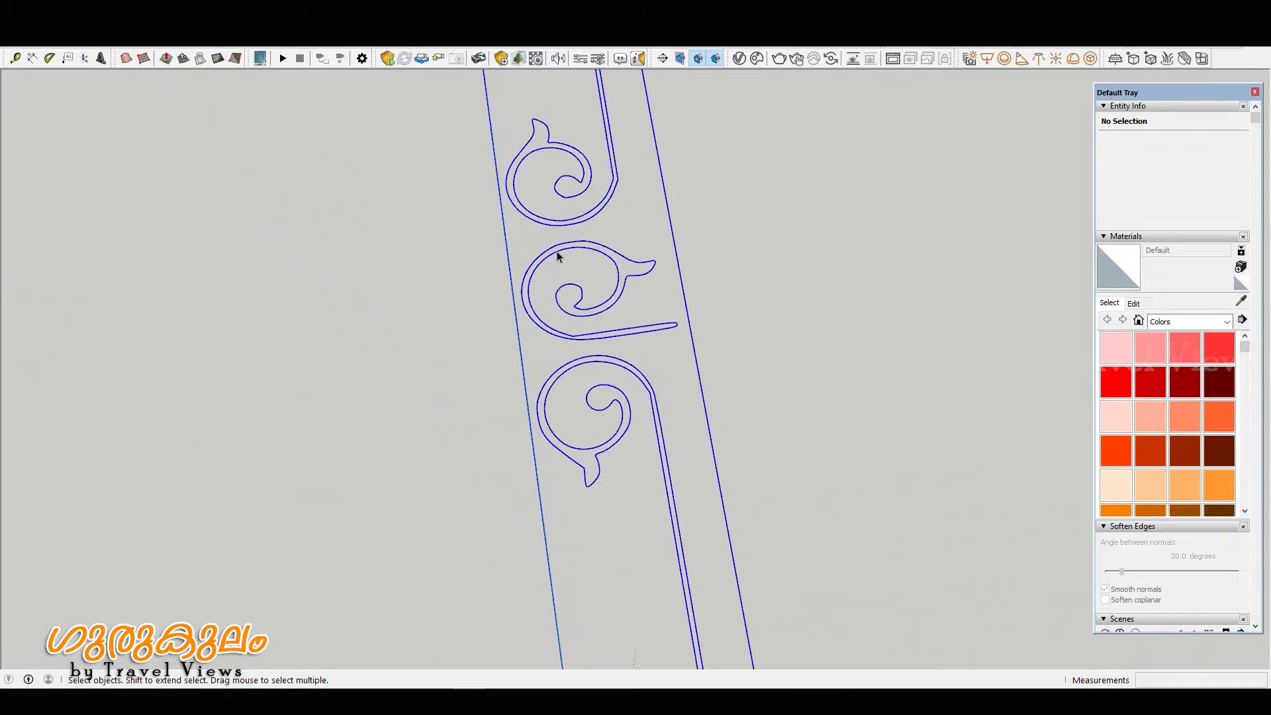
{"action": "double_click", "coordinate": [558, 256]}
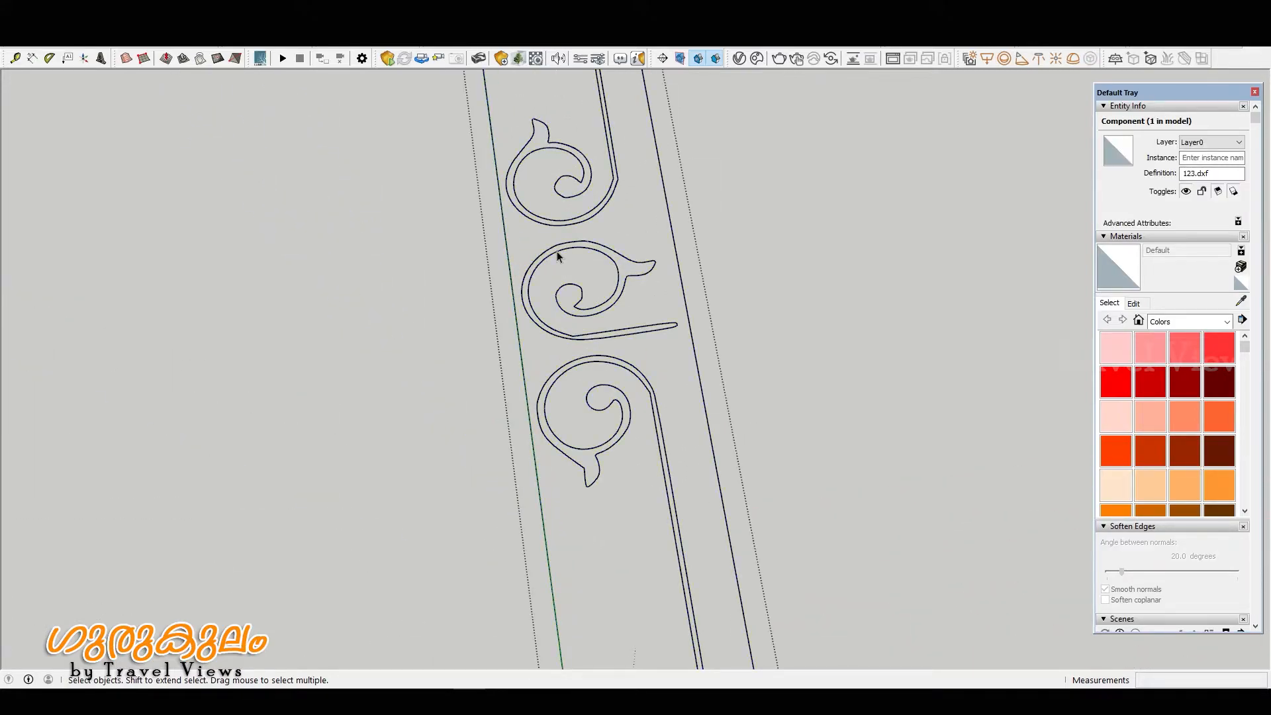
- Trace a short line from a corner along the border rectangle's long edge to fill the panel with a face
{"action": "middle_click_drag", "start_coordinate": [590, 258], "coordinate": [582, 360]}
{"action": "scroll", "coordinate": [582, 360], "scroll_direction": "up", "scroll_amount": 3}
{"action": "scroll", "coordinate": [561, 333], "scroll_direction": "up", "scroll_amount": 1}
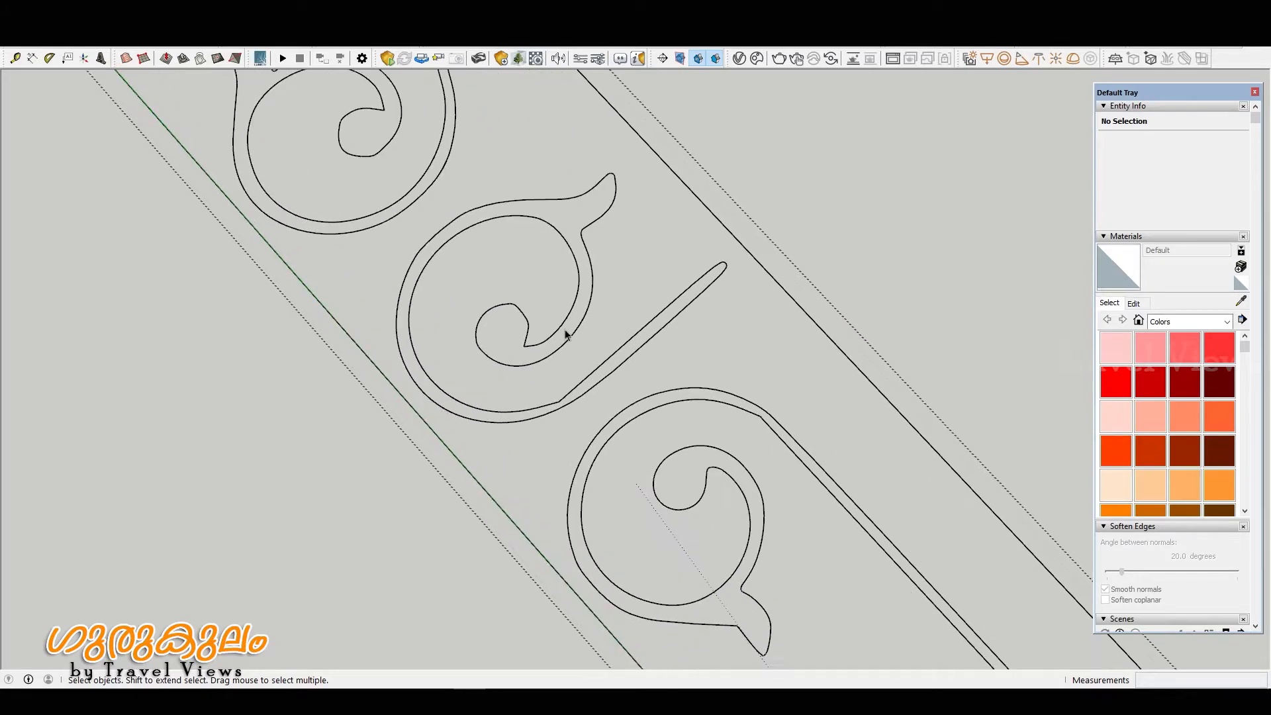
{"action": "scroll", "coordinate": [566, 333], "scroll_direction": "down", "scroll_amount": 6}
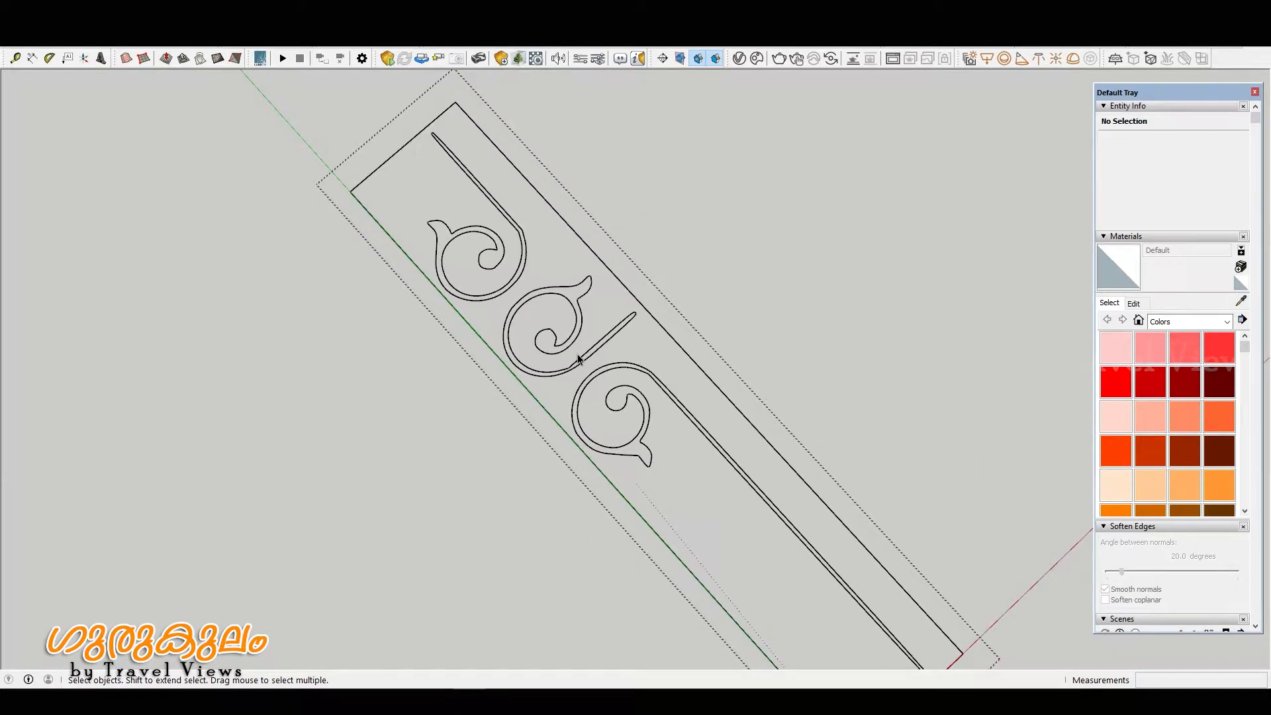
{"action": "scroll", "coordinate": [555, 295], "scroll_direction": "down", "scroll_amount": 2}
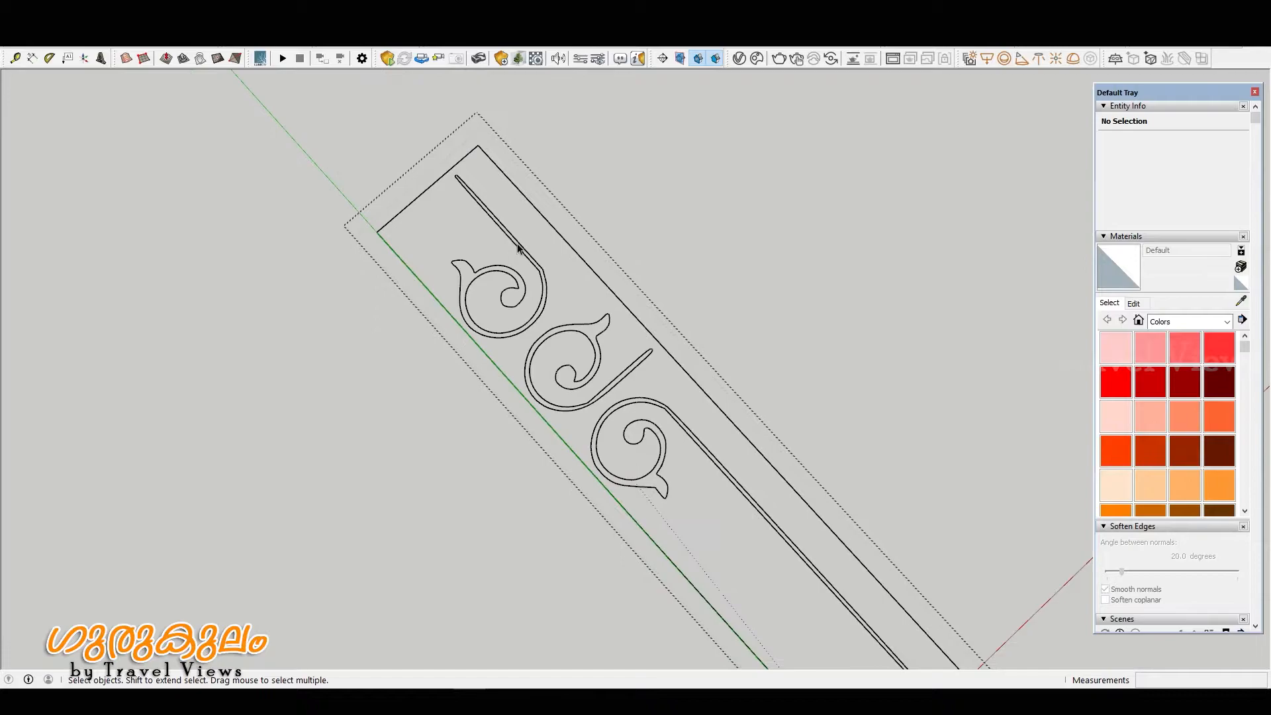
{"action": "key", "text": "l"}
{"action": "left_click", "coordinate": [478, 145]}
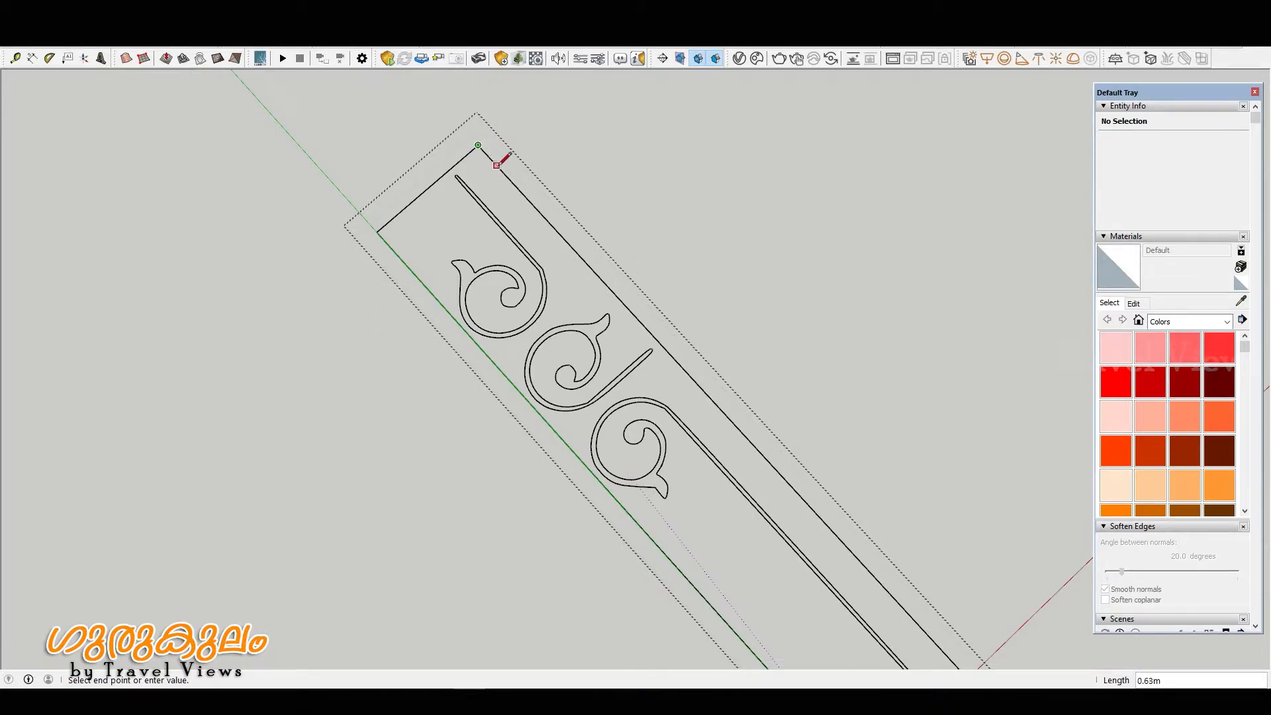
{"action": "left_click", "coordinate": [524, 196]}
- Round the inner corner where the lowest scroll's curl meets its long stem with a small arc, splitting off the scroll's face
{"action": "middle_click_drag", "start_coordinate": [661, 397], "coordinate": [578, 469]}
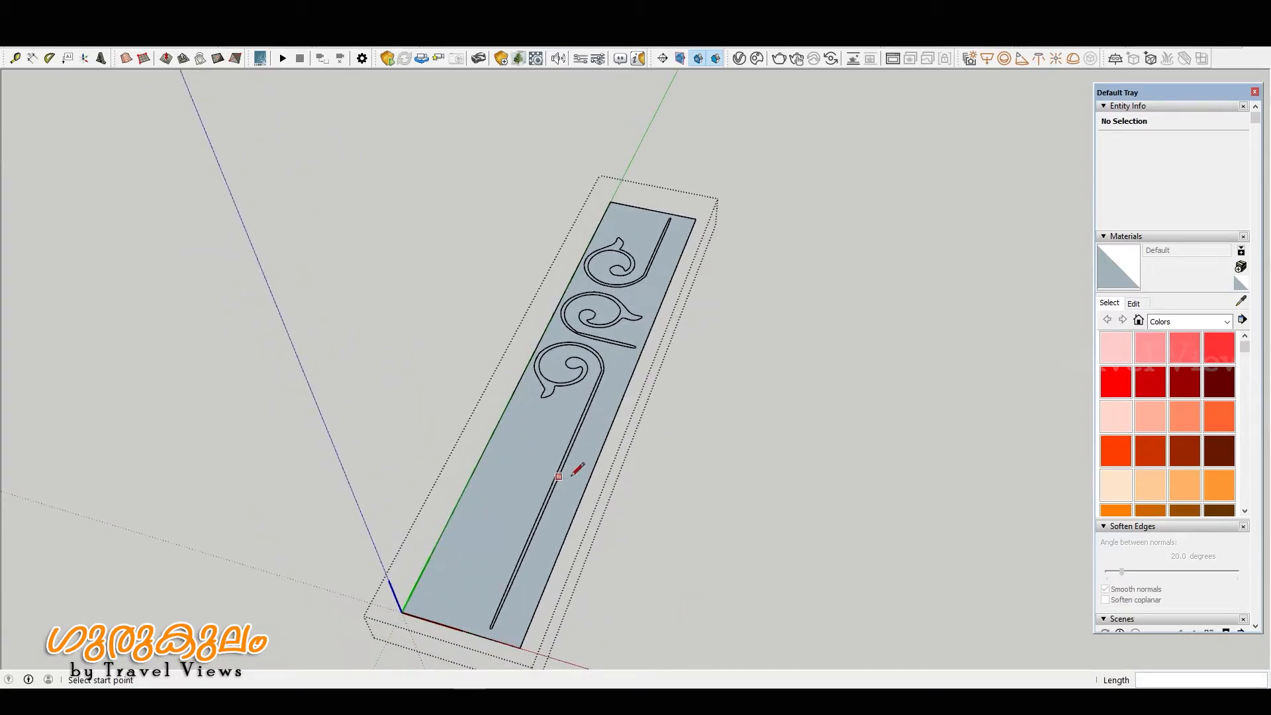
{"action": "scroll", "coordinate": [578, 469], "scroll_direction": "up", "scroll_amount": 3}
{"action": "scroll", "coordinate": [589, 337], "scroll_direction": "up", "scroll_amount": 4}
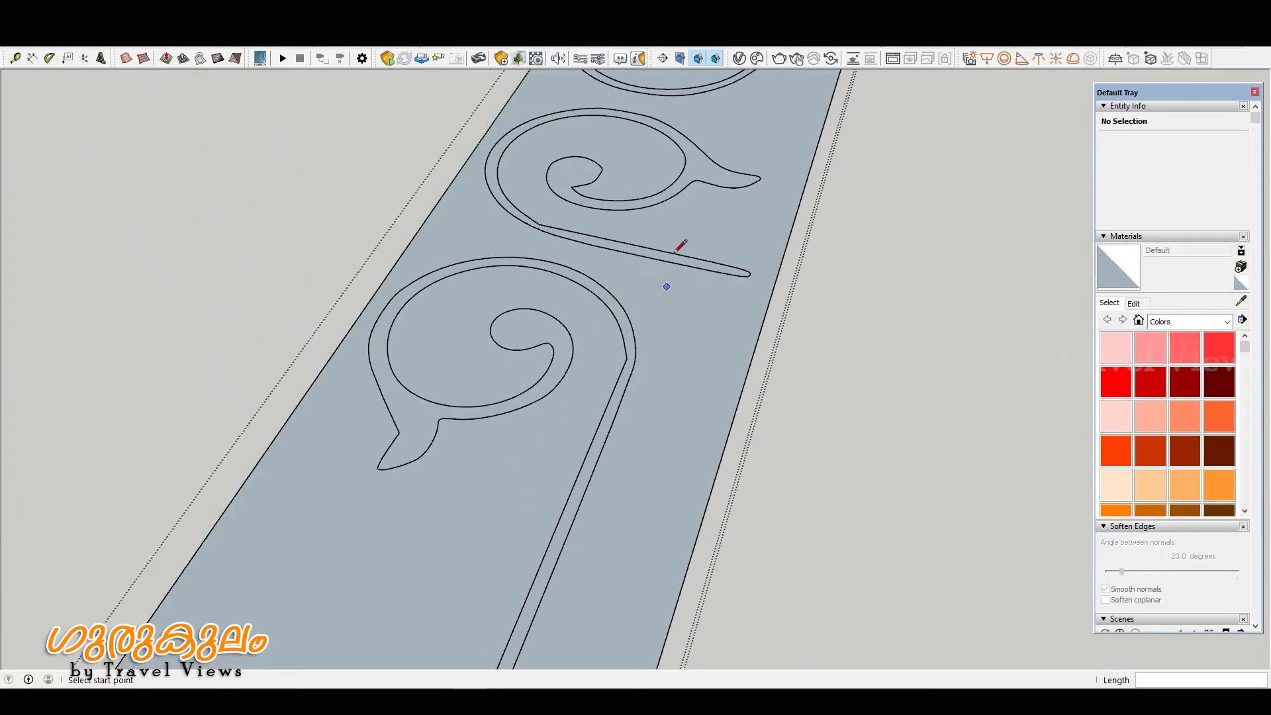
{"action": "scroll", "coordinate": [604, 349], "scroll_direction": "up", "scroll_amount": 5}
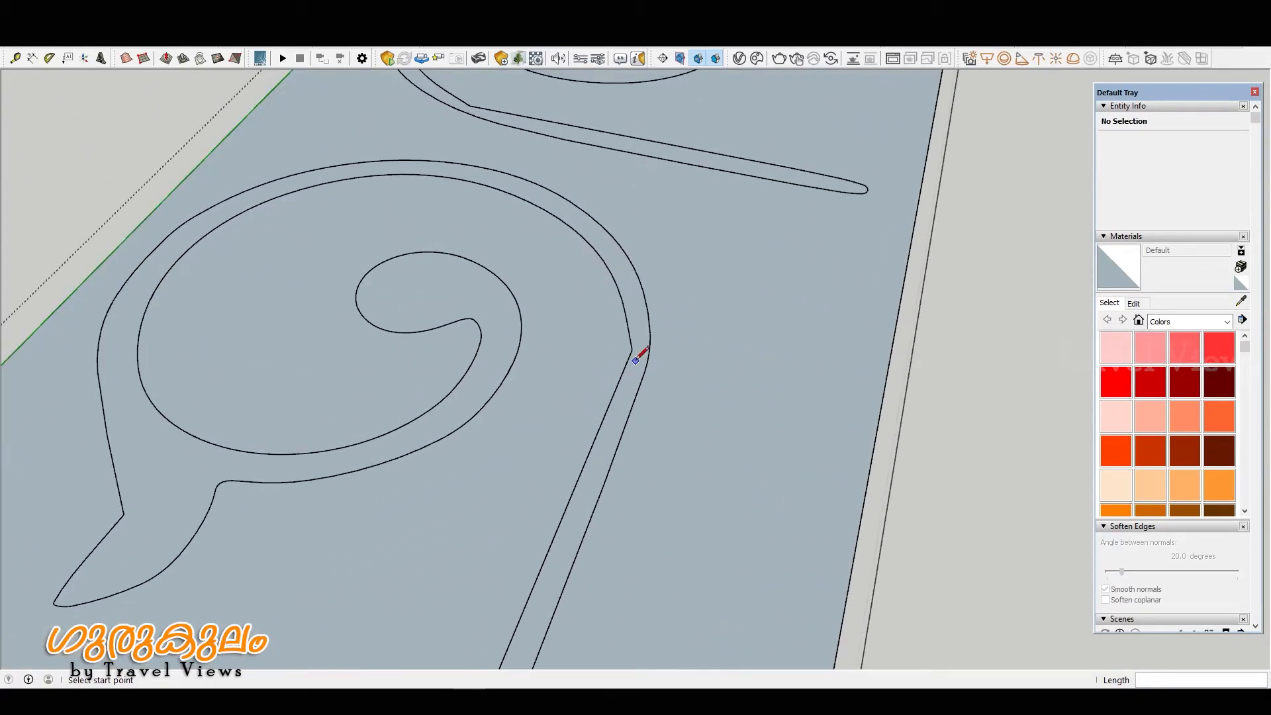
{"action": "scroll", "coordinate": [630, 347], "scroll_direction": "up", "scroll_amount": 2}
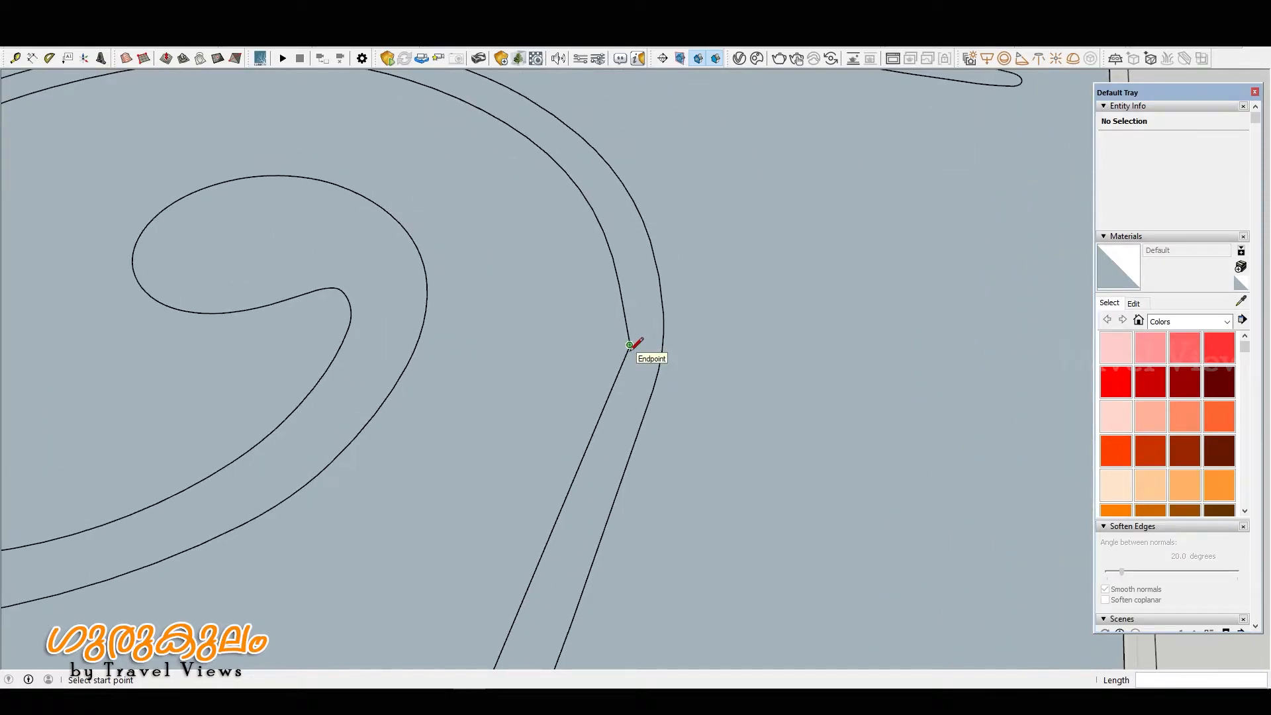
{"action": "key", "text": "a"}
{"action": "left_click", "coordinate": [622, 360]}
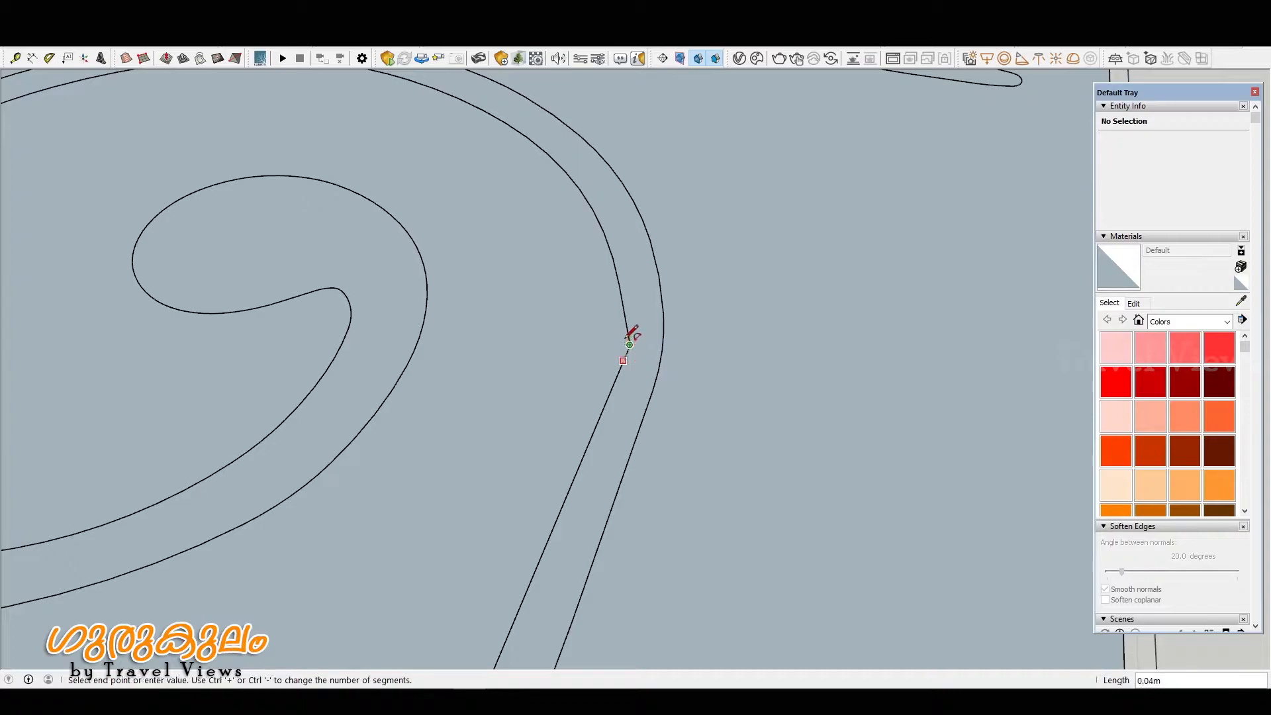
{"action": "double_click", "coordinate": [627, 329]}
{"action": "scroll", "coordinate": [653, 341], "scroll_direction": "down", "scroll_amount": 4}
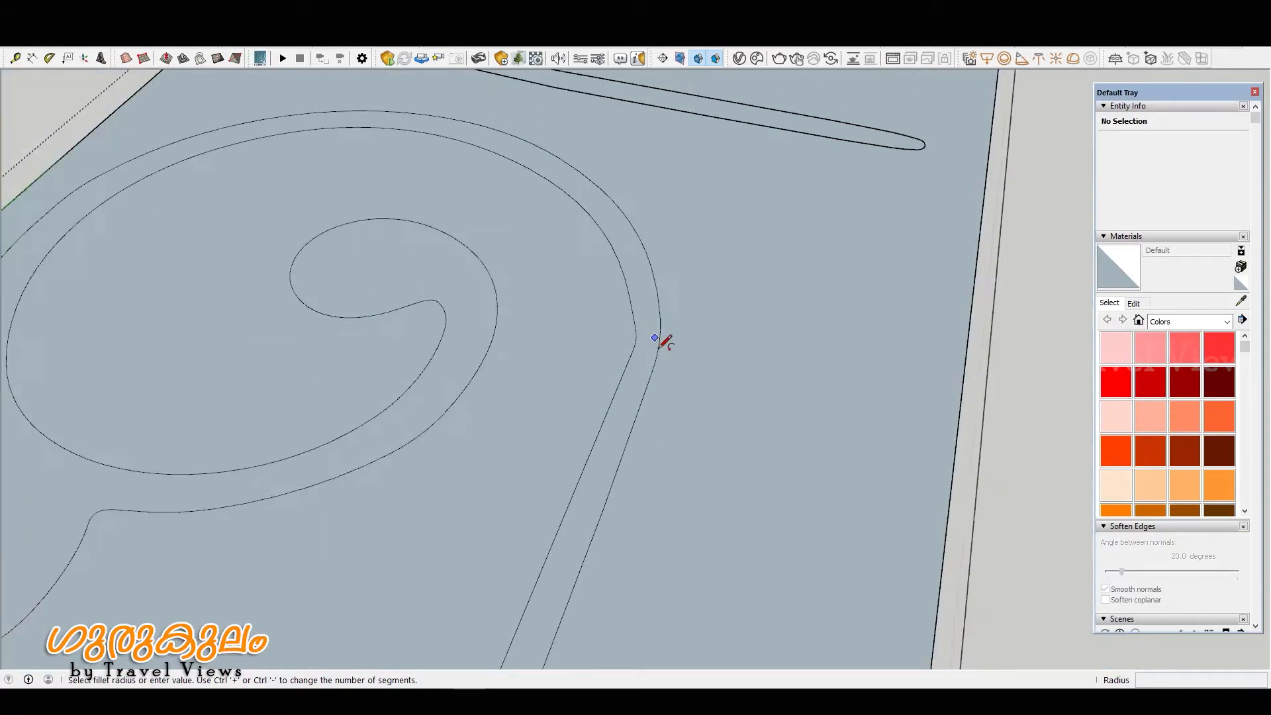
{"action": "scroll", "coordinate": [652, 398], "scroll_direction": "down", "scroll_amount": 3}
{"action": "key", "text": "space"}
- Select the panel face and examine which scroll outlines are separated from it and which are still merged
{"action": "middle_click_drag", "start_coordinate": [613, 291], "coordinate": [635, 357]}
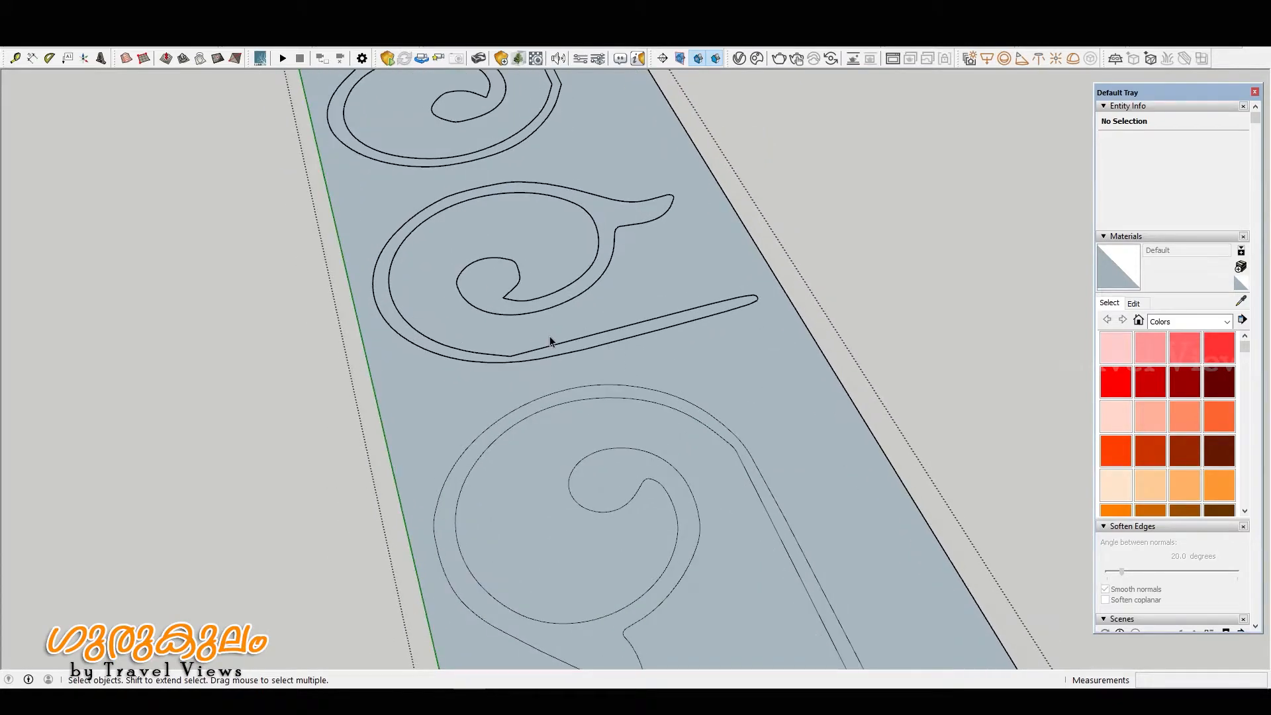
{"action": "scroll", "coordinate": [558, 352], "scroll_direction": "up", "scroll_amount": 3}
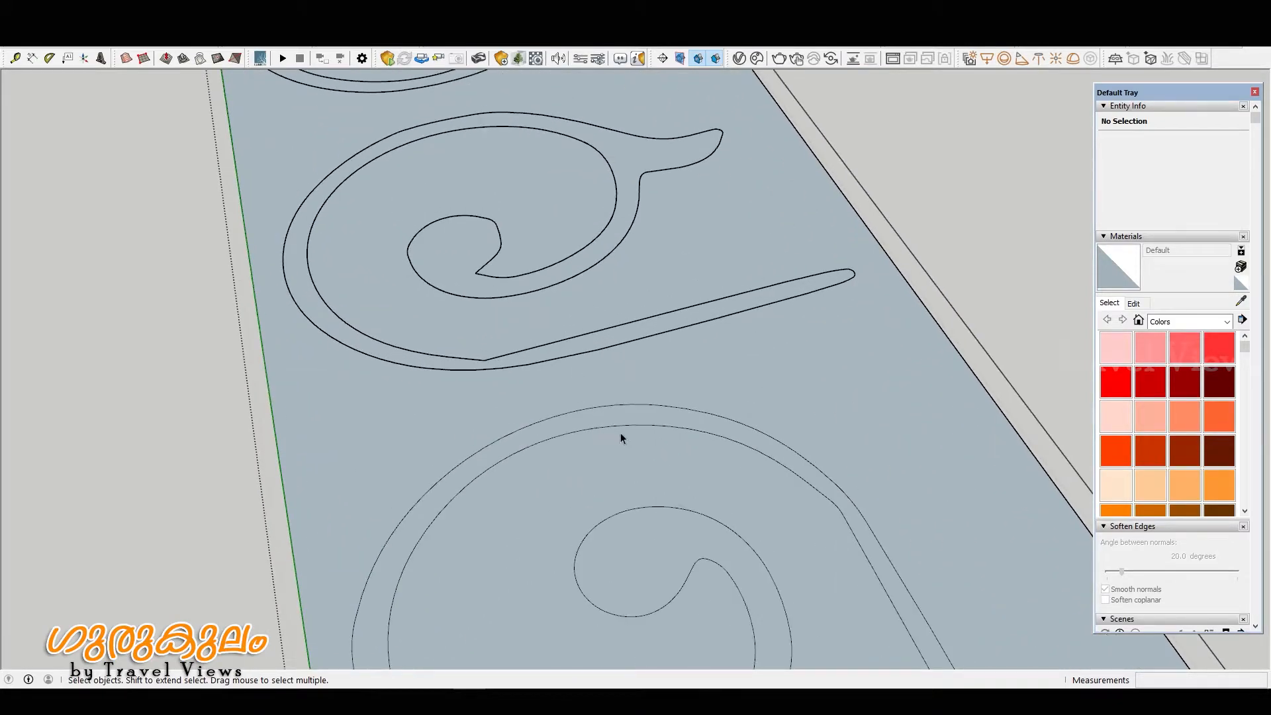
{"action": "scroll", "coordinate": [829, 500], "scroll_direction": "up", "scroll_amount": 4}
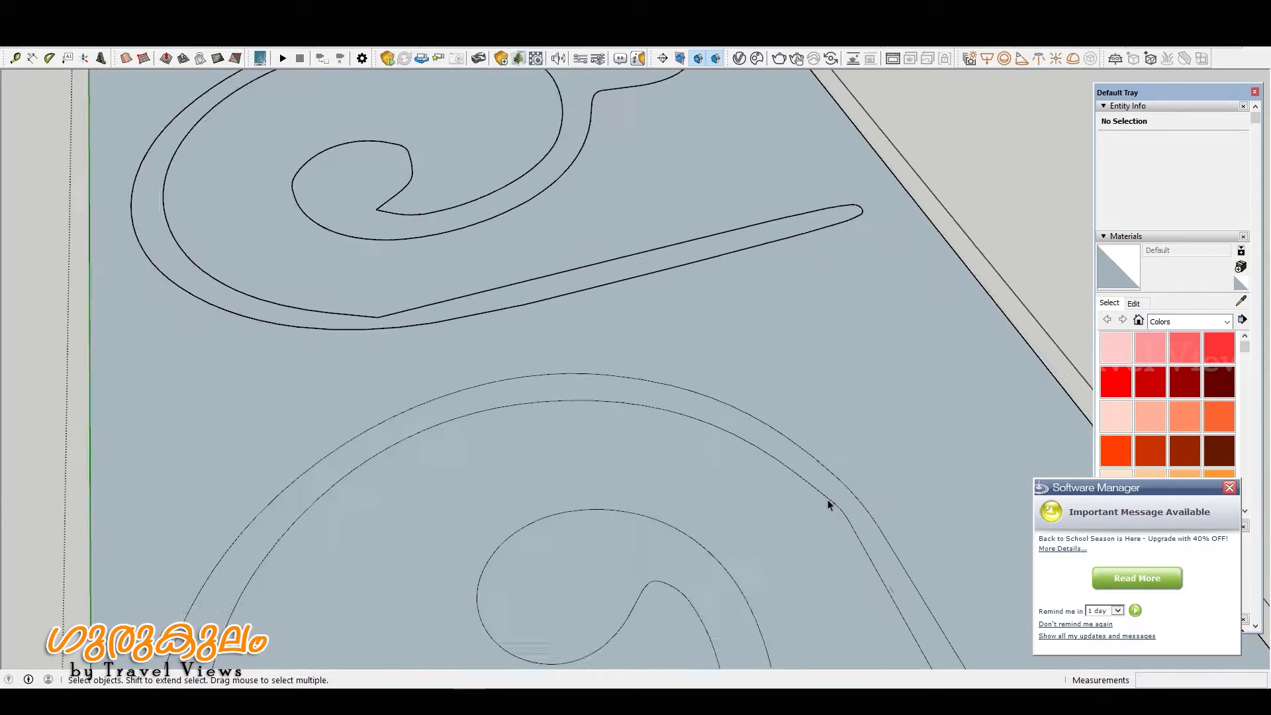
{"action": "scroll", "coordinate": [863, 500], "scroll_direction": "down", "scroll_amount": 6}
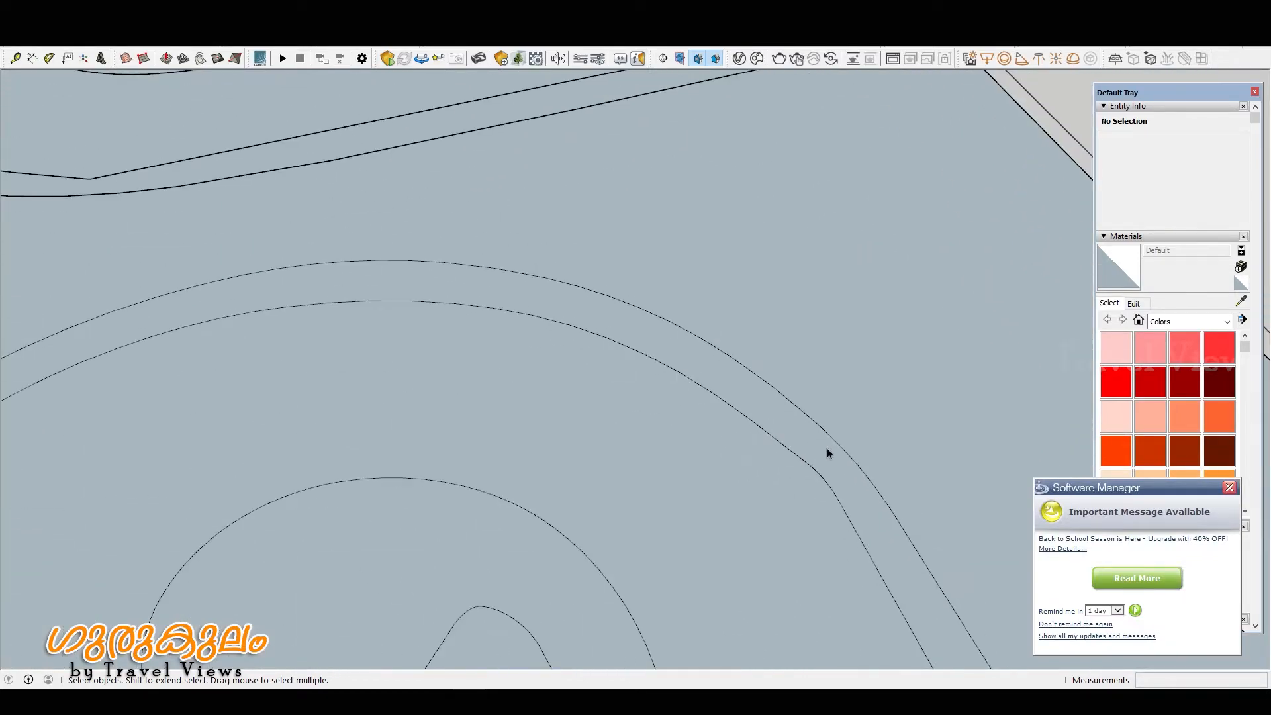
{"action": "scroll", "coordinate": [599, 390], "scroll_direction": "up", "scroll_amount": 2}
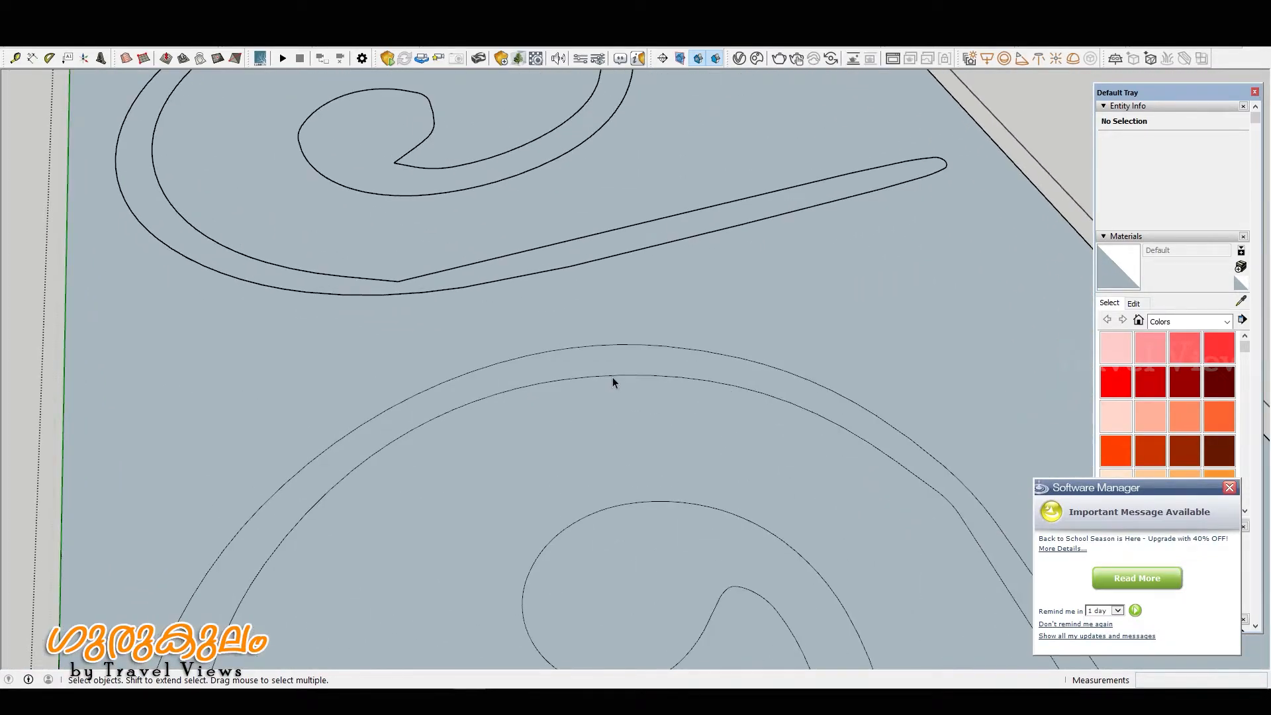
{"action": "left_click", "coordinate": [538, 258]}
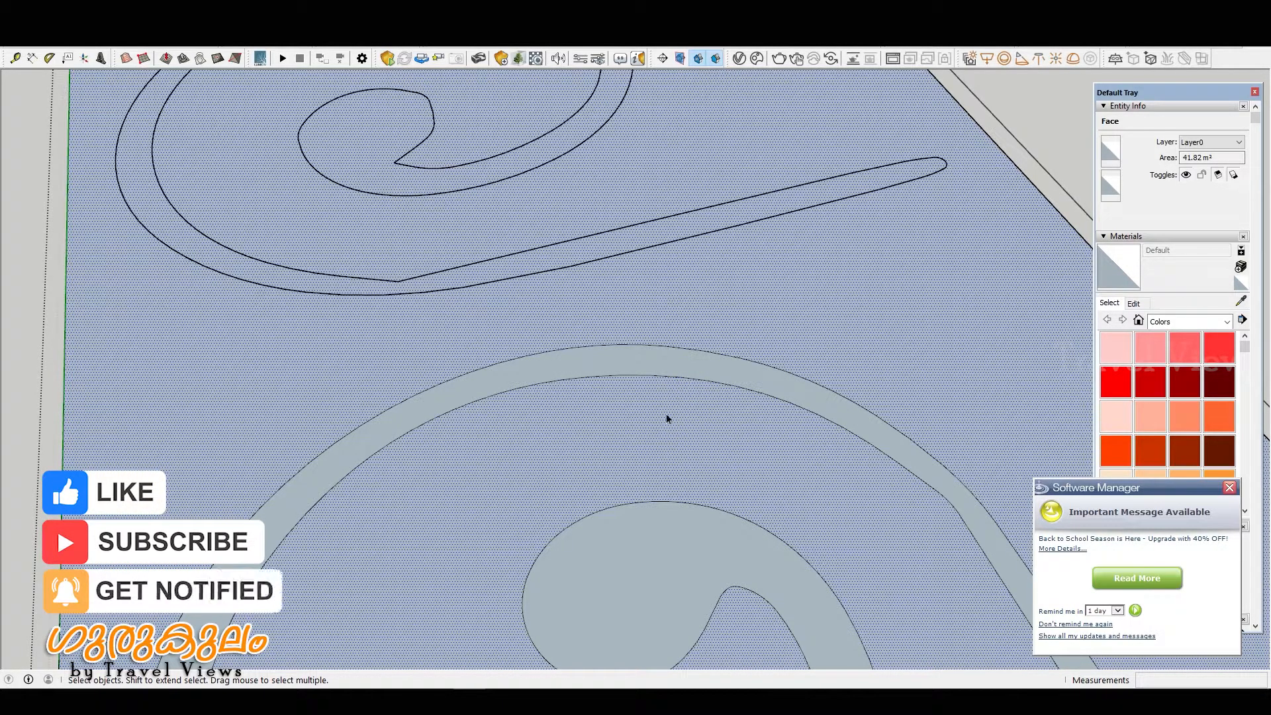
{"action": "scroll", "coordinate": [653, 404], "scroll_direction": "down", "scroll_amount": 5}
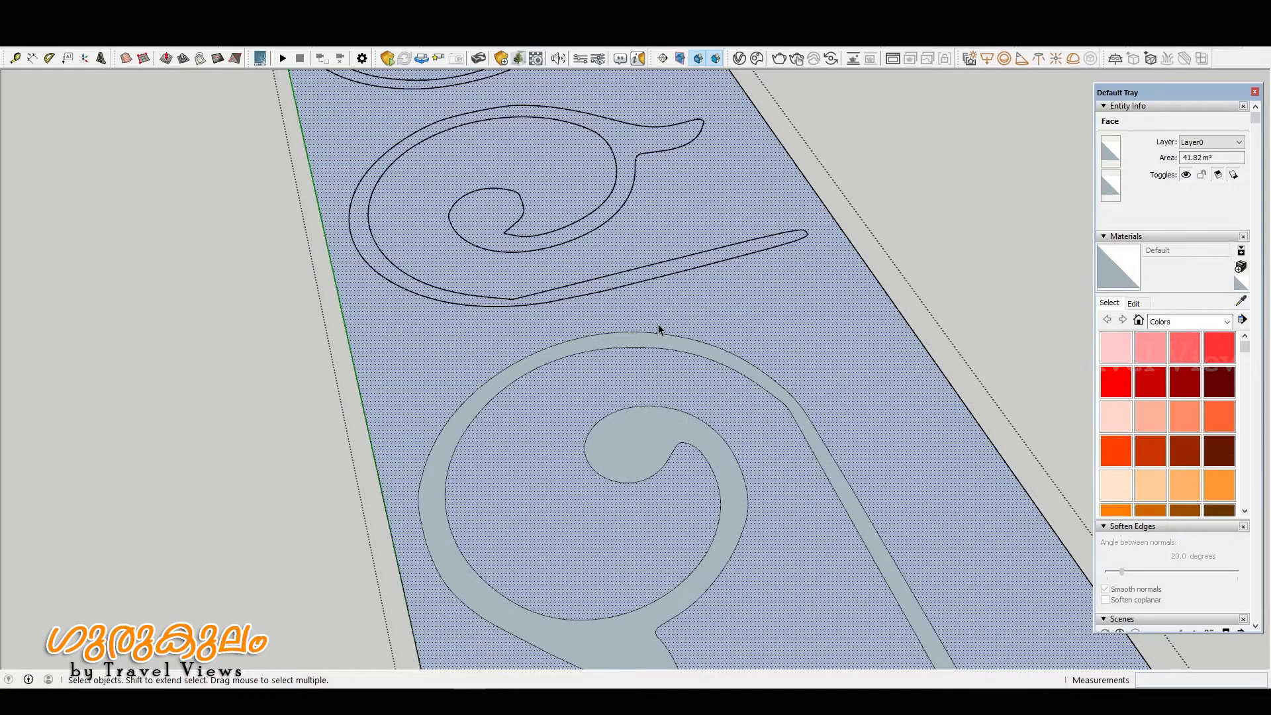
{"action": "scroll", "coordinate": [658, 328], "scroll_direction": "down", "scroll_amount": 3}
{"action": "middle_click_drag", "start_coordinate": [660, 335], "coordinate": [640, 422]}
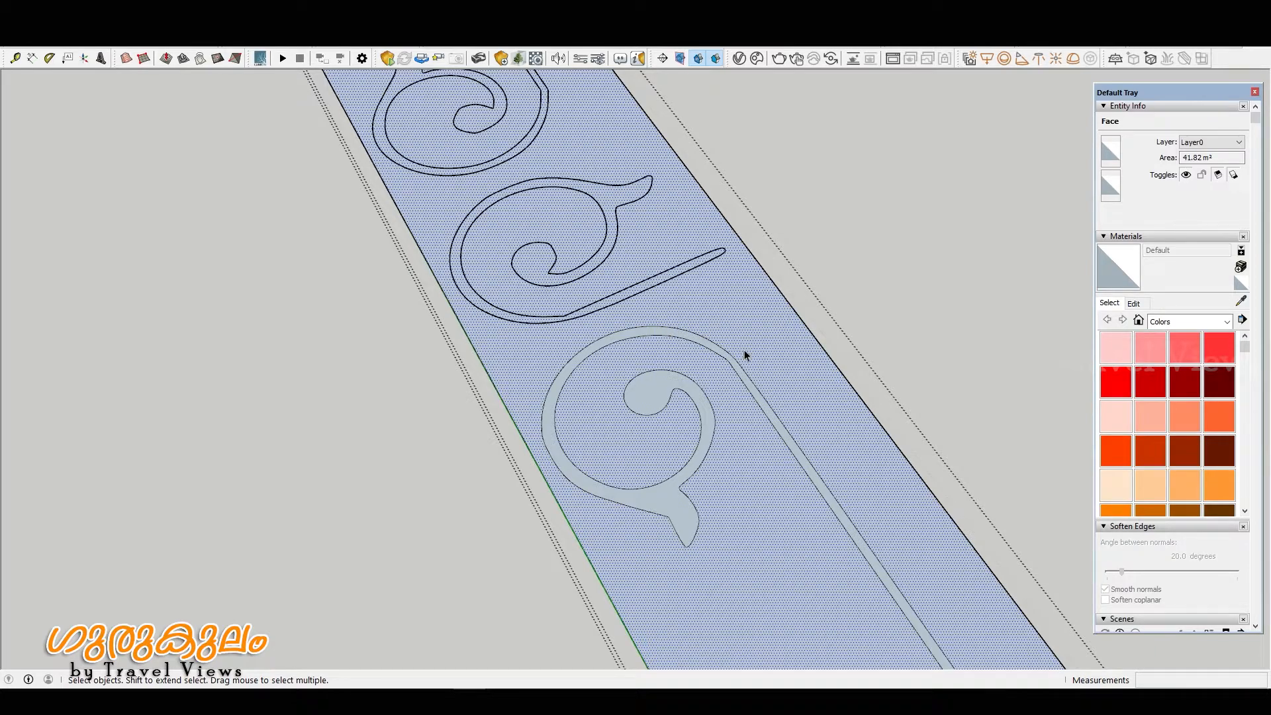
{"action": "middle_click_drag", "start_coordinate": [744, 350], "coordinate": [690, 278]}
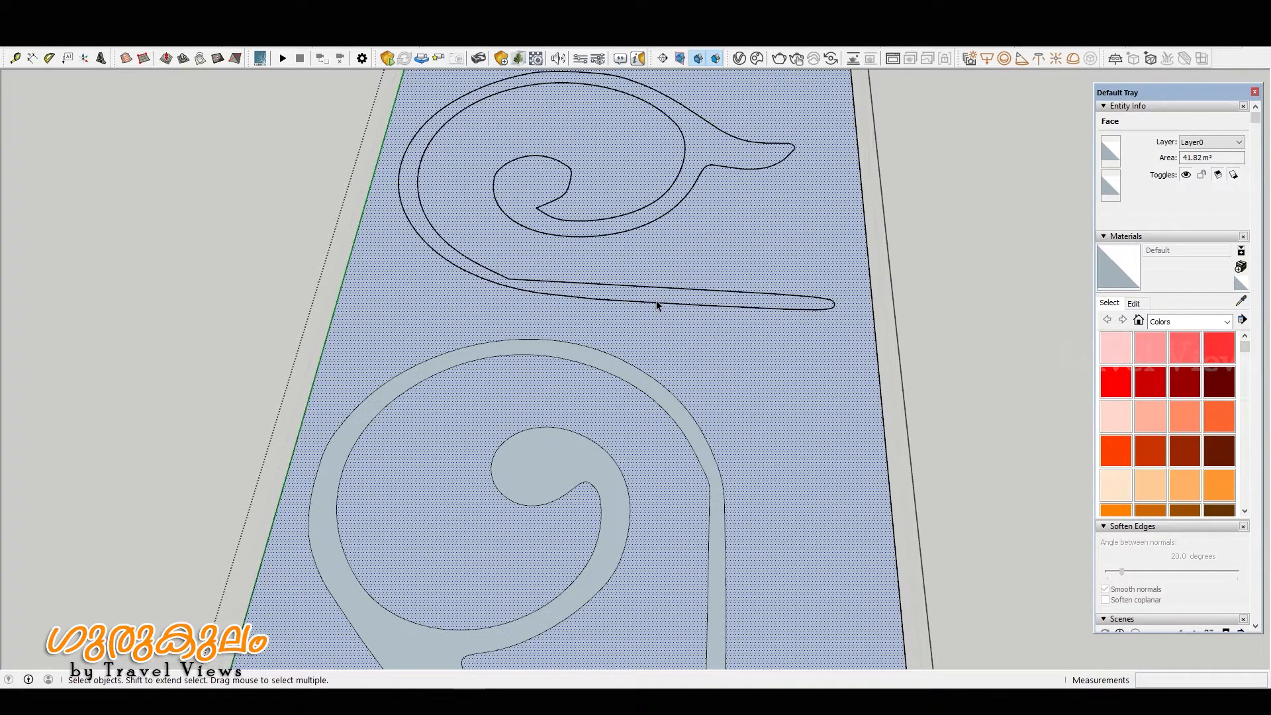
- Trace a line about 0.03 m long from the midpoint of the middle scroll's lower stem edge to form its face
{"action": "key", "text": "l"}
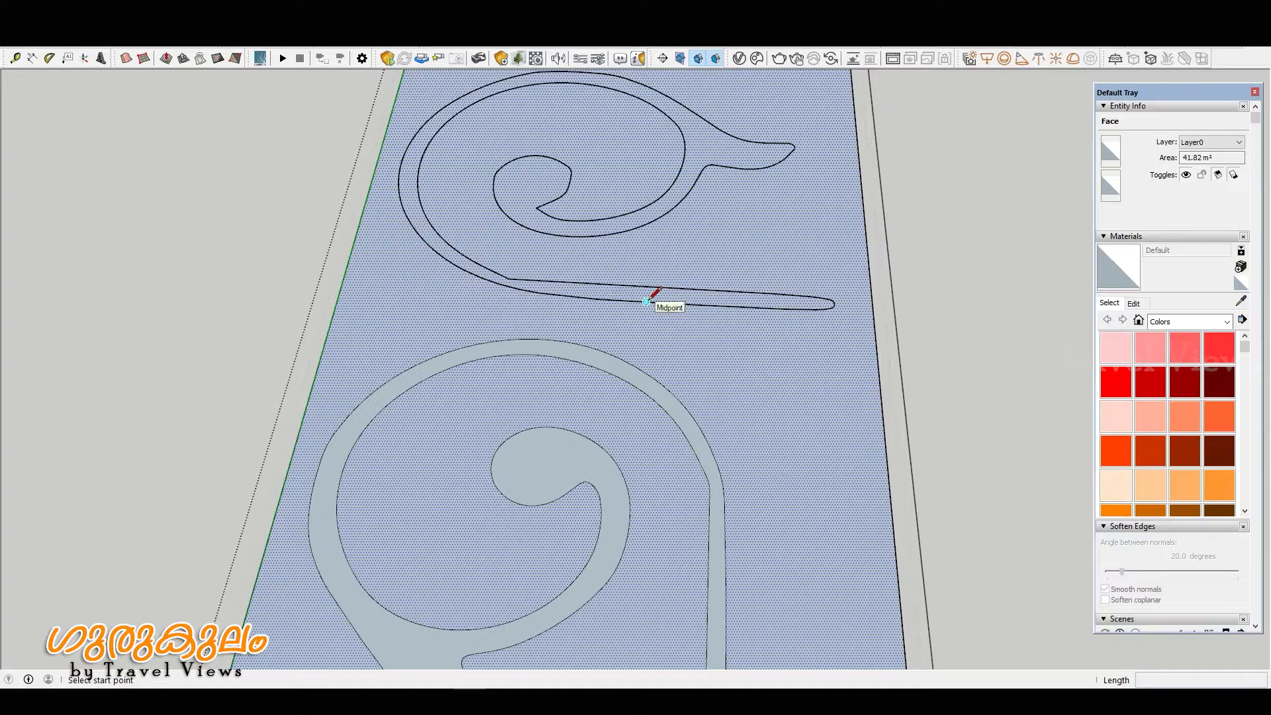
{"action": "left_click", "coordinate": [647, 301]}
{"action": "scroll", "coordinate": [654, 301], "scroll_direction": "up", "scroll_amount": 5}
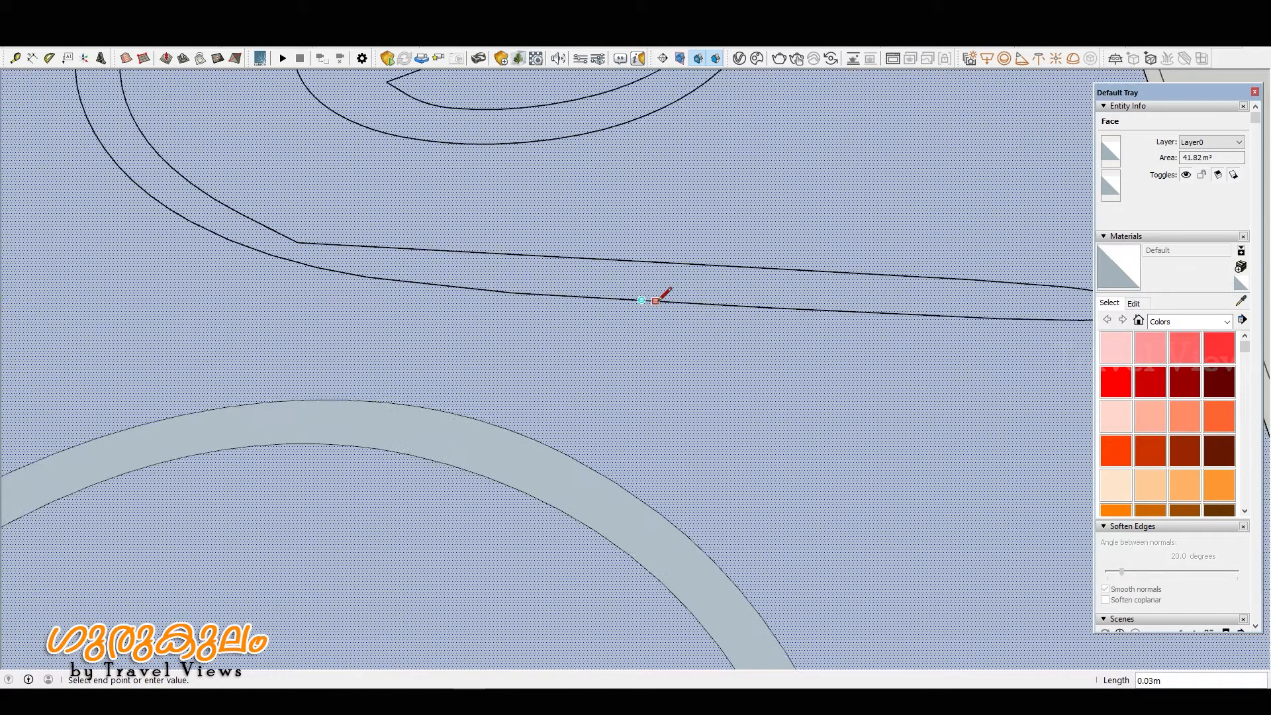
{"action": "scroll", "coordinate": [655, 301], "scroll_direction": "up", "scroll_amount": 2}
{"action": "left_click", "coordinate": [653, 300]}
{"action": "scroll", "coordinate": [662, 323], "scroll_direction": "down", "scroll_amount": 10}
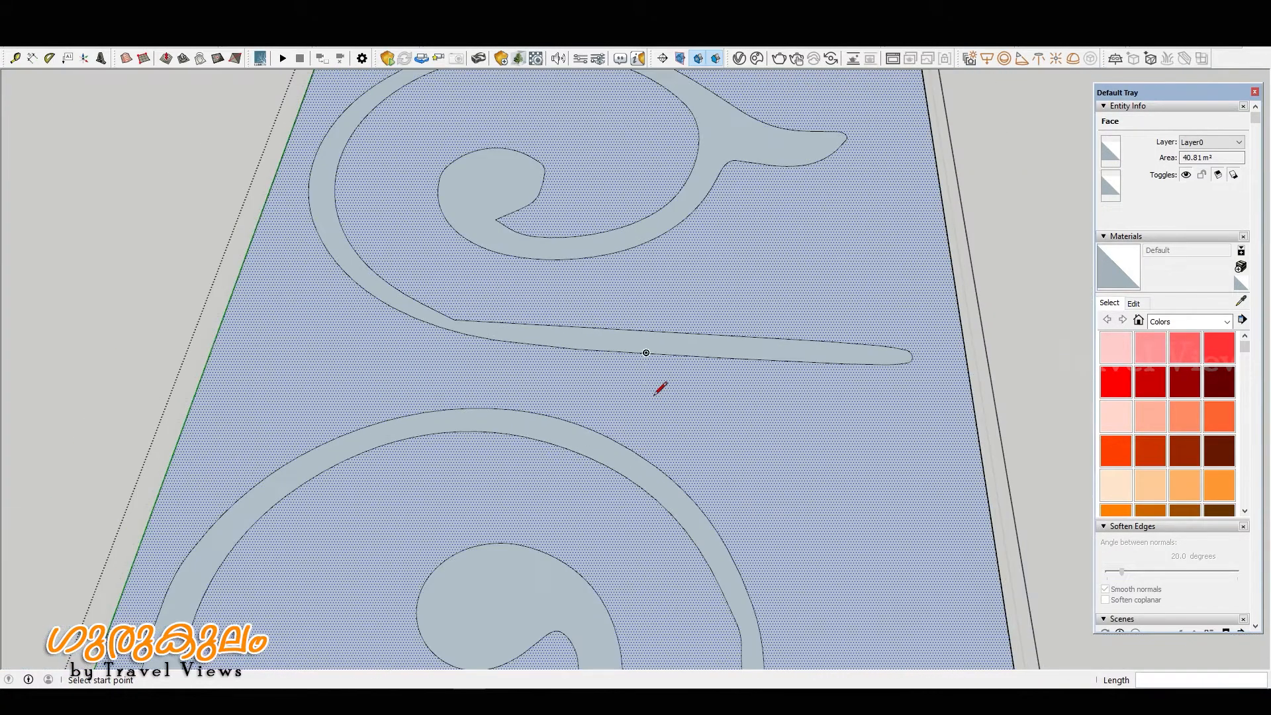
{"action": "scroll", "coordinate": [695, 357], "scroll_direction": "down", "scroll_amount": 1}
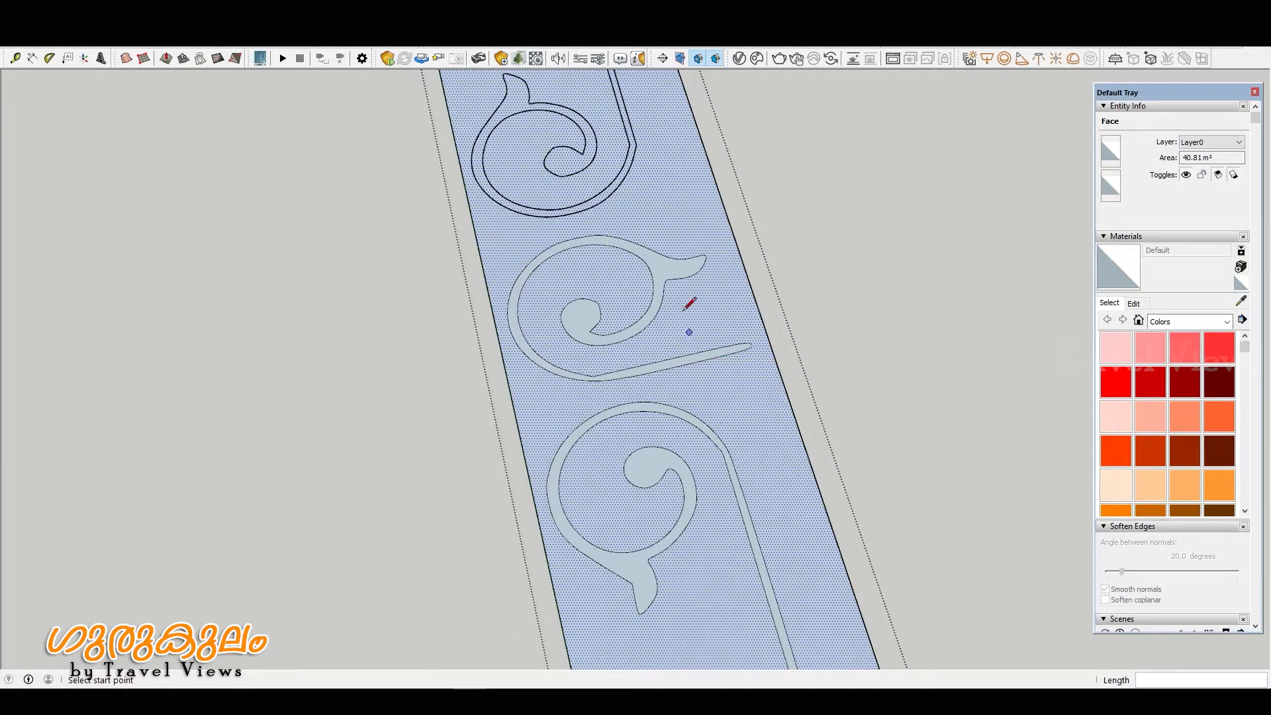
- Trace a line about 0.08 m long from the inner corner of the uppermost scroll along its outline to form its face
{"action": "scroll", "coordinate": [682, 311], "scroll_direction": "up", "scroll_amount": 2}
{"action": "middle_click_drag", "start_coordinate": [689, 327], "coordinate": [689, 328]}
{"action": "scroll", "coordinate": [741, 319], "scroll_direction": "down", "scroll_amount": 3}
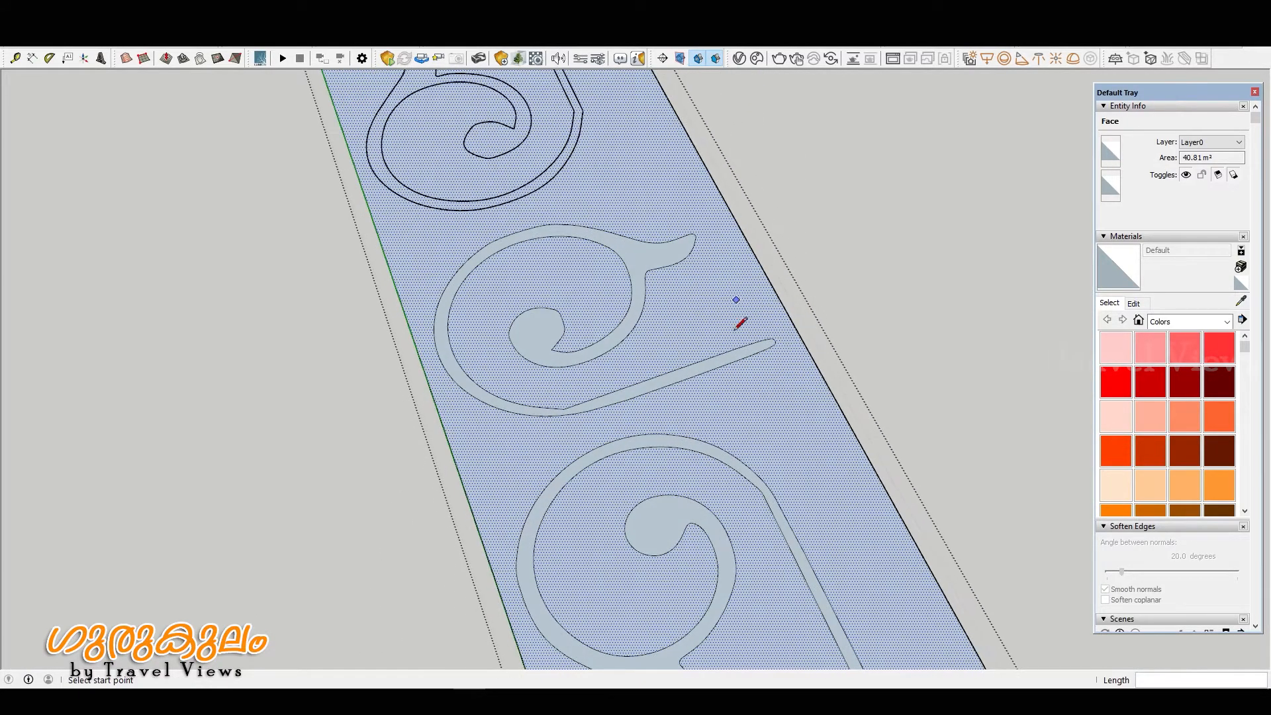
{"action": "scroll", "coordinate": [664, 192], "scroll_direction": "up", "scroll_amount": 5}
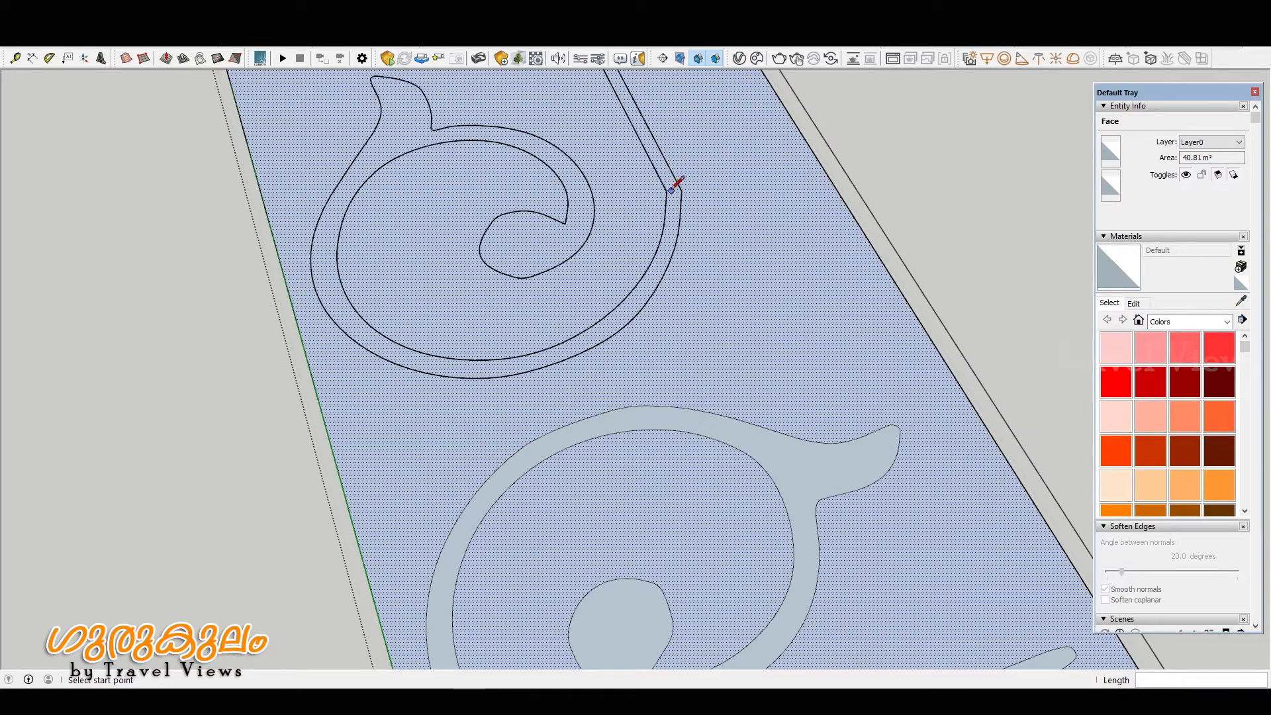
{"action": "left_click", "coordinate": [667, 191]}
{"action": "left_click", "coordinate": [673, 197]}
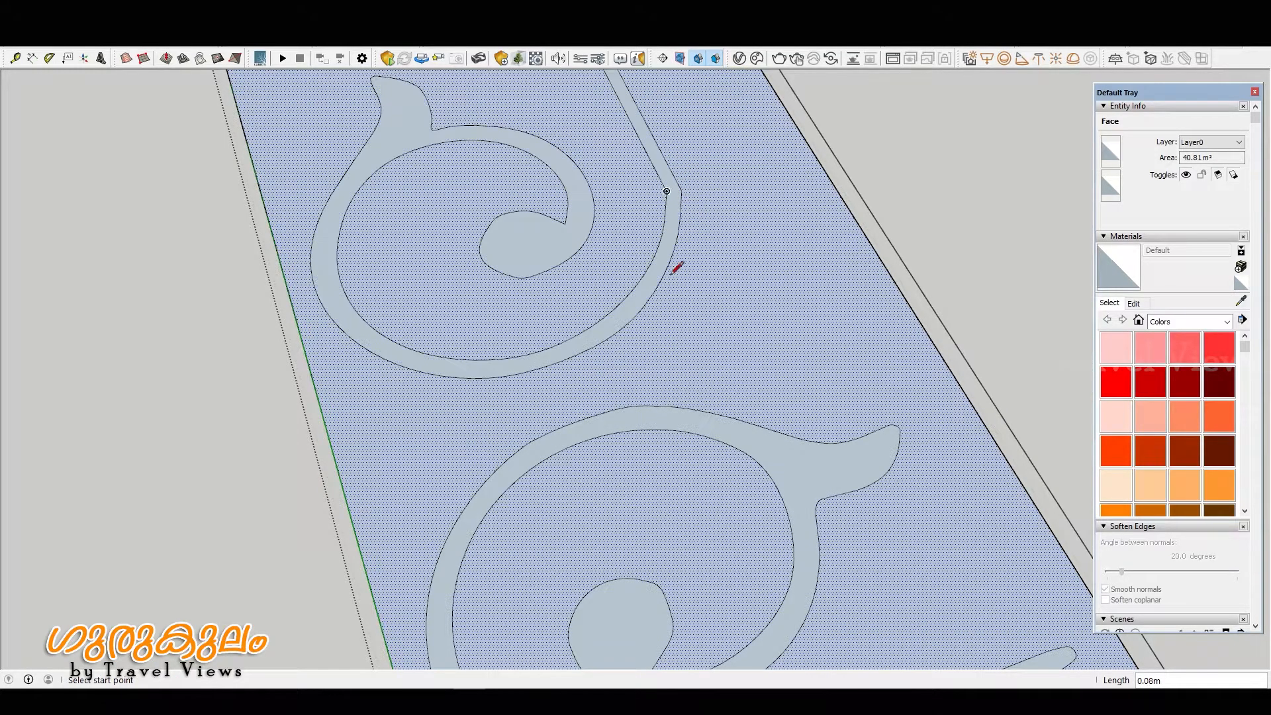
{"action": "scroll", "coordinate": [675, 264], "scroll_direction": "down", "scroll_amount": 5}
- Finish editing the scroll pattern component
{"action": "middle_click_drag", "start_coordinate": [604, 417], "coordinate": [527, 295]}
{"action": "middle_click_drag", "start_coordinate": [551, 383], "coordinate": [572, 431]}
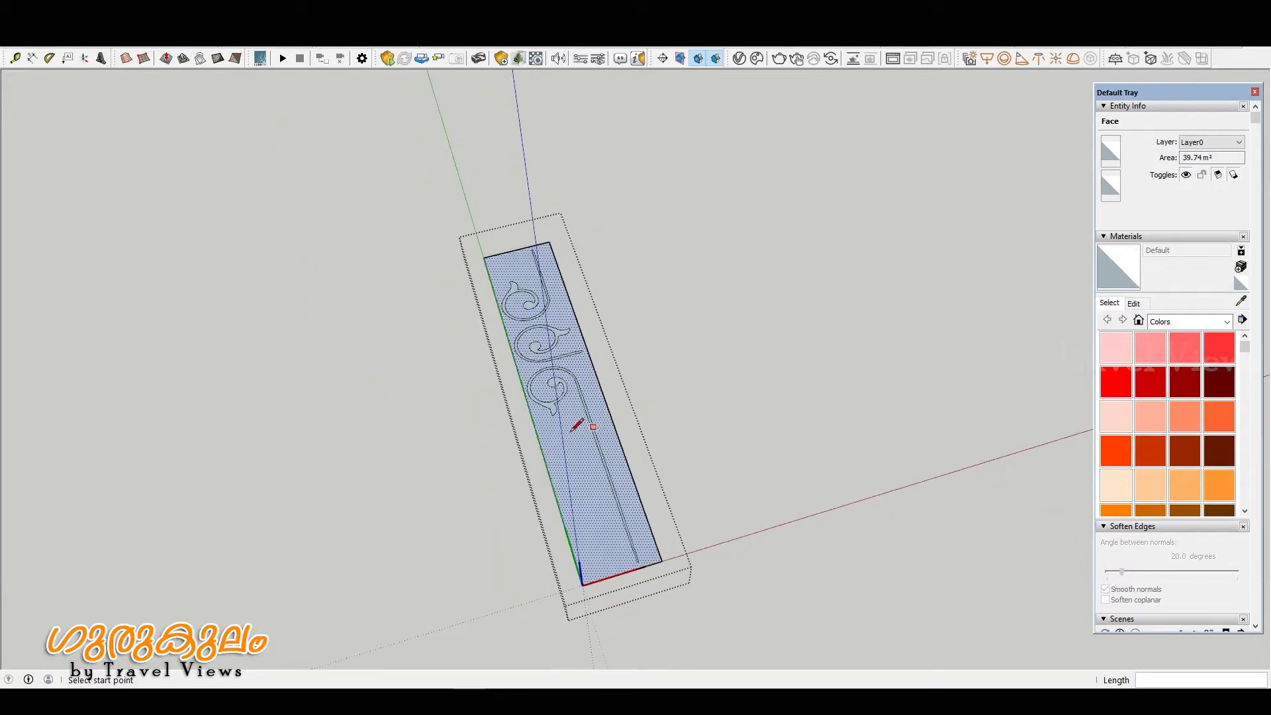
{"action": "scroll", "coordinate": [573, 430], "scroll_direction": "up", "scroll_amount": 3}
{"action": "key", "text": "space"}
{"action": "left_click", "coordinate": [686, 368]}
{"action": "middle_click_drag", "start_coordinate": [685, 369], "coordinate": [597, 387]}
- Reopen the component and try pulling the lowest scroll's face up about 2.72 m with Push/Pull
{"action": "scroll", "coordinate": [597, 387], "scroll_direction": "up", "scroll_amount": 4}
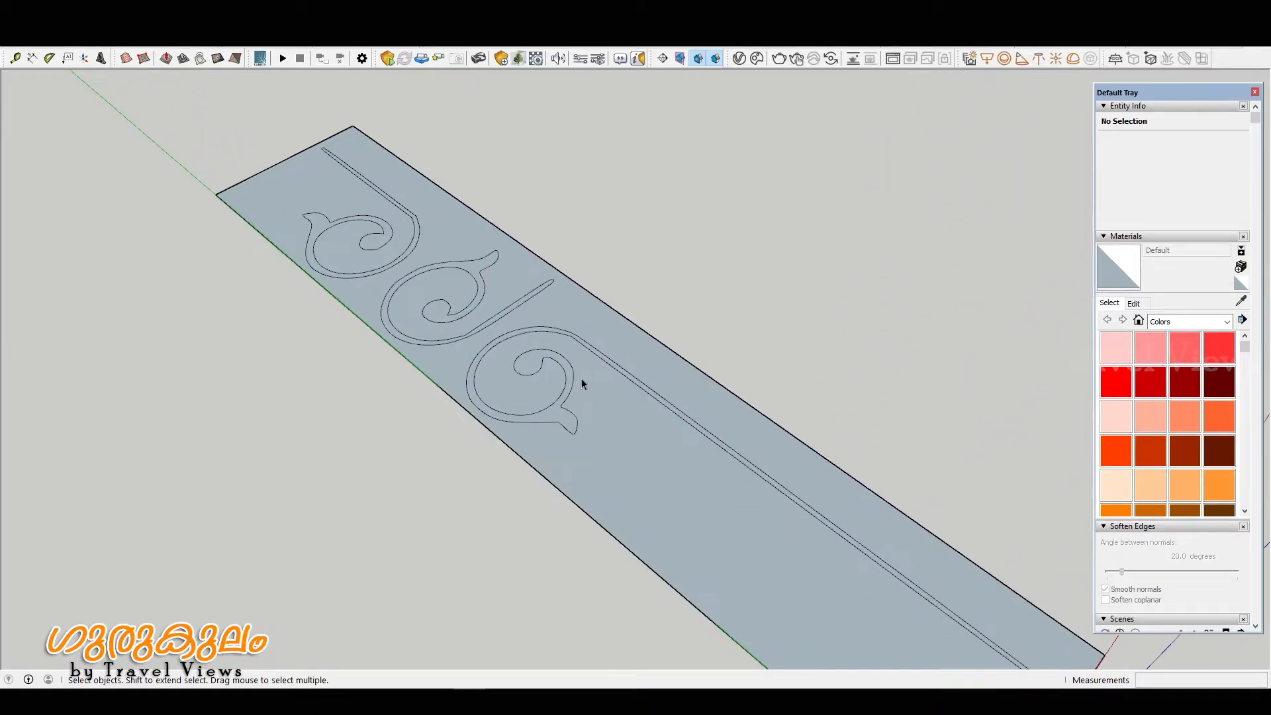
{"action": "key", "text": "p"}
{"action": "key", "text": "space"}
{"action": "left_click", "coordinate": [597, 378]}
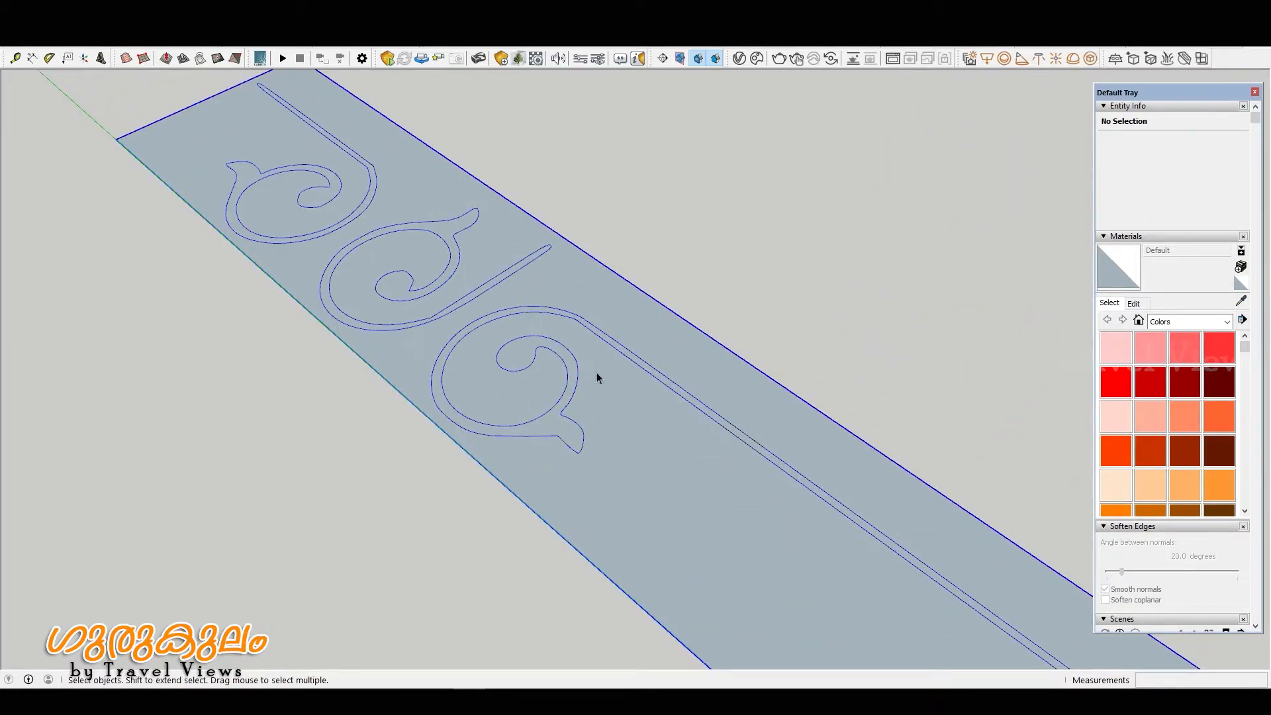
{"action": "key", "text": "p"}
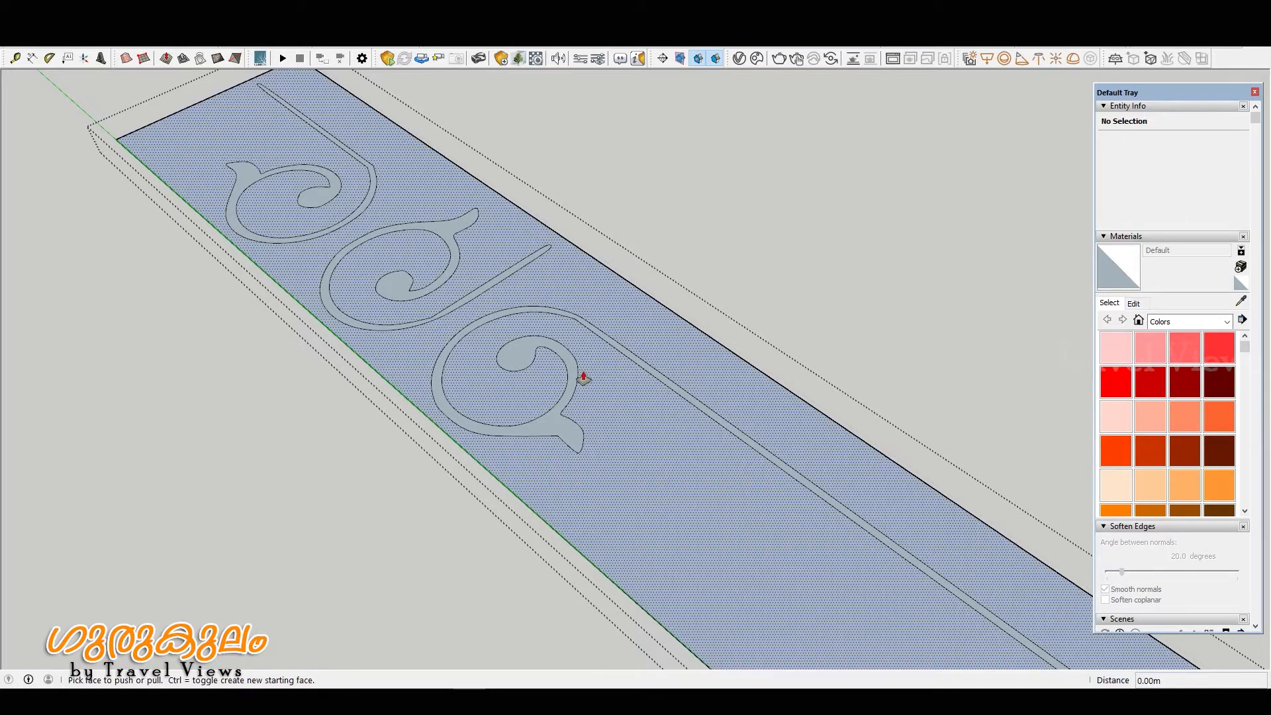
{"action": "left_click", "coordinate": [568, 371]}
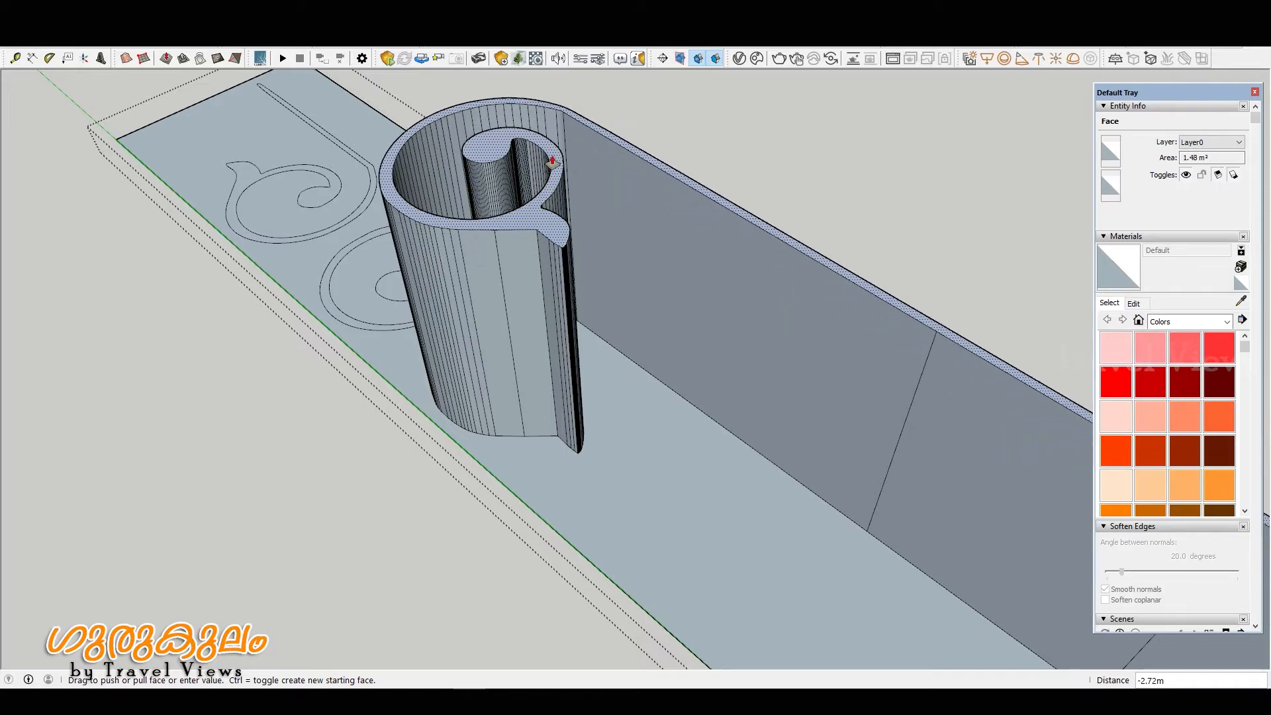
{"action": "key", "text": "Escape"}
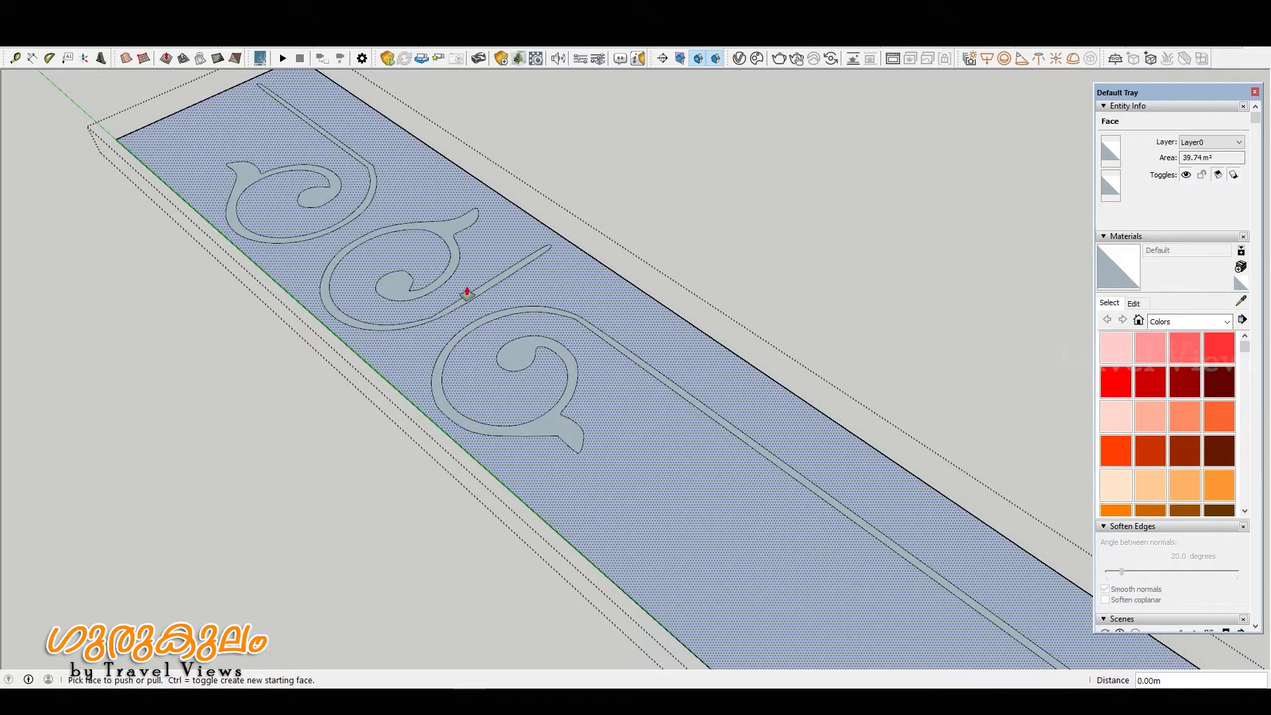
- Undo all the traced lines and the arc, back to the freshly imported outlines without faces
{"action": "scroll", "coordinate": [550, 283], "scroll_direction": "down", "scroll_amount": 3}
{"action": "middle_click_drag", "start_coordinate": [668, 357], "coordinate": [615, 384]}
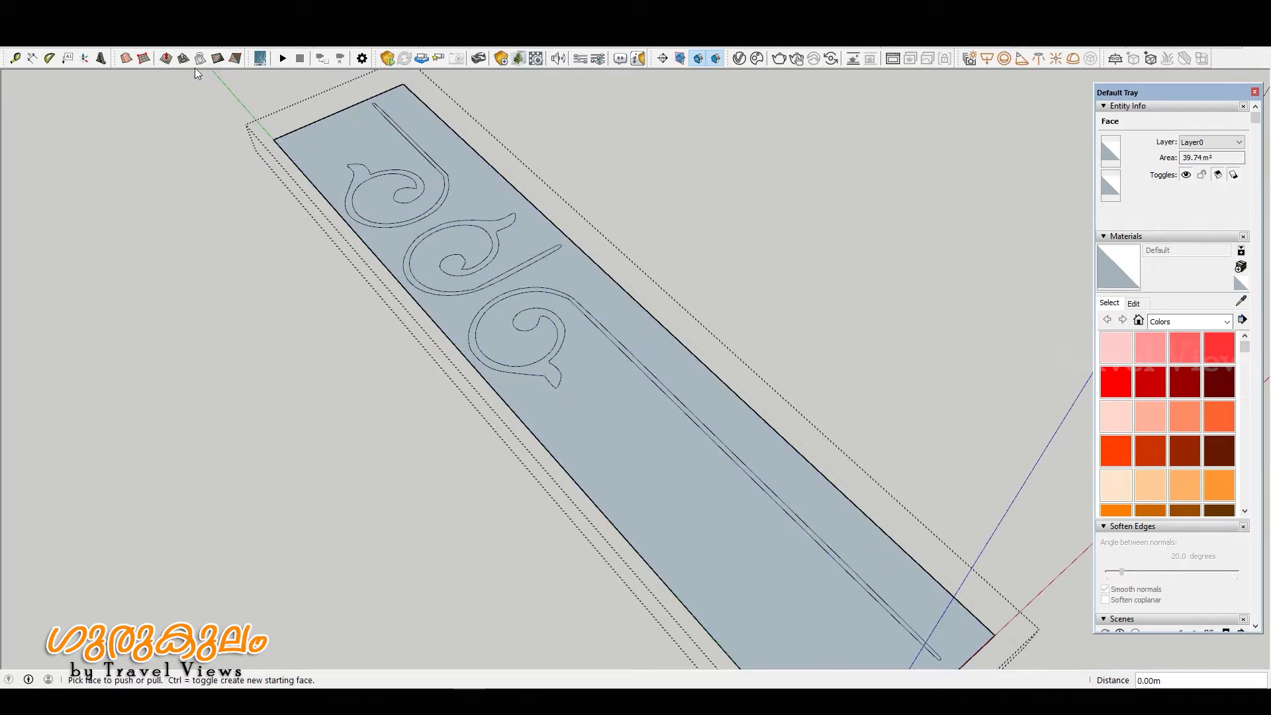
{"action": "left_click", "coordinate": [148, 45]}
{"action": "left_click", "coordinate": [148, 45]}
{"action": "left_click", "coordinate": [148, 45]}
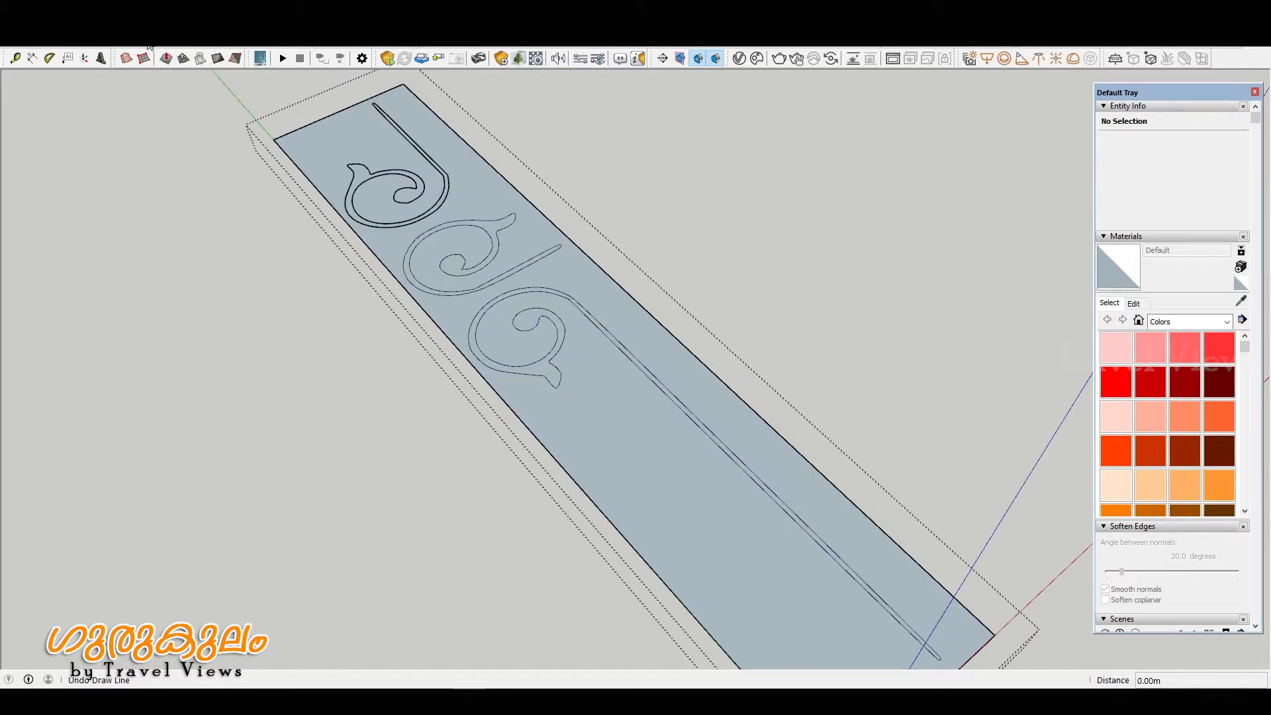
{"action": "left_click", "coordinate": [149, 45]}
{"action": "left_click", "coordinate": [149, 45]}
{"action": "left_click", "coordinate": [148, 45]}
{"action": "left_click", "coordinate": [149, 45]}
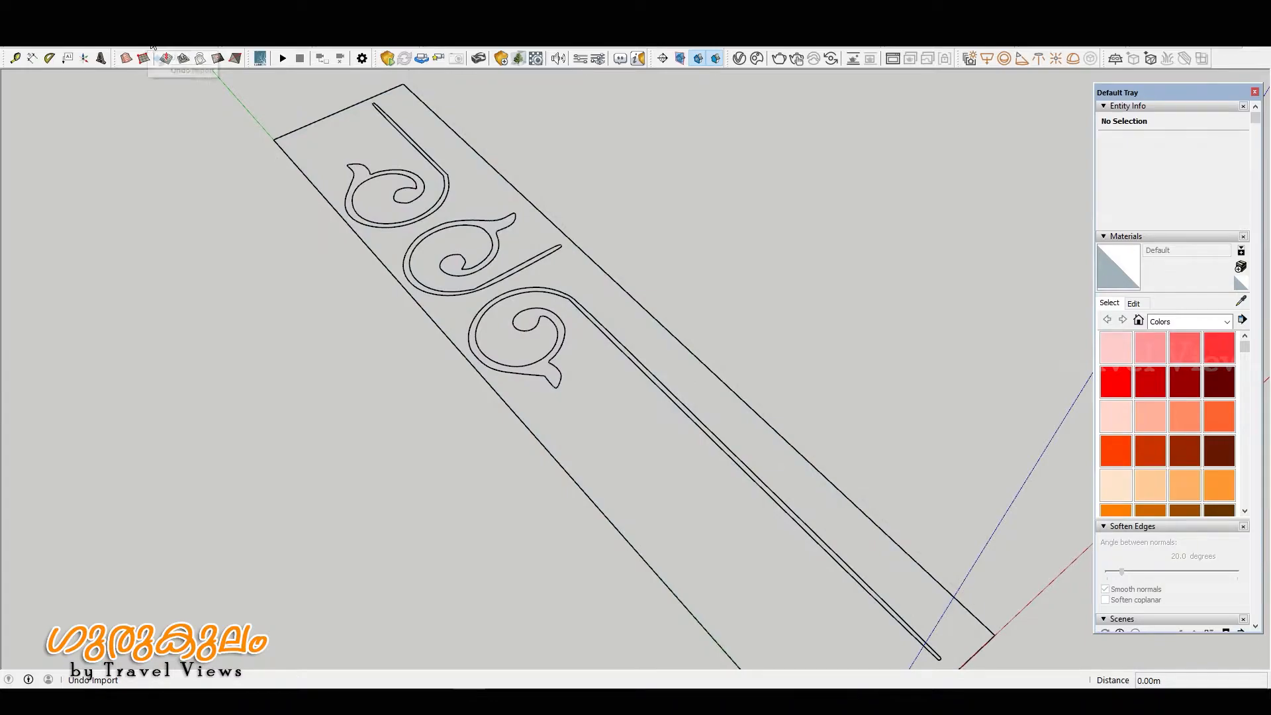
- Select the whole imported 123.dxf scroll pattern component
{"action": "scroll", "coordinate": [520, 285], "scroll_direction": "down", "scroll_amount": 3}
{"action": "middle_click_drag", "start_coordinate": [616, 427], "coordinate": [287, 514]}
{"action": "scroll", "coordinate": [675, 308], "scroll_direction": "up", "scroll_amount": 3}
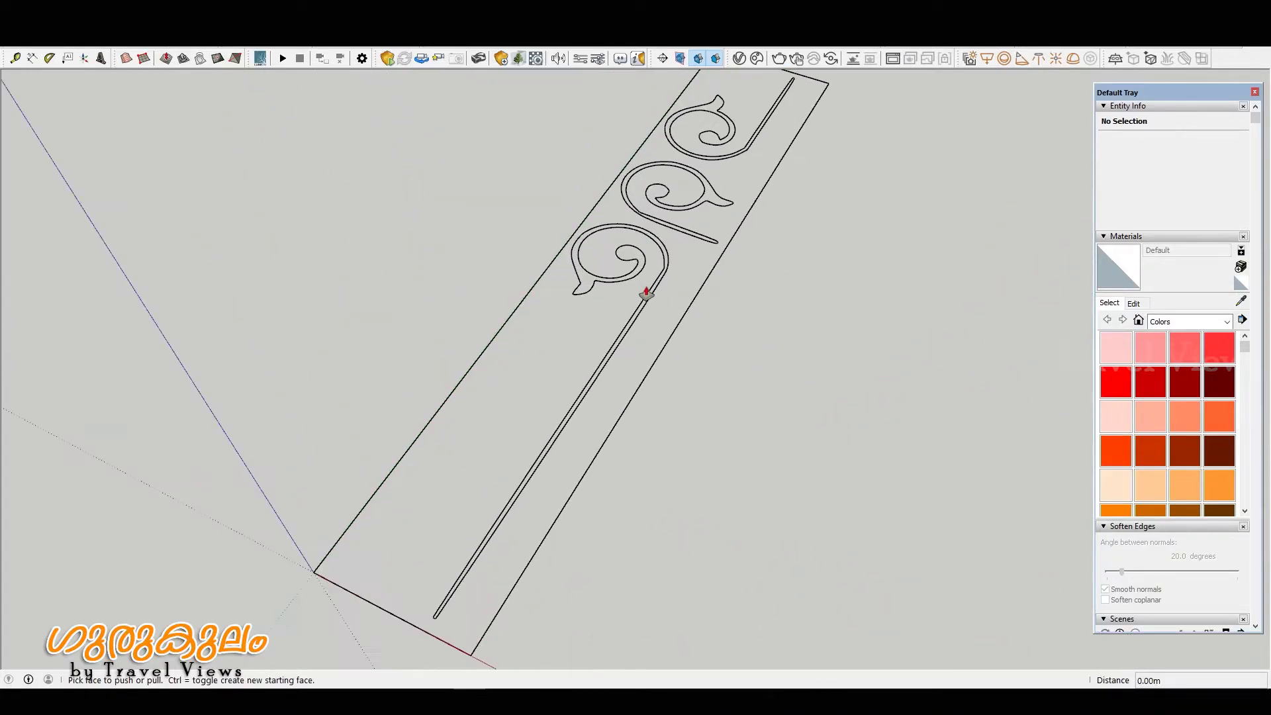
{"action": "key", "text": "space"}
{"action": "left_click", "coordinate": [659, 270]}
{"action": "middle_click_drag", "start_coordinate": [659, 270], "coordinate": [807, 315]}
{"action": "scroll", "coordinate": [574, 210], "scroll_direction": "down", "scroll_amount": 2}
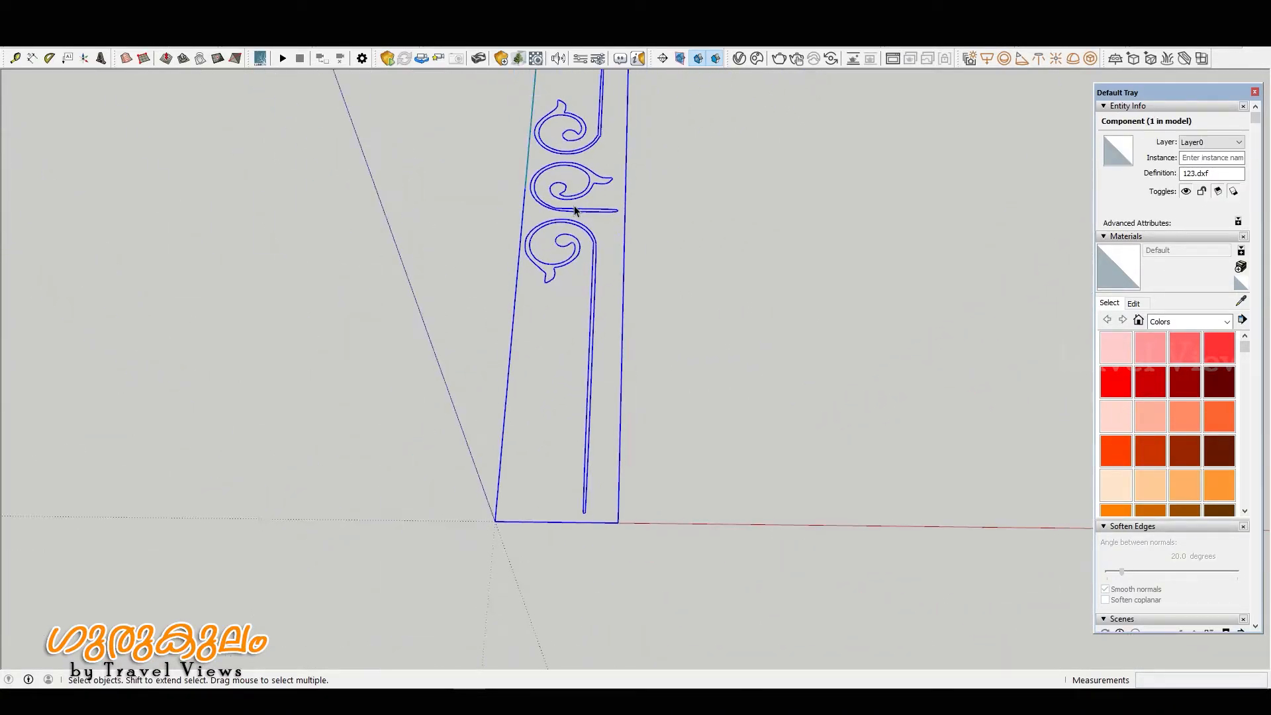
{"action": "scroll", "coordinate": [564, 324], "scroll_direction": "down", "scroll_amount": 1}
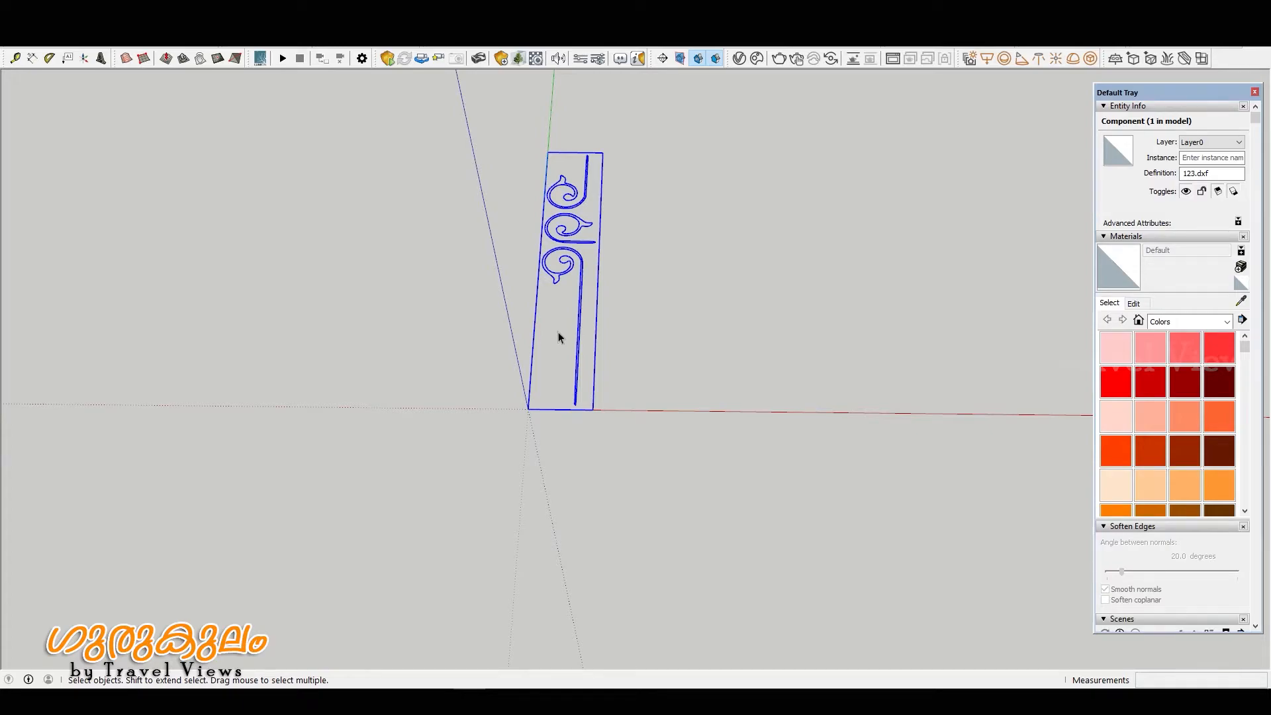
{"action": "middle_click_drag", "start_coordinate": [558, 331], "coordinate": [581, 372]}
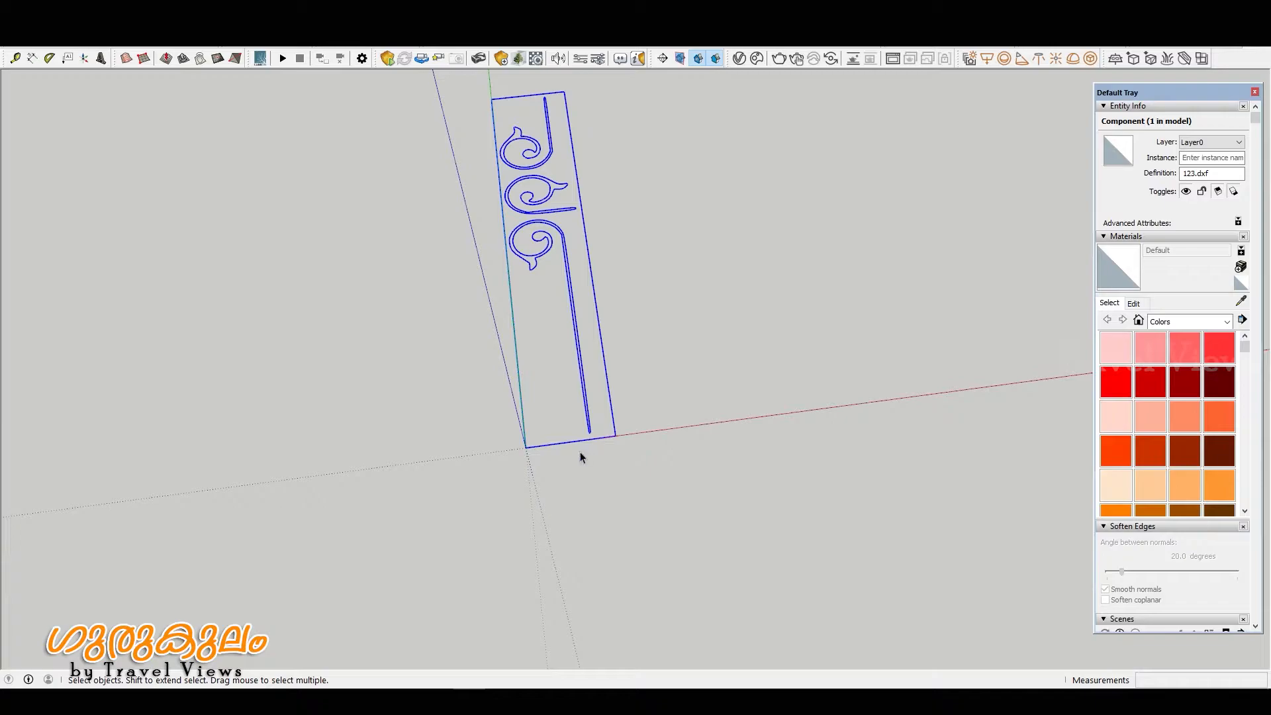
- Draw an upright rectangular face 0.75 m wide and about 2 m high on the red axis beside the scroll pattern
{"action": "scroll", "coordinate": [655, 423], "scroll_direction": "down", "scroll_amount": 2}
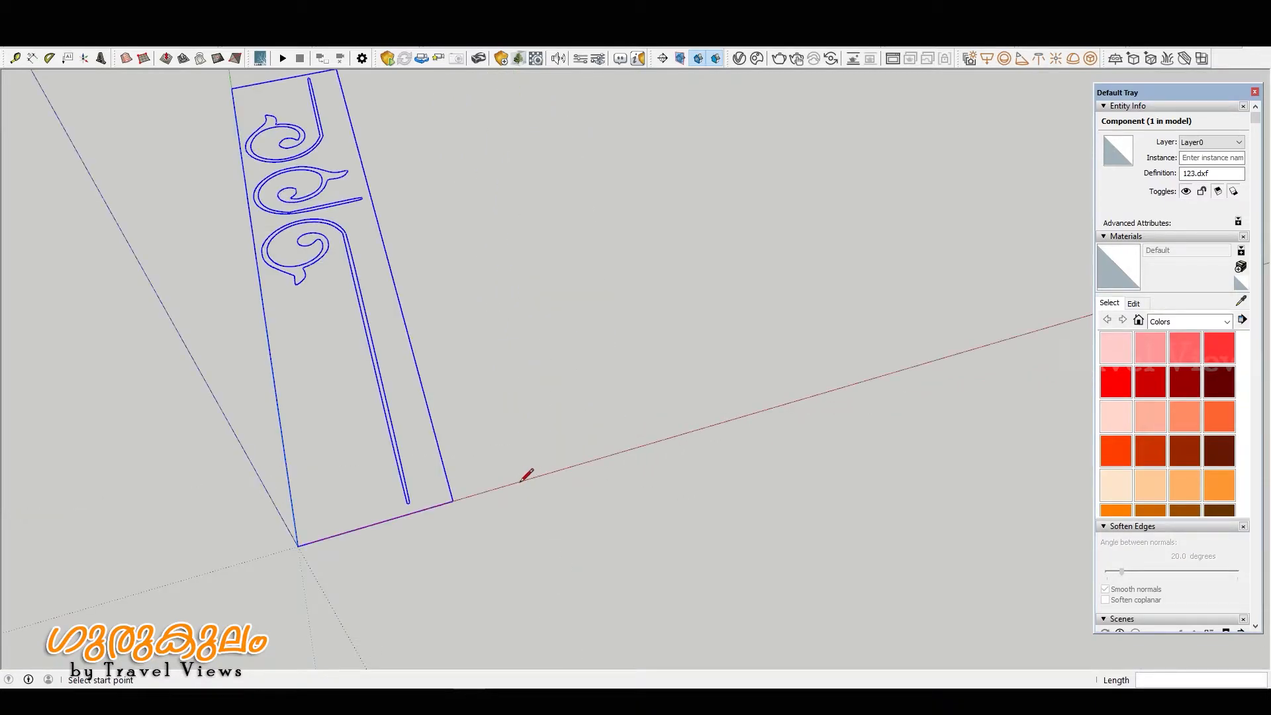
{"action": "left_click", "coordinate": [518, 482]}
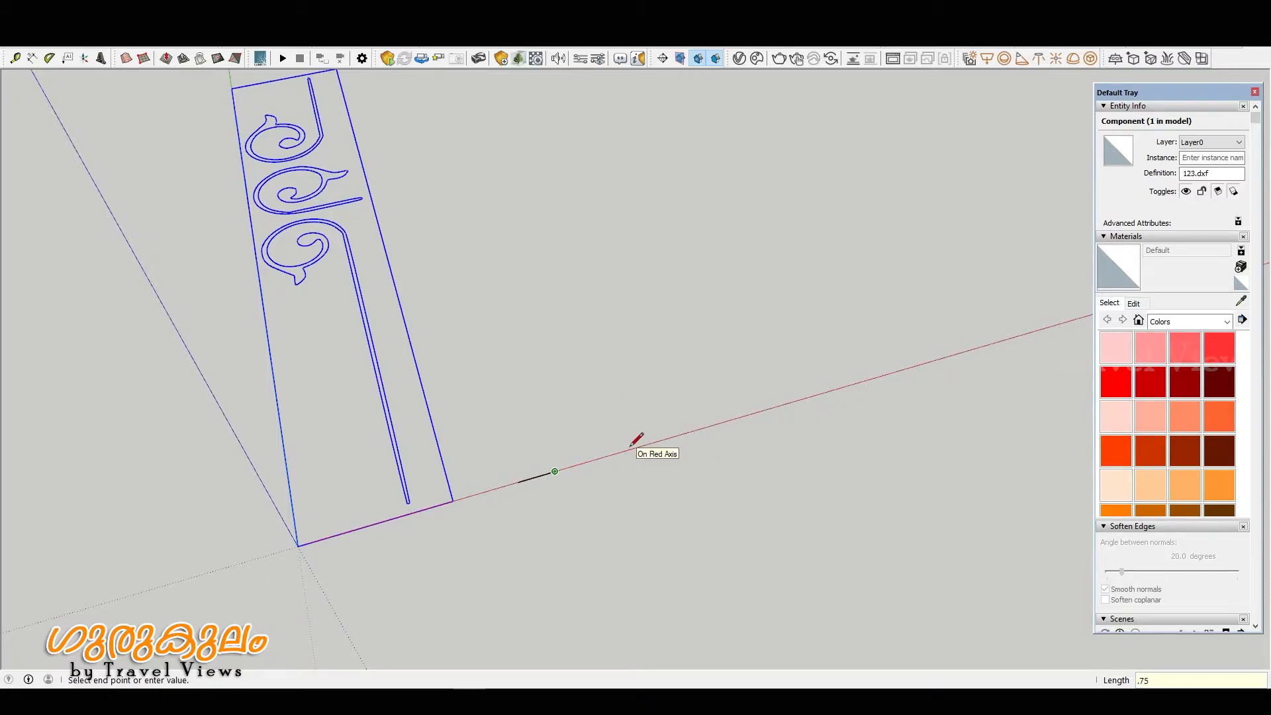
{"action": "middle_click_drag", "start_coordinate": [553, 335], "coordinate": [514, 168]}
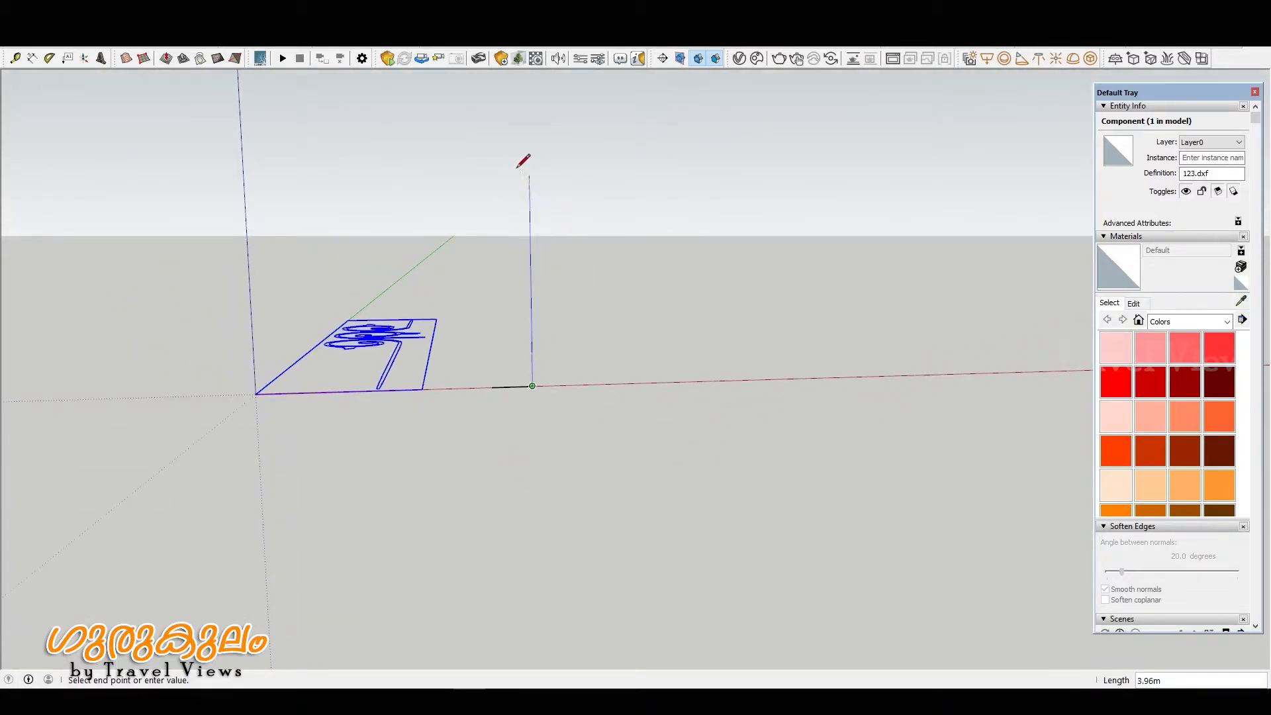
{"action": "scroll", "coordinate": [517, 167], "scroll_direction": "up", "scroll_amount": 2}
{"action": "key", "text": "Return"}
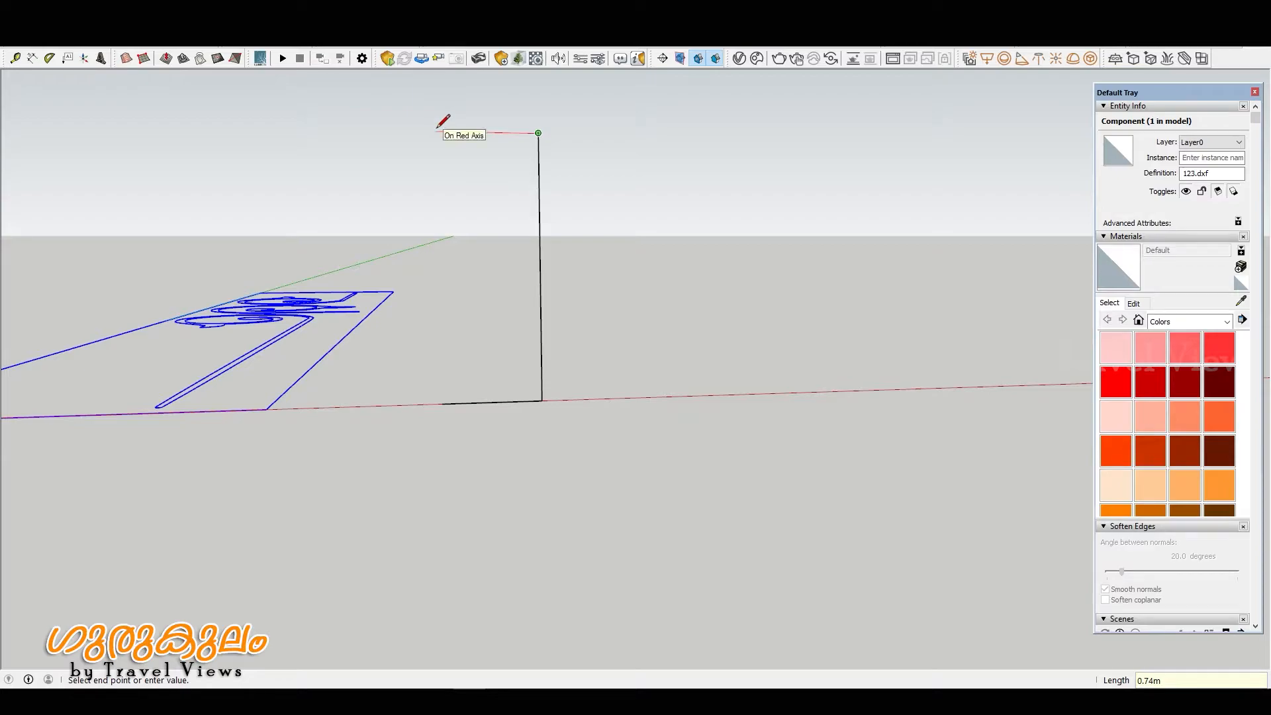
{"action": "key", "text": "Return"}
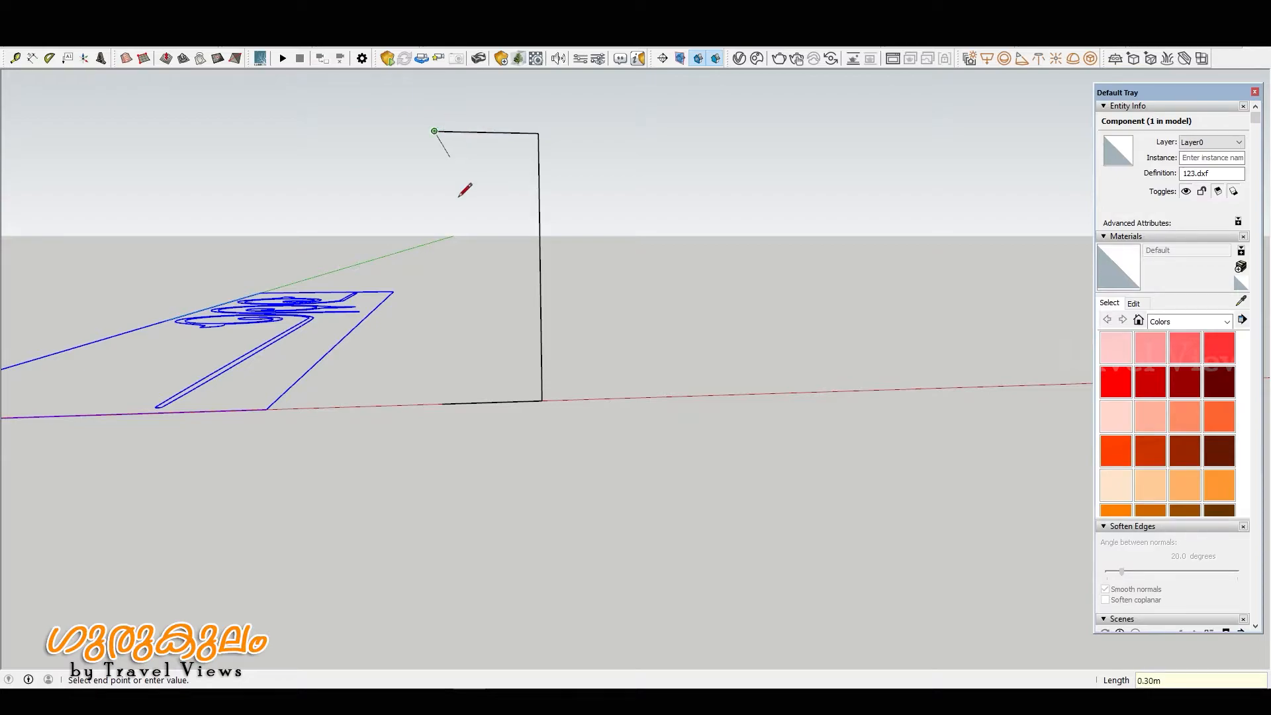
{"action": "left_click", "coordinate": [442, 403]}
{"action": "middle_click_drag", "start_coordinate": [443, 403], "coordinate": [488, 360]}
- Extrude the upright rectangular face 0.03 m with Push/Pull to make a thin panel
{"action": "key", "text": "p"}
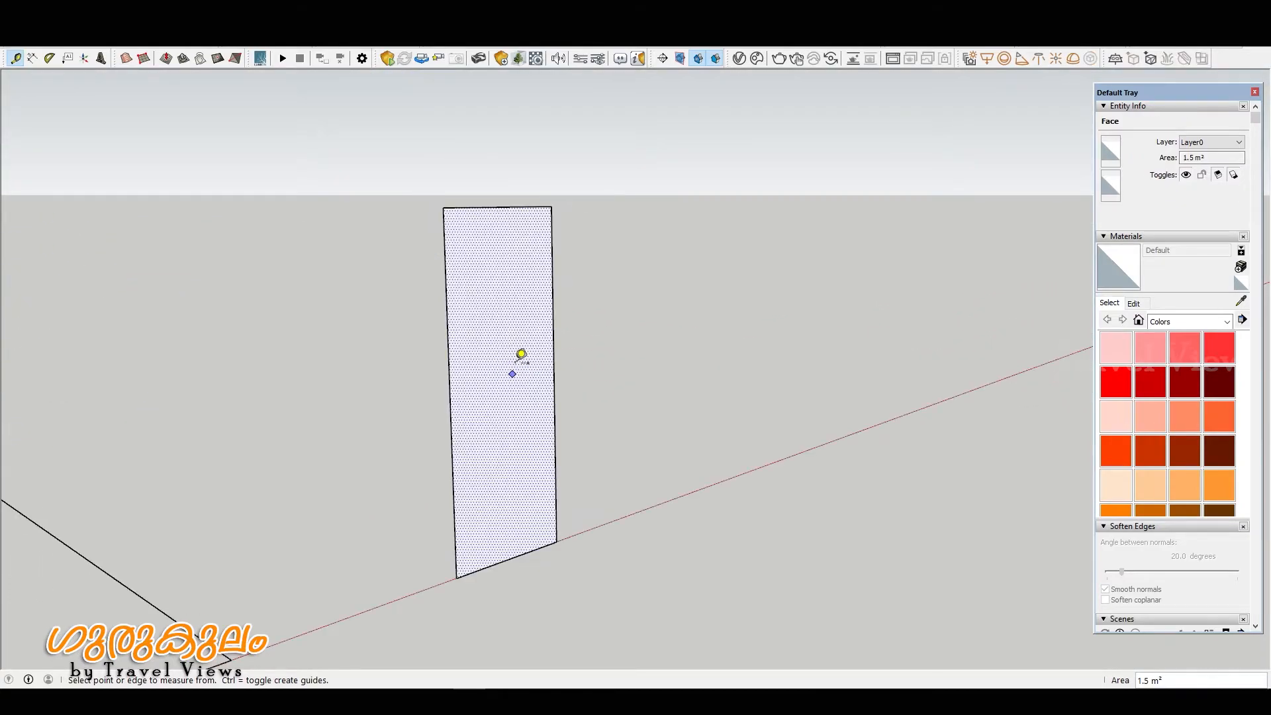
{"action": "left_click", "coordinate": [488, 343]}
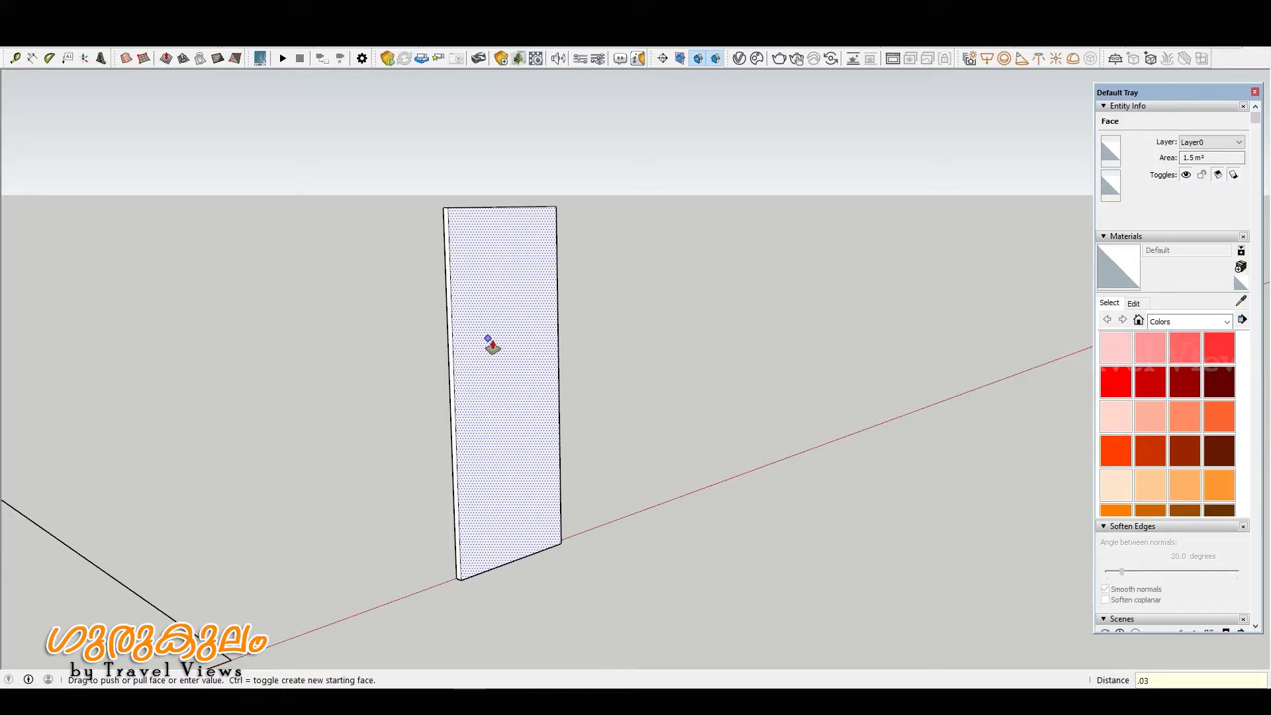
{"action": "key", "text": "Return"}
{"action": "scroll", "coordinate": [550, 427], "scroll_direction": "down", "scroll_amount": 3}
{"action": "middle_click_drag", "start_coordinate": [592, 484], "coordinate": [339, 446]}
{"action": "scroll", "coordinate": [617, 437], "scroll_direction": "up", "scroll_amount": 4}
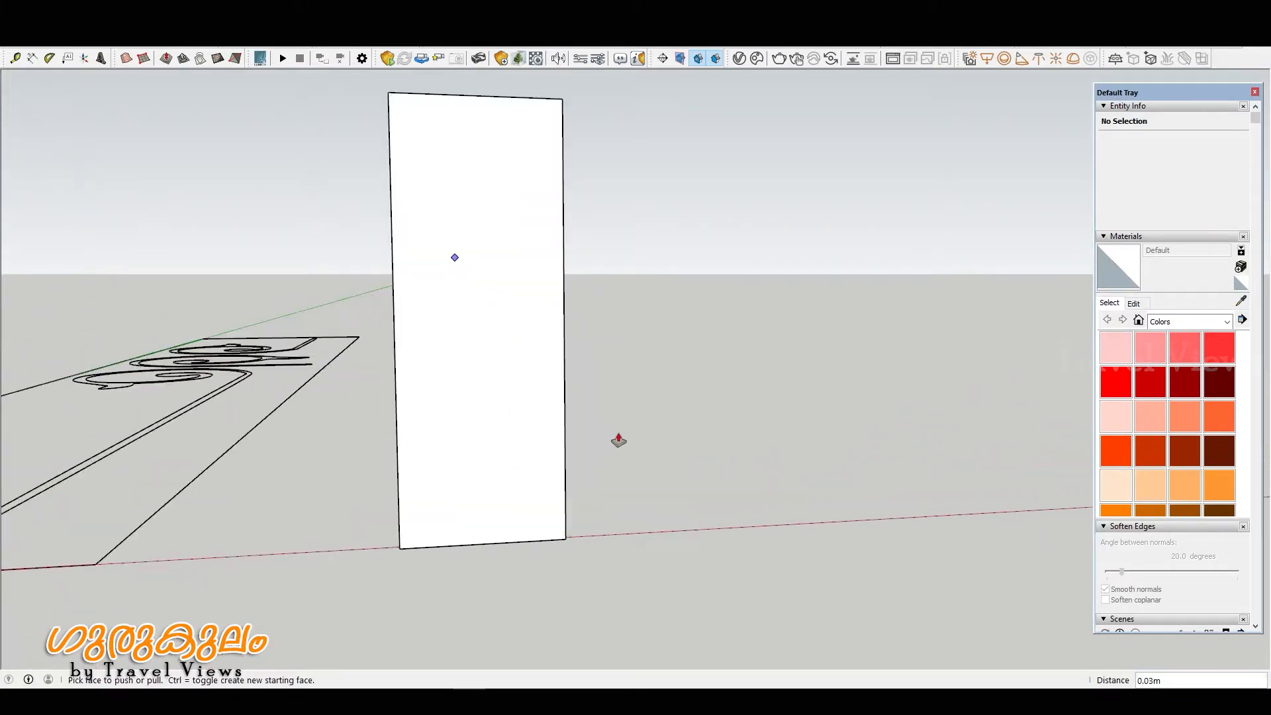
{"action": "scroll", "coordinate": [623, 453], "scroll_direction": "down", "scroll_amount": 3}
{"action": "middle_click_drag", "start_coordinate": [630, 454], "coordinate": [601, 468]}
{"action": "key", "text": "space"}
{"action": "middle_click_drag", "start_coordinate": [531, 369], "coordinate": [726, 489]}
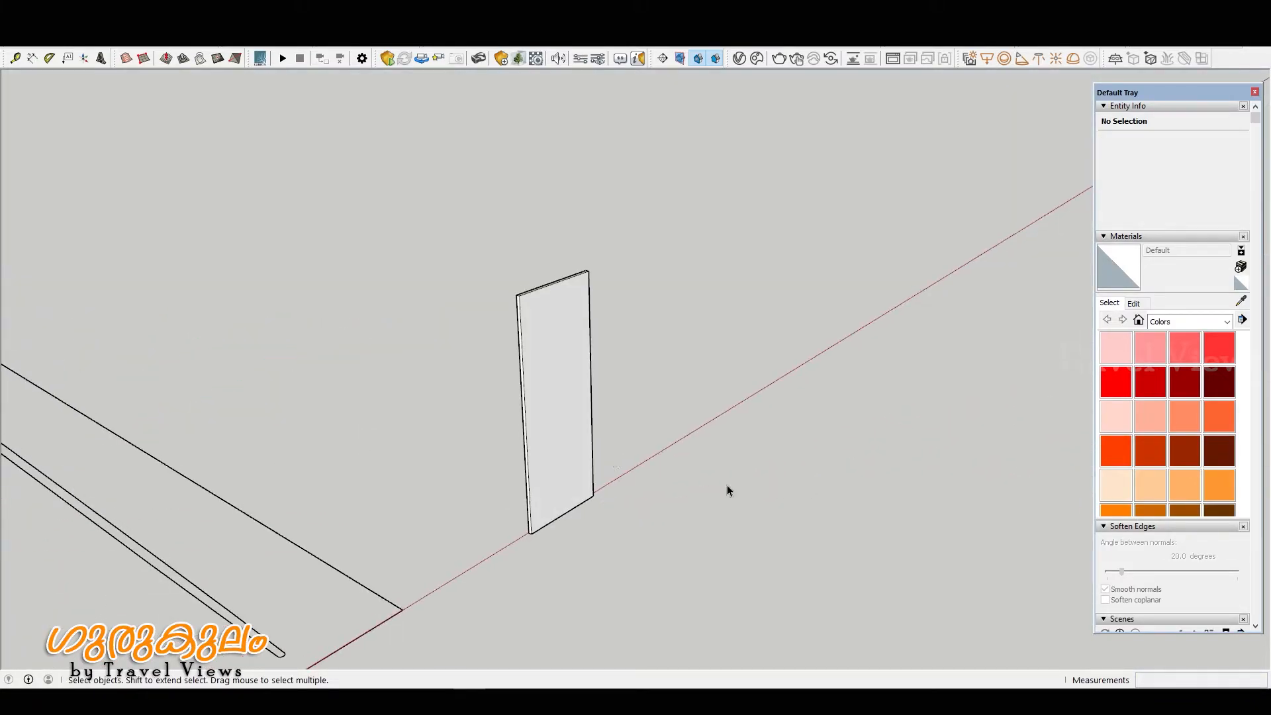
- Scale the imported scroll pattern component down uniformly from its far corner to about 0.11
{"action": "scroll", "coordinate": [579, 466], "scroll_direction": "down", "scroll_amount": 3}
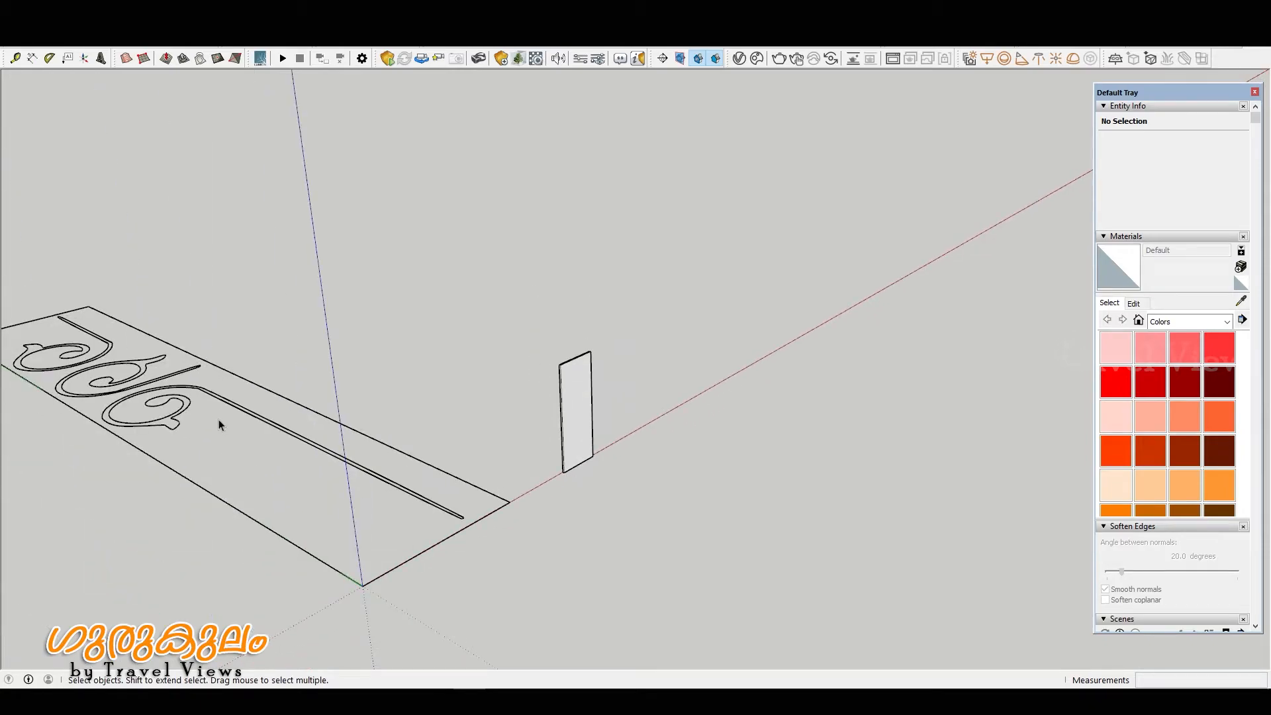
{"action": "scroll", "coordinate": [596, 447], "scroll_direction": "down", "scroll_amount": 2}
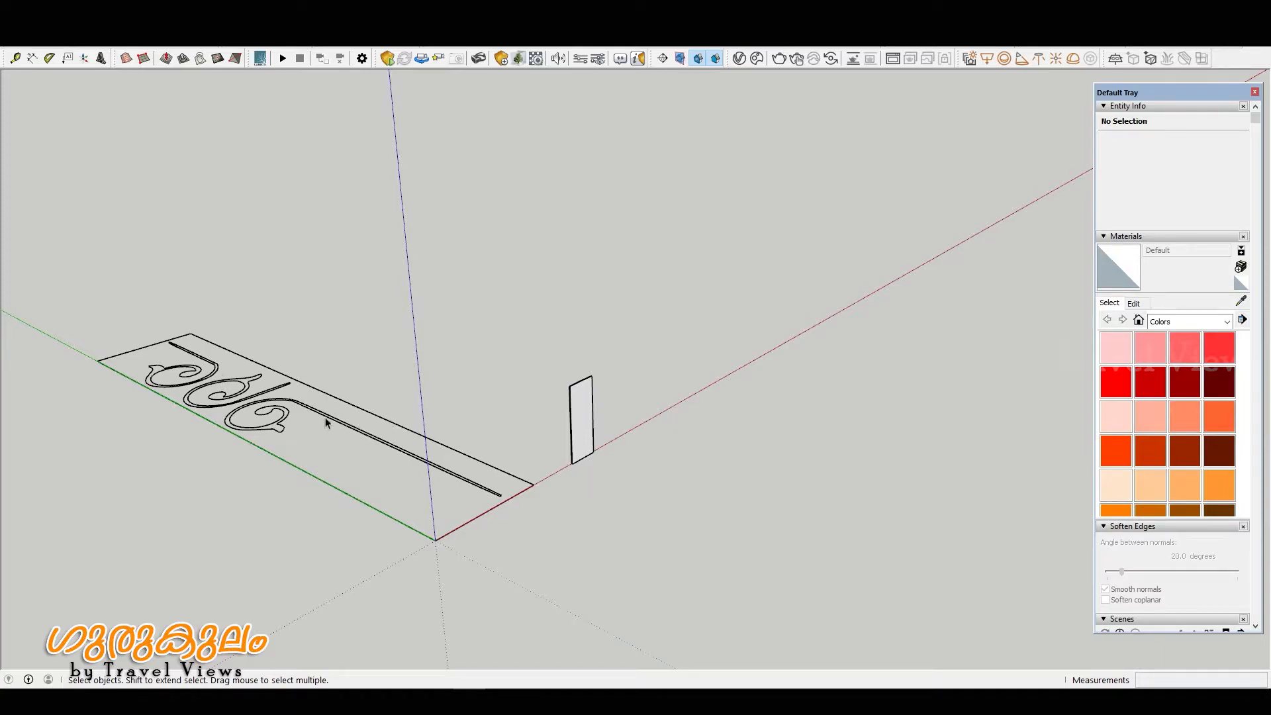
{"action": "left_click", "coordinate": [256, 405]}
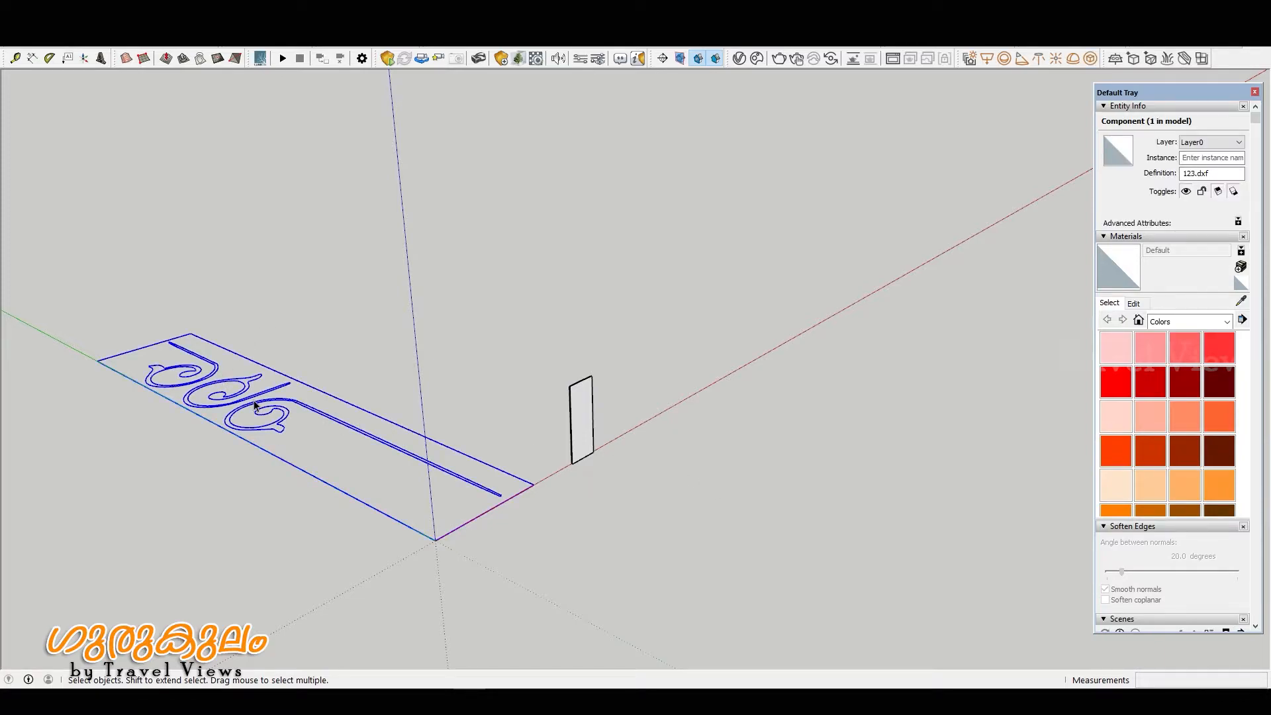
{"action": "key", "text": "s"}
{"action": "left_click_drag", "start_coordinate": [94, 360], "coordinate": [470, 468]}
{"action": "scroll", "coordinate": [471, 470], "scroll_direction": "up", "scroll_amount": 5}
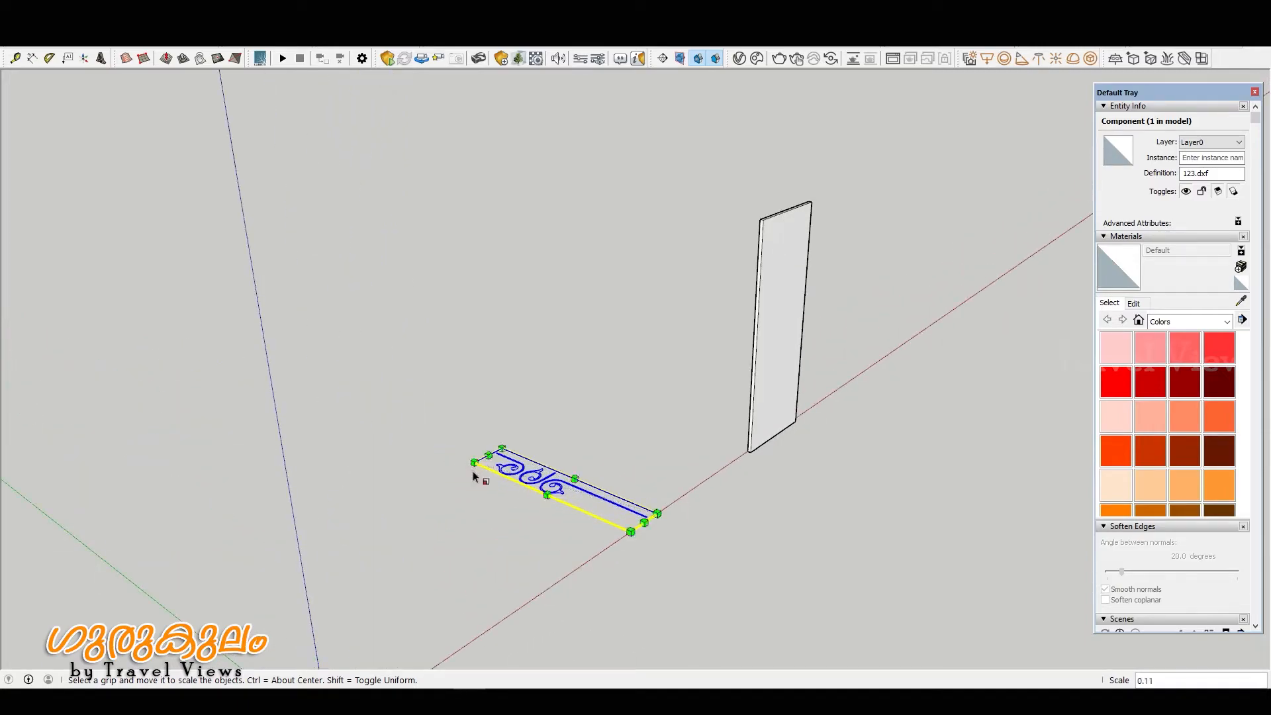
- Move the scroll pattern by its corner onto the panel's front bottom corner endpoint
{"action": "middle_click_drag", "start_coordinate": [474, 476], "coordinate": [731, 470]}
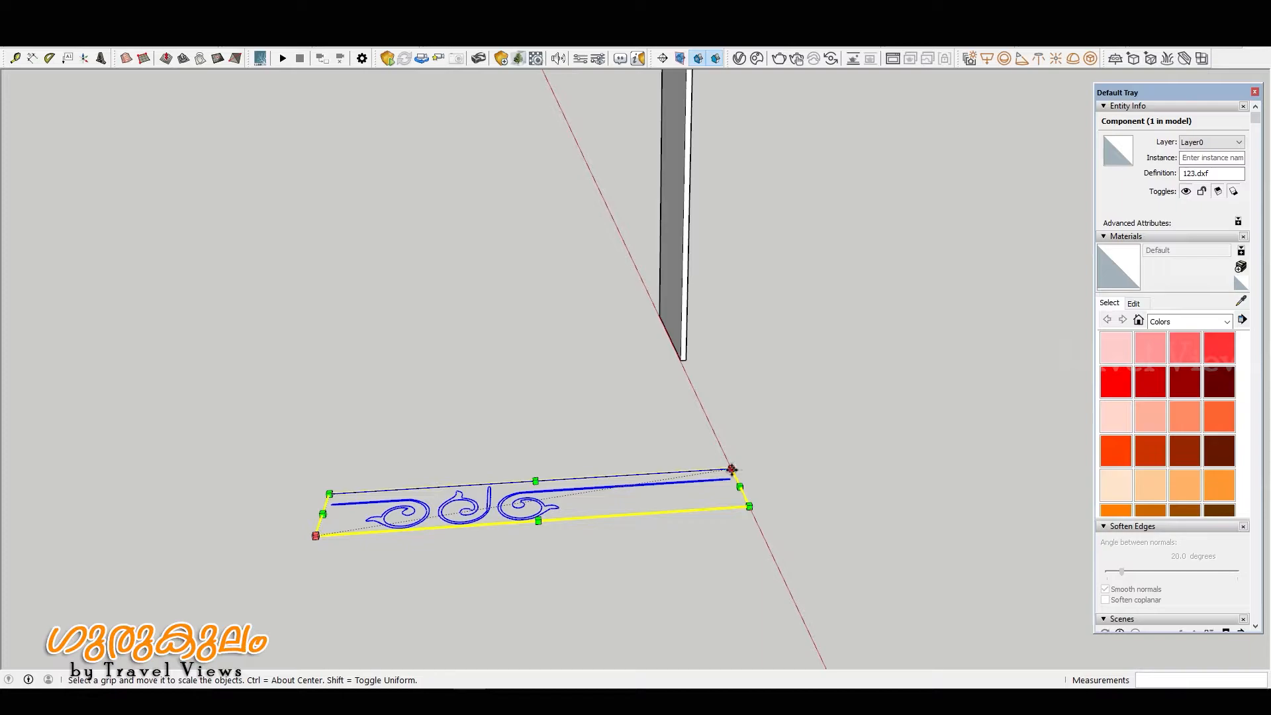
{"action": "key", "text": "m"}
{"action": "left_click", "coordinate": [731, 470]}
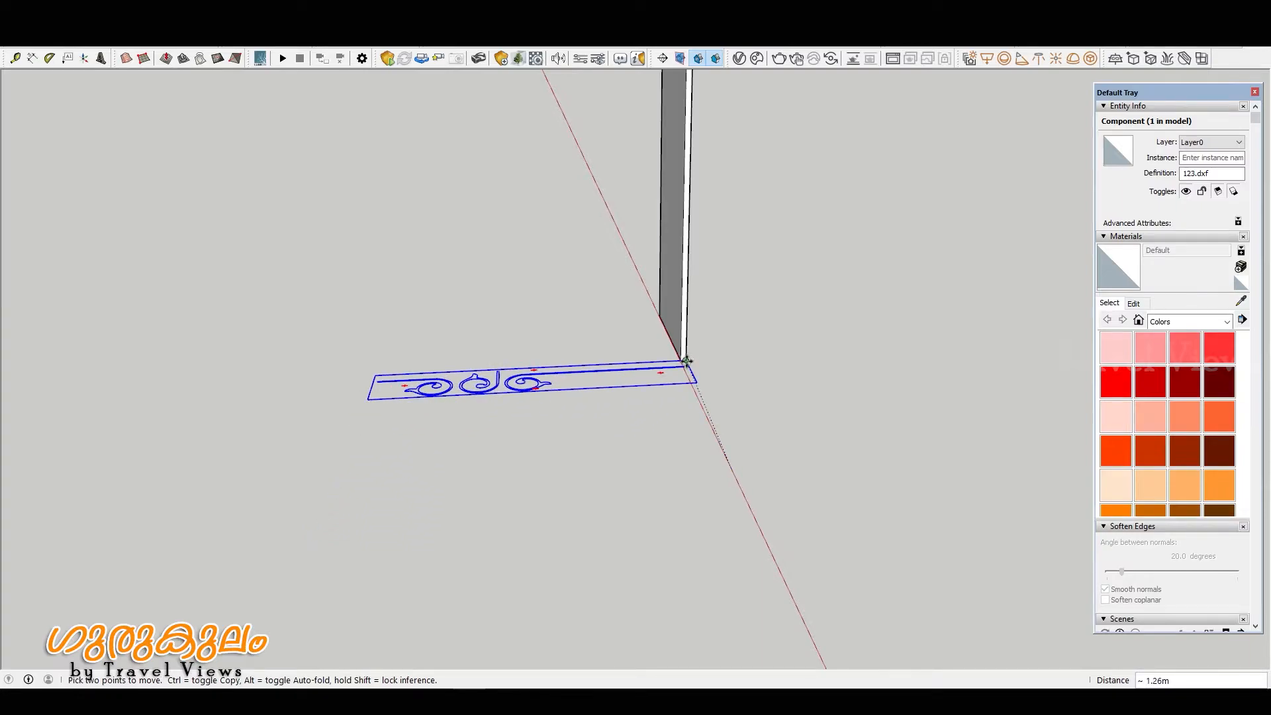
{"action": "scroll", "coordinate": [686, 360], "scroll_direction": "up", "scroll_amount": 6}
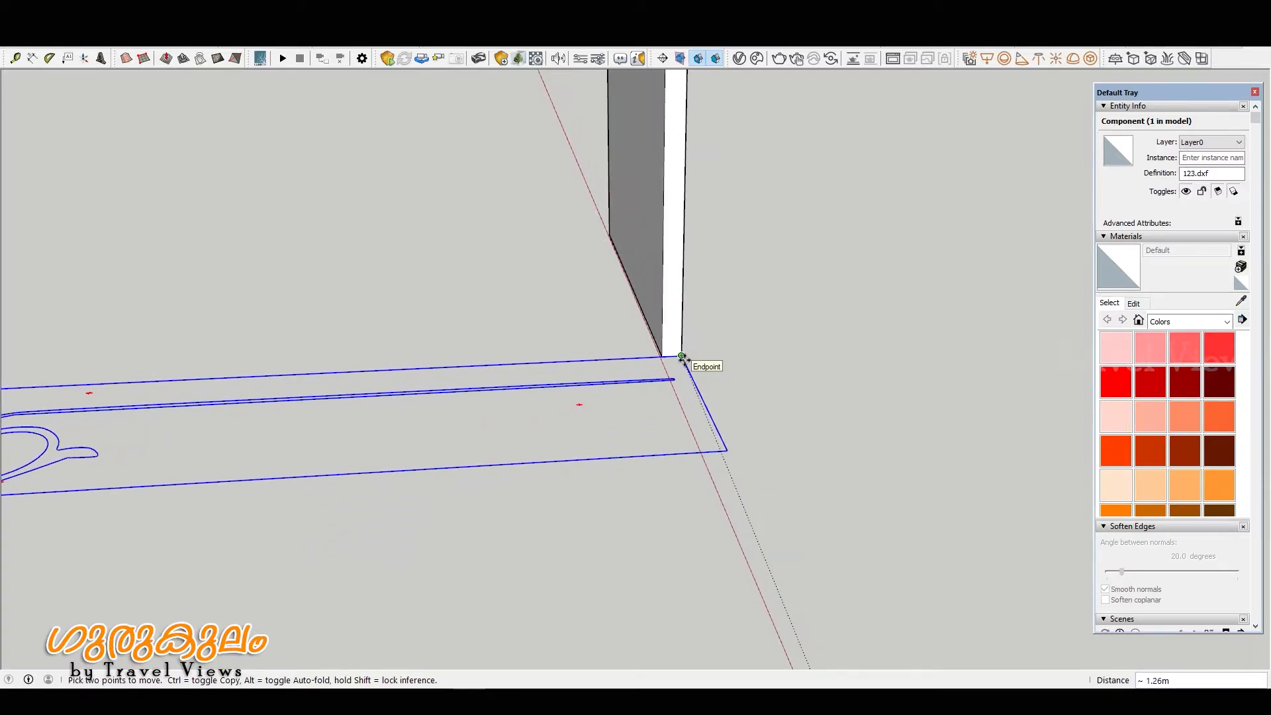
{"action": "left_click", "coordinate": [681, 356]}
{"action": "scroll", "coordinate": [675, 364], "scroll_direction": "down", "scroll_amount": 2}
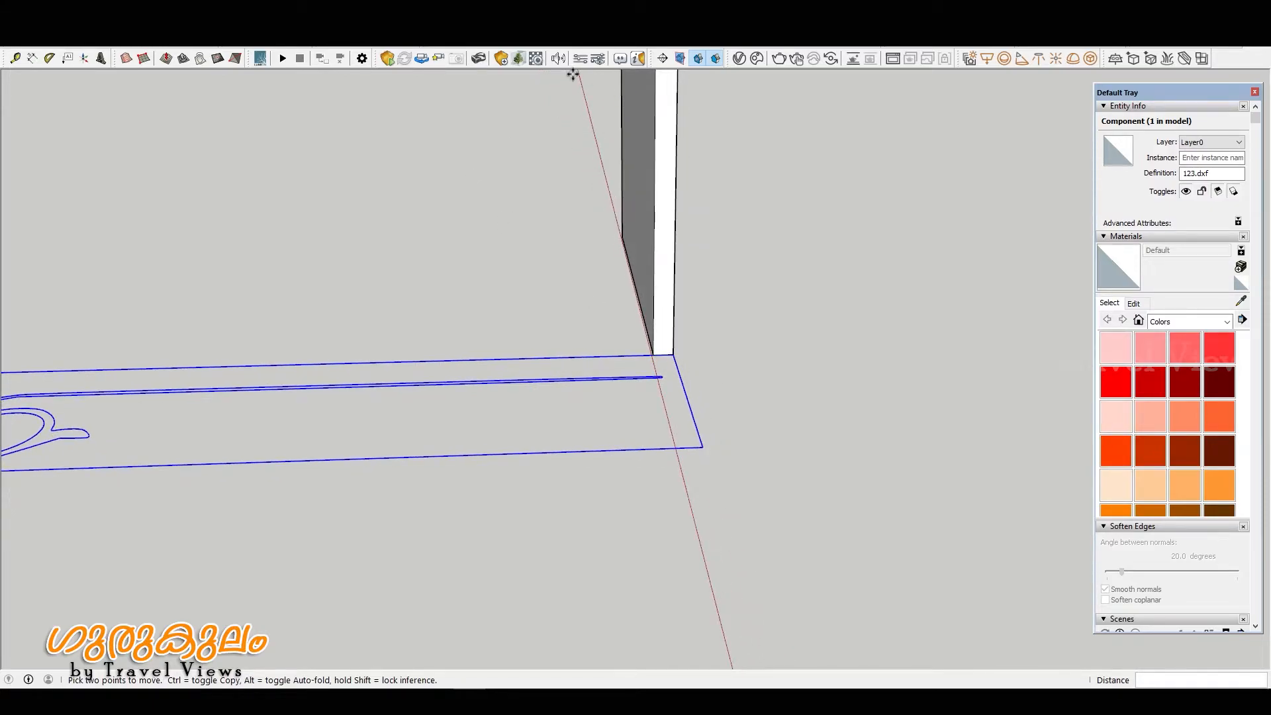
- Rotate the scroll pattern 90° upright about the panel's front bottom corner so it stands parallel to the panel's face
{"action": "left_click", "coordinate": [529, 40]}
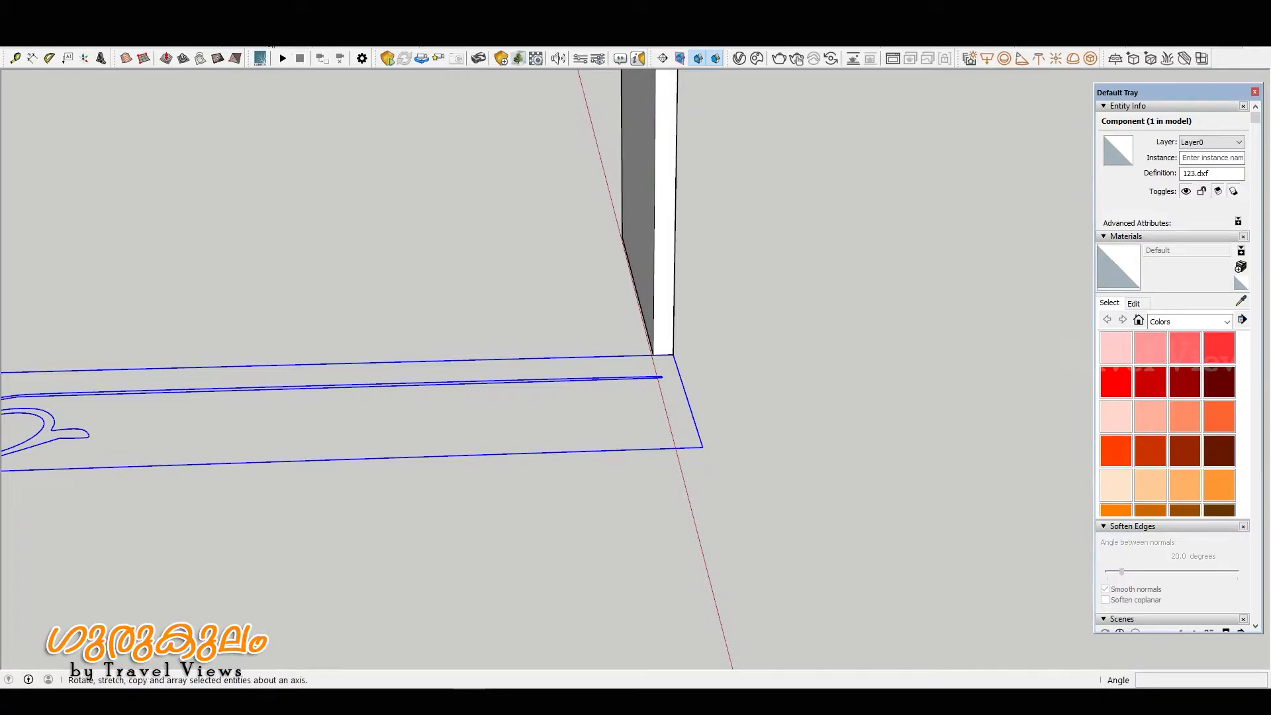
{"action": "left_click", "coordinate": [672, 353]}
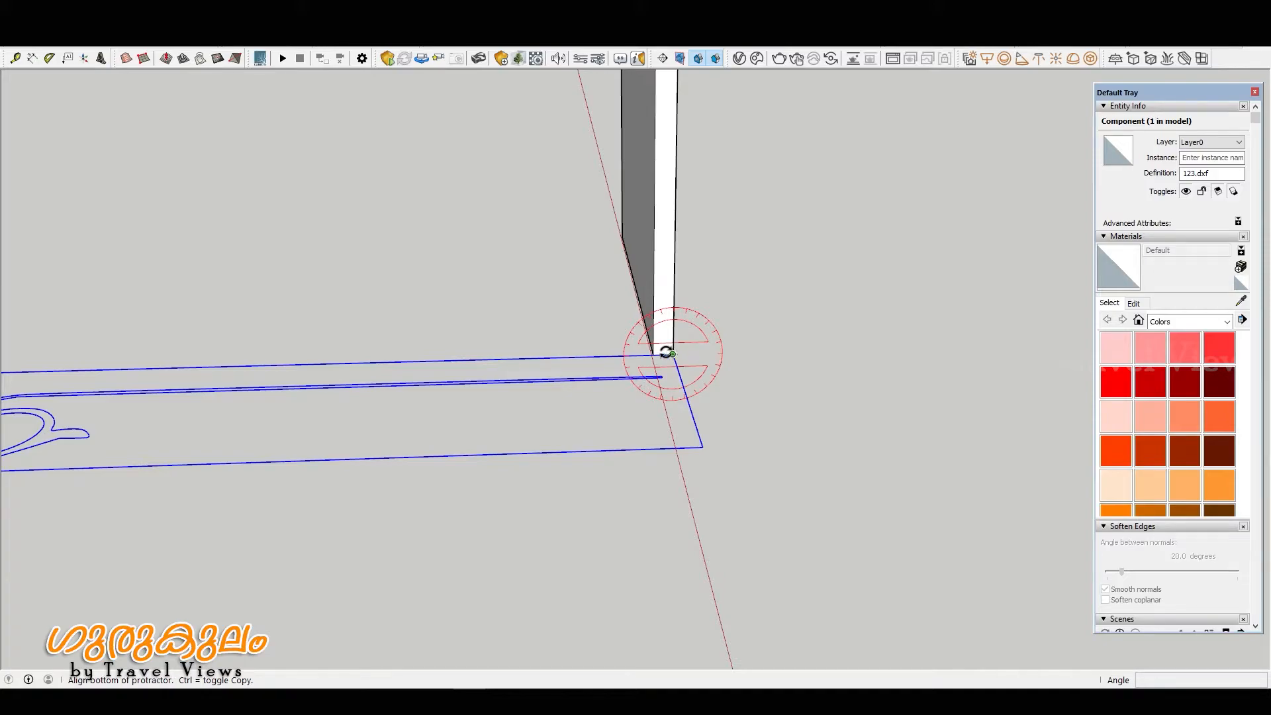
{"action": "scroll", "coordinate": [661, 349], "scroll_direction": "up", "scroll_amount": 3}
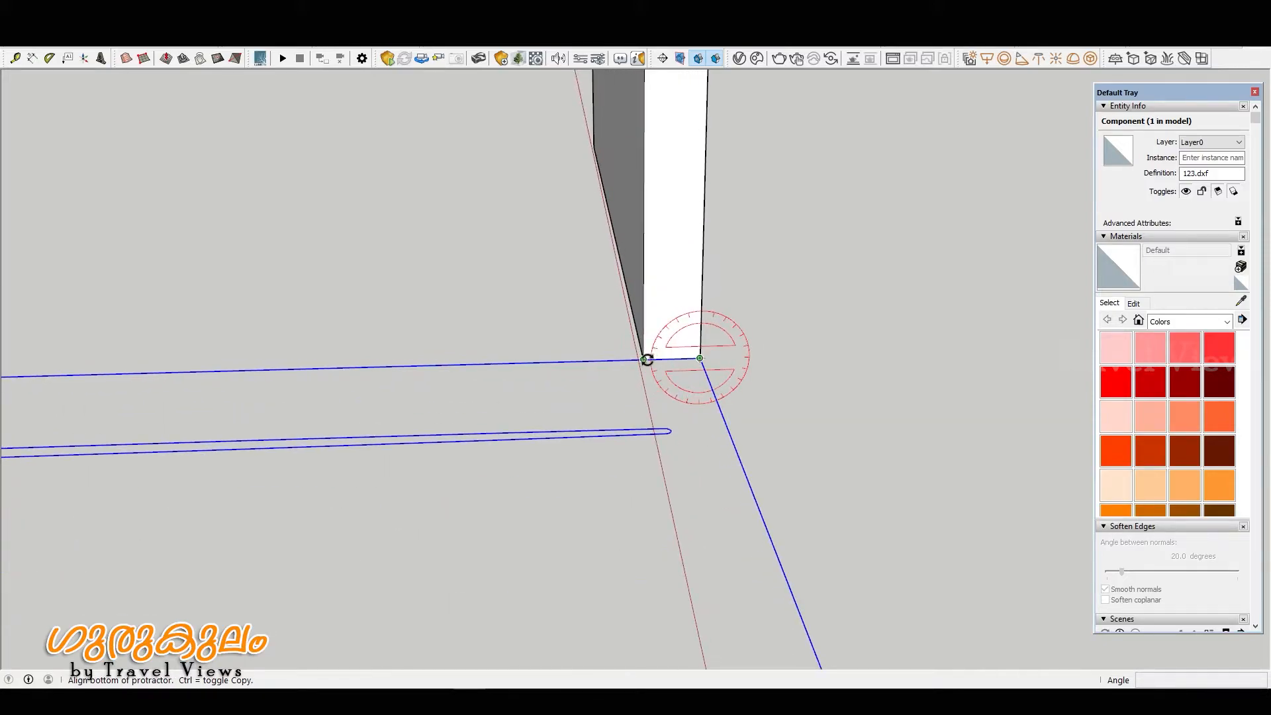
{"action": "left_click", "coordinate": [646, 359]}
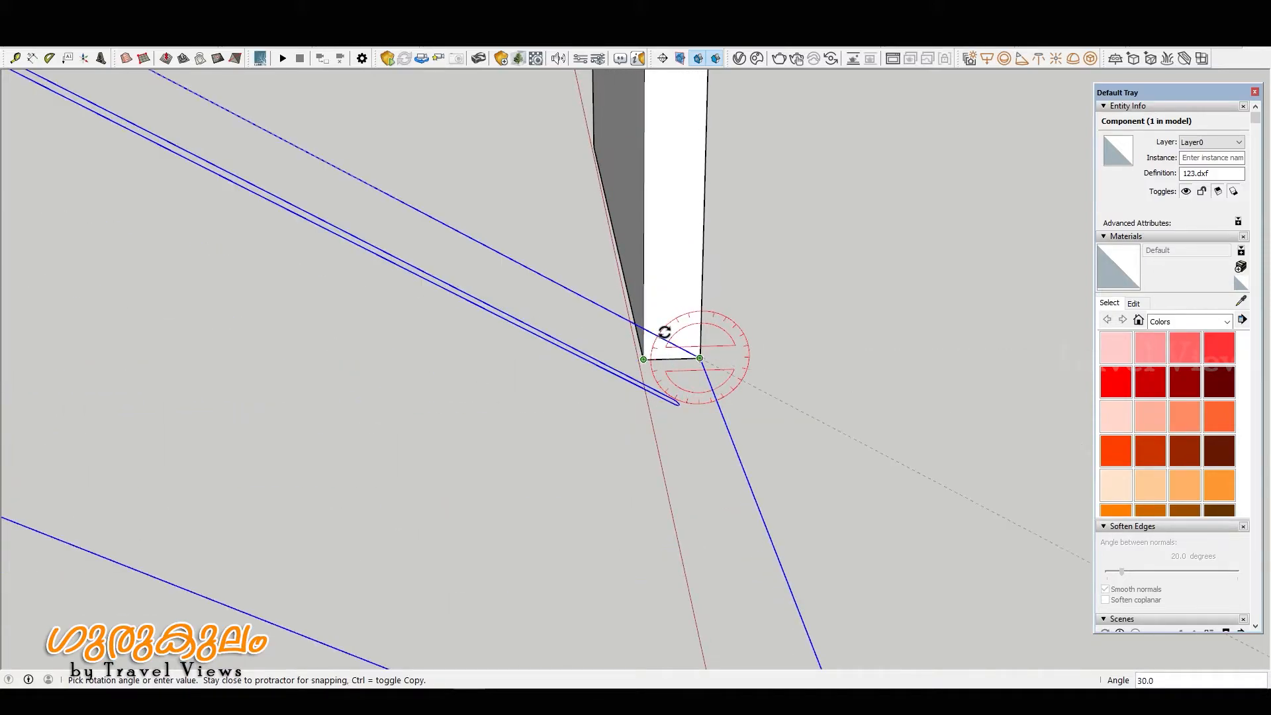
{"action": "left_click", "coordinate": [705, 294]}
{"action": "middle_click_drag", "start_coordinate": [704, 295], "coordinate": [172, 437]}
{"action": "scroll", "coordinate": [718, 424], "scroll_direction": "down", "scroll_amount": 6}
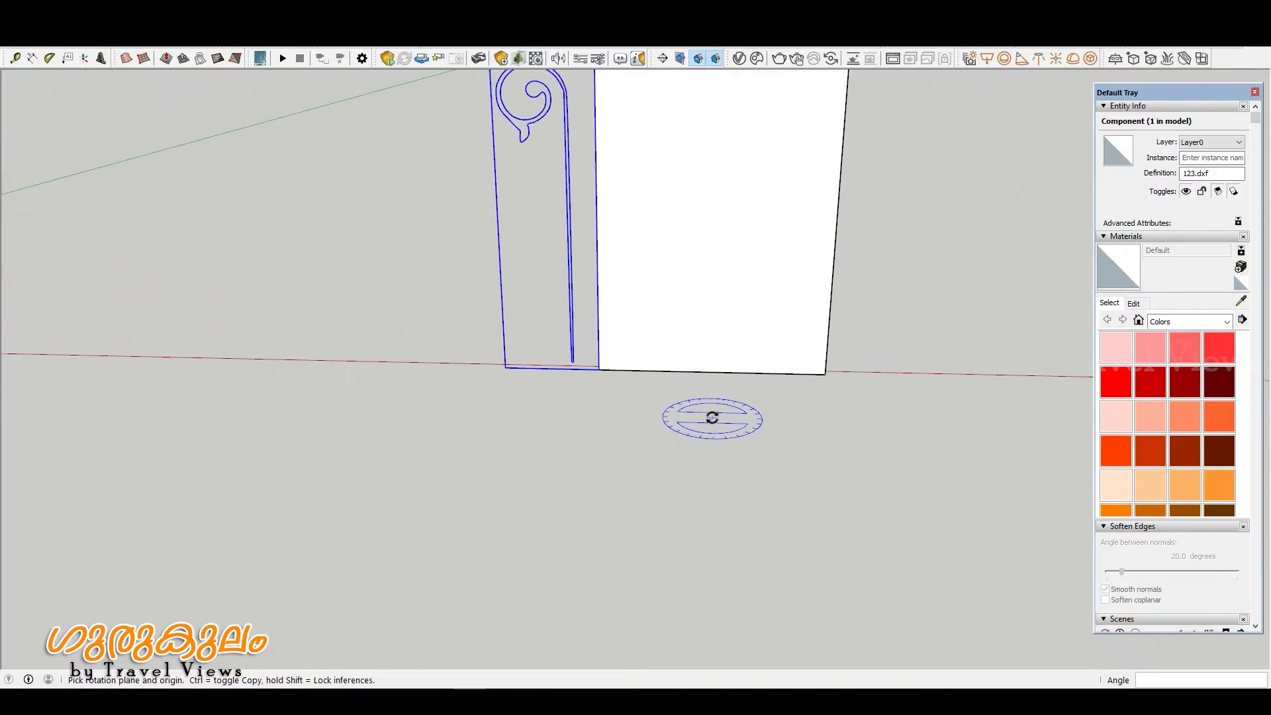
{"action": "scroll", "coordinate": [712, 417], "scroll_direction": "down", "scroll_amount": 3}
{"action": "middle_click_drag", "start_coordinate": [709, 419], "coordinate": [721, 307]}
{"action": "scroll", "coordinate": [721, 306], "scroll_direction": "up", "scroll_amount": 3}
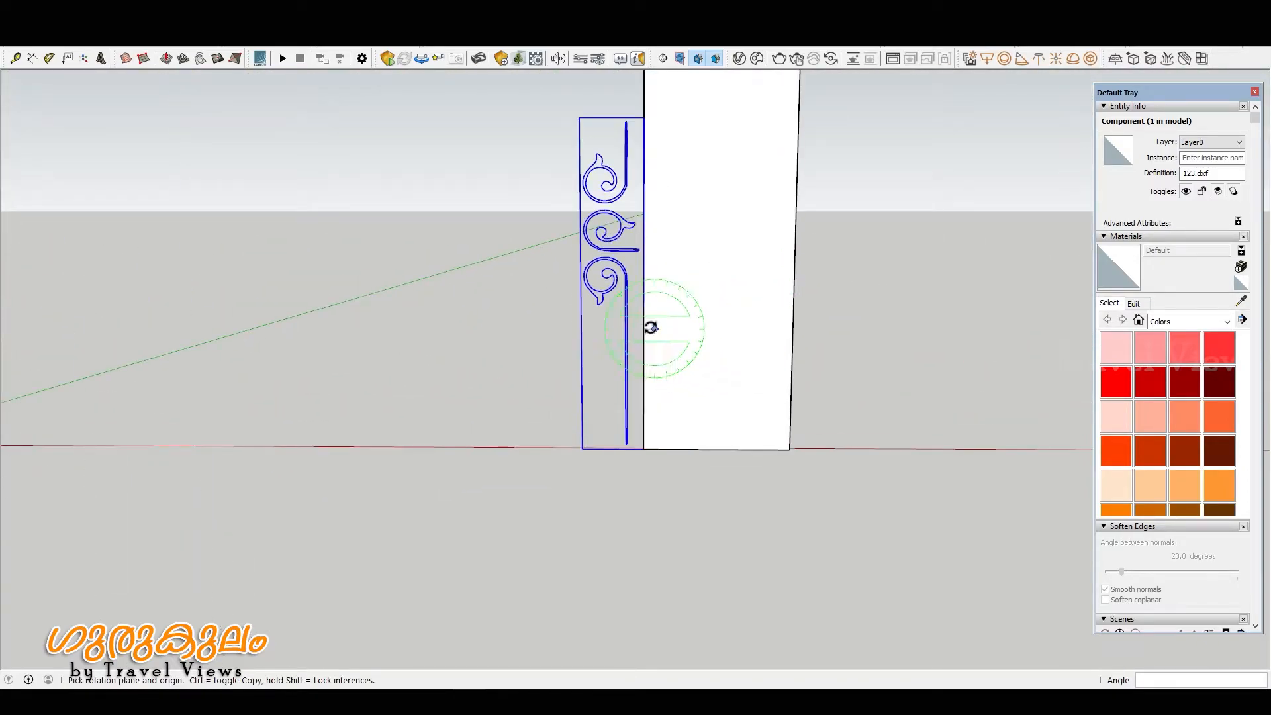
{"action": "middle_click_drag", "start_coordinate": [651, 327], "coordinate": [644, 400]}
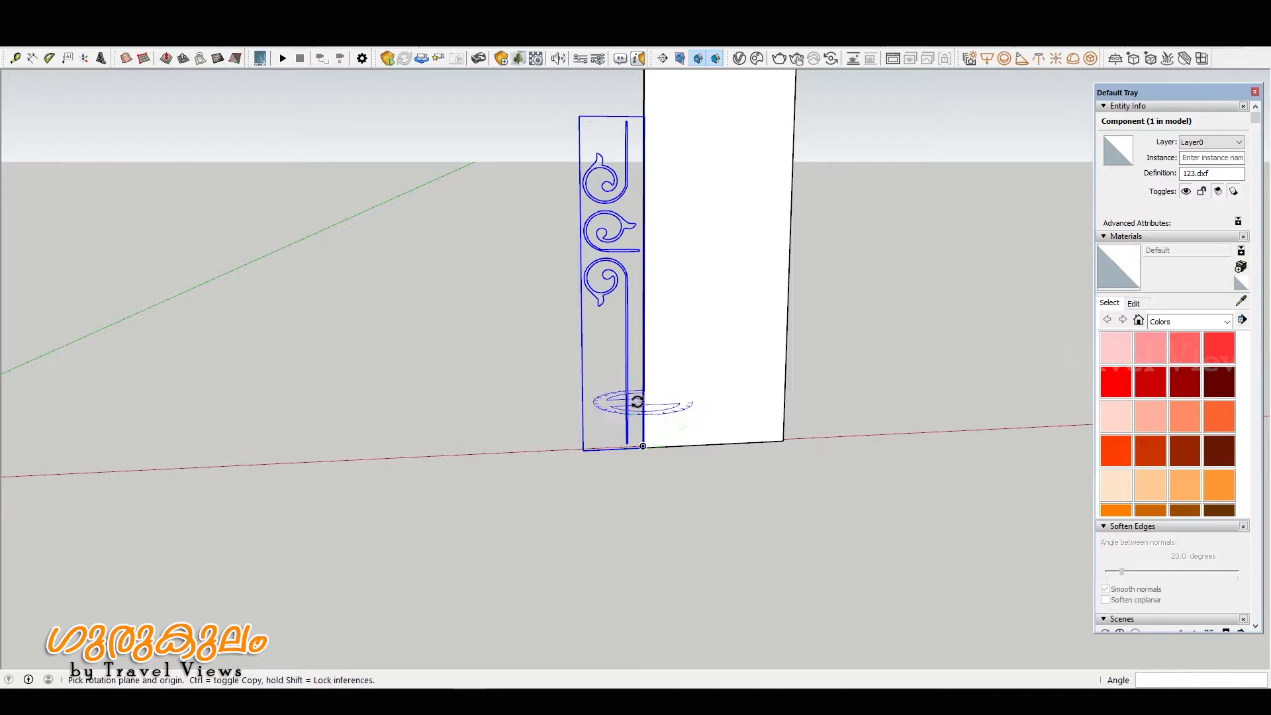
{"action": "scroll", "coordinate": [639, 438], "scroll_direction": "up", "scroll_amount": 2}
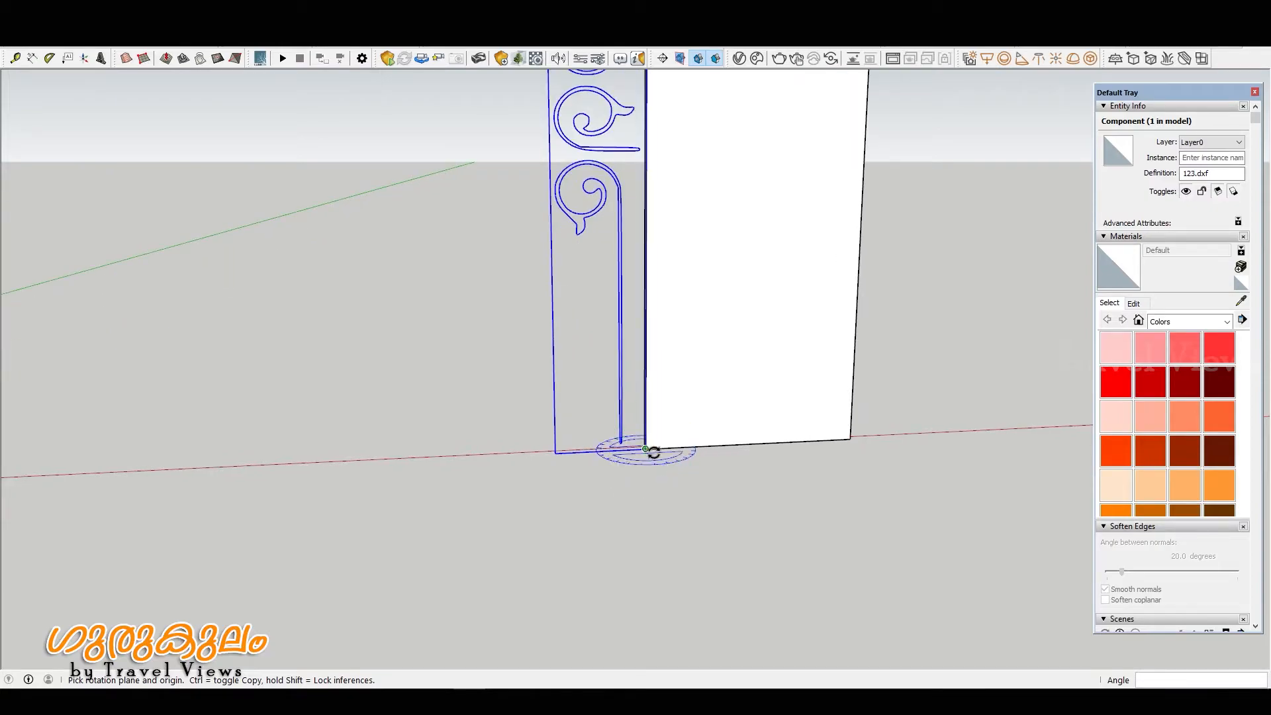
- Move the upright scroll pattern along the panel's bottom edge onto the front face, near the middle of its width
{"action": "key", "text": "m"}
{"action": "scroll", "coordinate": [646, 441], "scroll_direction": "up", "scroll_amount": 2}
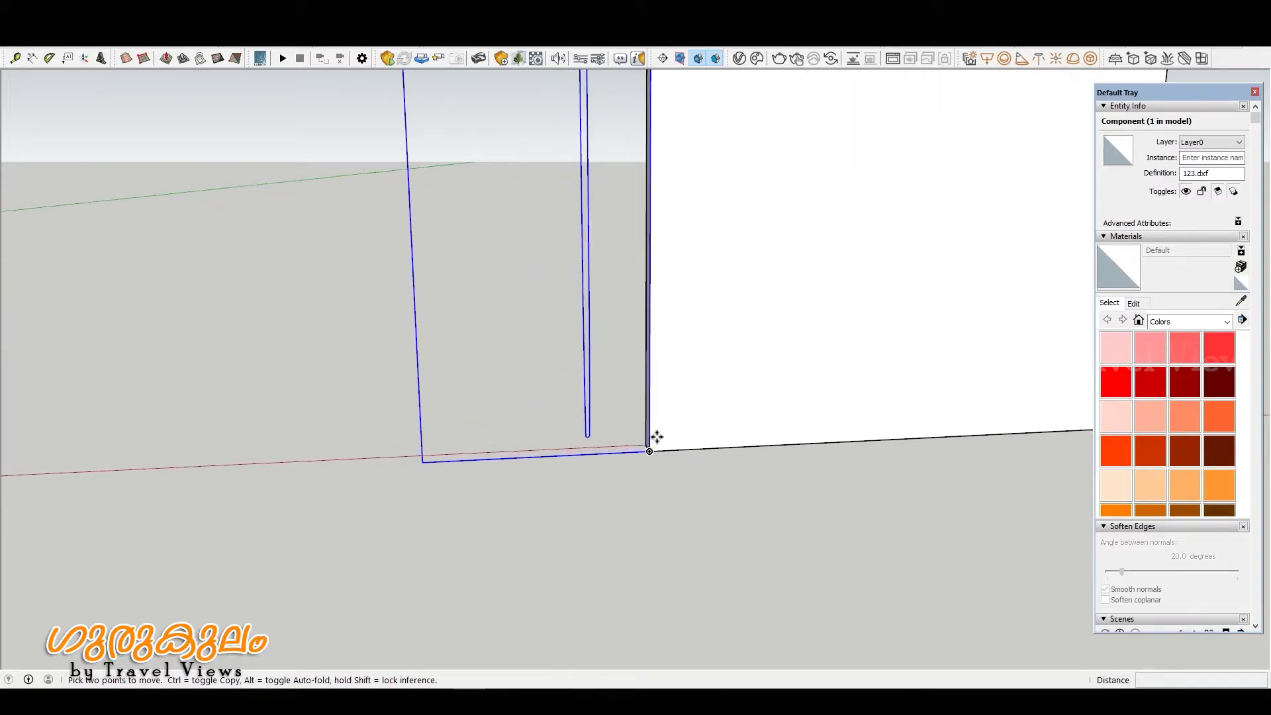
{"action": "mouse_move", "coordinate": [653, 437]}
{"action": "middle_mouse_down"}
{"action": "mouse_move", "coordinate": [933, 437]}
{"action": "mouse_move", "coordinate": [660, 447]}
{"action": "middle_mouse_up"}
{"action": "scroll", "coordinate": [700, 452], "scroll_direction": "up", "scroll_amount": 1}
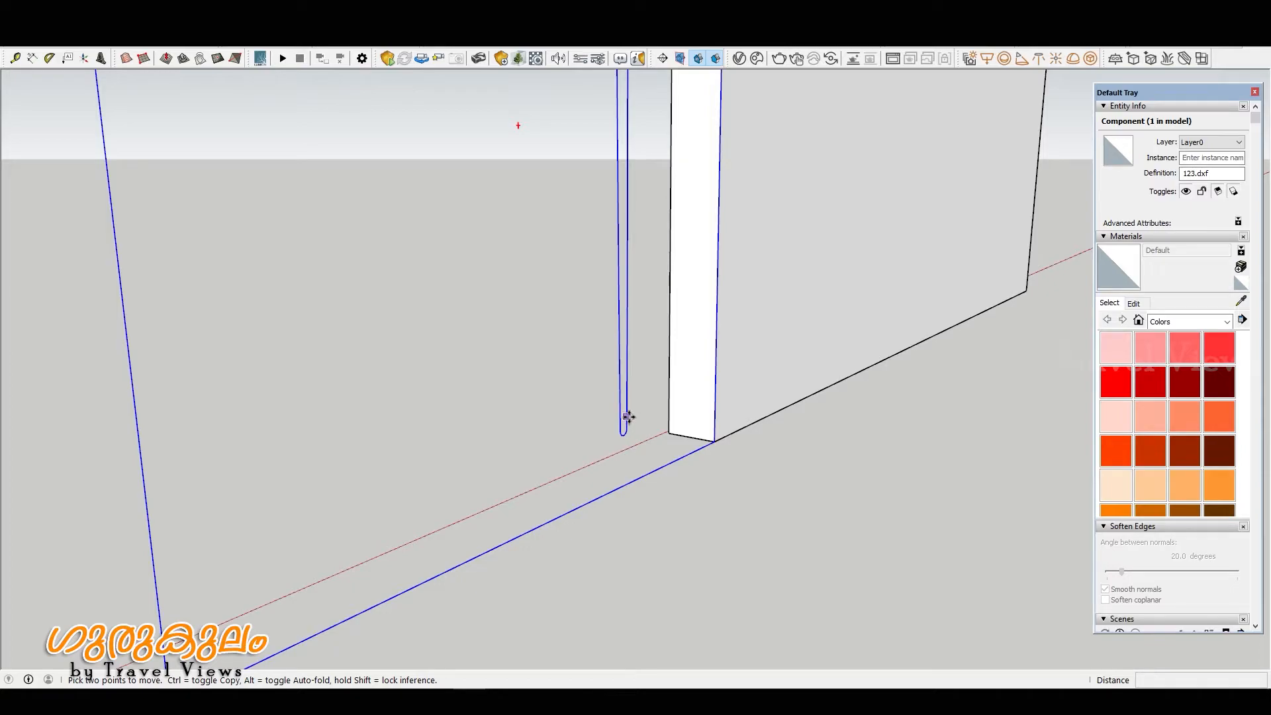
{"action": "scroll", "coordinate": [671, 359], "scroll_direction": "down", "scroll_amount": 2}
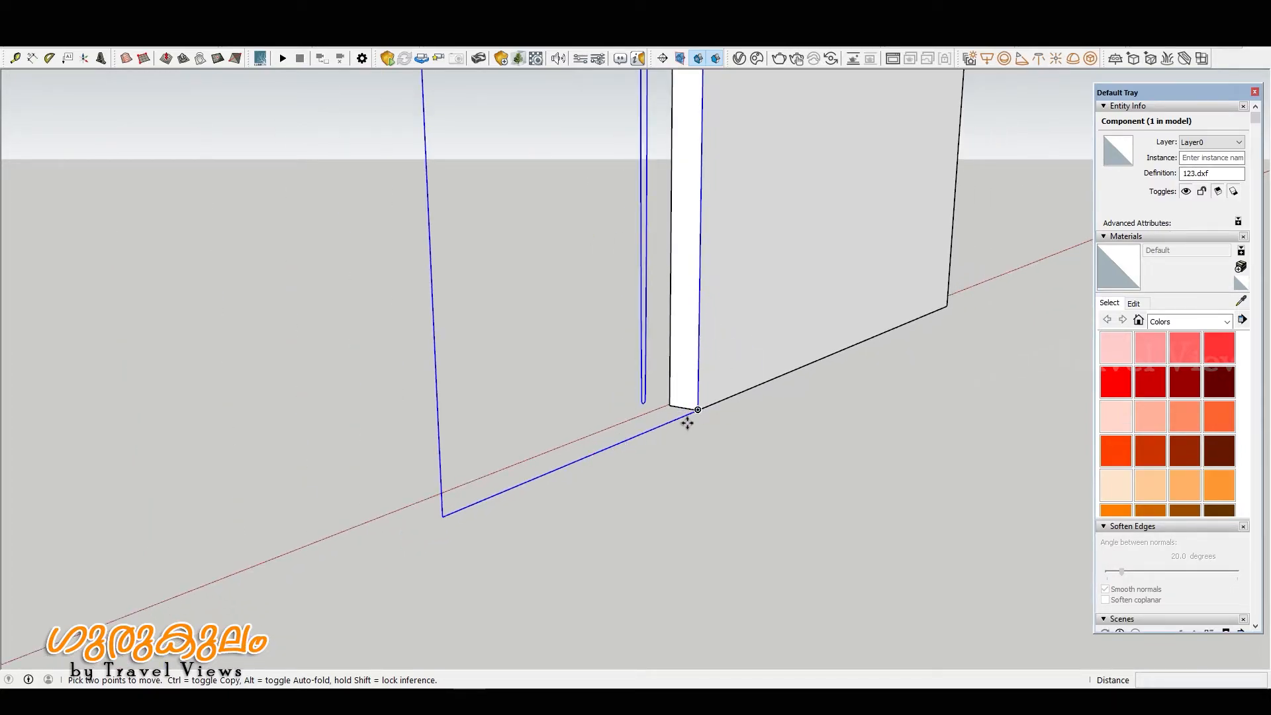
{"action": "left_click", "coordinate": [698, 410]}
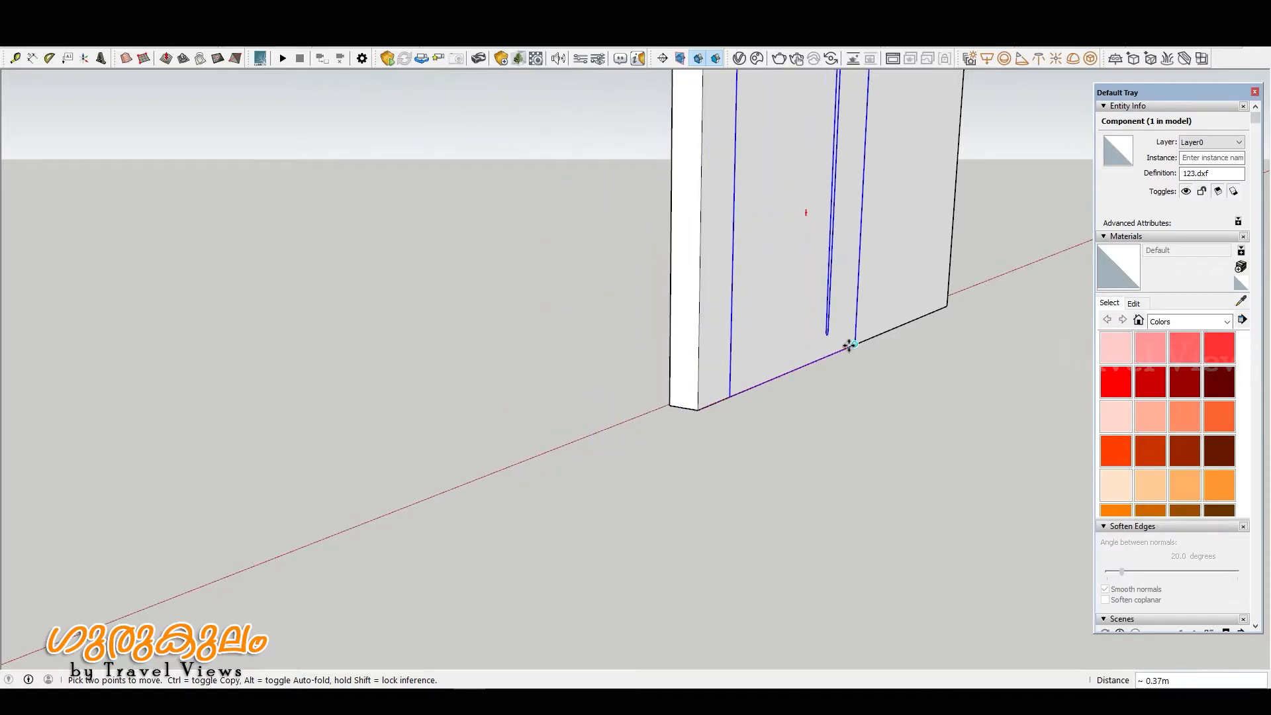
{"action": "left_click", "coordinate": [885, 329]}
{"action": "scroll", "coordinate": [772, 464], "scroll_direction": "down", "scroll_amount": 5}
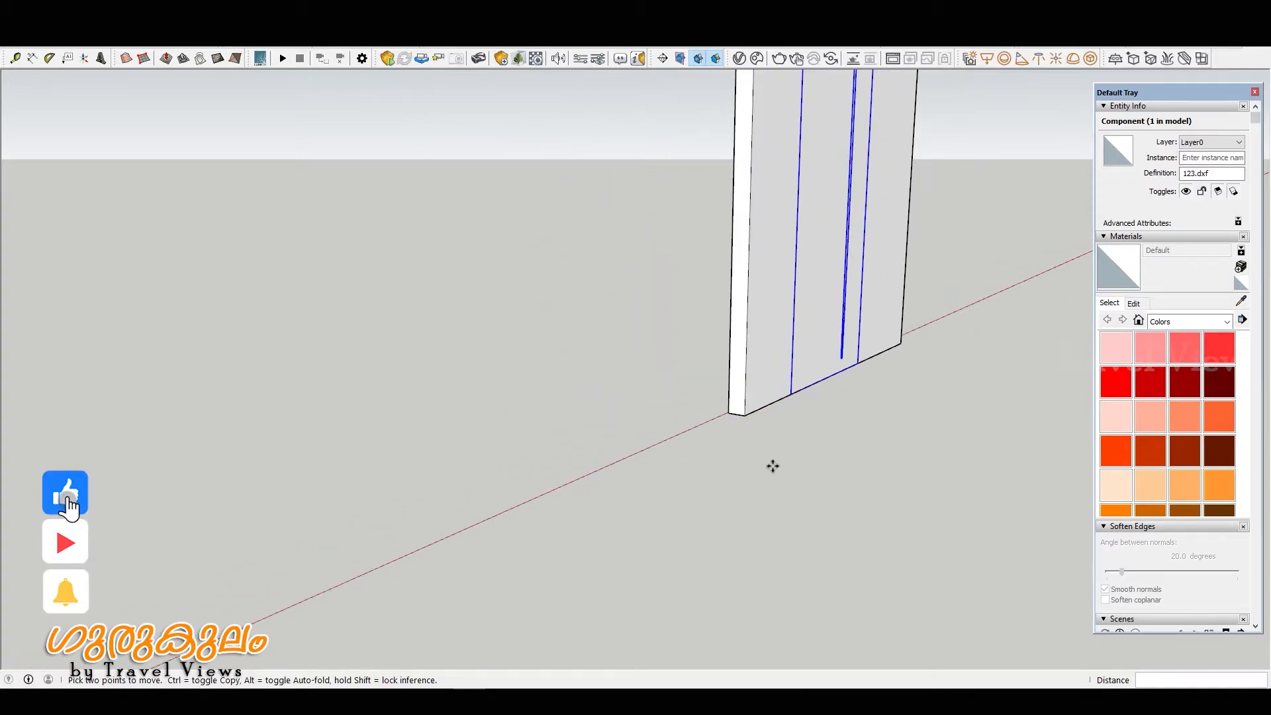
{"action": "middle_click_drag", "start_coordinate": [746, 449], "coordinate": [589, 406]}
{"action": "scroll", "coordinate": [721, 326], "scroll_direction": "up", "scroll_amount": 3}
- Scale the scroll pattern up uniformly from its upper corner until it nearly reaches the panel's top edge
{"action": "key", "text": "m"}
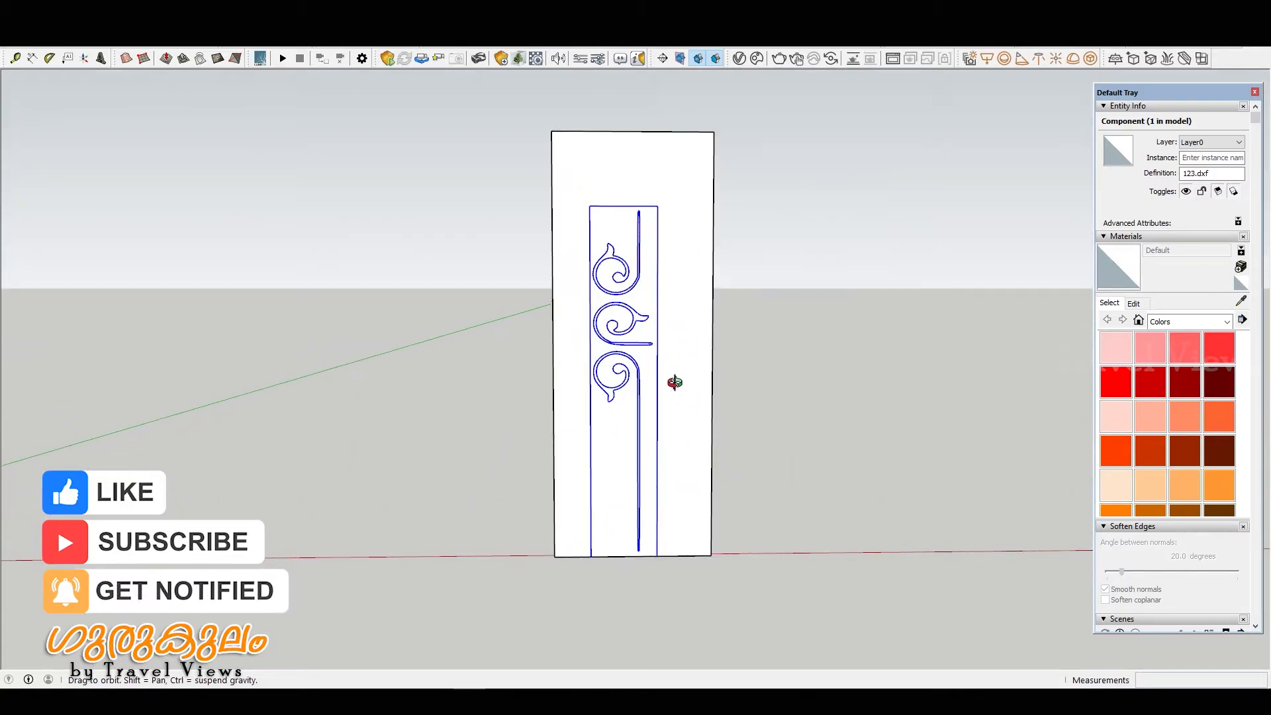
{"action": "scroll", "coordinate": [624, 342], "scroll_direction": "up", "scroll_amount": 2}
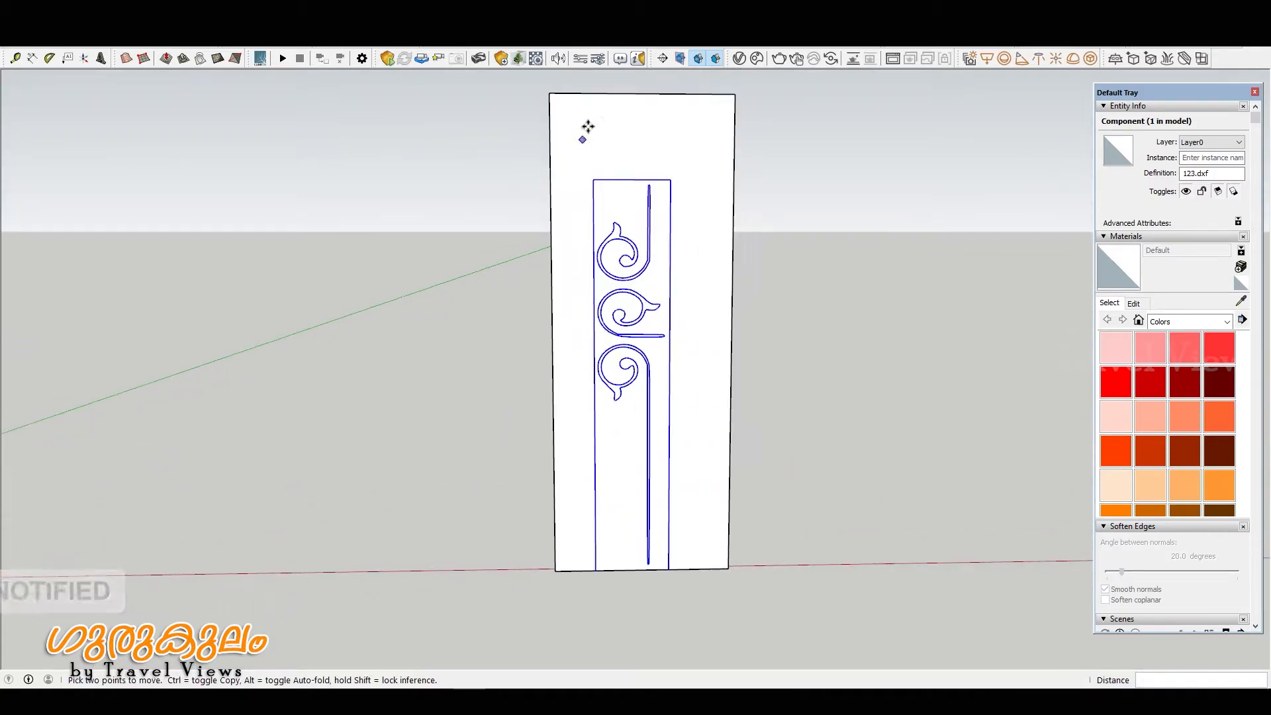
{"action": "key", "text": "s"}
{"action": "left_click", "coordinate": [671, 179]}
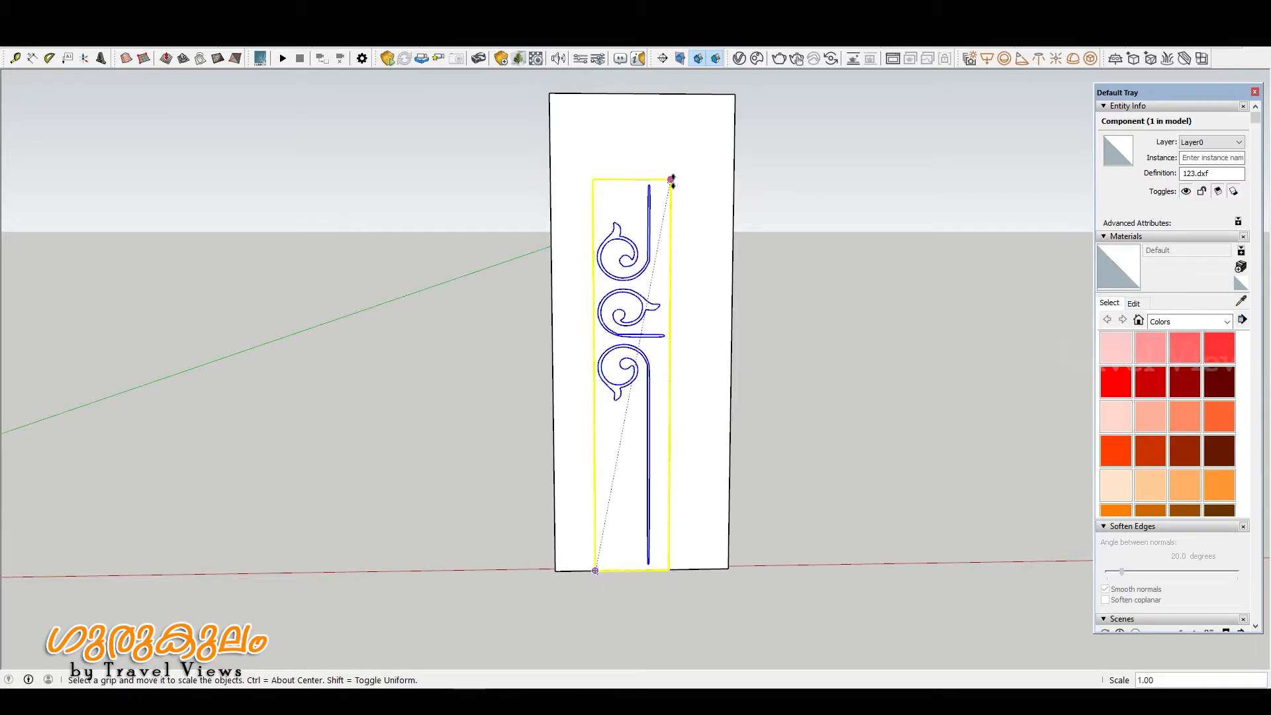
{"action": "left_click", "coordinate": [701, 93]}
{"action": "key", "text": "space"}
{"action": "middle_click_drag", "start_coordinate": [681, 383], "coordinate": [815, 468]}
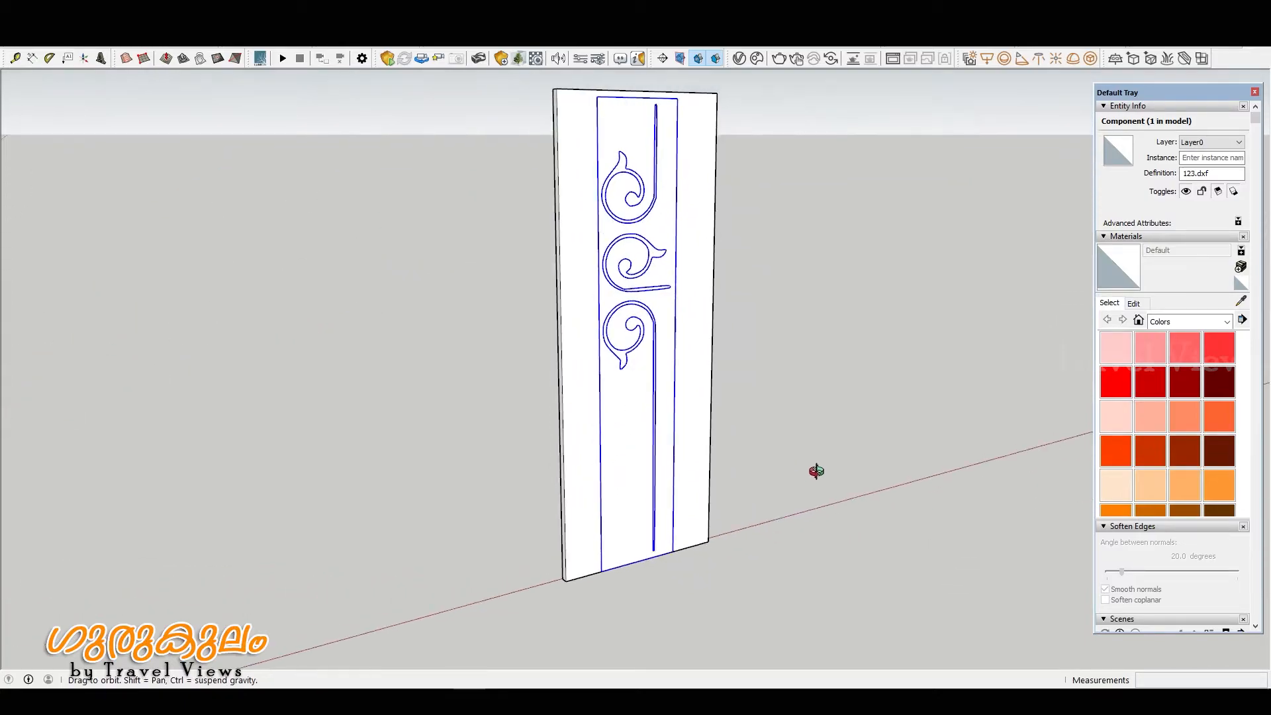
{"action": "scroll", "coordinate": [681, 291], "scroll_direction": "up", "scroll_amount": 3}
{"action": "middle_click_drag", "start_coordinate": [682, 309], "coordinate": [398, 292]}
{"action": "scroll", "coordinate": [717, 247], "scroll_direction": "down", "scroll_amount": 4}
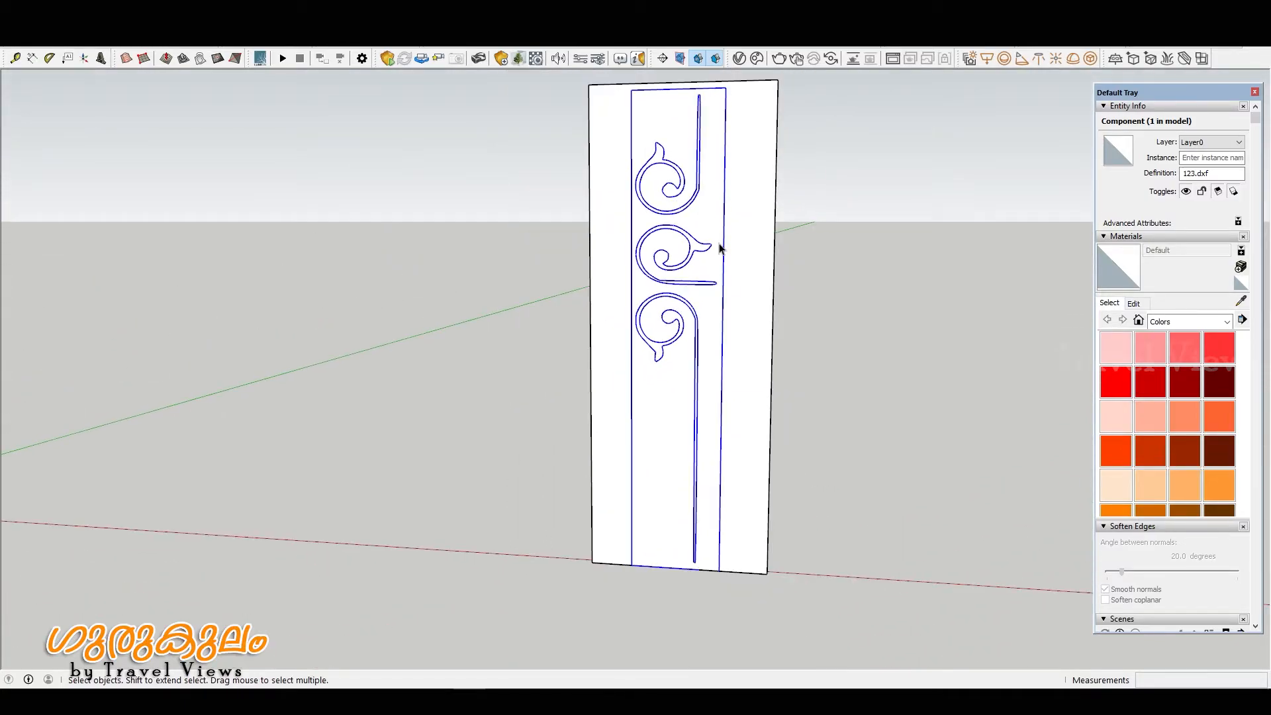
- Scale the scroll pattern slightly inward from its lower edge so it clears the panel's bottom edge
{"action": "middle_click_drag", "start_coordinate": [658, 380], "coordinate": [1016, 459]}
{"action": "scroll", "coordinate": [617, 312], "scroll_direction": "up", "scroll_amount": 3}
{"action": "middle_click_drag", "start_coordinate": [618, 312], "coordinate": [514, 275]}
{"action": "scroll", "coordinate": [649, 427], "scroll_direction": "down", "scroll_amount": 3}
{"action": "middle_click_drag", "start_coordinate": [649, 428], "coordinate": [636, 509]}
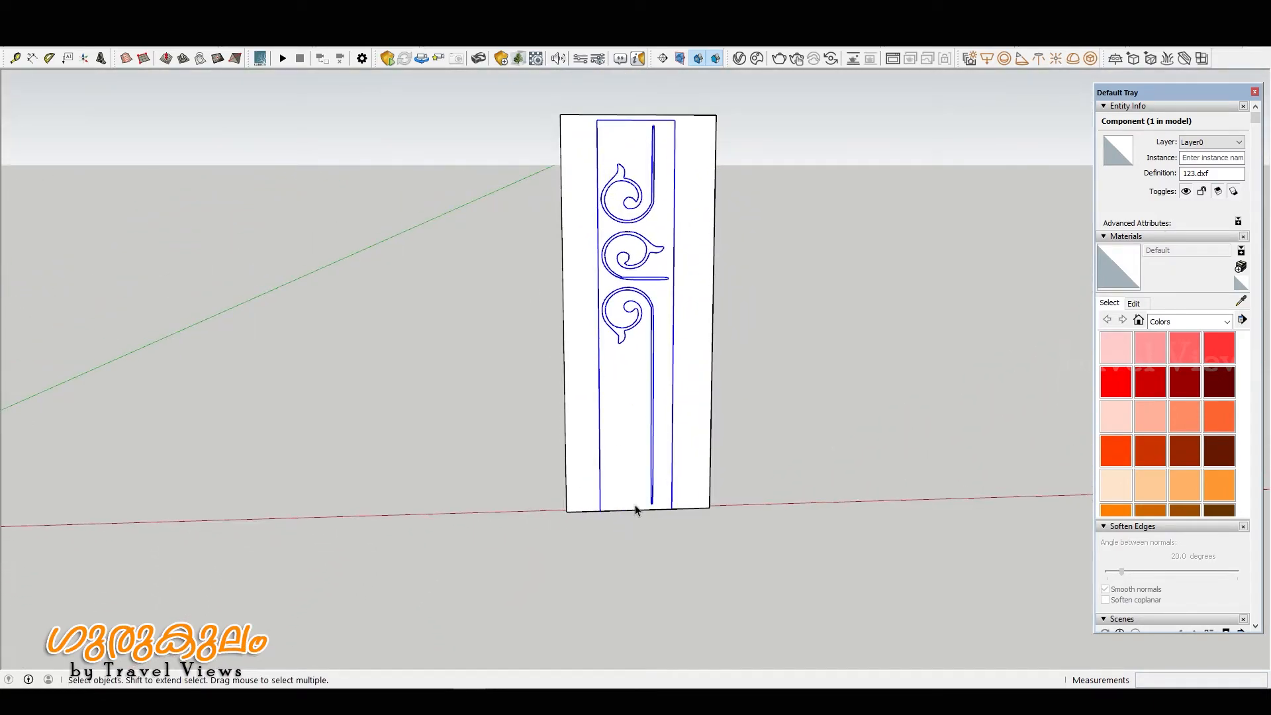
{"action": "key", "text": "s"}
{"action": "left_click_drag", "start_coordinate": [636, 504], "coordinate": [647, 510]}
{"action": "key", "text": "space"}
{"action": "scroll", "coordinate": [650, 275], "scroll_direction": "up", "scroll_amount": 4}
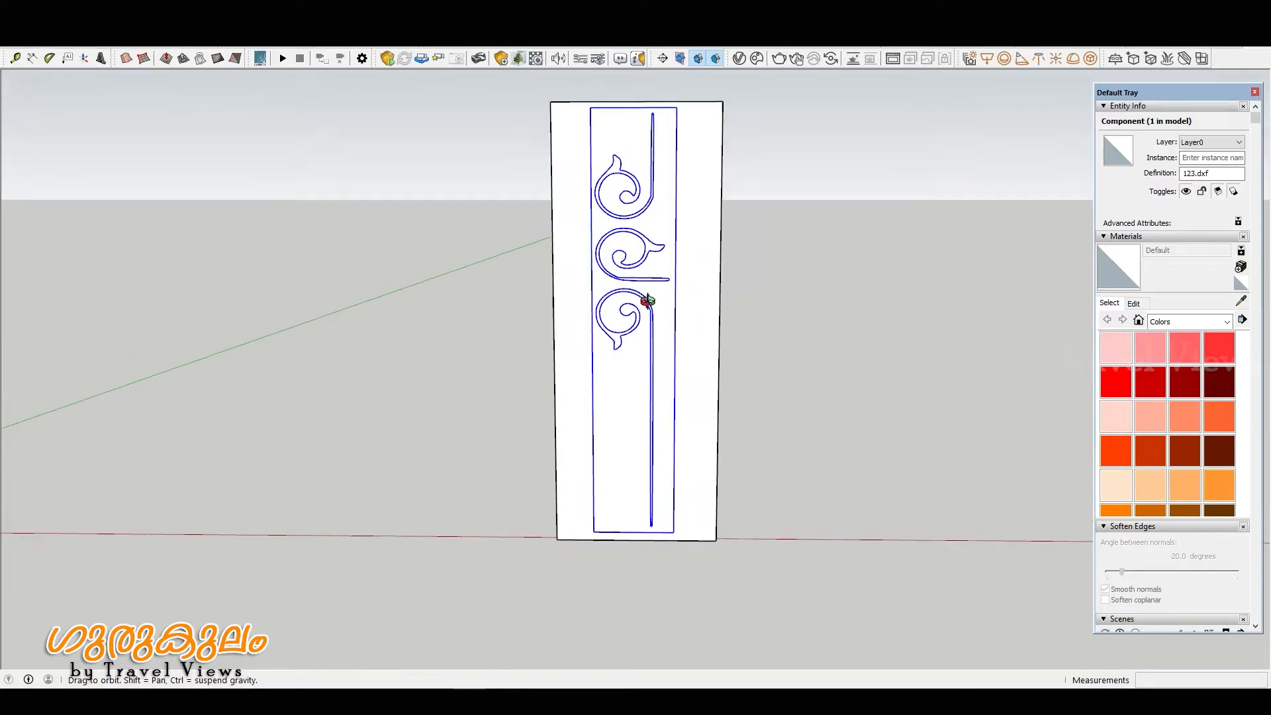
- Explode the 123.dxf scroll component on the panel's front face into separate edges
{"action": "middle_click_drag", "start_coordinate": [602, 140], "coordinate": [681, 150]}
{"action": "scroll", "coordinate": [680, 150], "scroll_direction": "down", "scroll_amount": 4}
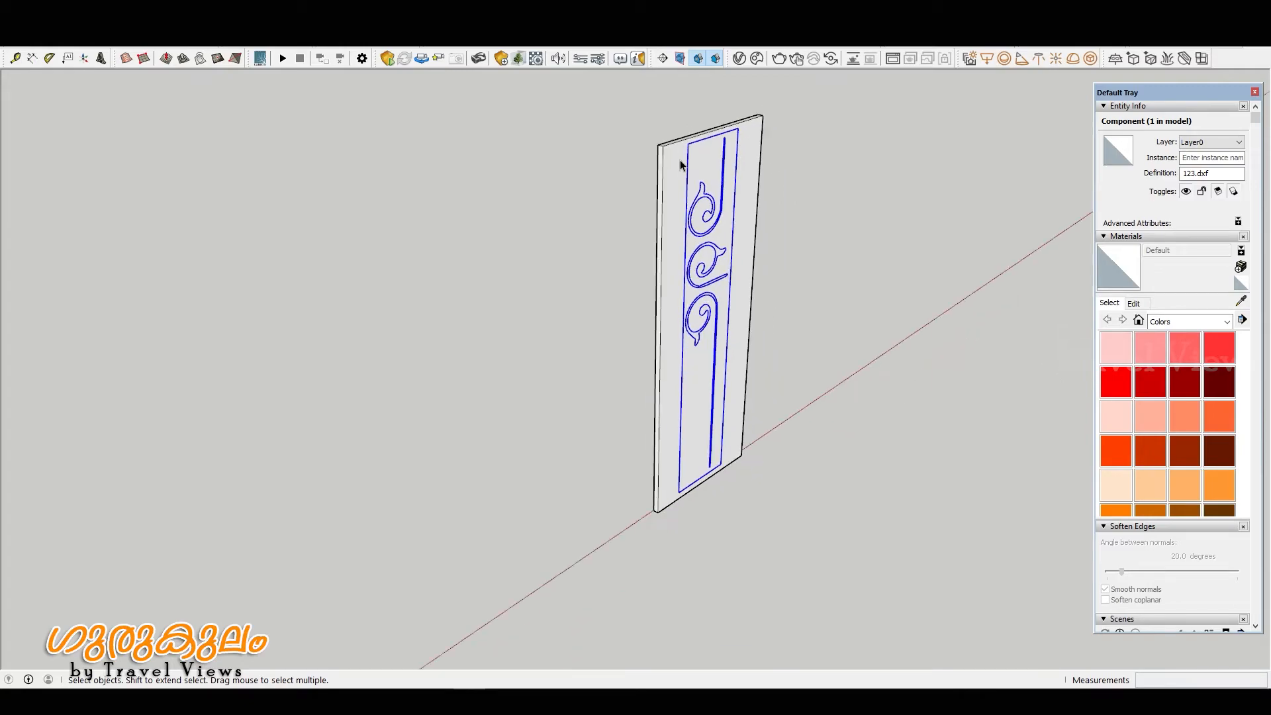
{"action": "scroll", "coordinate": [681, 160], "scroll_direction": "up", "scroll_amount": 7}
{"action": "scroll", "coordinate": [717, 219], "scroll_direction": "up", "scroll_amount": 2}
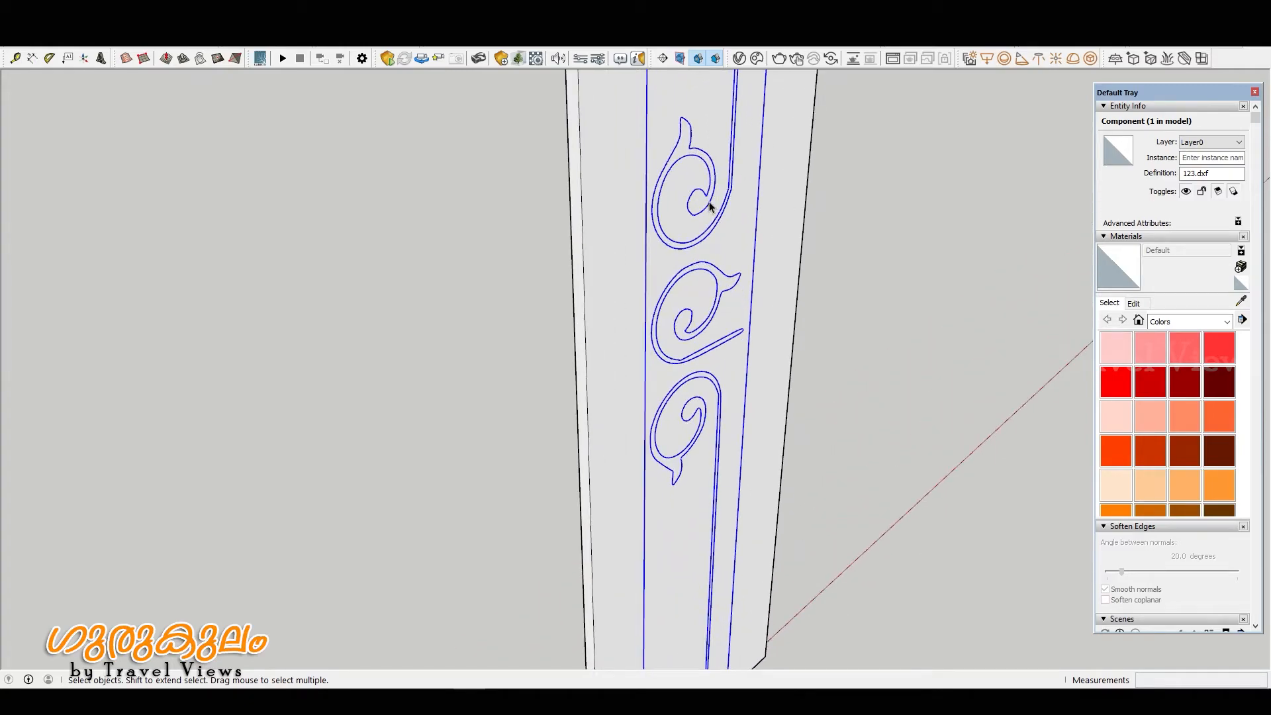
{"action": "right_click", "coordinate": [710, 207]}
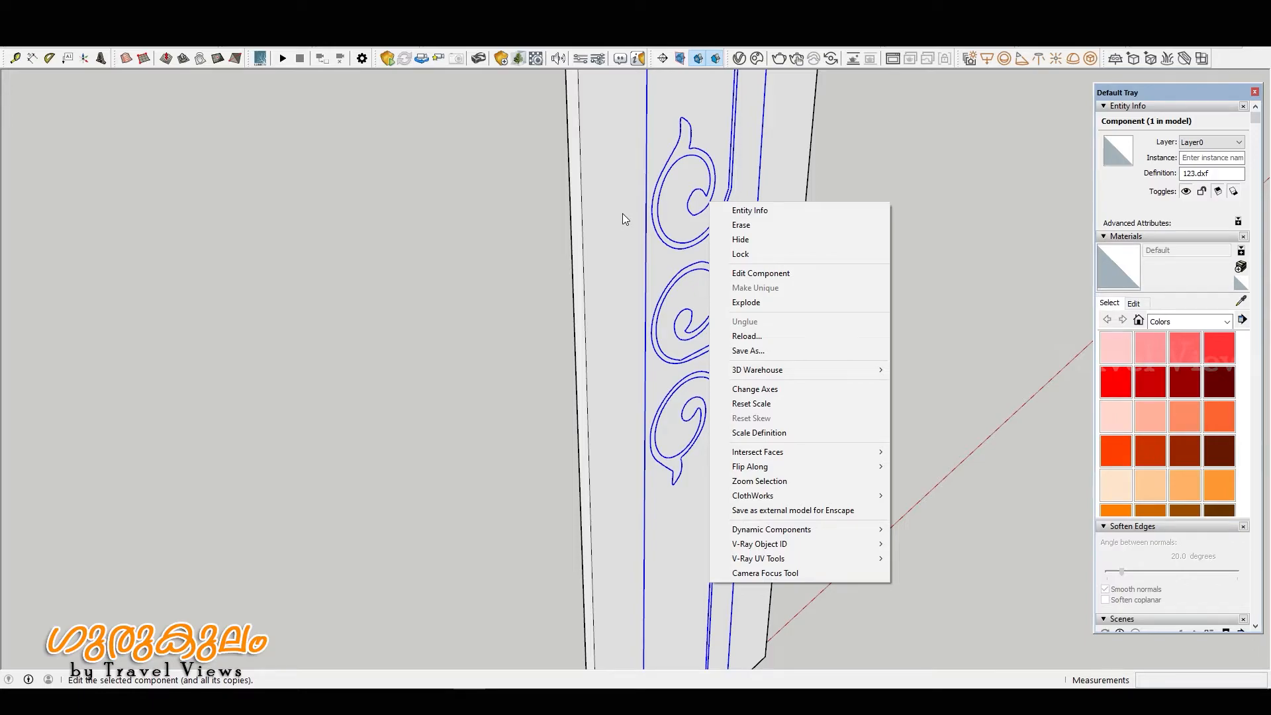
{"action": "left_click", "coordinate": [748, 305]}
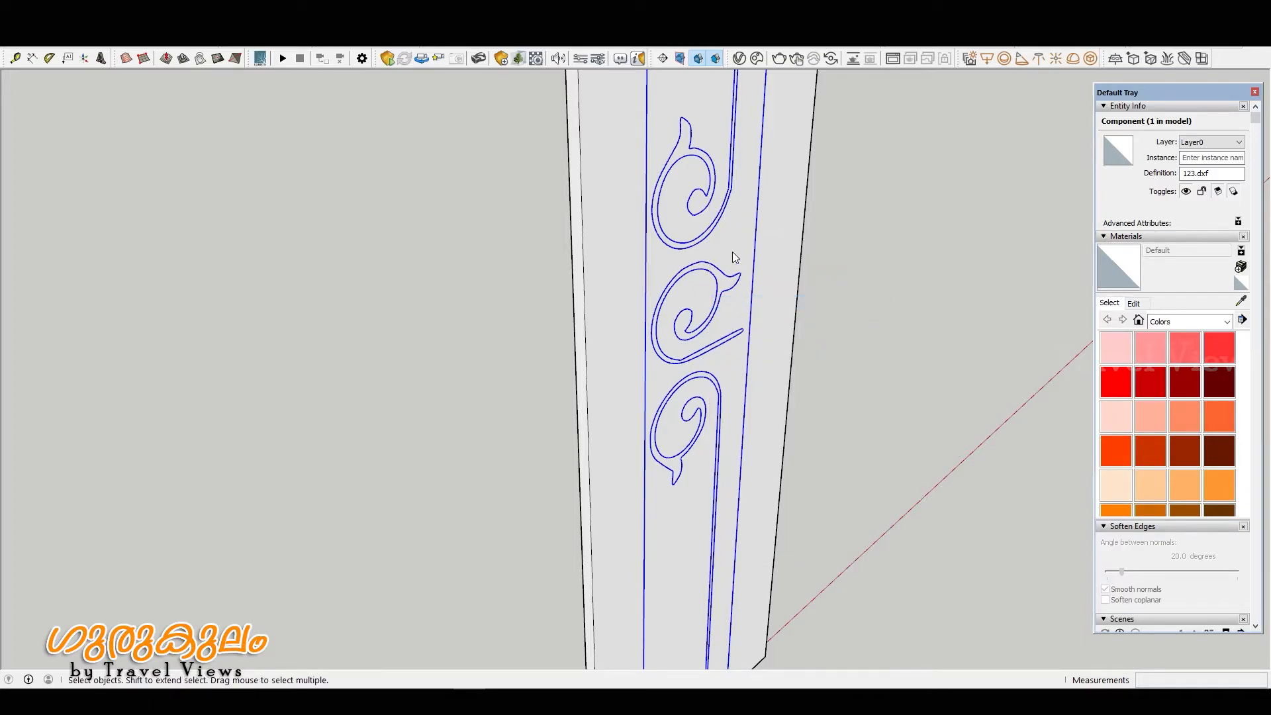
- Check how the exploded outlines divide the panel by selecting the face inside the rectangular border, a scroll edge, and the surrounding face
{"action": "scroll", "coordinate": [693, 226], "scroll_direction": "down", "scroll_amount": 5}
{"action": "middle_click_drag", "start_coordinate": [634, 266], "coordinate": [741, 268]}
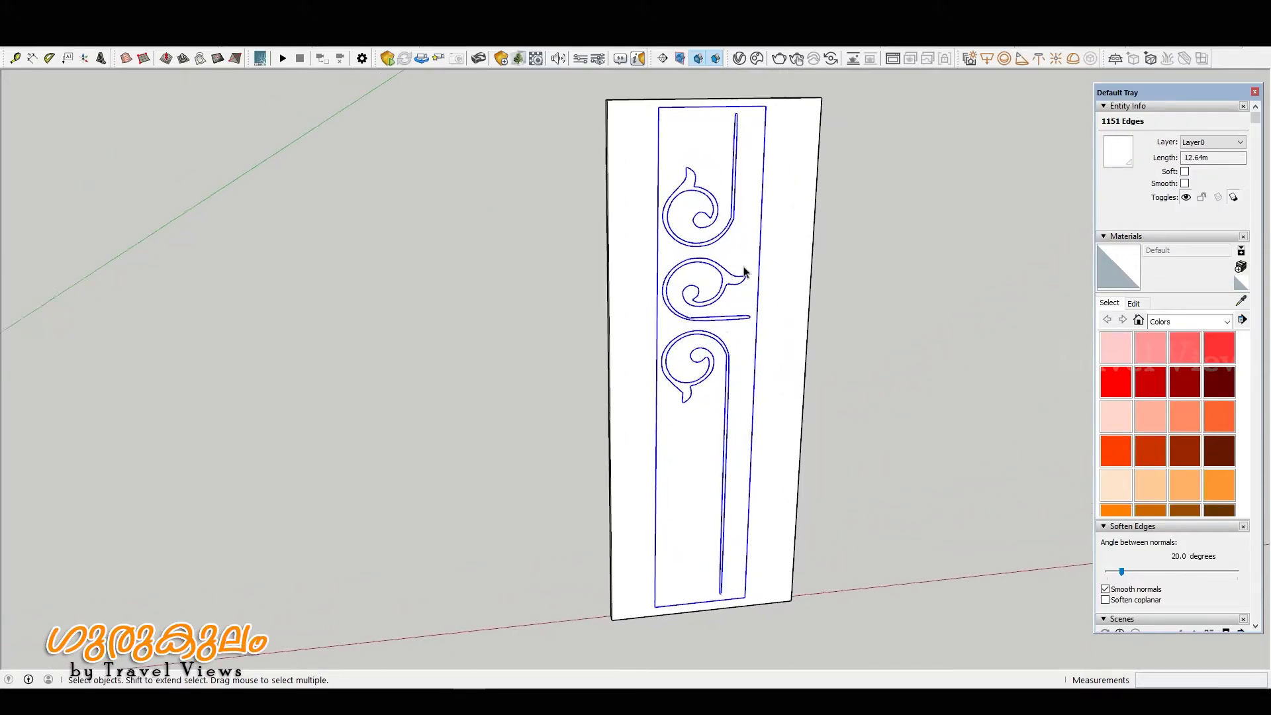
{"action": "scroll", "coordinate": [736, 240], "scroll_direction": "up", "scroll_amount": 2}
{"action": "left_click", "coordinate": [732, 213]}
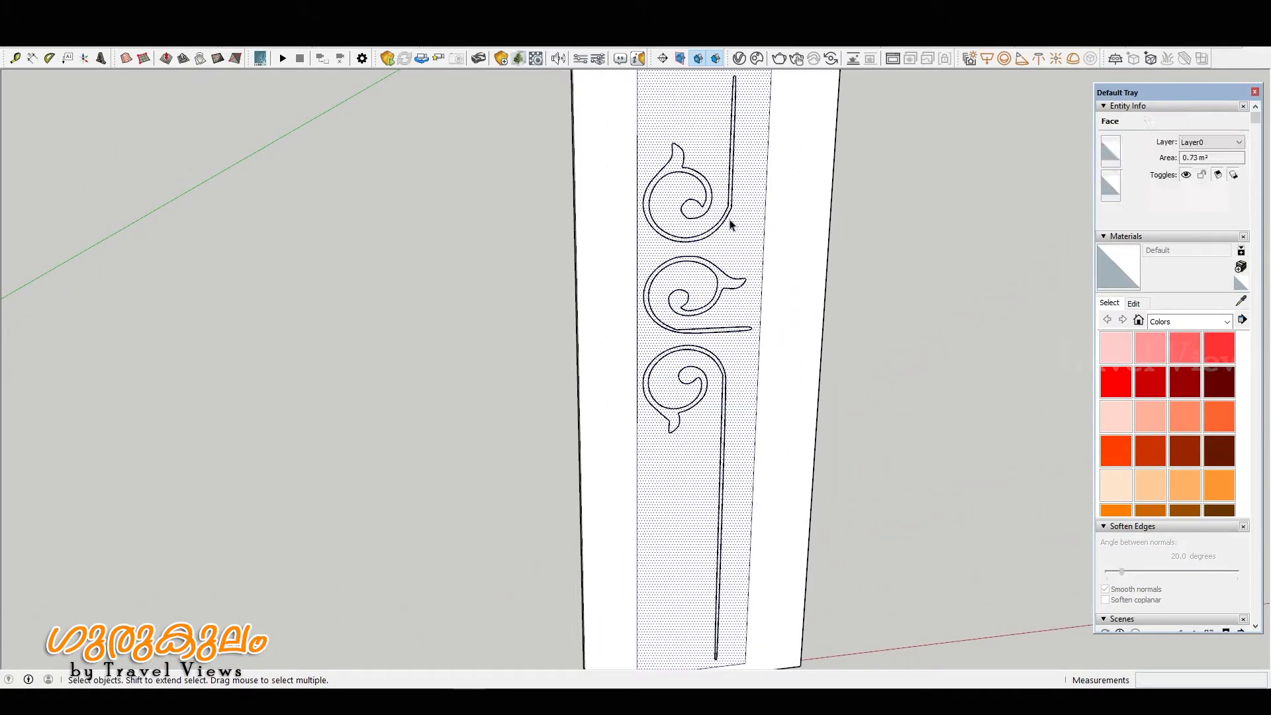
{"action": "scroll", "coordinate": [732, 213], "scroll_direction": "down", "scroll_amount": 2}
{"action": "scroll", "coordinate": [772, 285], "scroll_direction": "up", "scroll_amount": 5}
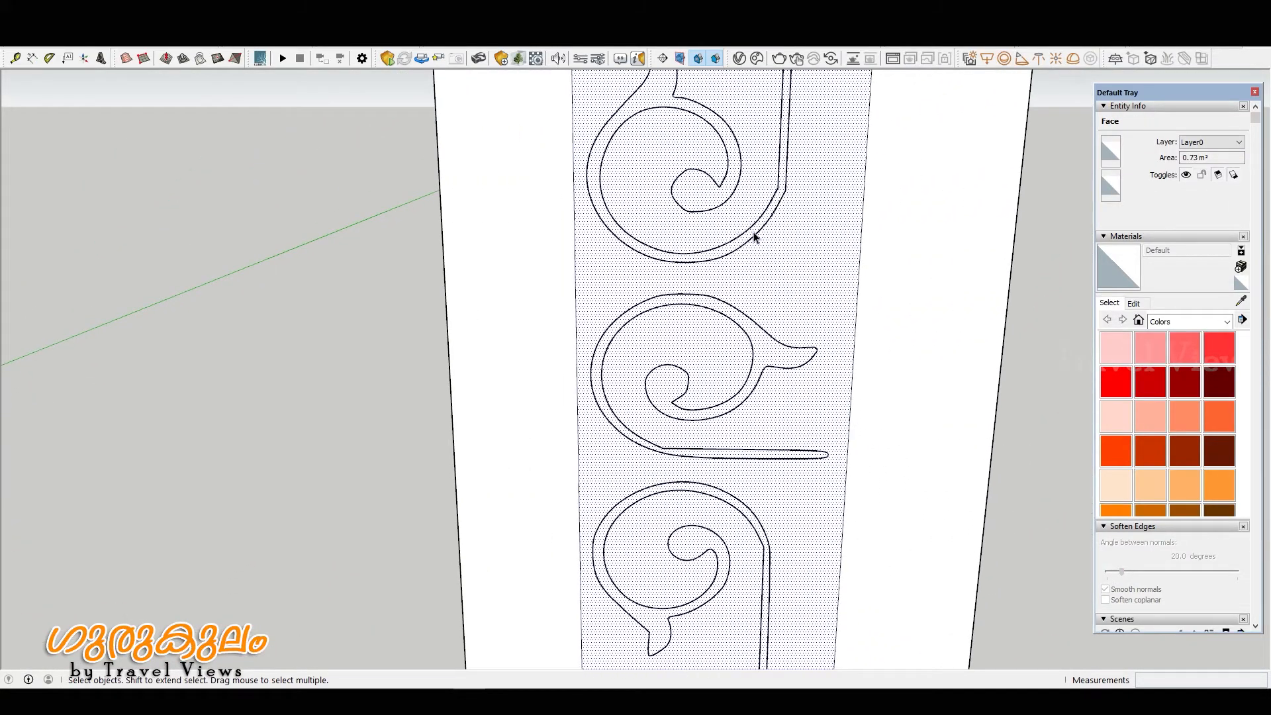
{"action": "left_click", "coordinate": [756, 233]}
{"action": "left_click", "coordinate": [864, 220]}
{"action": "left_click", "coordinate": [877, 221]}
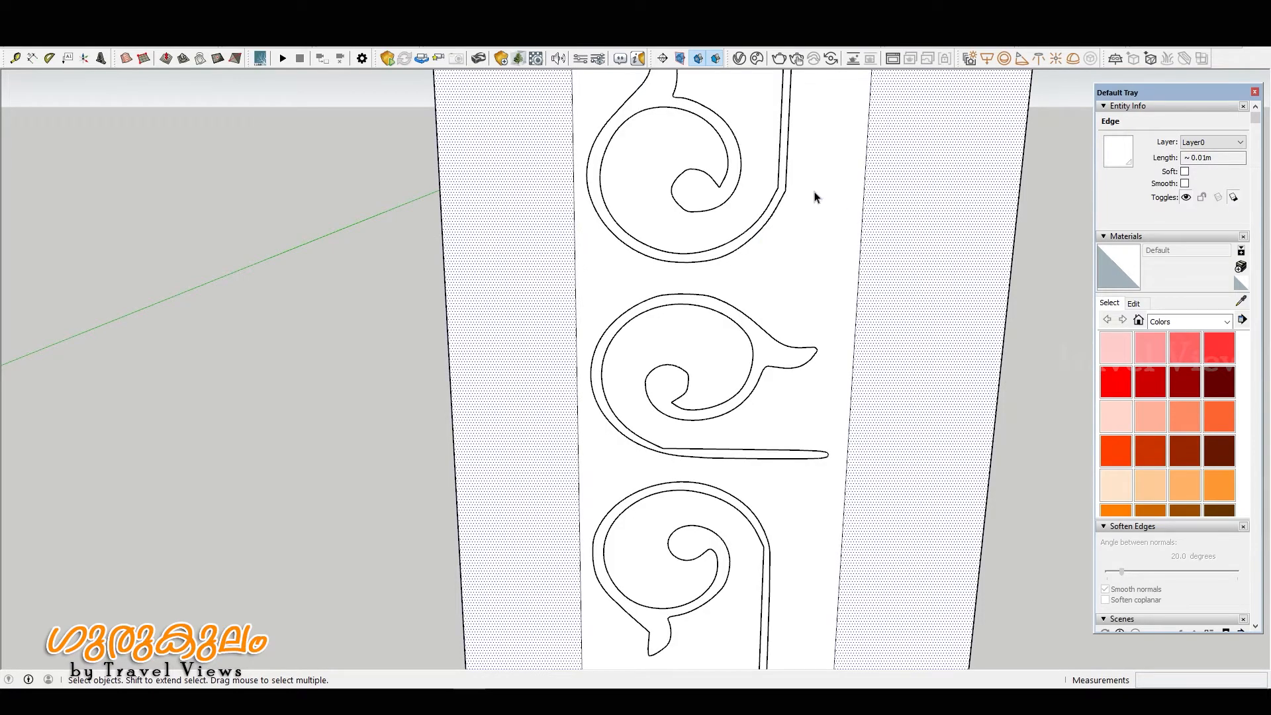
- Erase all edges of the rectangular border around the scrolls, leaving only the scroll outlines on the panel
{"action": "scroll", "coordinate": [823, 196], "scroll_direction": "down", "scroll_amount": 3}
{"action": "scroll", "coordinate": [822, 212], "scroll_direction": "down", "scroll_amount": 2}
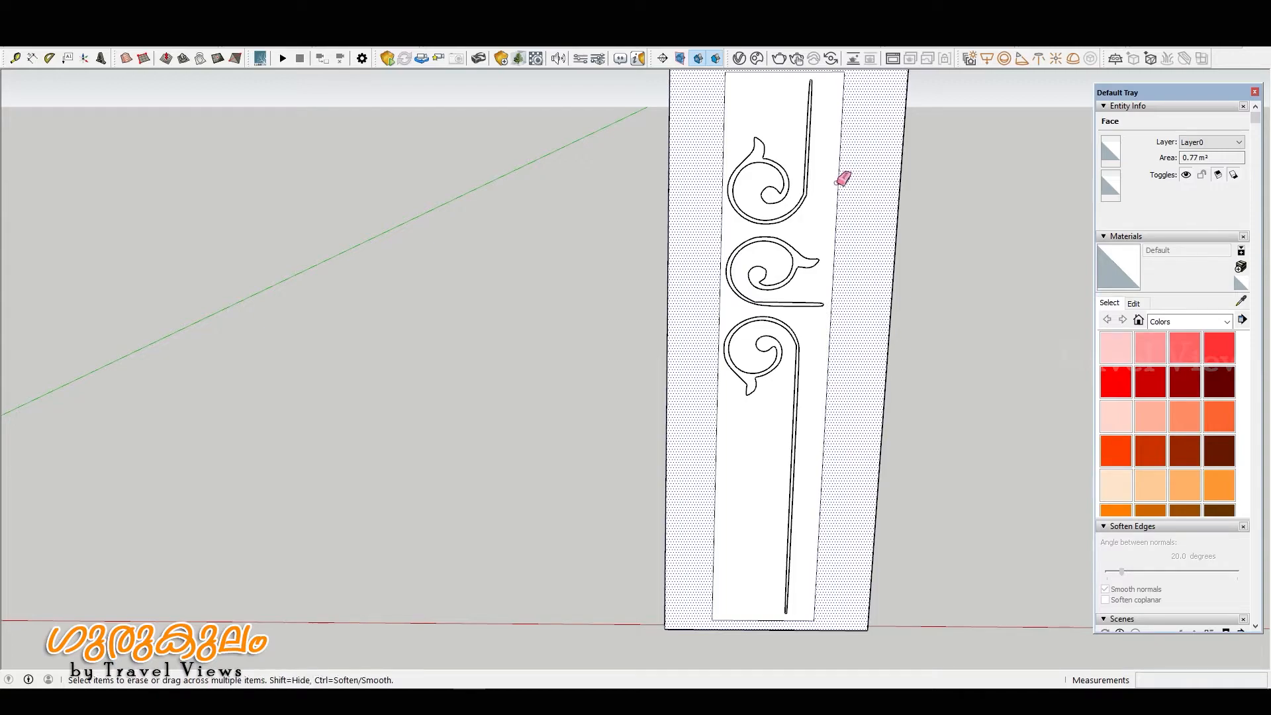
{"action": "left_click", "coordinate": [839, 181]}
{"action": "left_click_drag", "start_coordinate": [726, 130], "coordinate": [741, 79]}
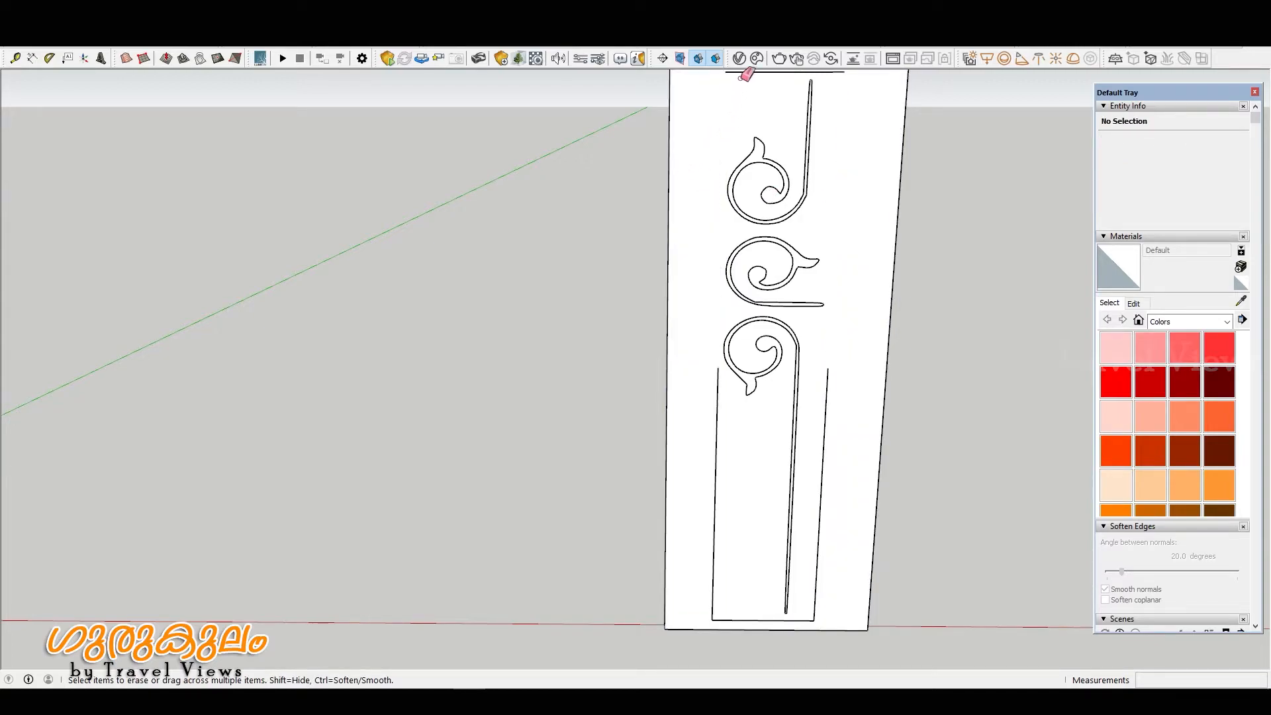
{"action": "scroll", "coordinate": [780, 330], "scroll_direction": "down", "scroll_amount": 2}
{"action": "scroll", "coordinate": [786, 156], "scroll_direction": "up", "scroll_amount": 1}
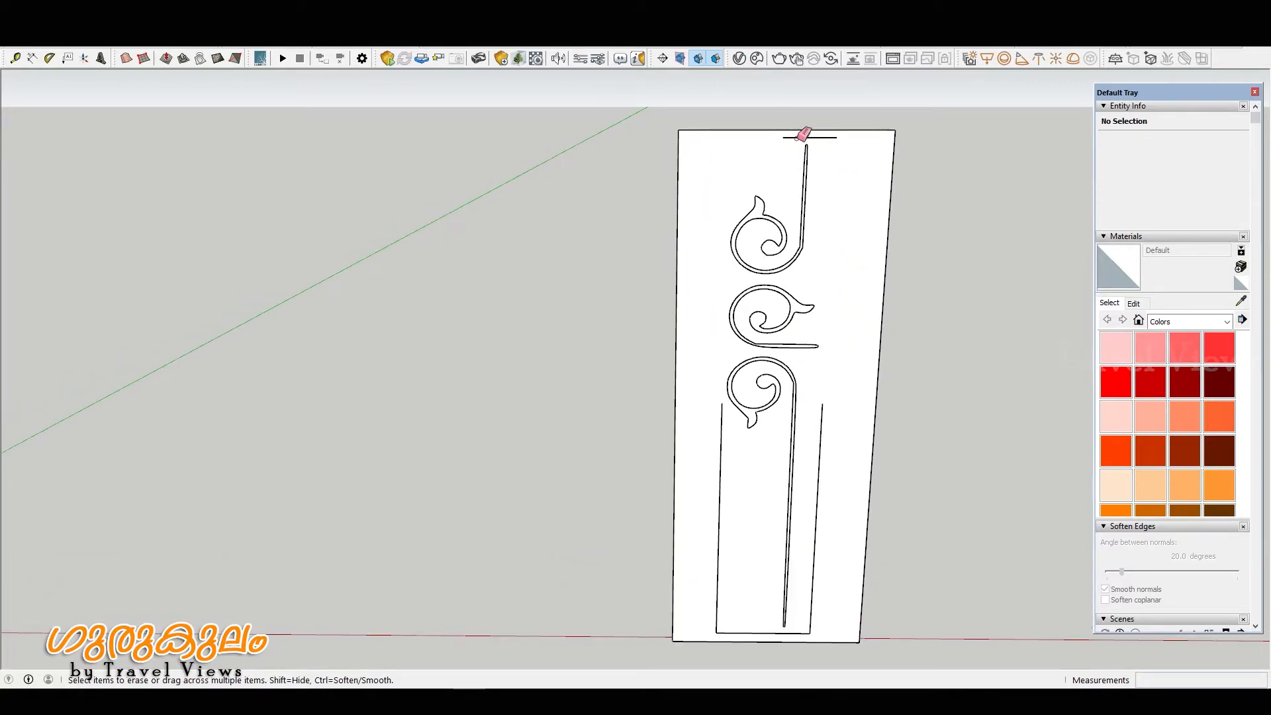
{"action": "left_click", "coordinate": [798, 137]}
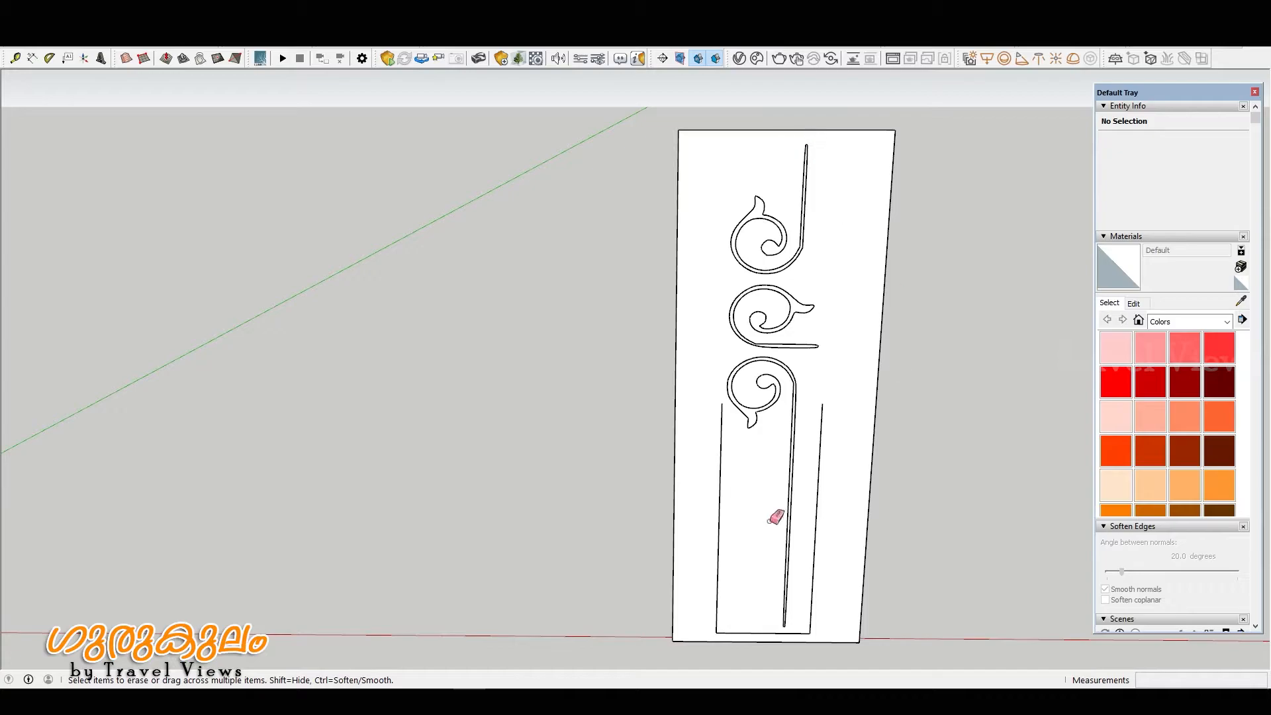
{"action": "left_click", "coordinate": [817, 478]}
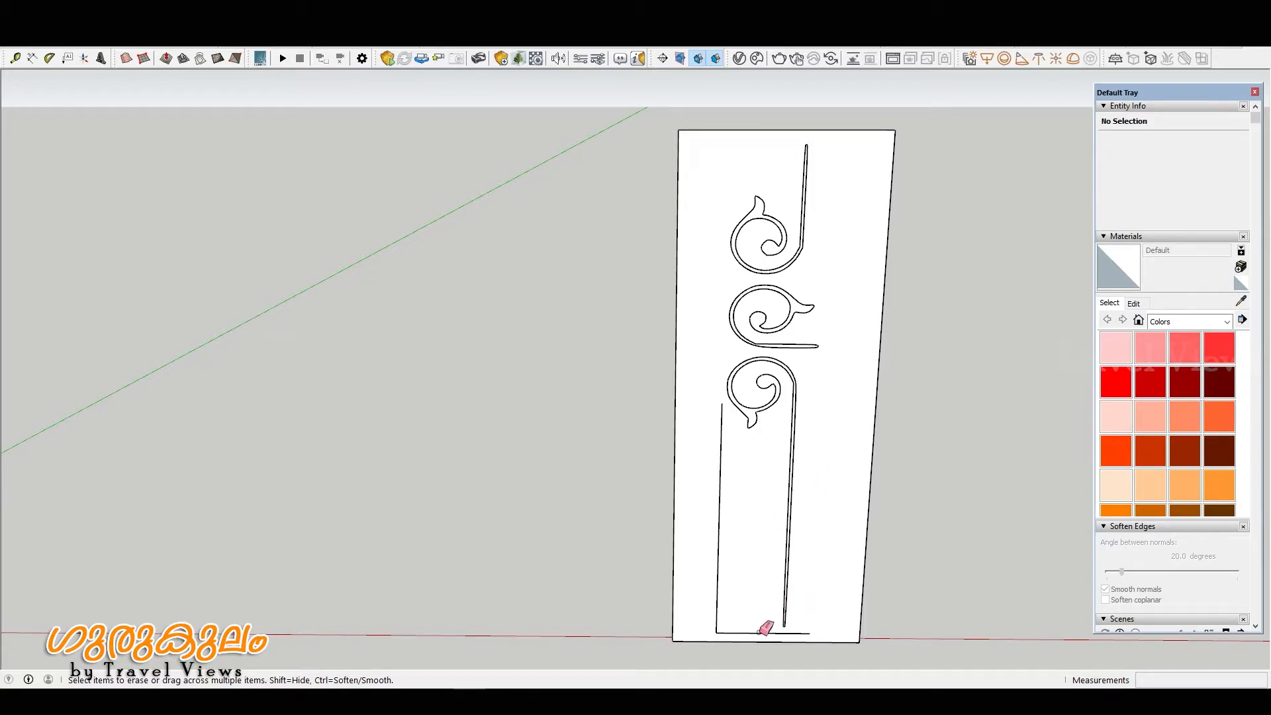
{"action": "left_click", "coordinate": [760, 632]}
{"action": "left_click", "coordinate": [718, 614]}
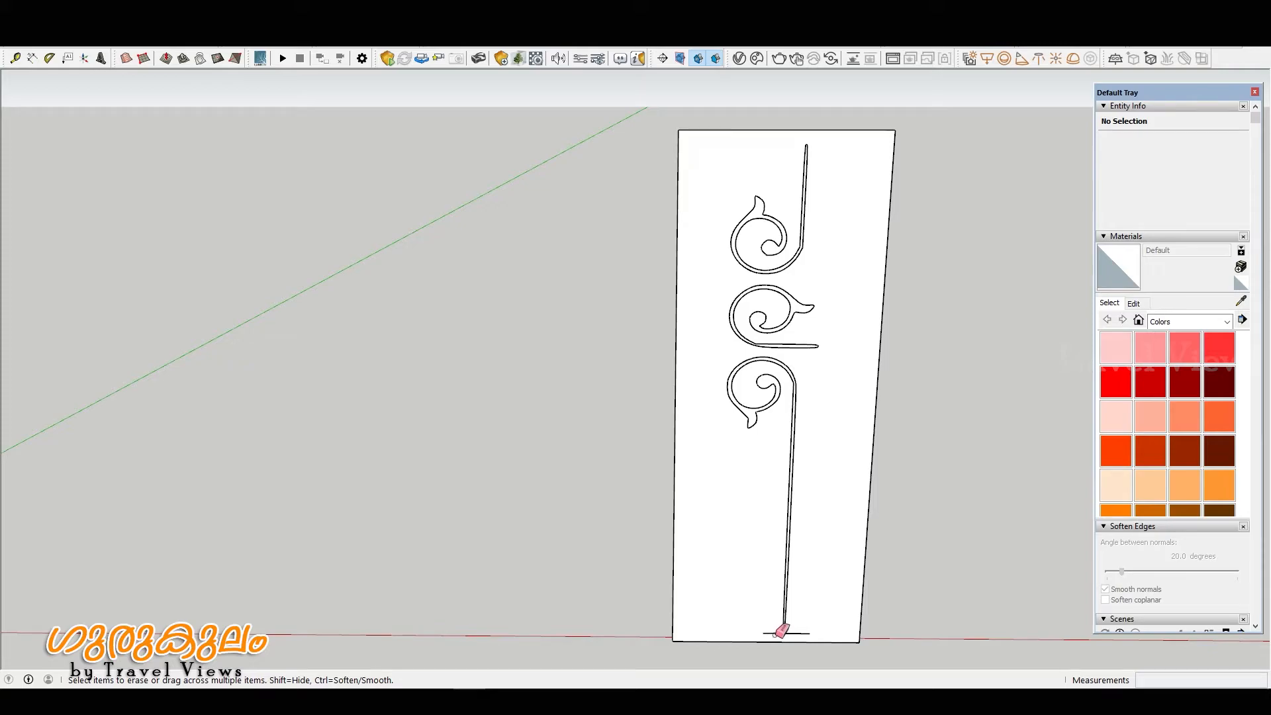
{"action": "scroll", "coordinate": [803, 349], "scroll_direction": "up", "scroll_amount": 3}
{"action": "scroll", "coordinate": [832, 335], "scroll_direction": "down", "scroll_amount": 2}
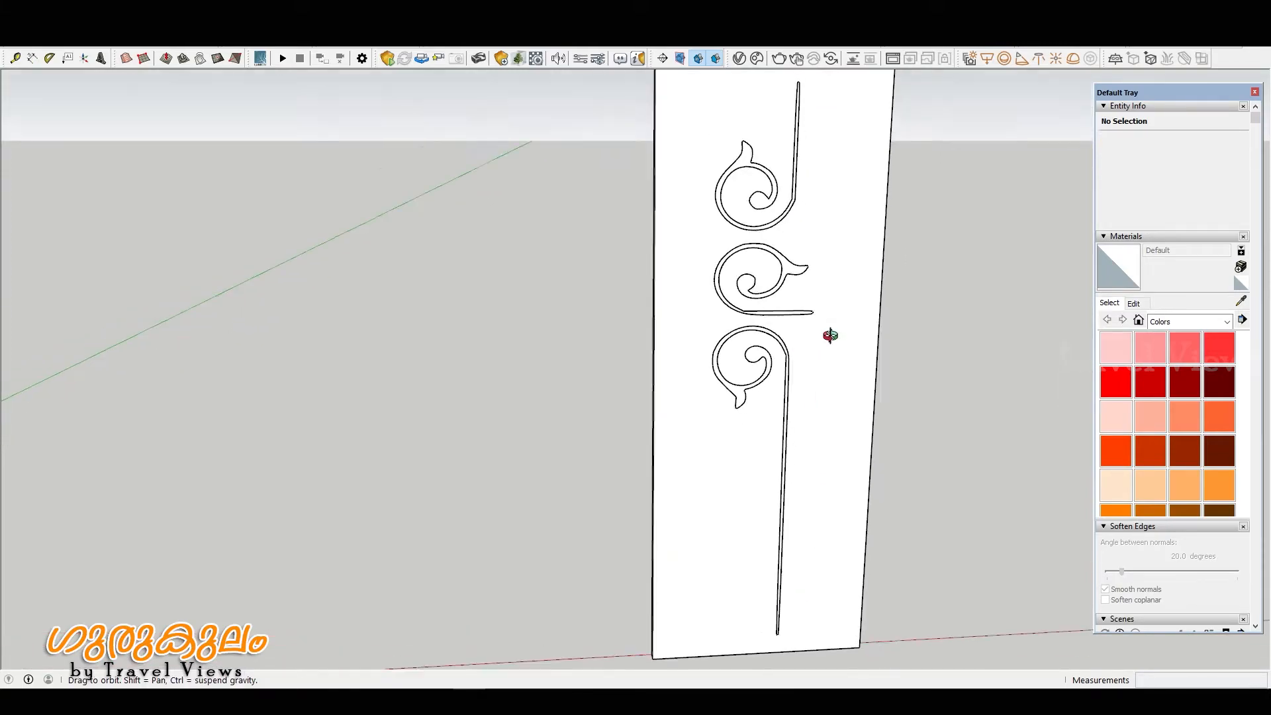
{"action": "scroll", "coordinate": [772, 329], "scroll_direction": "up", "scroll_amount": 2}
{"action": "scroll", "coordinate": [773, 329], "scroll_direction": "up", "scroll_amount": 1}
{"action": "key", "text": "p"}
{"action": "left_click", "coordinate": [765, 299]}
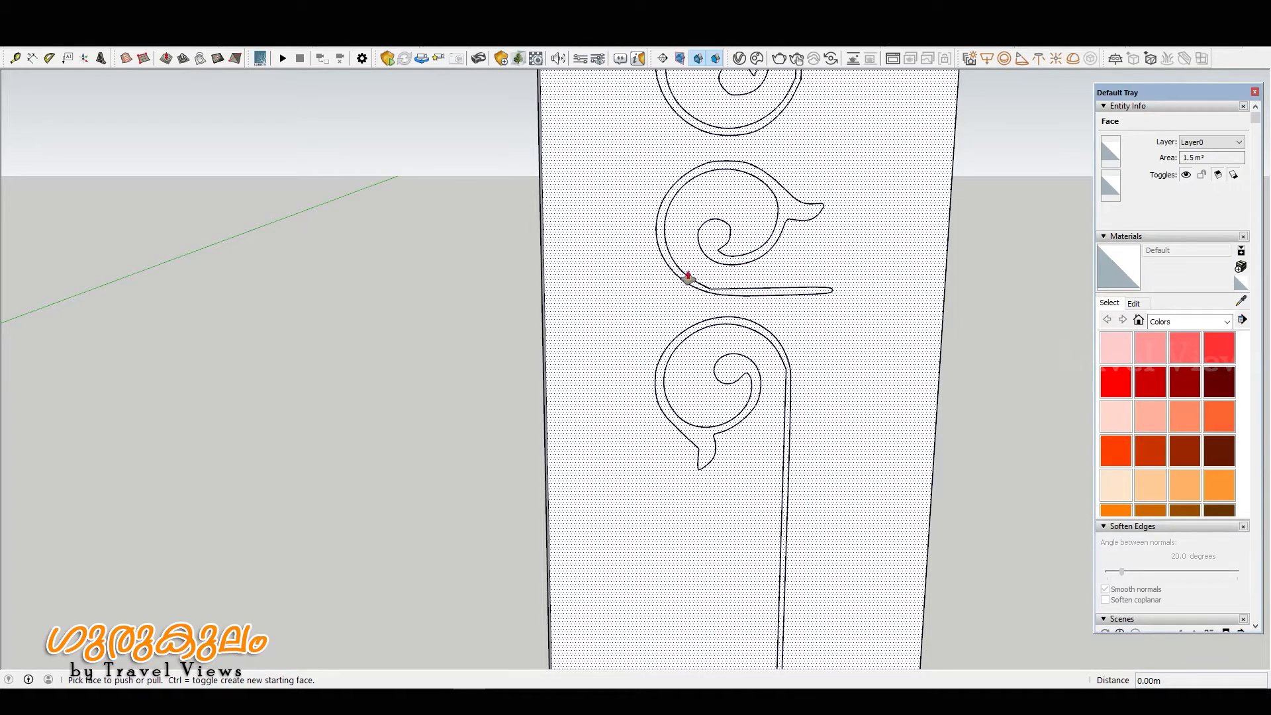
{"action": "key", "text": "space"}
- Round the inner corner where the lowest scroll meets its long stem with a two-point arc, and erase the leftover corner edges
{"action": "scroll", "coordinate": [717, 306], "scroll_direction": "up", "scroll_amount": 3}
{"action": "scroll", "coordinate": [846, 434], "scroll_direction": "up", "scroll_amount": 2}
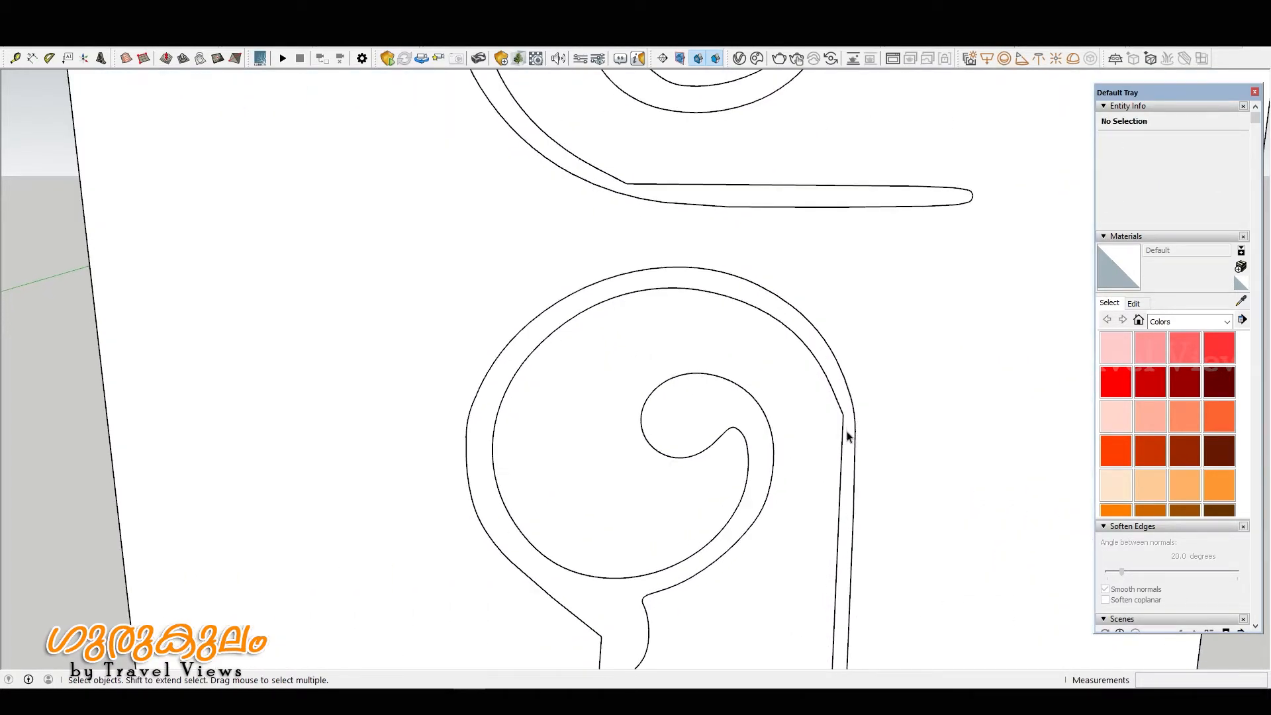
{"action": "scroll", "coordinate": [846, 435], "scroll_direction": "up", "scroll_amount": 3}
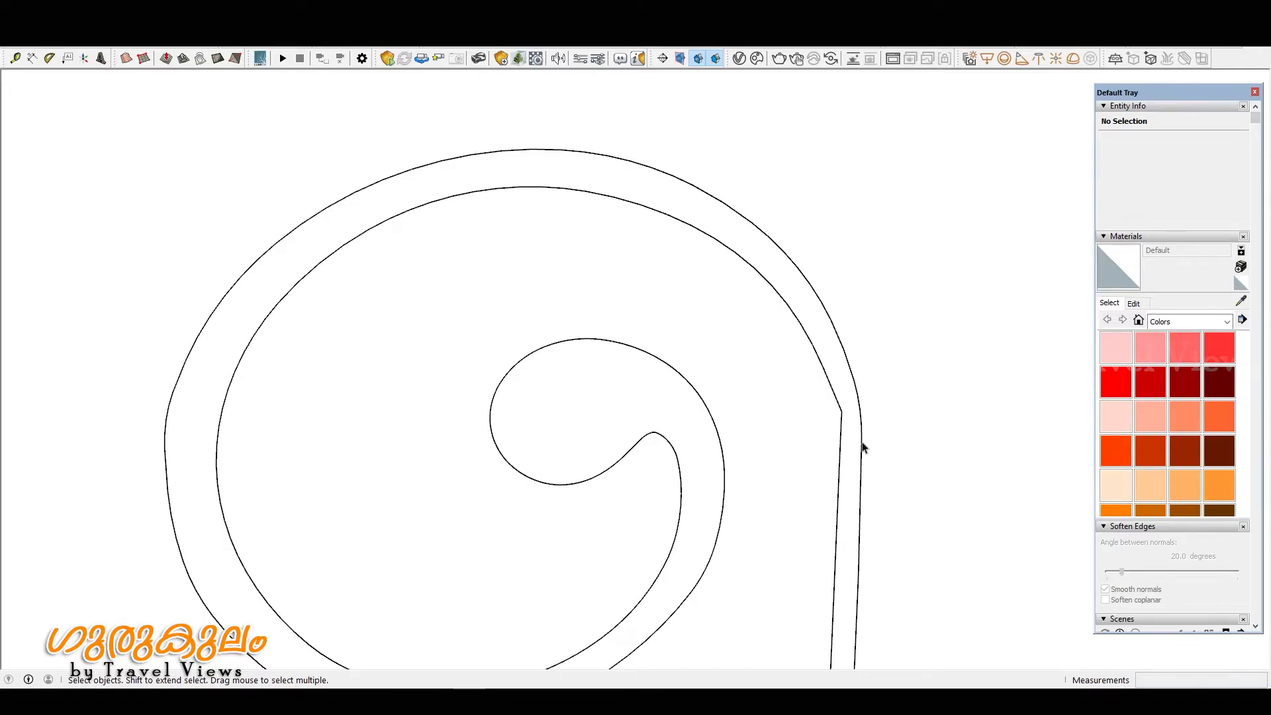
{"action": "key", "text": "a"}
{"action": "left_click", "coordinate": [822, 366]}
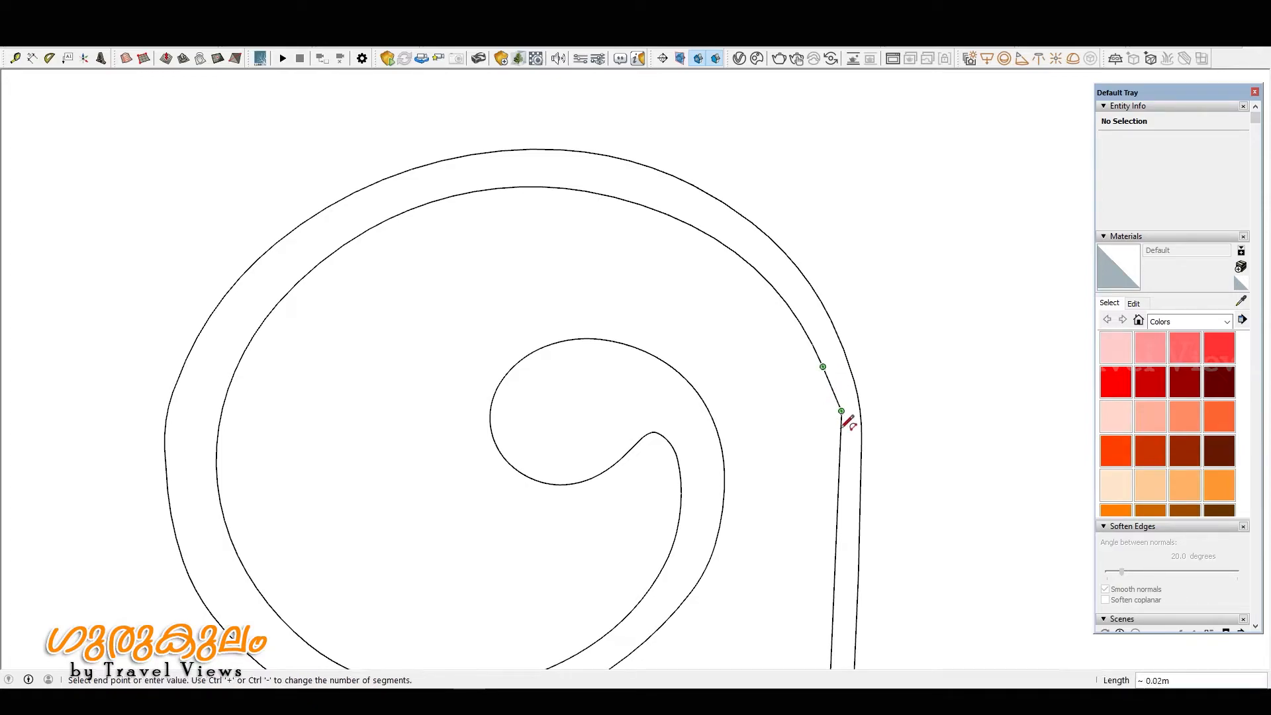
{"action": "left_click", "coordinate": [839, 459]}
{"action": "left_click", "coordinate": [852, 434]}
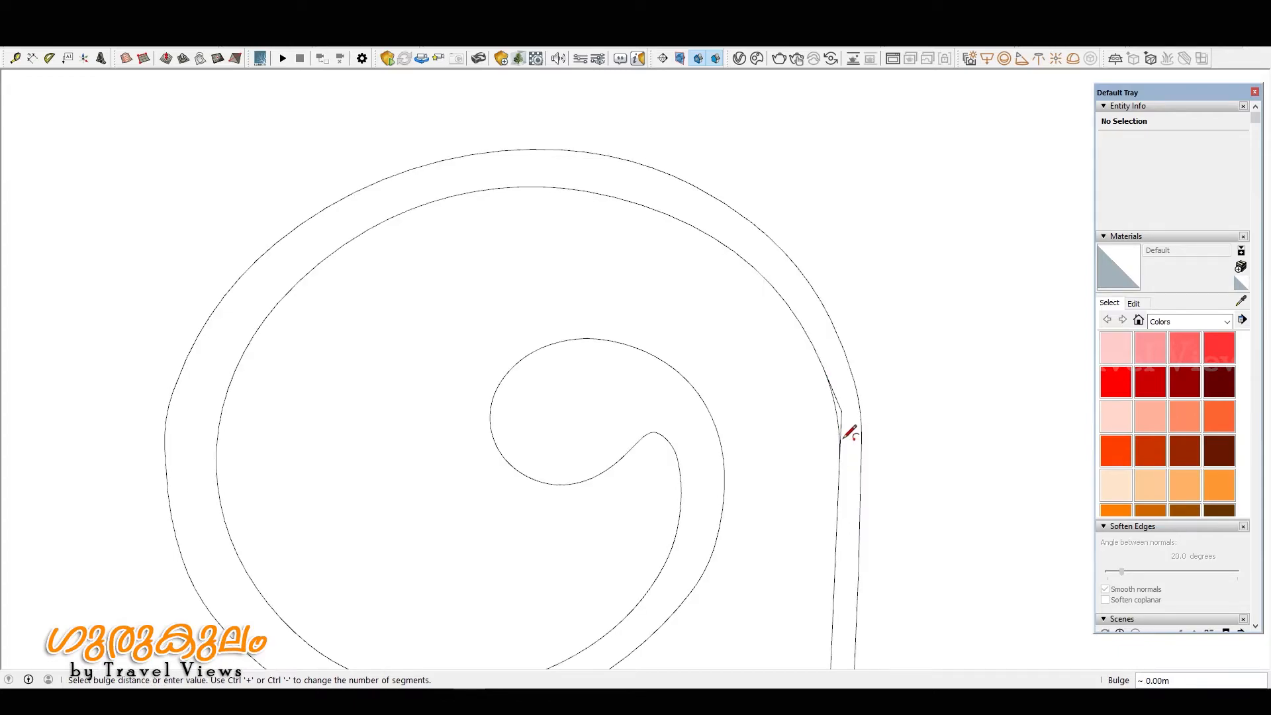
{"action": "key", "text": "e"}
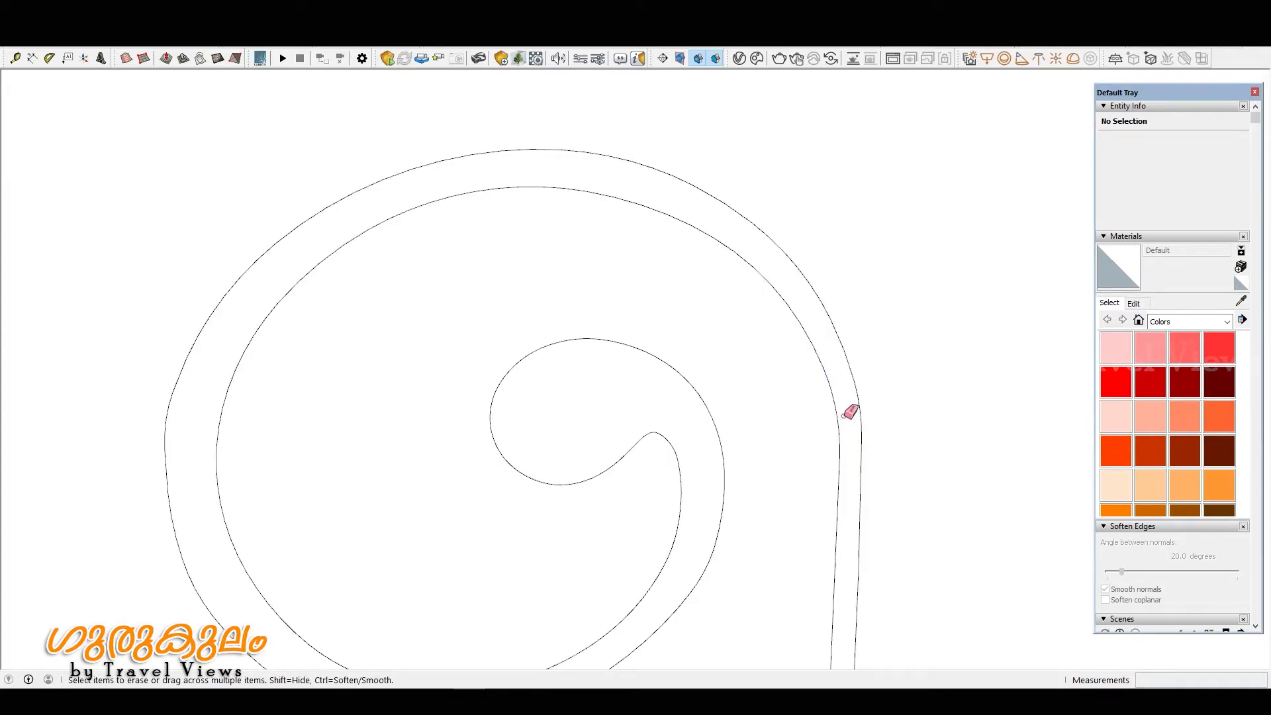
{"action": "scroll", "coordinate": [849, 412], "scroll_direction": "down", "scroll_amount": 5}
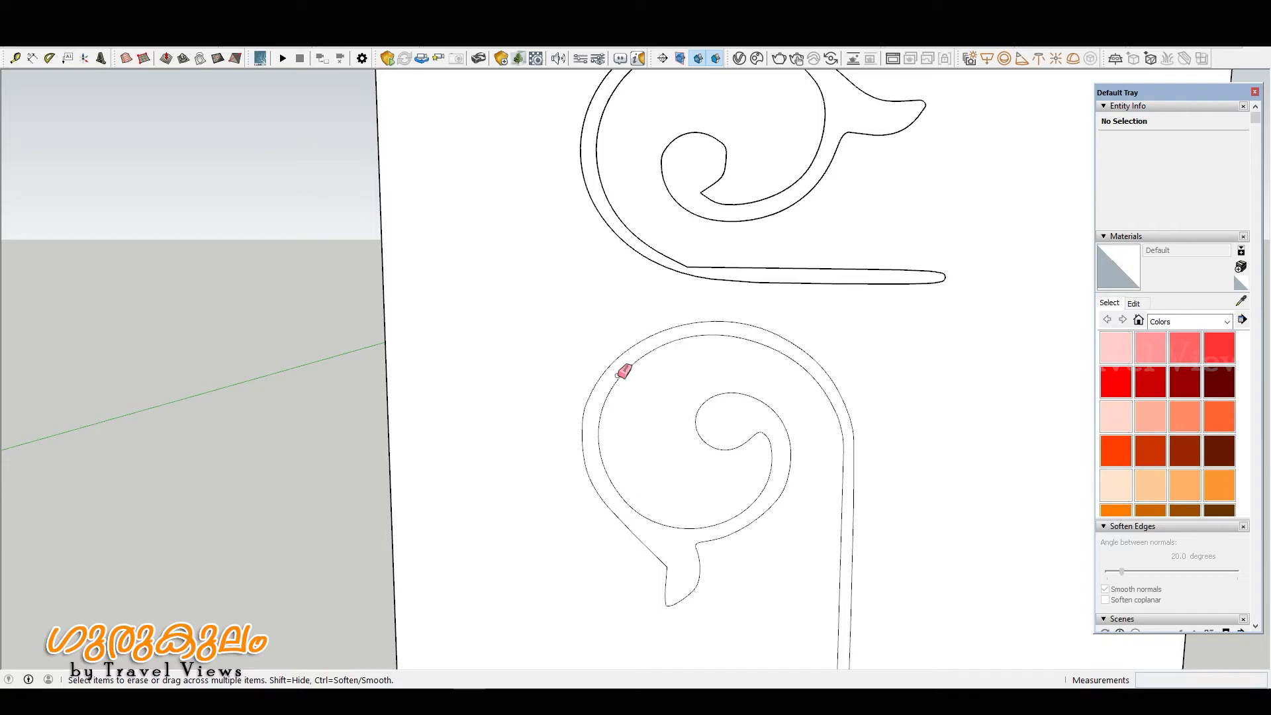
{"action": "scroll", "coordinate": [738, 380], "scroll_direction": "down", "scroll_amount": 3}
{"action": "key", "text": "space"}
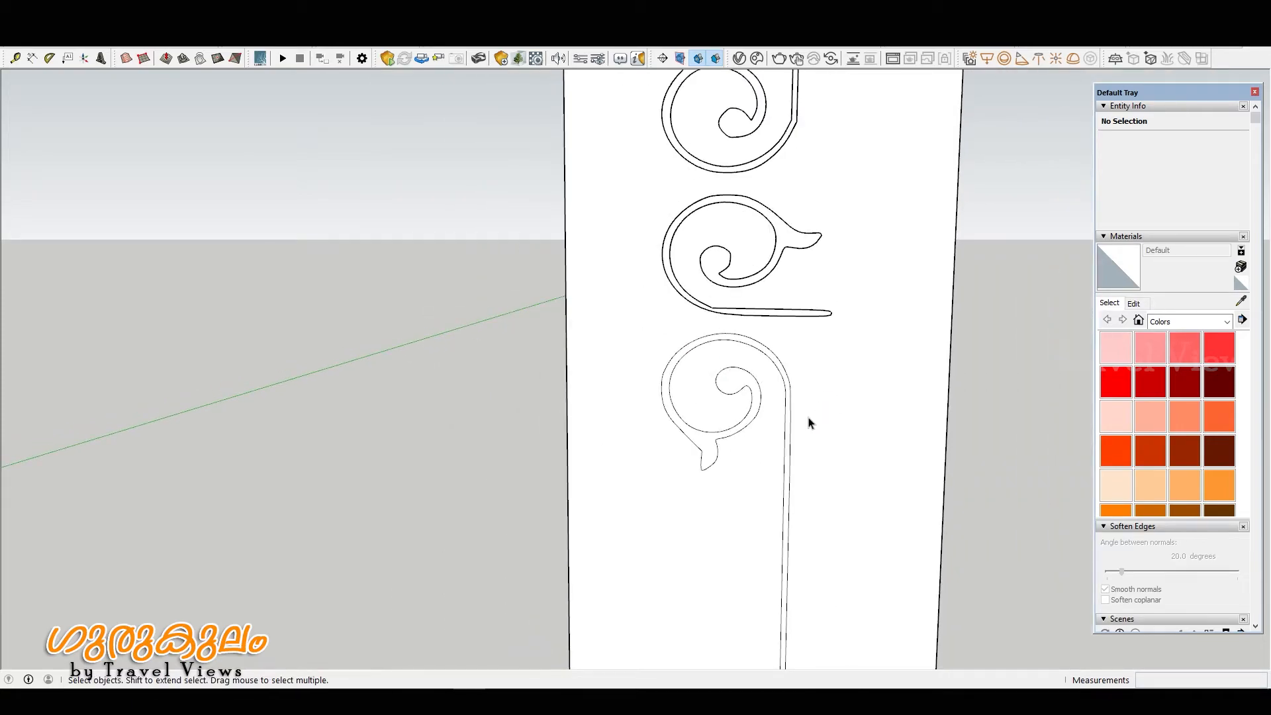
- Select the panel's front face to check whether the lowest scroll is separated as its own face
{"action": "left_click", "coordinate": [809, 420]}
{"action": "mouse_move", "coordinate": [725, 410]}
{"action": "middle_mouse_down"}
{"action": "mouse_move", "coordinate": [748, 505]}
{"action": "mouse_move", "coordinate": [724, 420]}
{"action": "middle_mouse_up"}
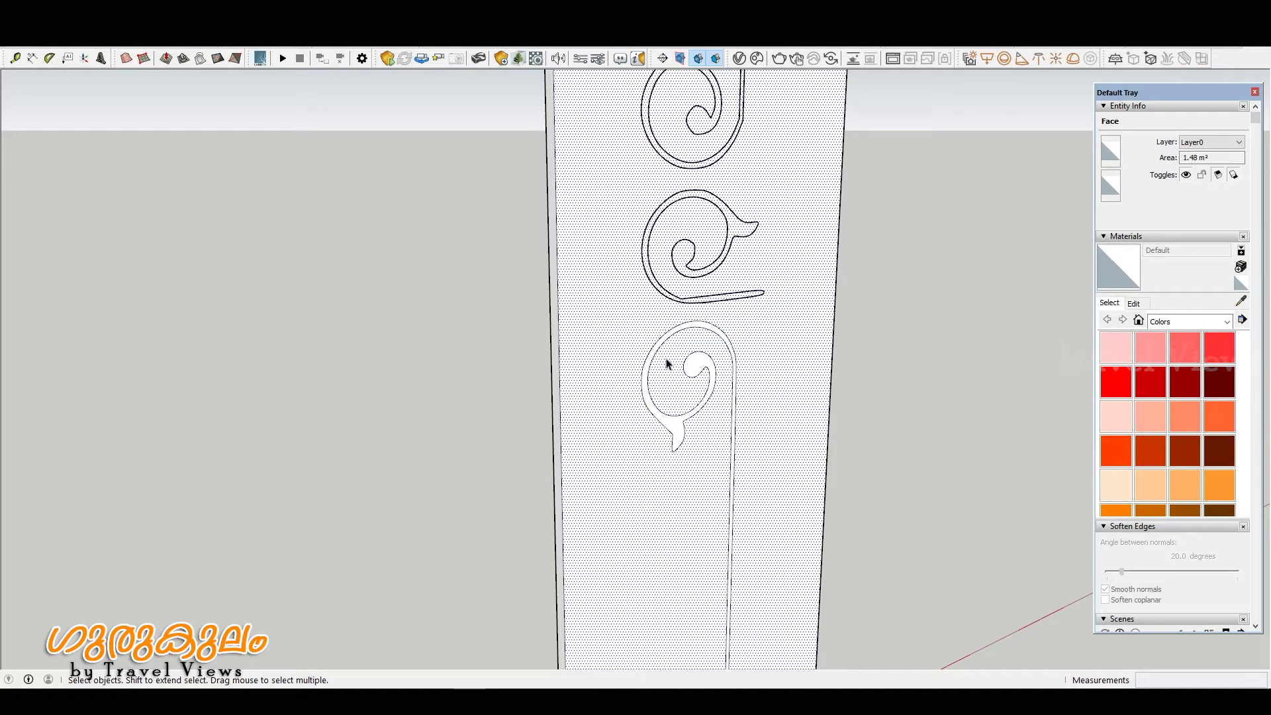
{"action": "scroll", "coordinate": [732, 376], "scroll_direction": "down", "scroll_amount": 3}
- Round the inner corner where the middle scroll meets its short stem with a two-point arc, and erase the leftover corner edges
{"action": "scroll", "coordinate": [694, 345], "scroll_direction": "up", "scroll_amount": 7}
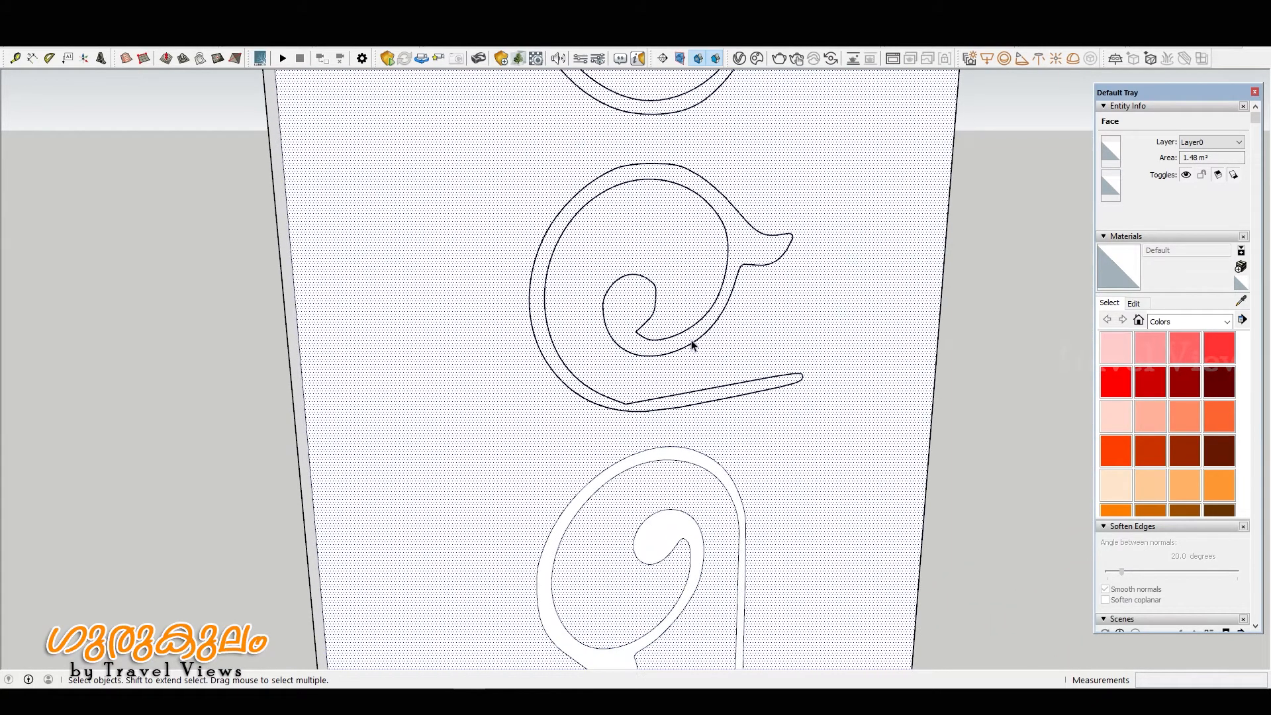
{"action": "scroll", "coordinate": [633, 396], "scroll_direction": "up", "scroll_amount": 3}
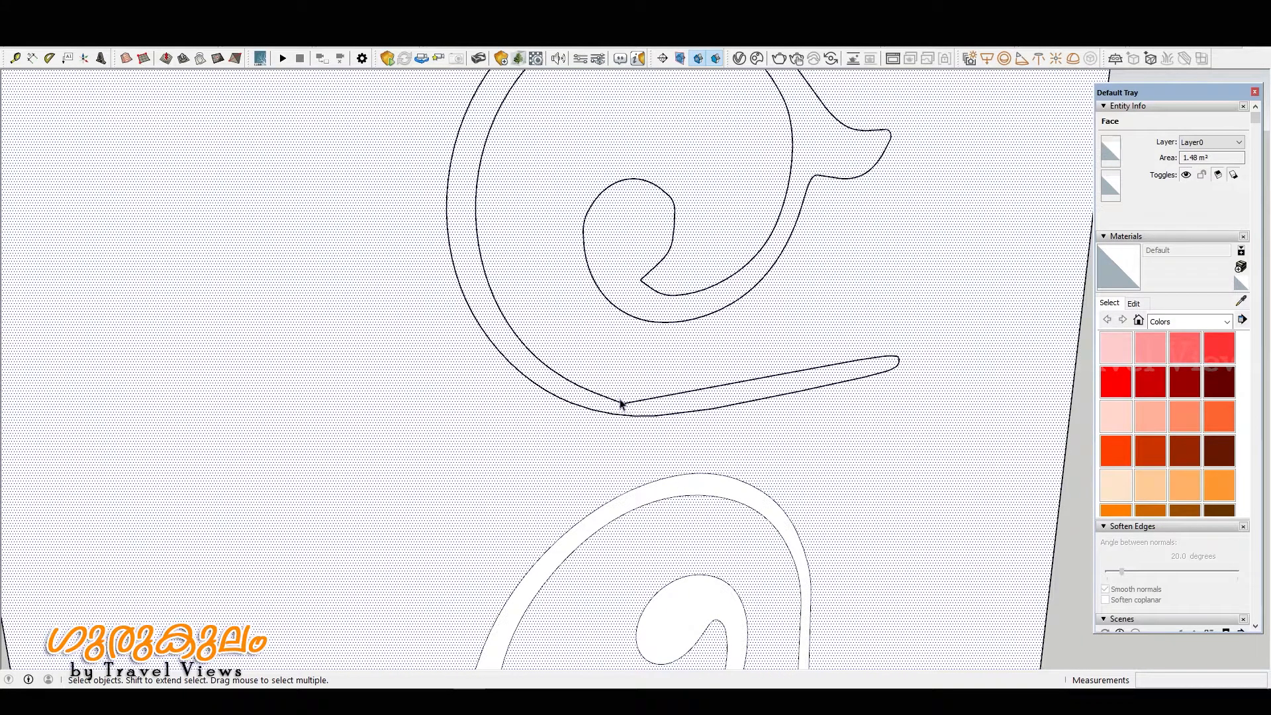
{"action": "key", "text": "a"}
{"action": "left_click", "coordinate": [593, 392]}
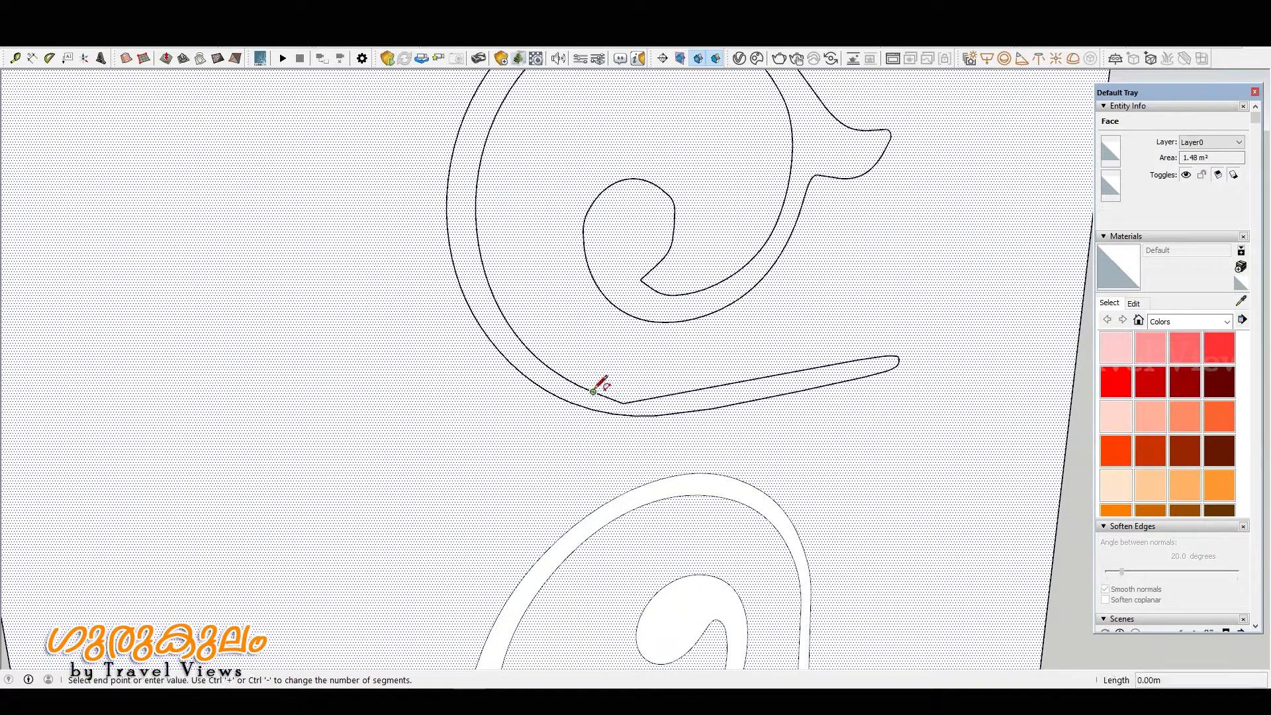
{"action": "left_click", "coordinate": [646, 398]}
{"action": "scroll", "coordinate": [640, 399], "scroll_direction": "up", "scroll_amount": 4}
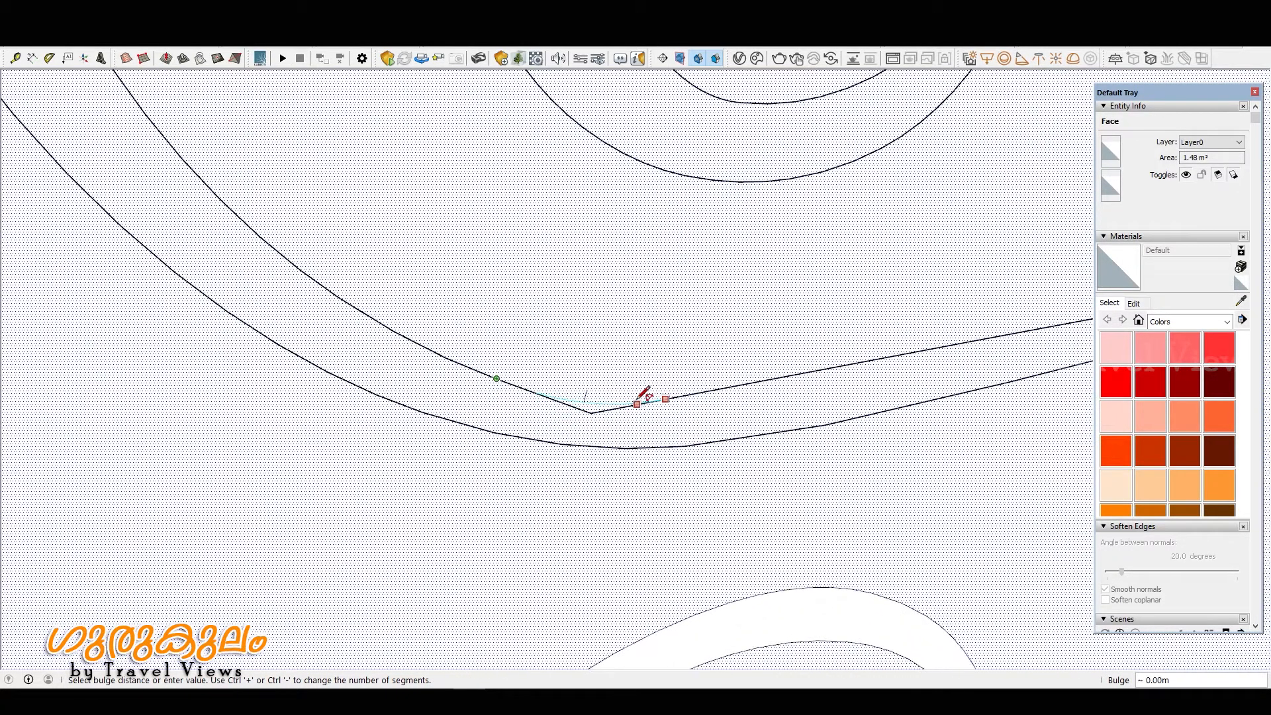
{"action": "left_click", "coordinate": [635, 403]}
{"action": "key", "text": "space"}
{"action": "key", "text": "e"}
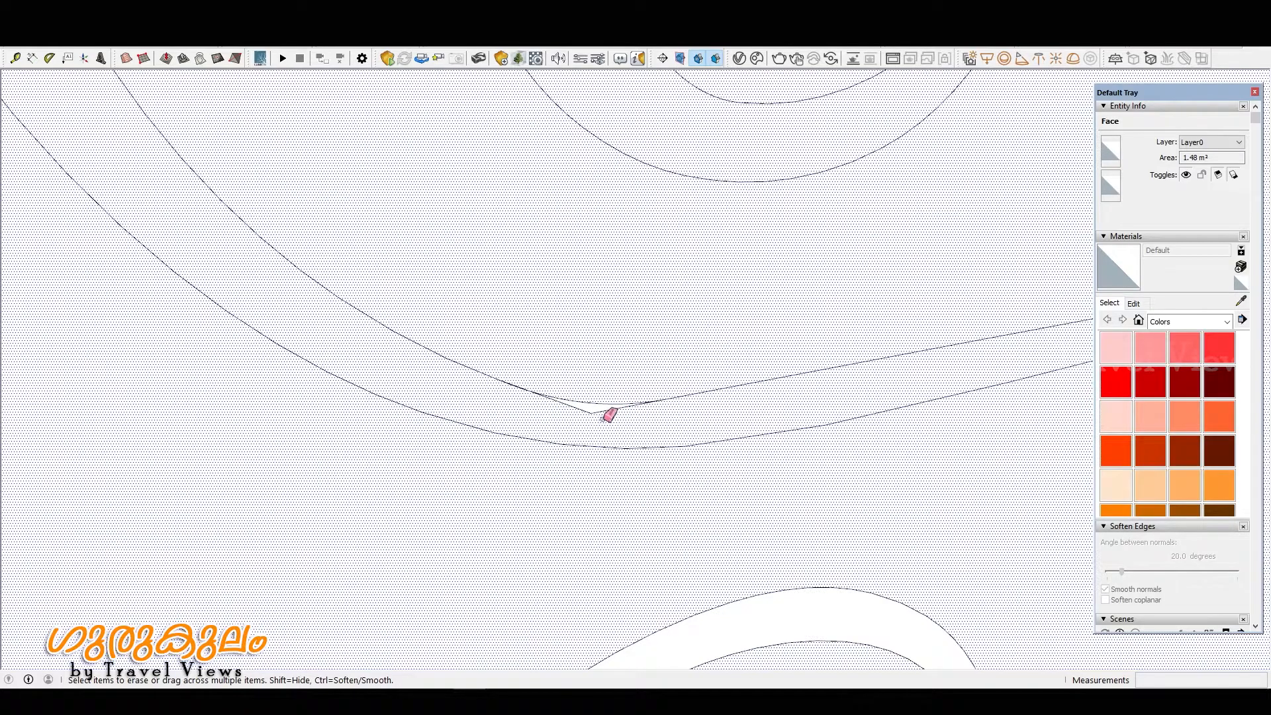
{"action": "left_click", "coordinate": [595, 414]}
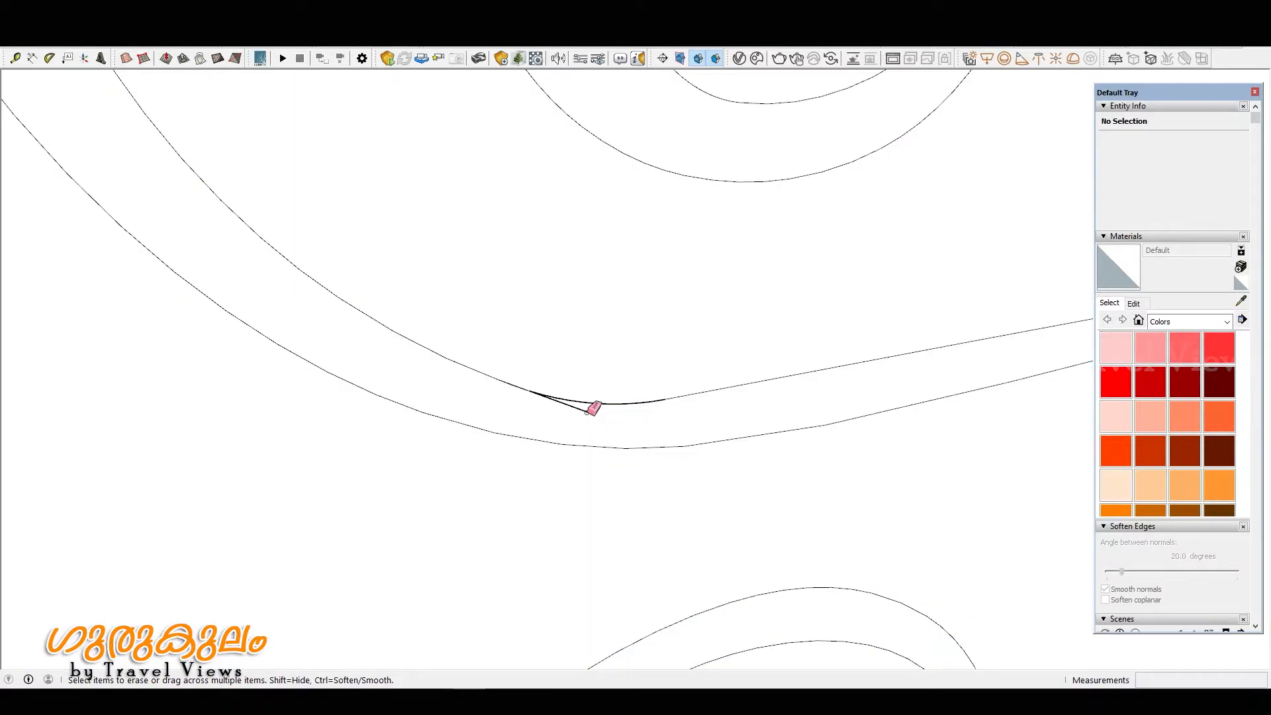
- Check the middle scroll's separation by selecting the panel's front face, and erase the stray edge overlapping the start of the corner arc
{"action": "scroll", "coordinate": [583, 407], "scroll_direction": "down", "scroll_amount": 4}
{"action": "key", "text": "space"}
{"action": "left_click", "coordinate": [680, 410]}
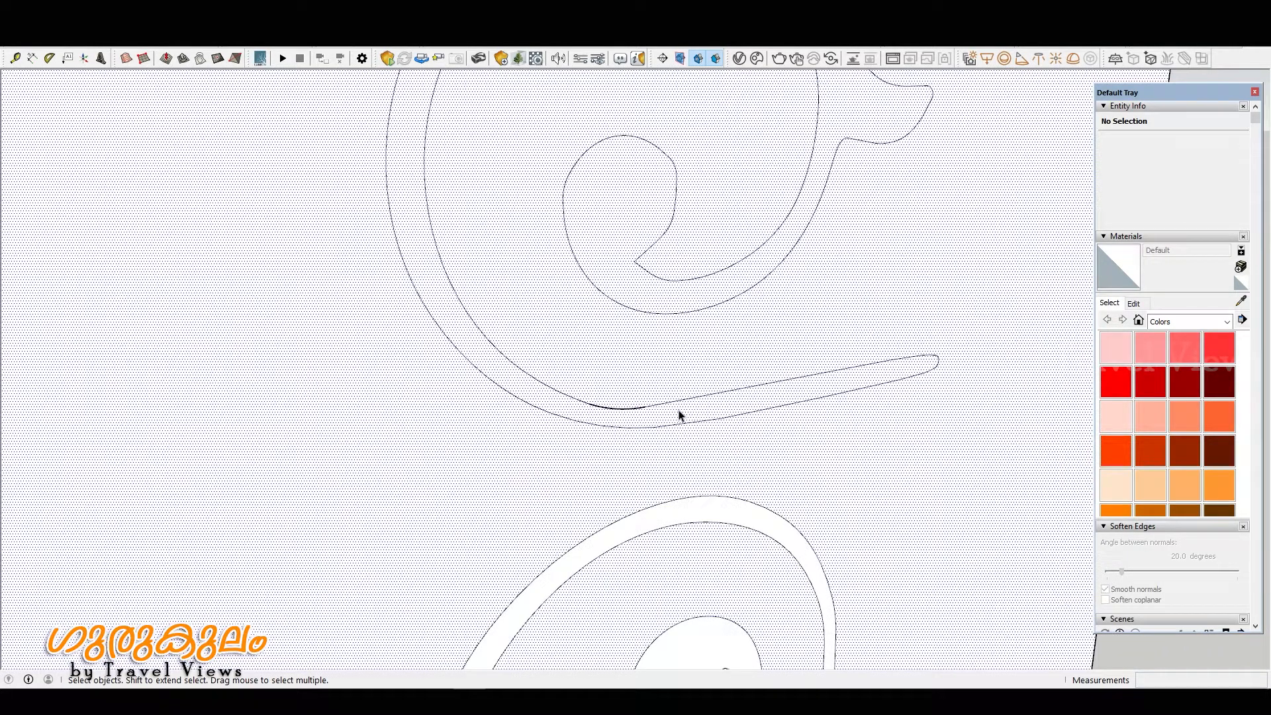
{"action": "scroll", "coordinate": [589, 412], "scroll_direction": "up", "scroll_amount": 5}
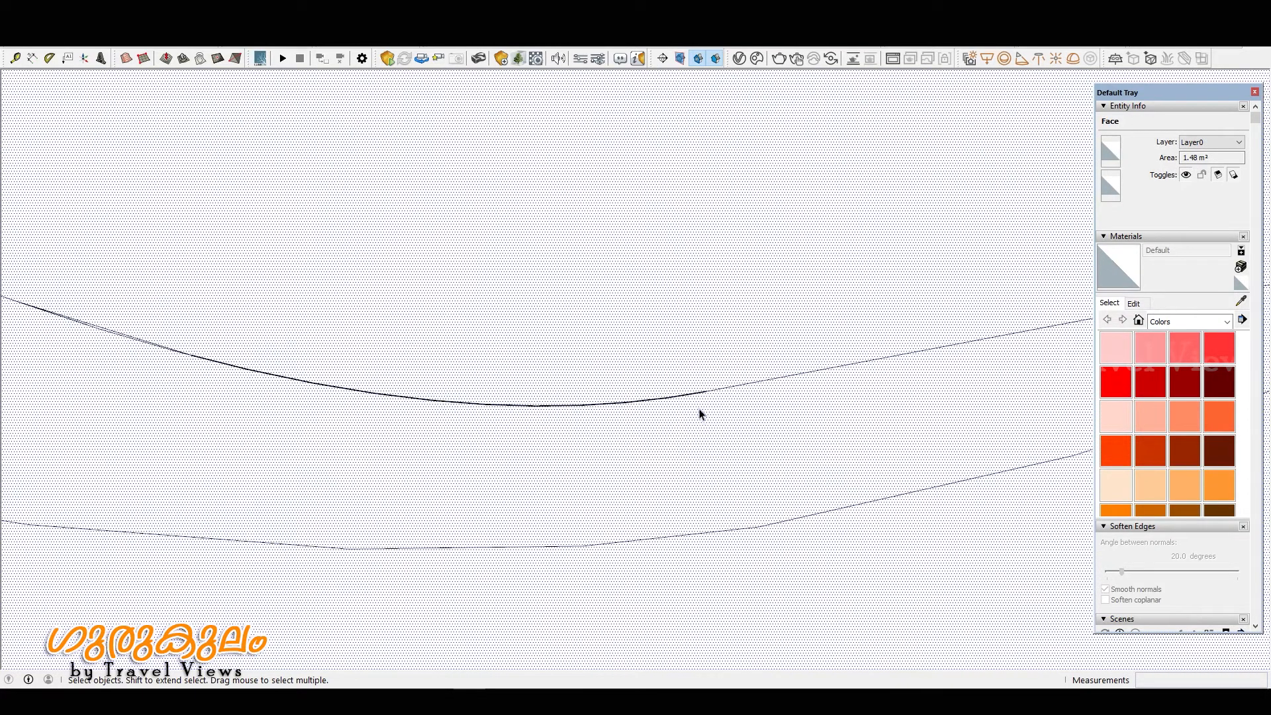
{"action": "scroll", "coordinate": [488, 398], "scroll_direction": "up", "scroll_amount": 5}
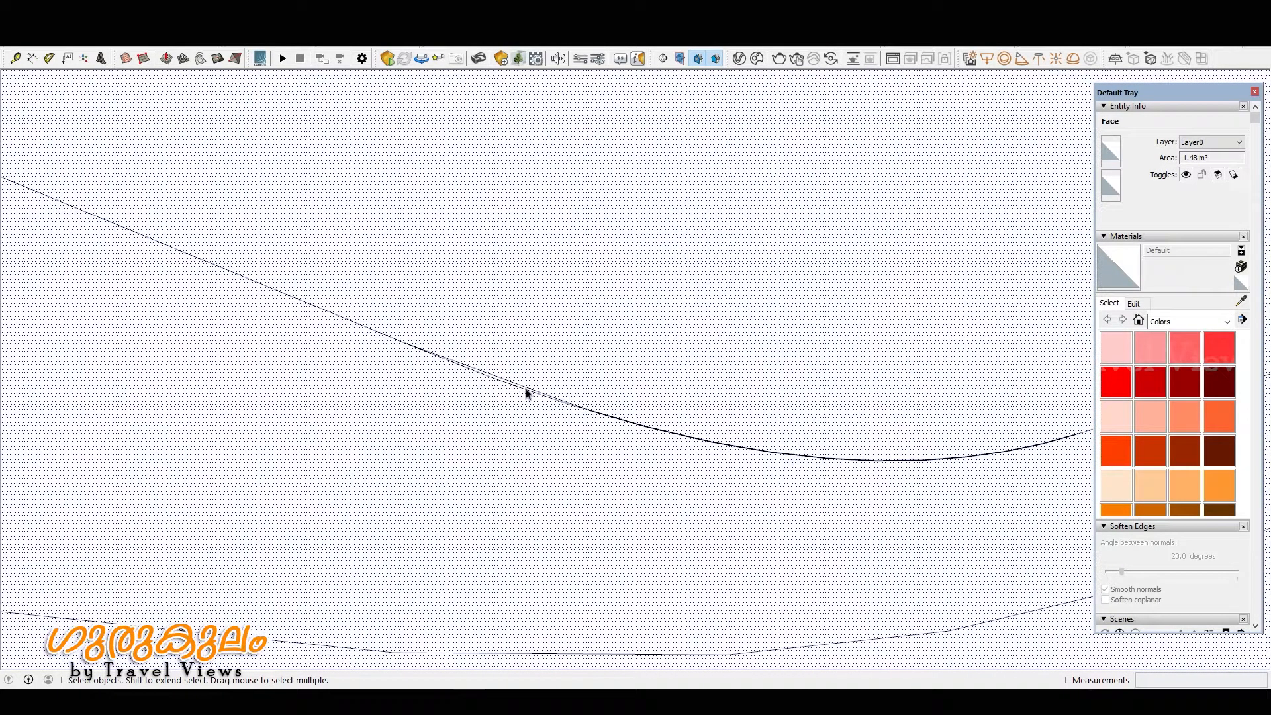
{"action": "key", "text": "e"}
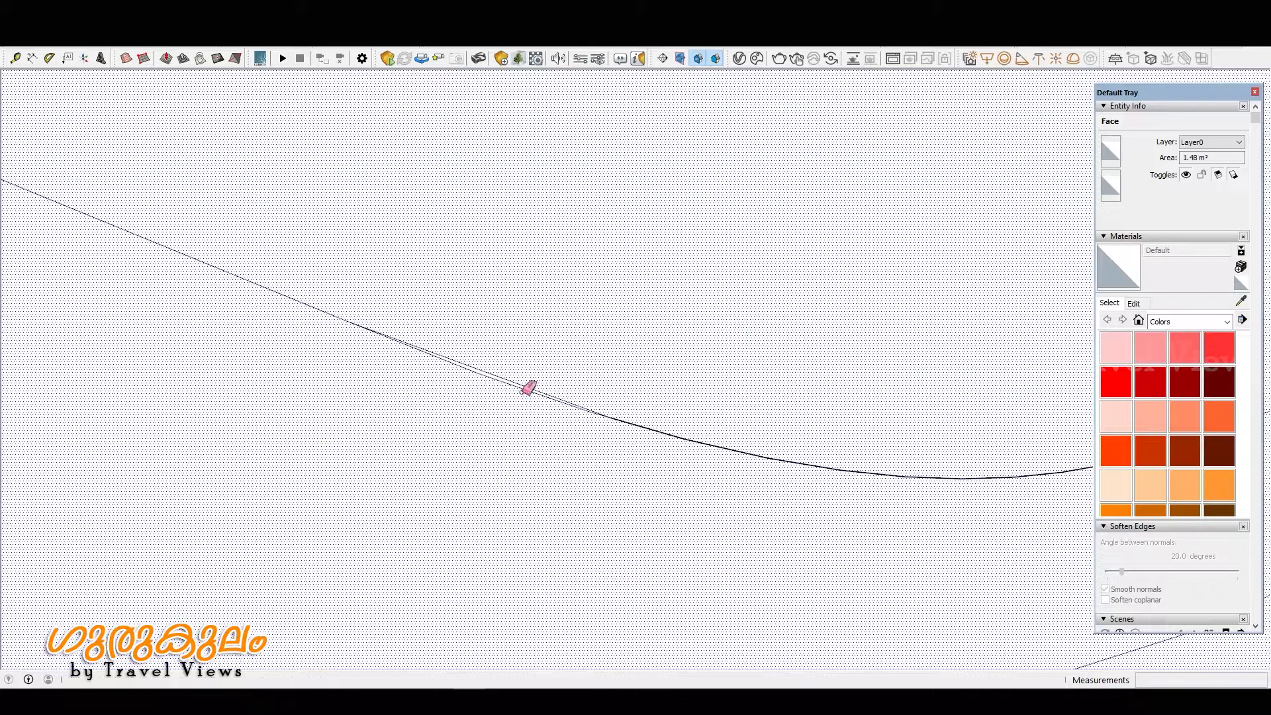
{"action": "left_click_drag", "start_coordinate": [523, 384], "coordinate": [474, 385]}
{"action": "scroll", "coordinate": [483, 397], "scroll_direction": "down", "scroll_amount": 6}
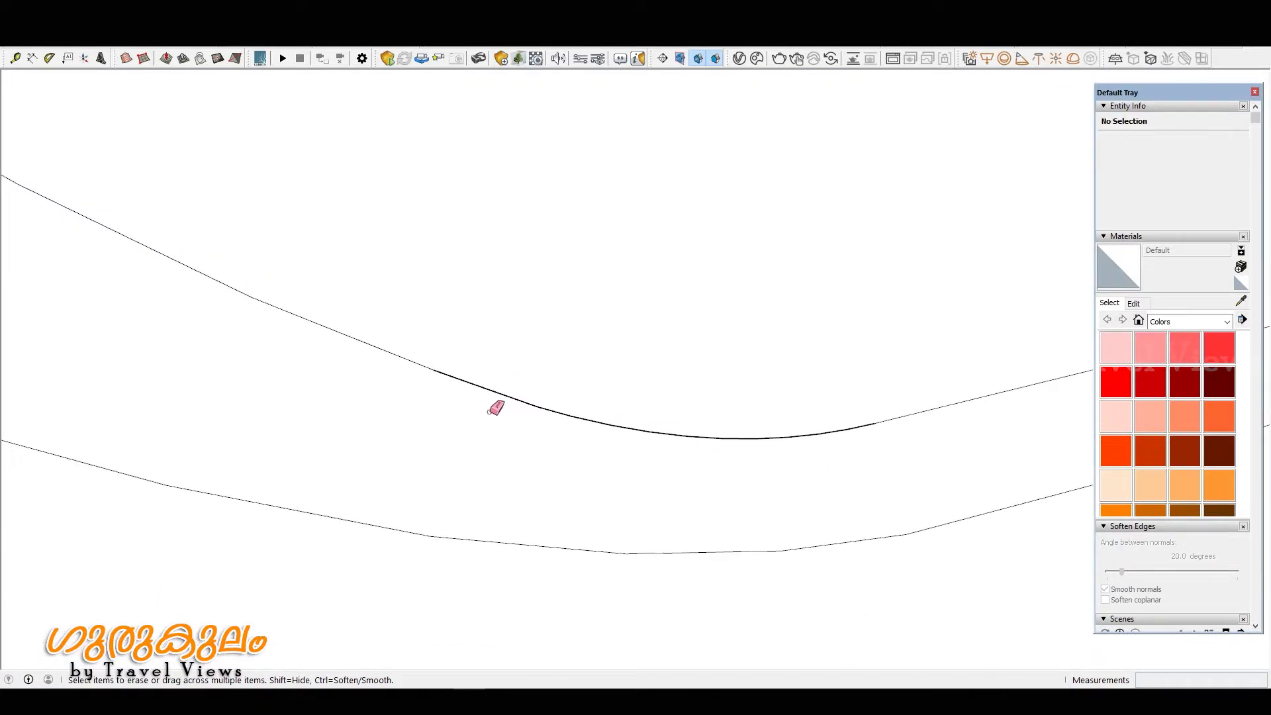
- Recheck the front face and try to close the middle scroll's outline by retracing the stem edge beside the arc
{"action": "key", "text": "space"}
{"action": "left_click", "coordinate": [637, 452]}
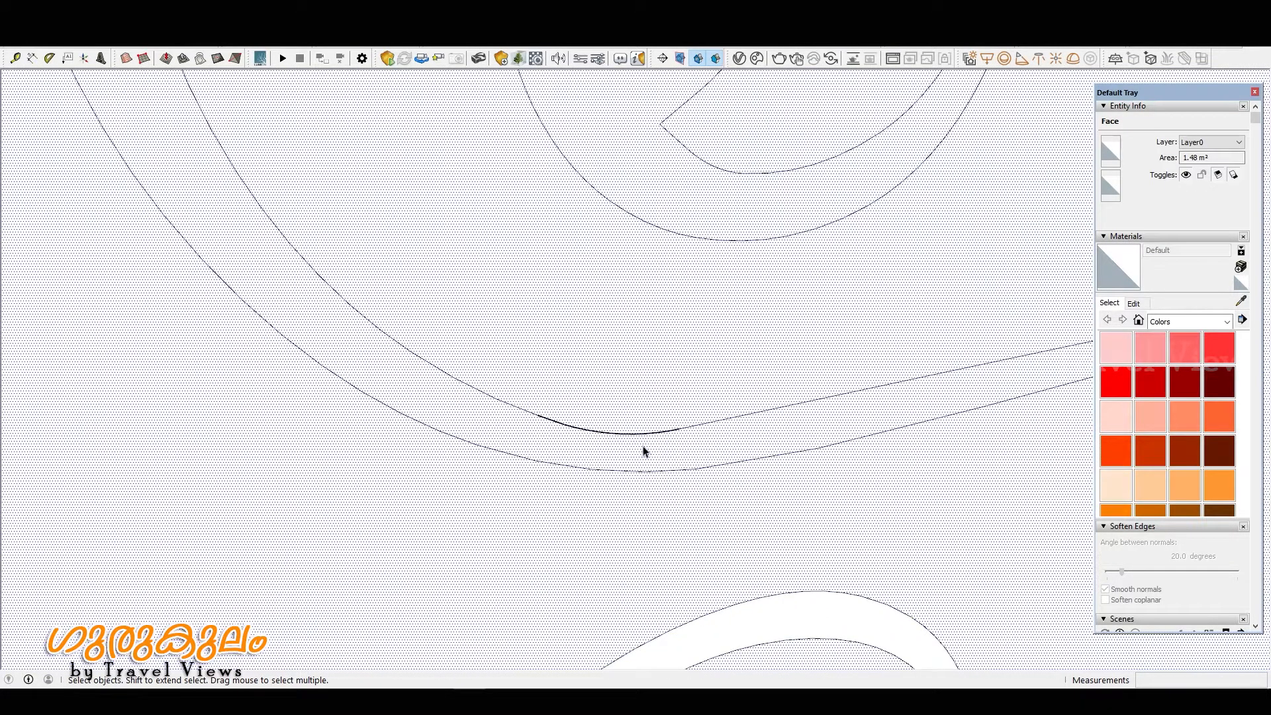
{"action": "key", "text": "l"}
{"action": "left_click", "coordinate": [679, 428]}
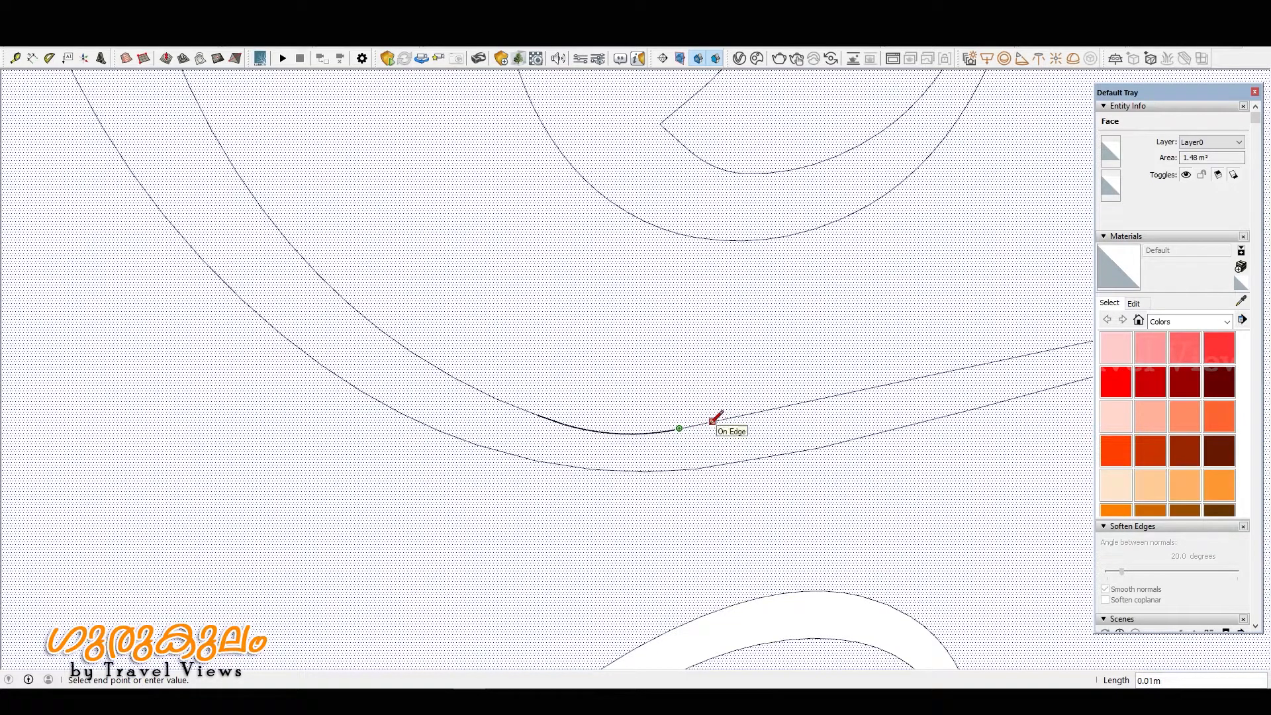
{"action": "left_click", "coordinate": [712, 422]}
{"action": "key", "text": "space"}
{"action": "scroll", "coordinate": [698, 429], "scroll_direction": "up", "scroll_amount": 2}
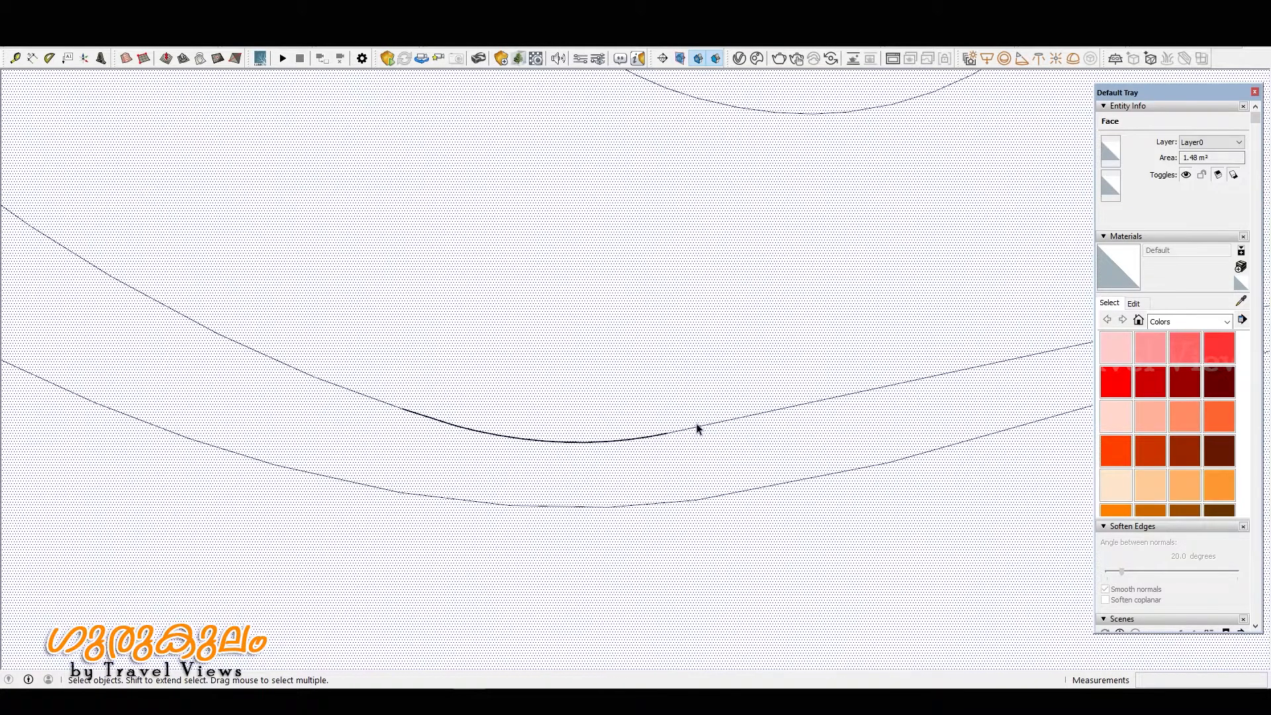
{"action": "key", "text": "l"}
{"action": "left_click", "coordinate": [696, 426]}
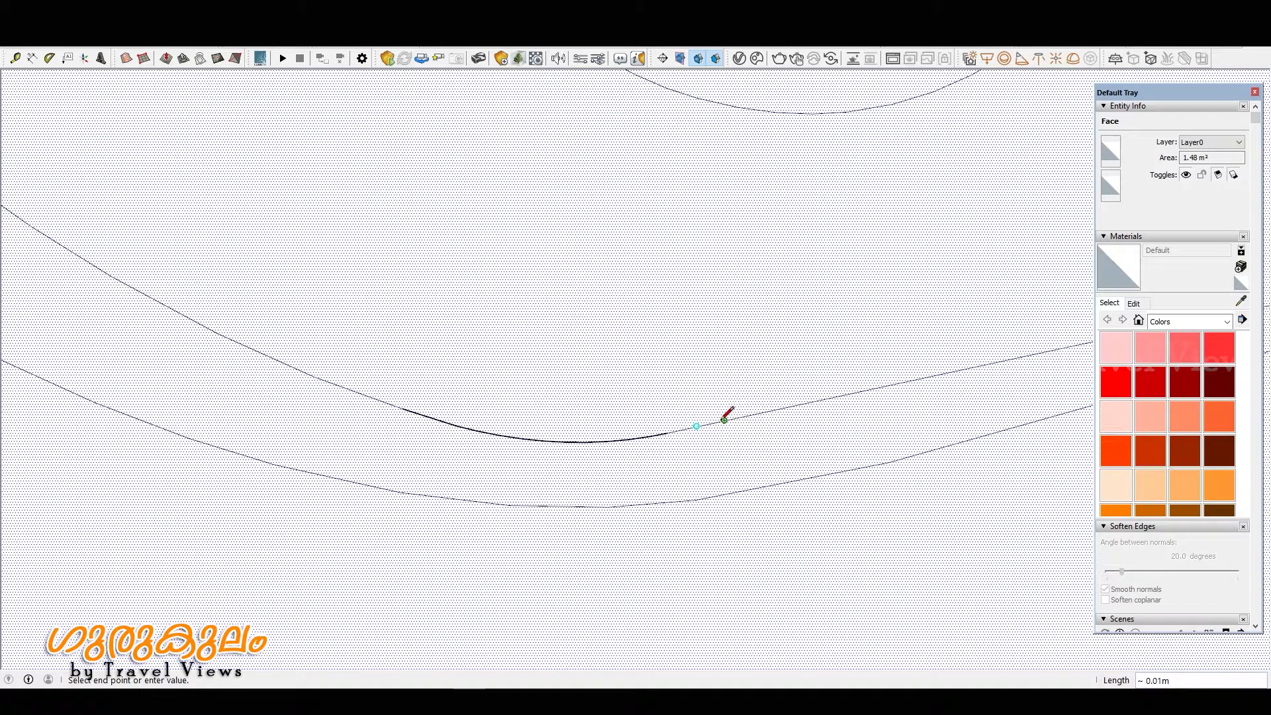
{"action": "key", "text": "space"}
- Undo the arc and edge repairs at the middle scroll's inner corner, back to the original sharp corner
{"action": "scroll", "coordinate": [604, 488], "scroll_direction": "down", "scroll_amount": 6}
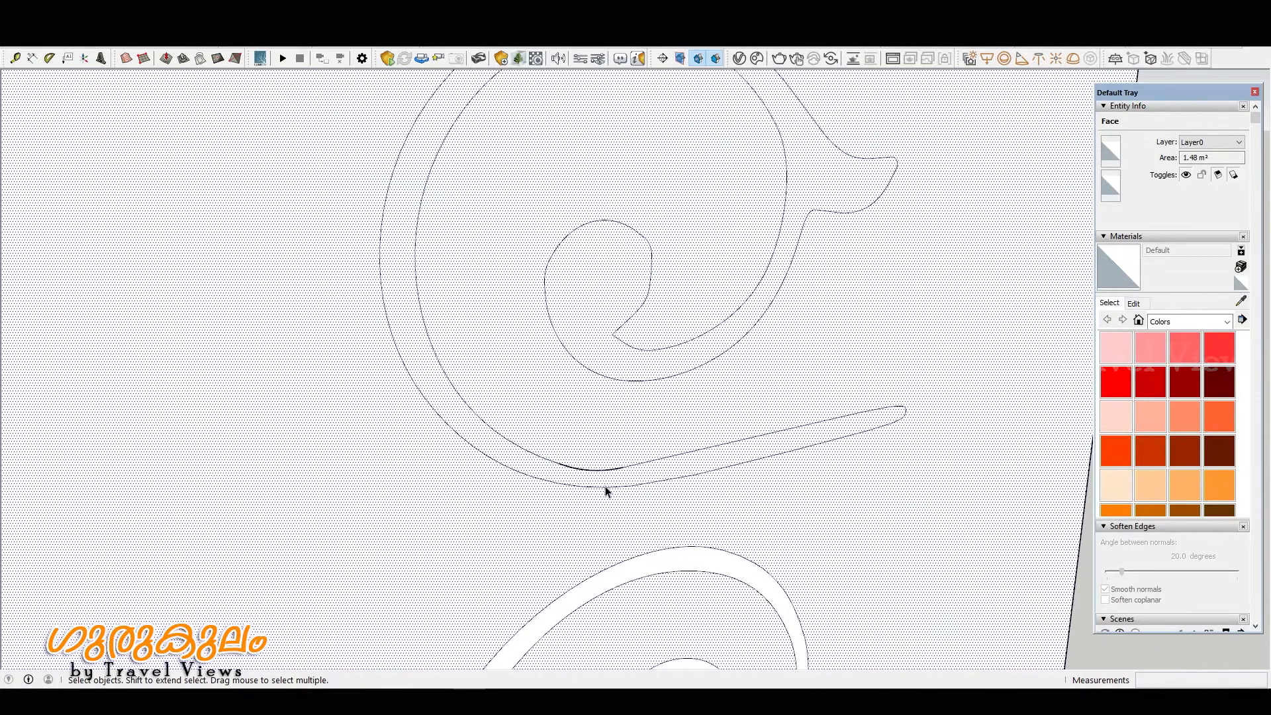
{"action": "scroll", "coordinate": [530, 452], "scroll_direction": "up", "scroll_amount": 2}
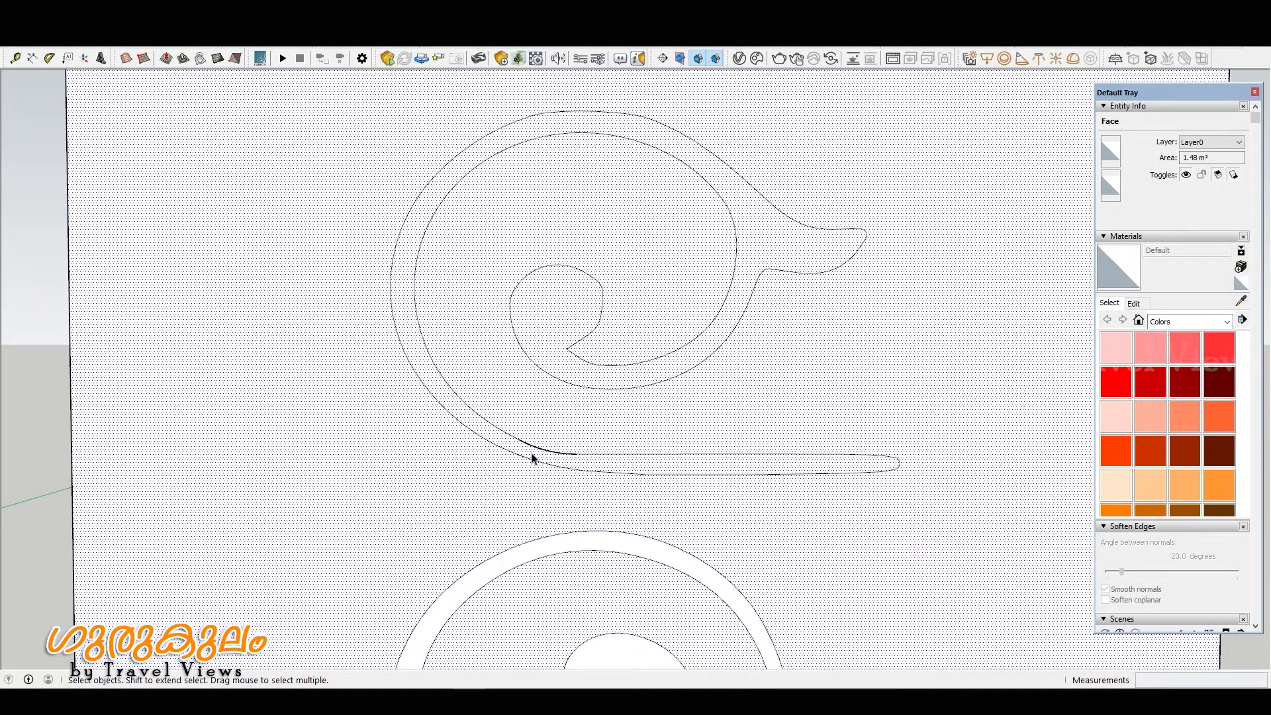
{"action": "left_click", "coordinate": [143, 47]}
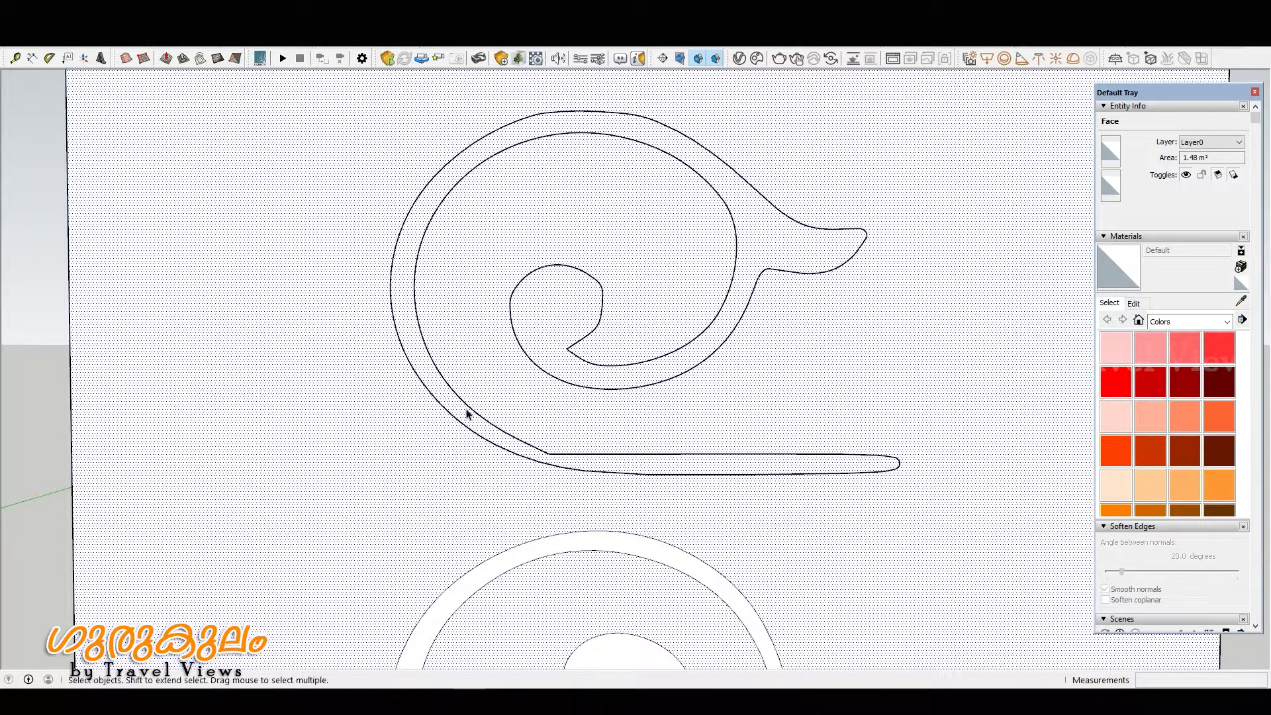
- Try to round the middle scroll's sharp inner corner with a small two-point arc close to the corner
{"action": "scroll", "coordinate": [534, 454], "scroll_direction": "up", "scroll_amount": 5}
{"action": "scroll", "coordinate": [588, 466], "scroll_direction": "up", "scroll_amount": 2}
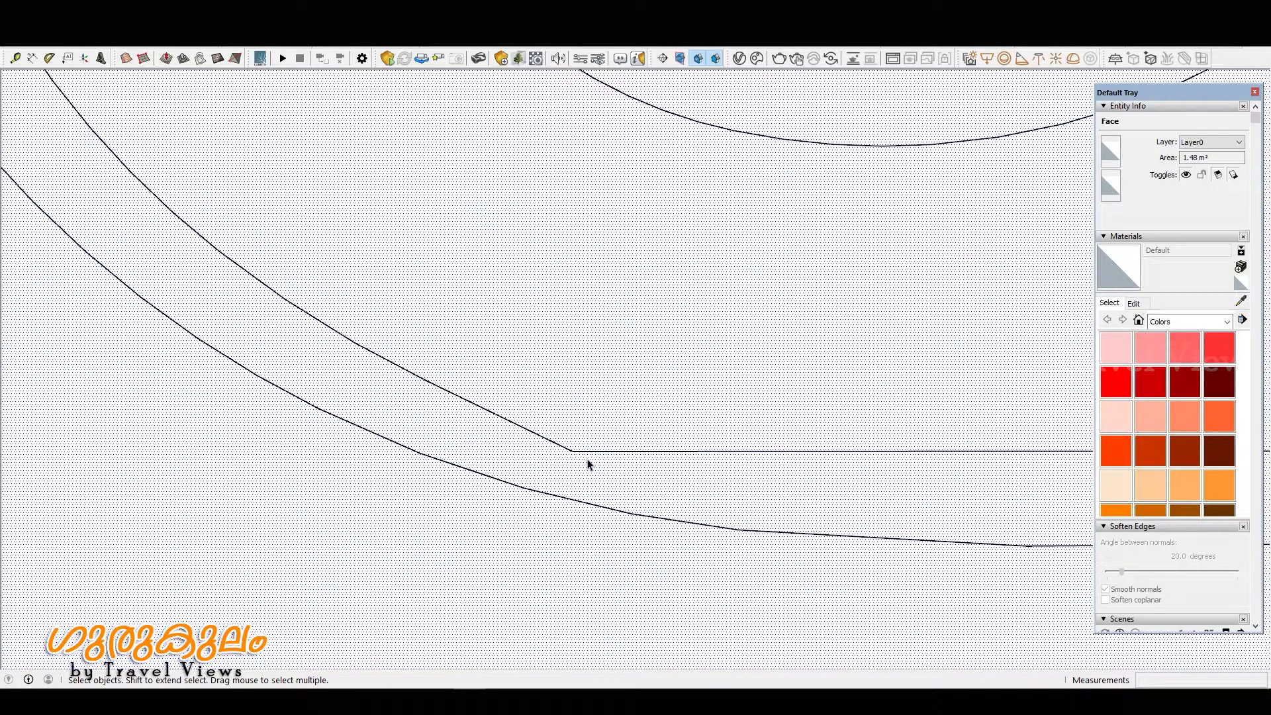
{"action": "key", "text": "a"}
{"action": "left_click", "coordinate": [512, 422]}
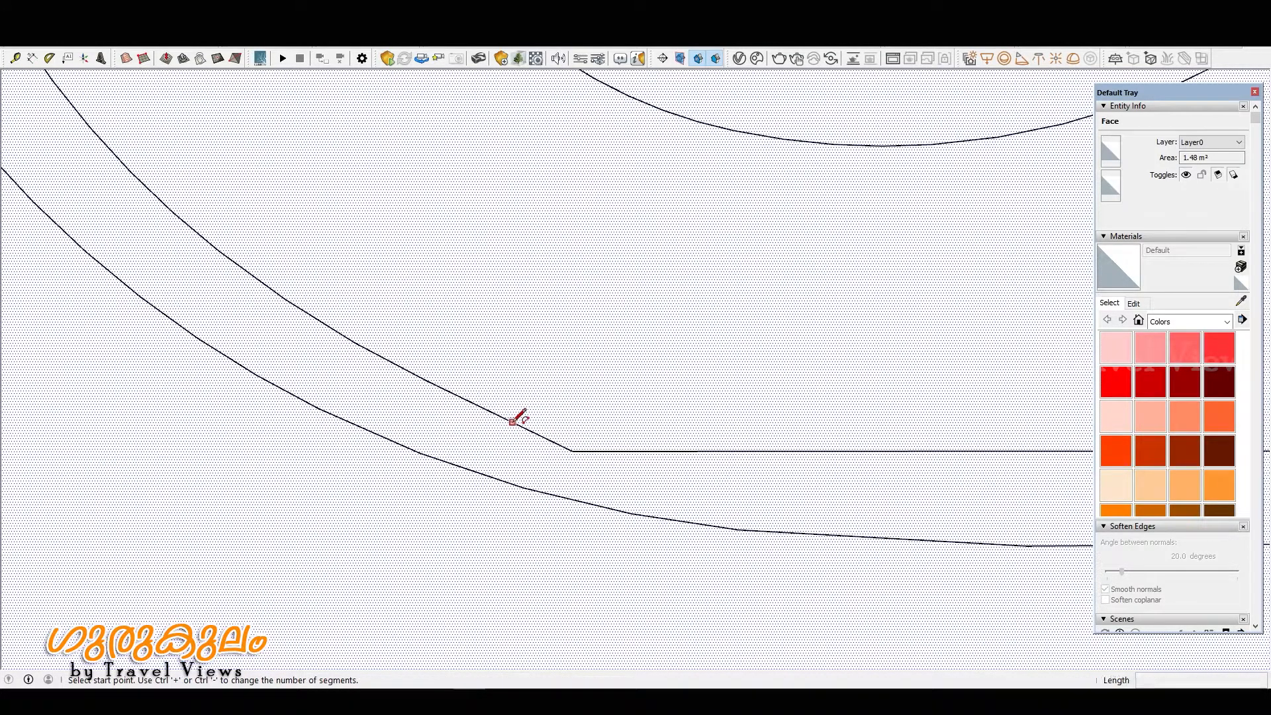
{"action": "left_click", "coordinate": [623, 451]}
{"action": "left_click", "coordinate": [624, 451]}
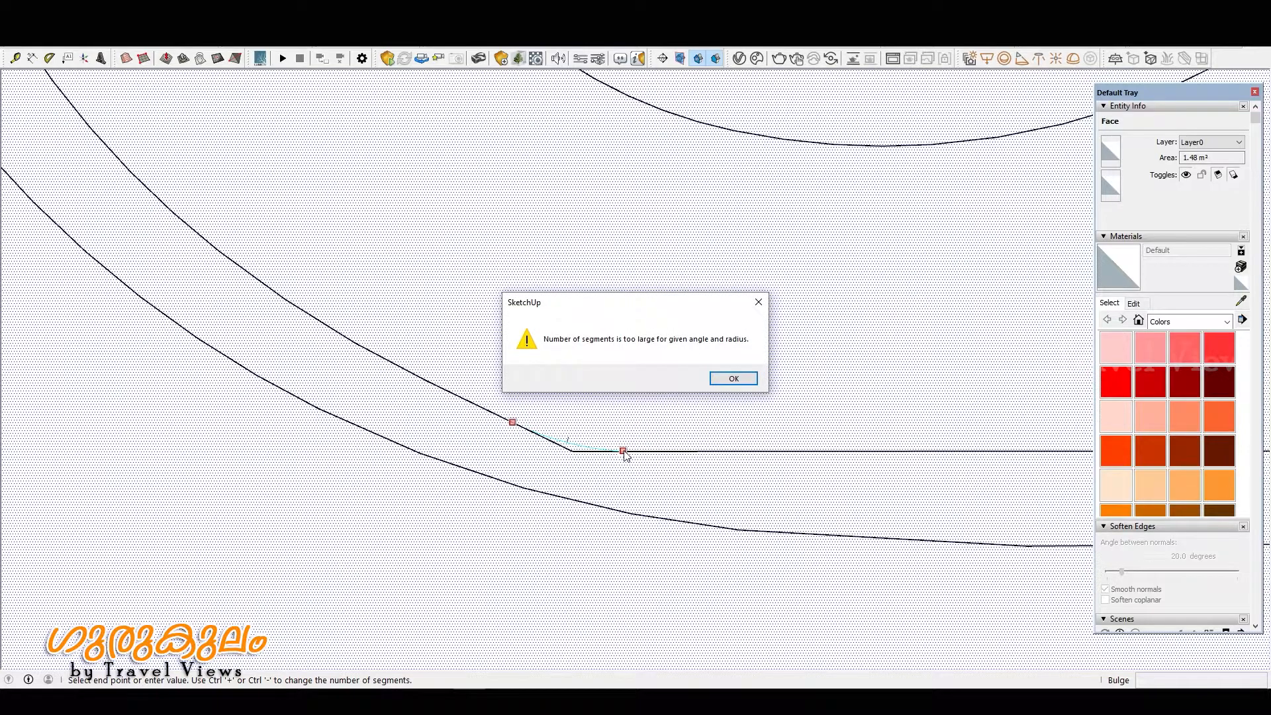
{"action": "left_click", "coordinate": [733, 379]}
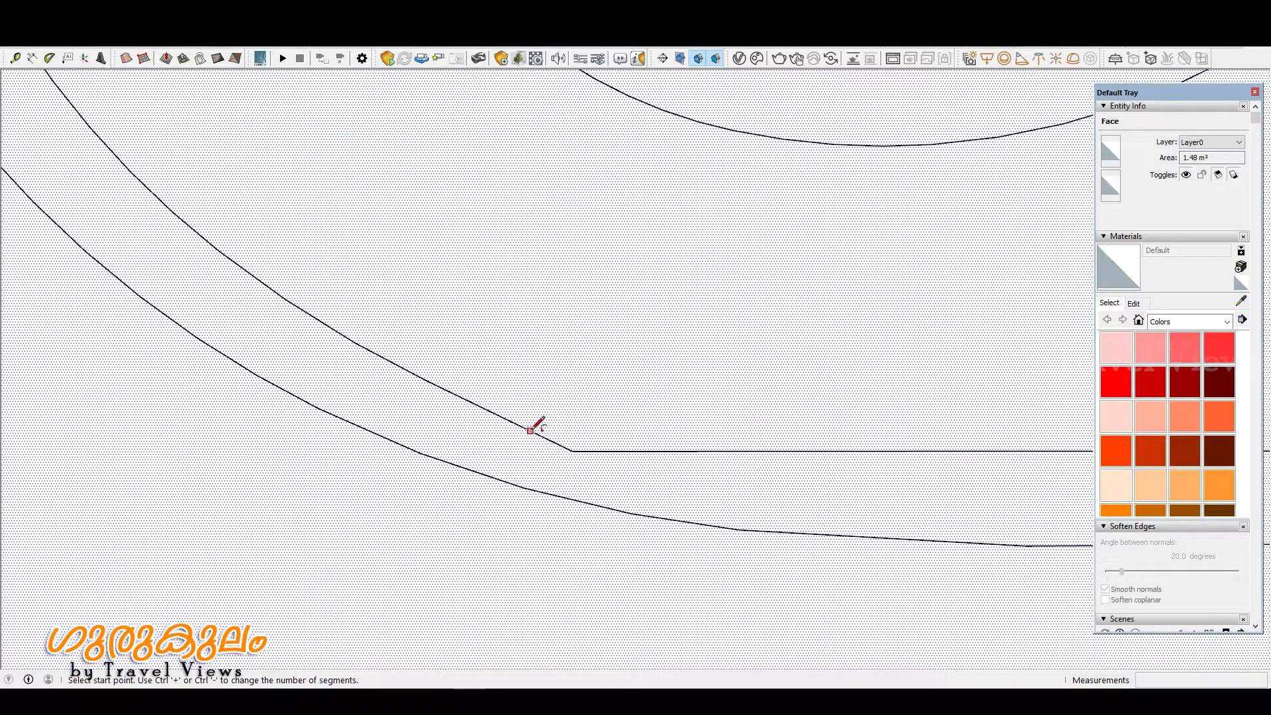
- Round the middle scroll's inner corner with a two-point arc between edge points farther from the corner, trimming off the sharp corner
{"action": "left_click", "coordinate": [479, 406]}
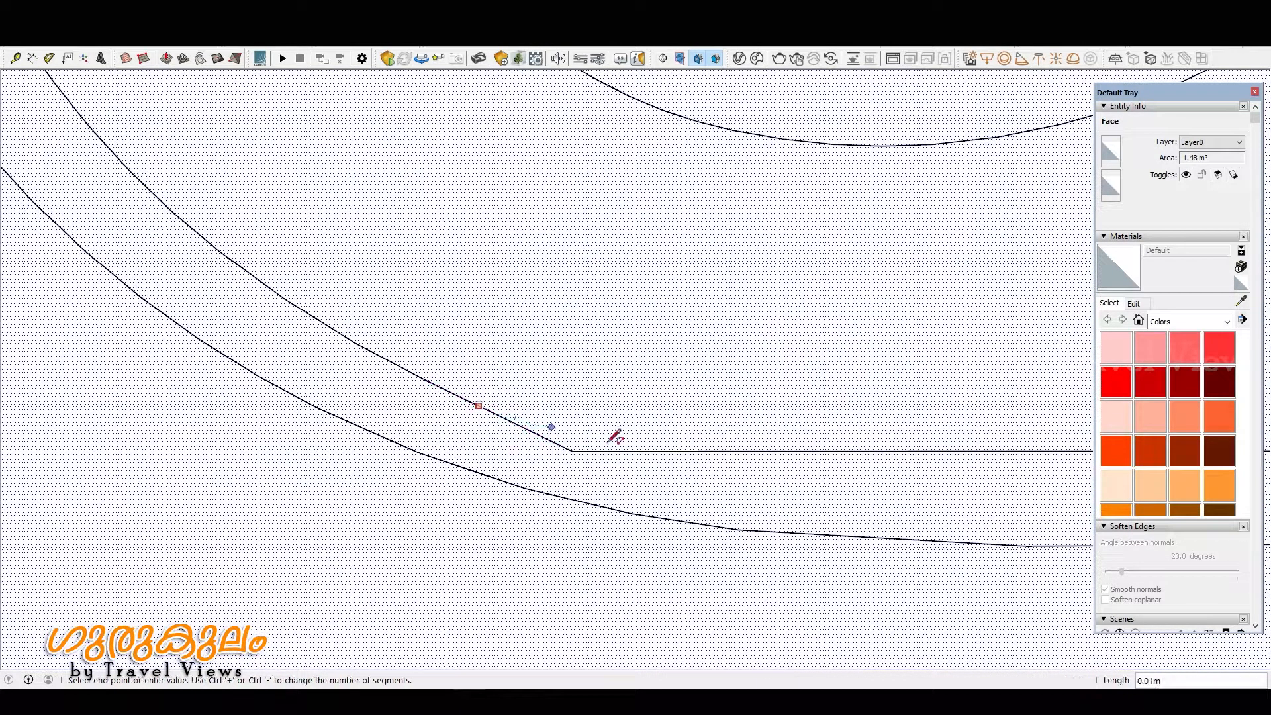
{"action": "double_click", "coordinate": [681, 448]}
{"action": "key", "text": "space"}
{"action": "scroll", "coordinate": [665, 480], "scroll_direction": "down", "scroll_amount": 8}
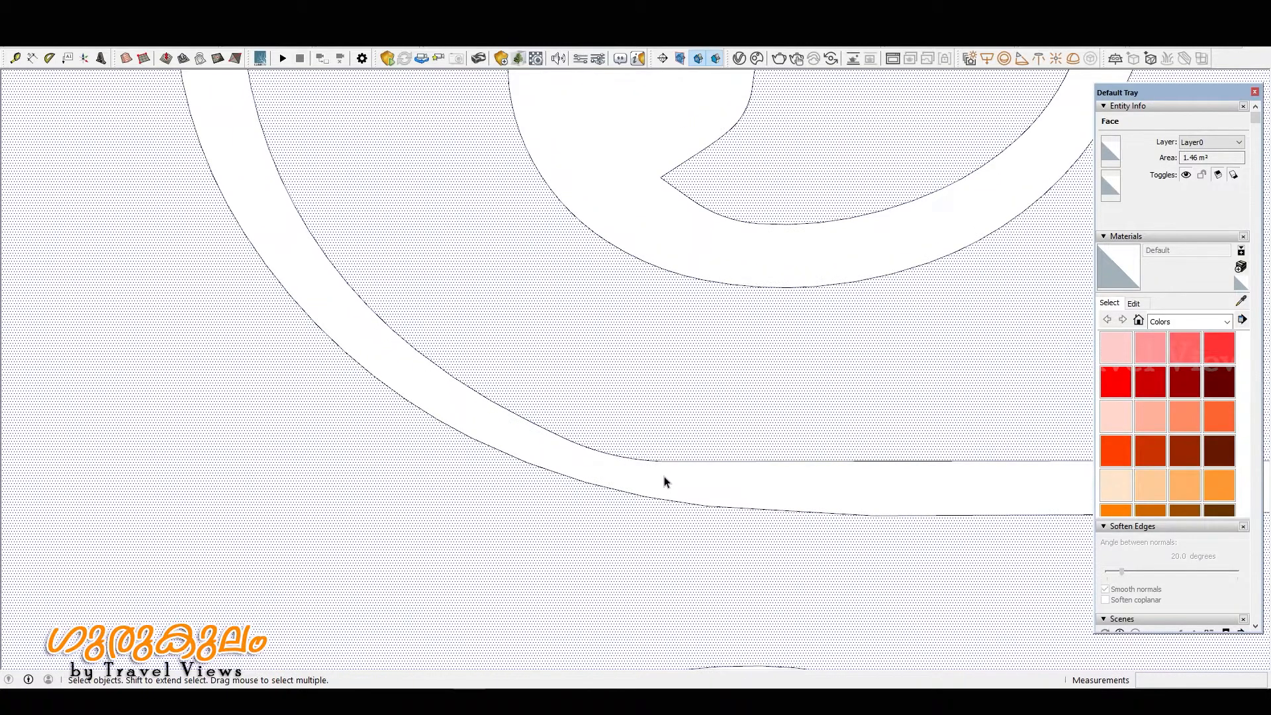
- Examine the middle scroll's rounded corner and face separation, and compare it with the unseparated upper scroll
{"action": "scroll", "coordinate": [755, 450], "scroll_direction": "down", "scroll_amount": 3}
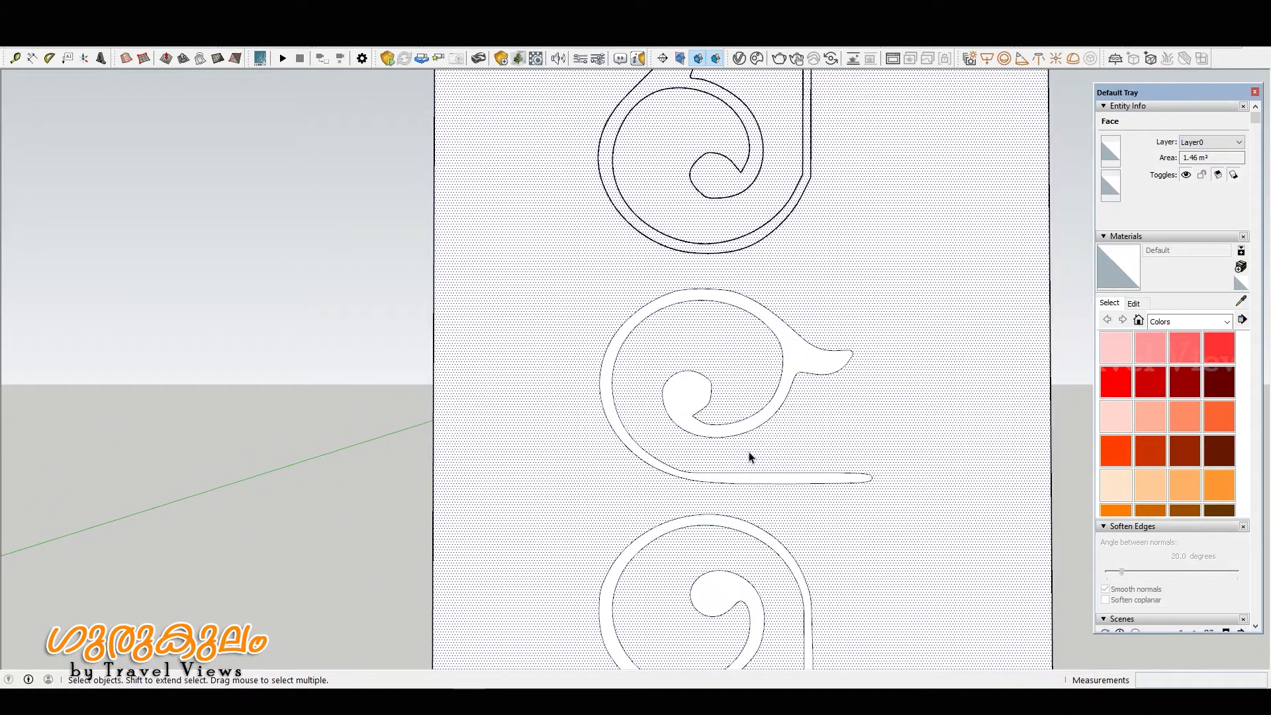
{"action": "scroll", "coordinate": [687, 483], "scroll_direction": "up", "scroll_amount": 5}
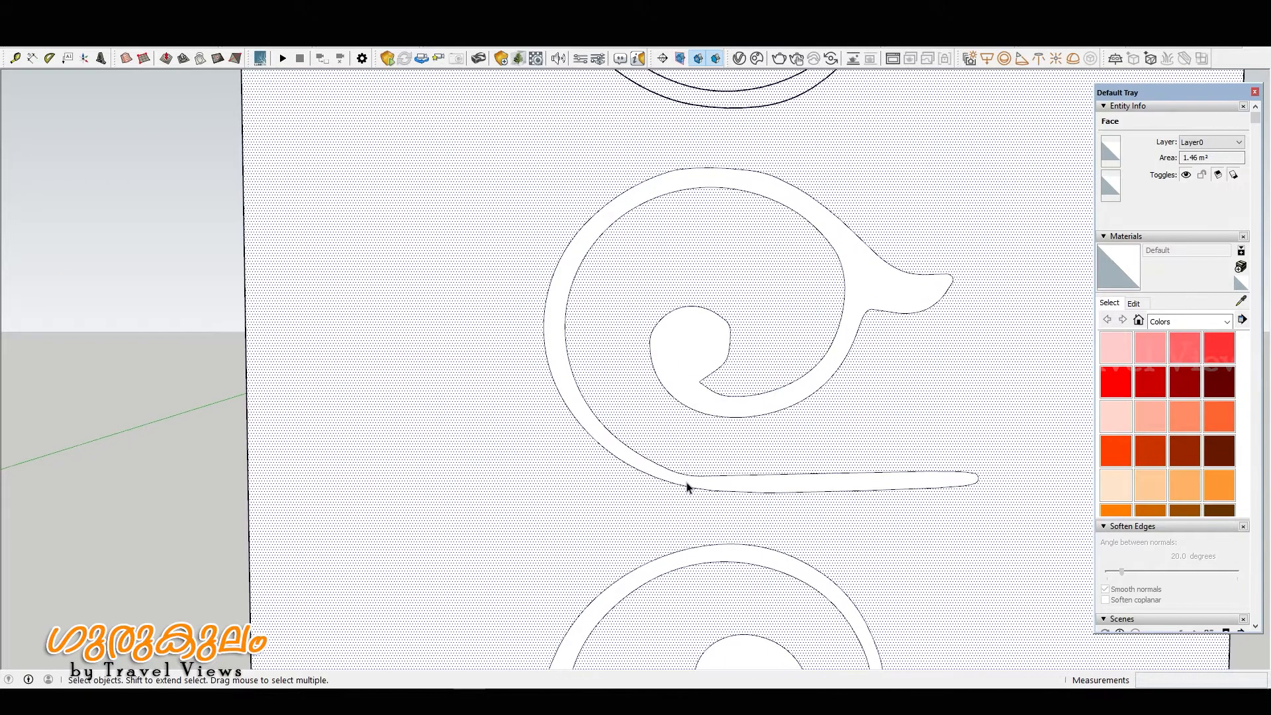
{"action": "scroll", "coordinate": [641, 450], "scroll_direction": "down", "scroll_amount": 3}
{"action": "scroll", "coordinate": [667, 414], "scroll_direction": "down", "scroll_amount": 2}
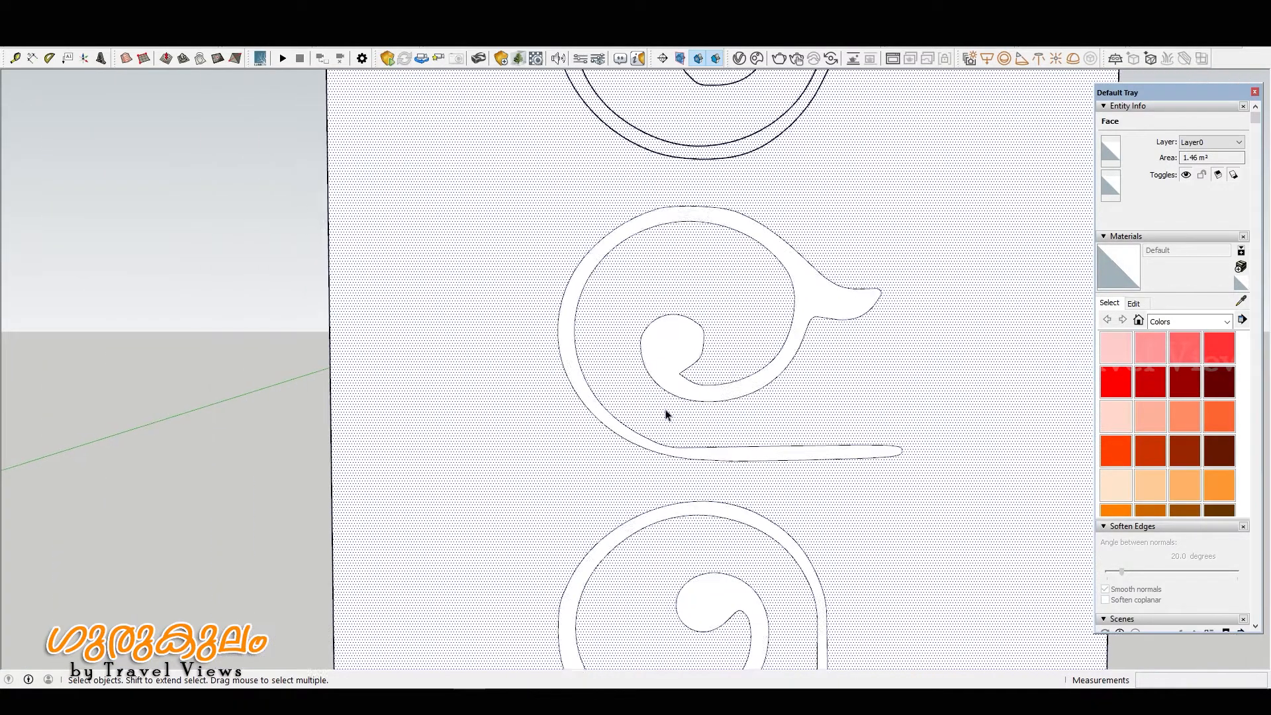
{"action": "scroll", "coordinate": [701, 272], "scroll_direction": "up", "scroll_amount": 1}
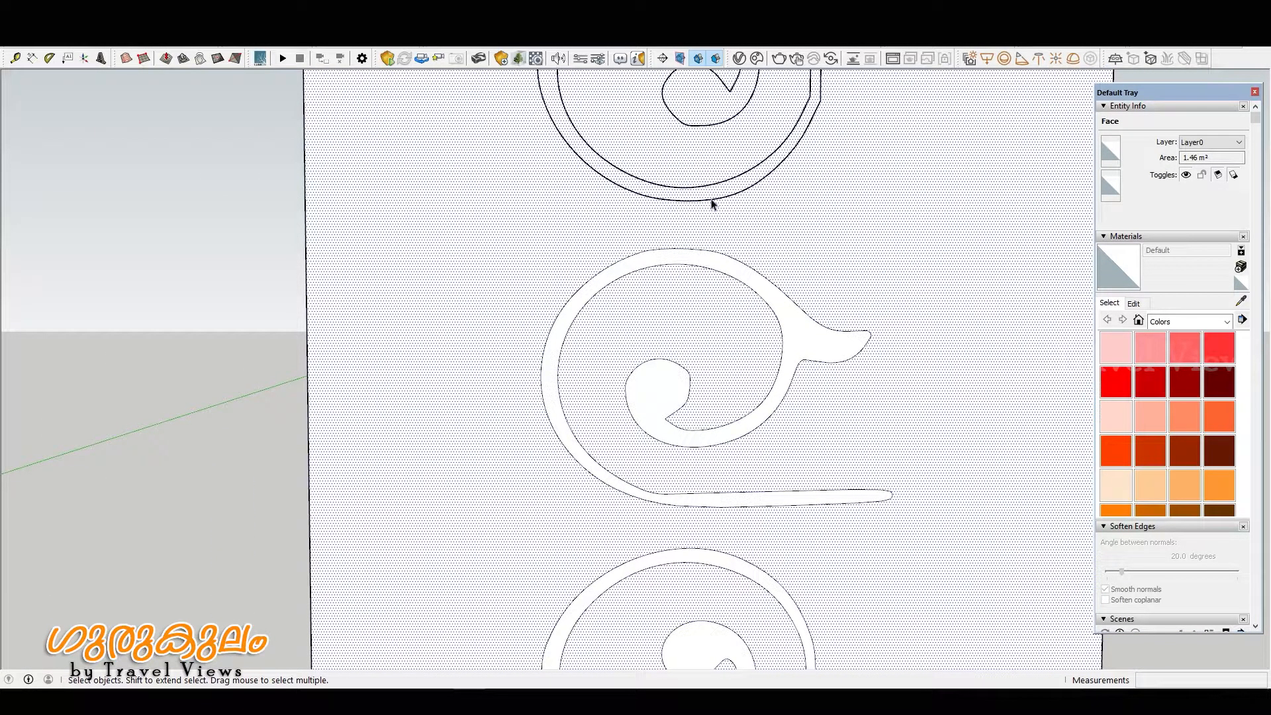
{"action": "scroll", "coordinate": [676, 167], "scroll_direction": "down", "scroll_amount": 2}
{"action": "scroll", "coordinate": [707, 250], "scroll_direction": "up", "scroll_amount": 3}
{"action": "scroll", "coordinate": [719, 352], "scroll_direction": "up", "scroll_amount": 2}
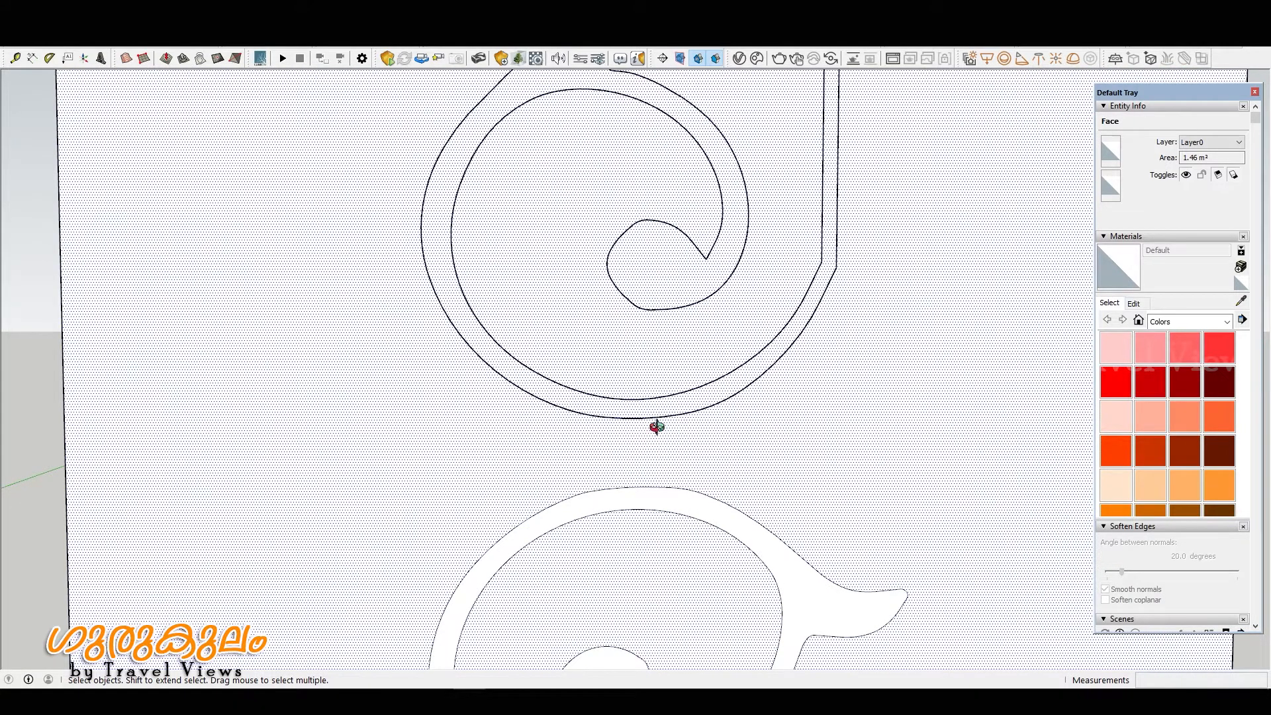
{"action": "middle_click_drag", "start_coordinate": [656, 427], "coordinate": [721, 444]}
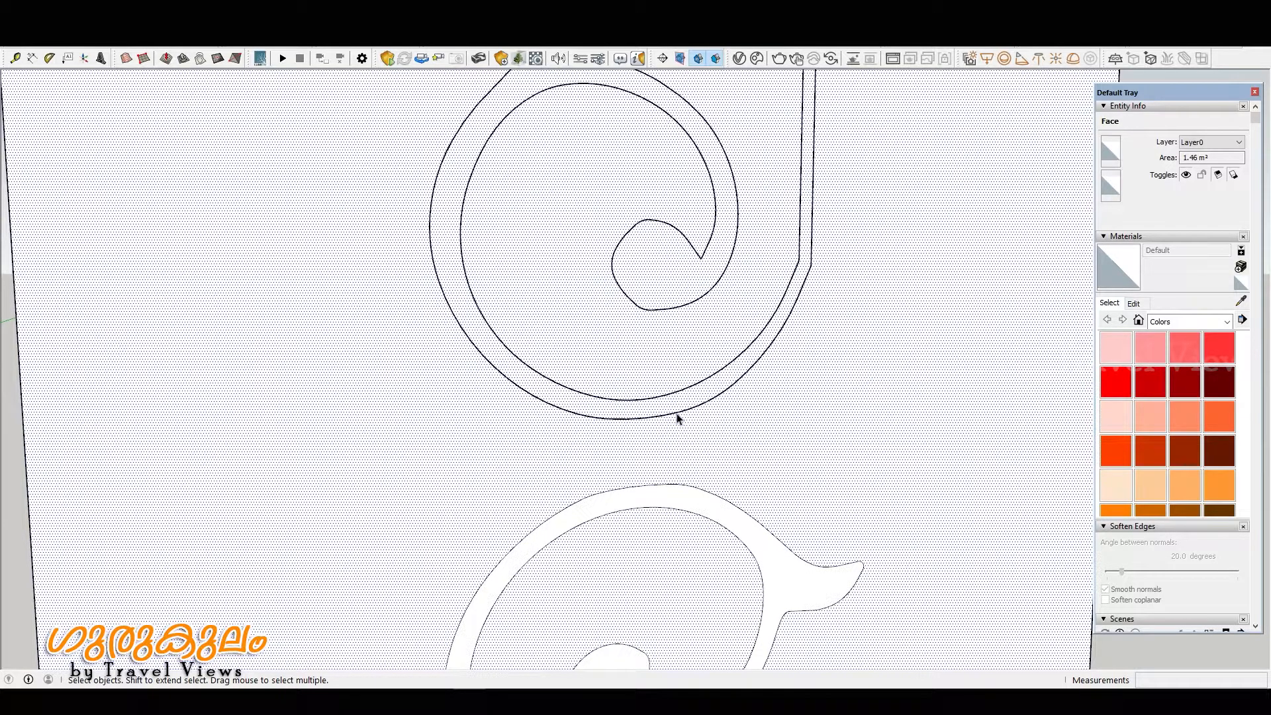
{"action": "scroll", "coordinate": [675, 419], "scroll_direction": "down", "scroll_amount": 2}
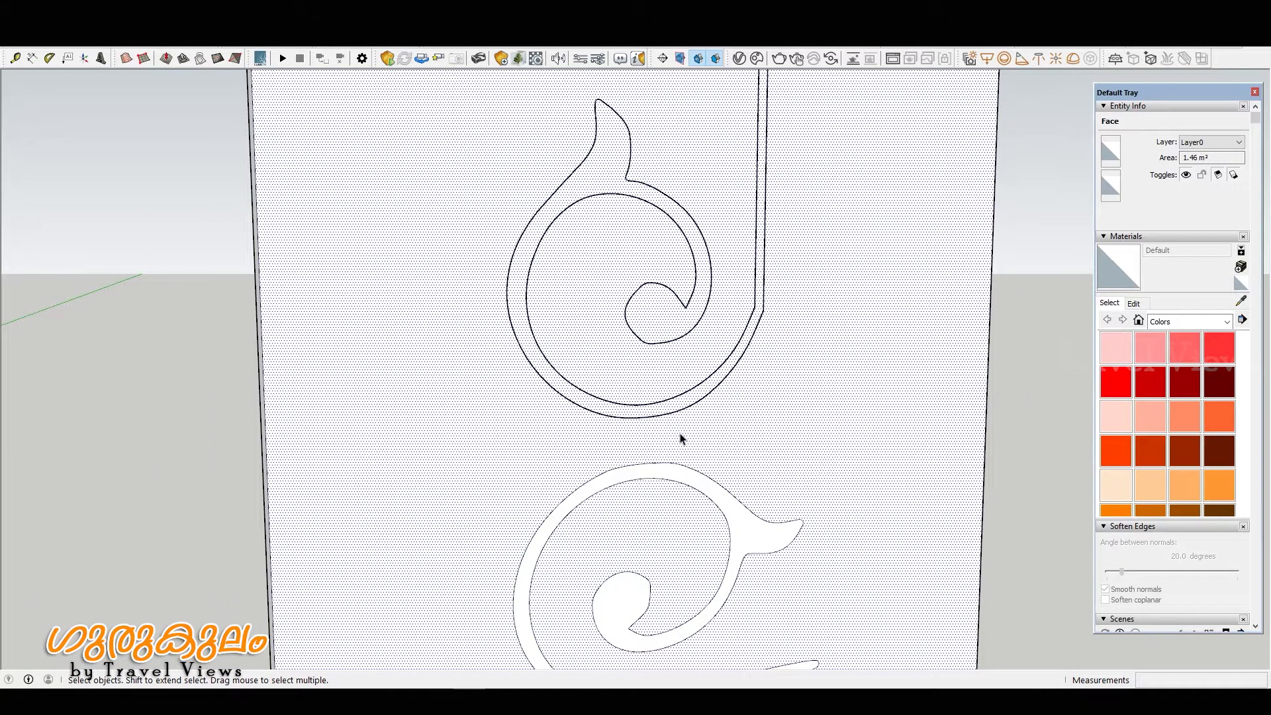
{"action": "middle_click_drag", "start_coordinate": [680, 439], "coordinate": [649, 499]}
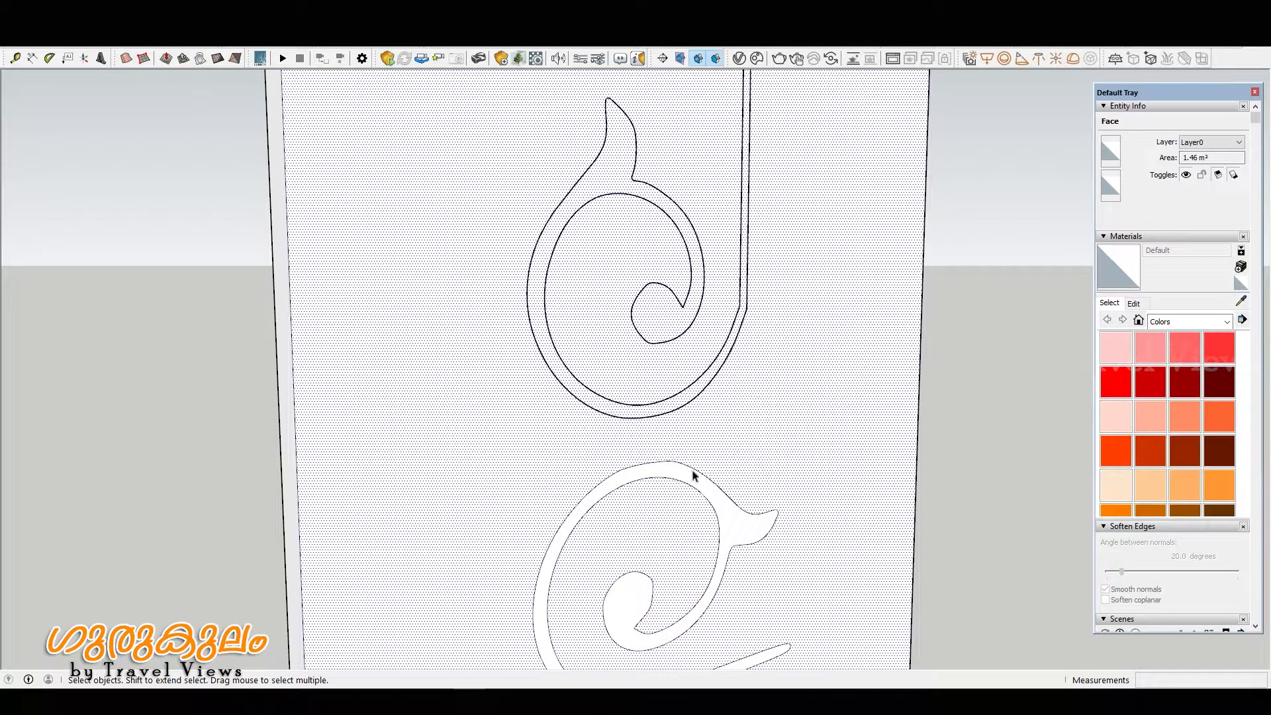
- Round the inner corner where the upper scroll meets its long stem with a two-point arc, and erase the leftover corner edges
{"action": "scroll", "coordinate": [689, 422], "scroll_direction": "up", "scroll_amount": 6}
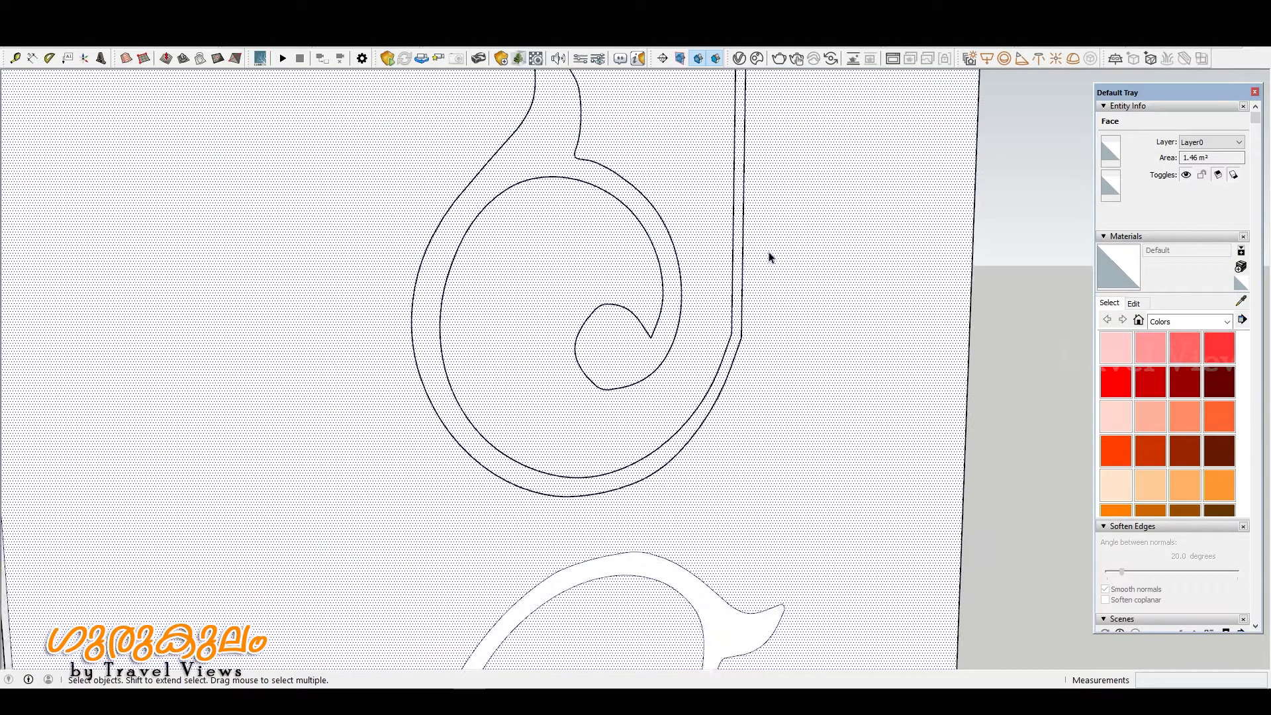
{"action": "scroll", "coordinate": [705, 356], "scroll_direction": "up", "scroll_amount": 4}
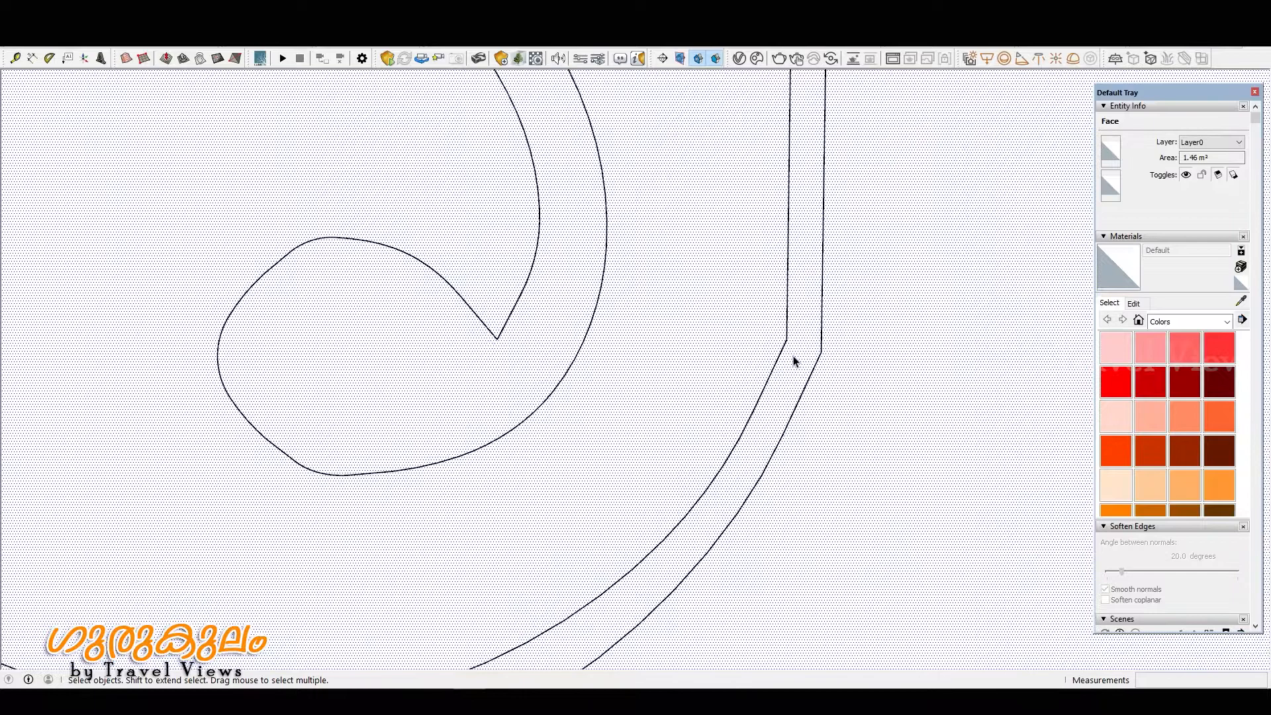
{"action": "key", "text": "a"}
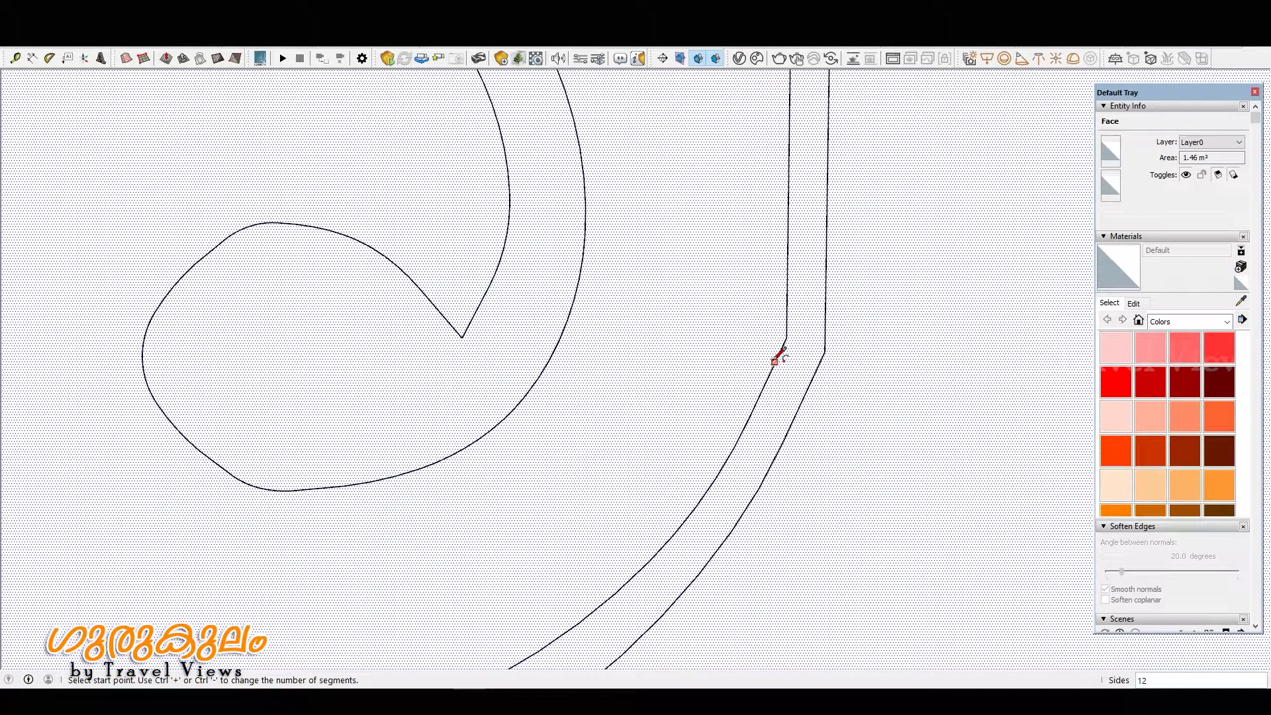
{"action": "left_click", "coordinate": [774, 364]}
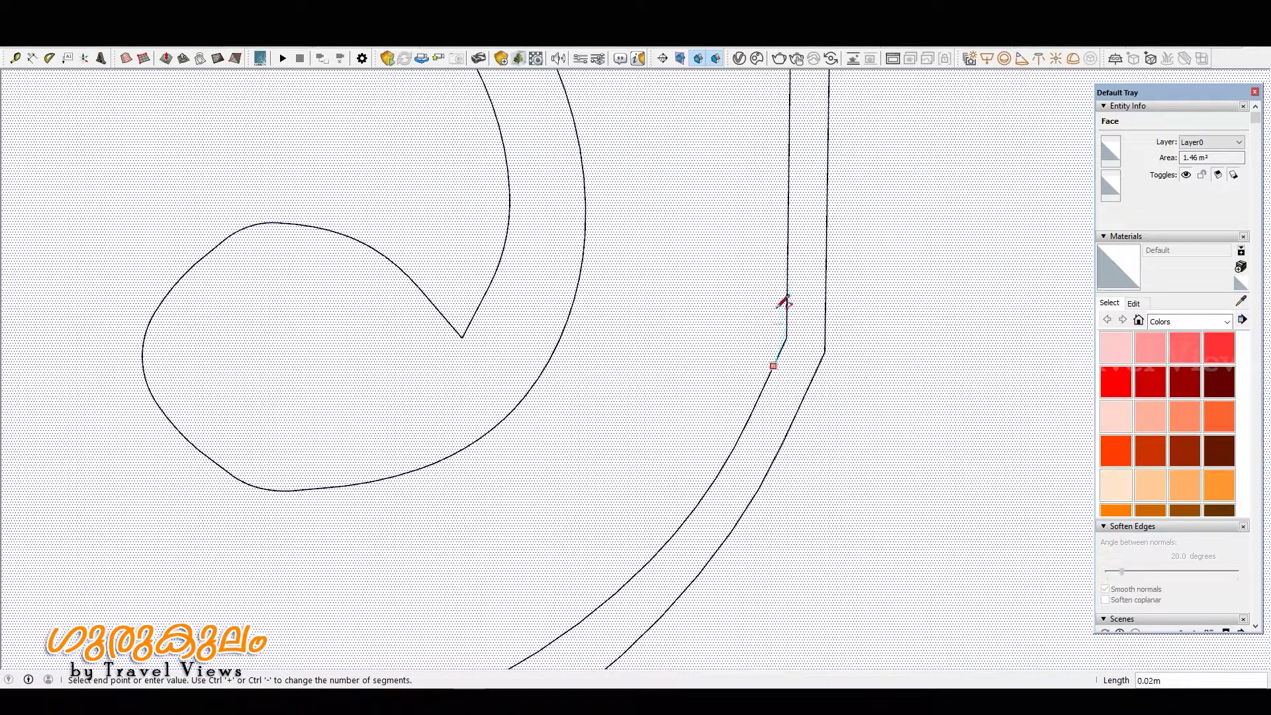
{"action": "key", "text": "Escape"}
{"action": "left_click", "coordinate": [750, 416]}
{"action": "left_click", "coordinate": [788, 219]}
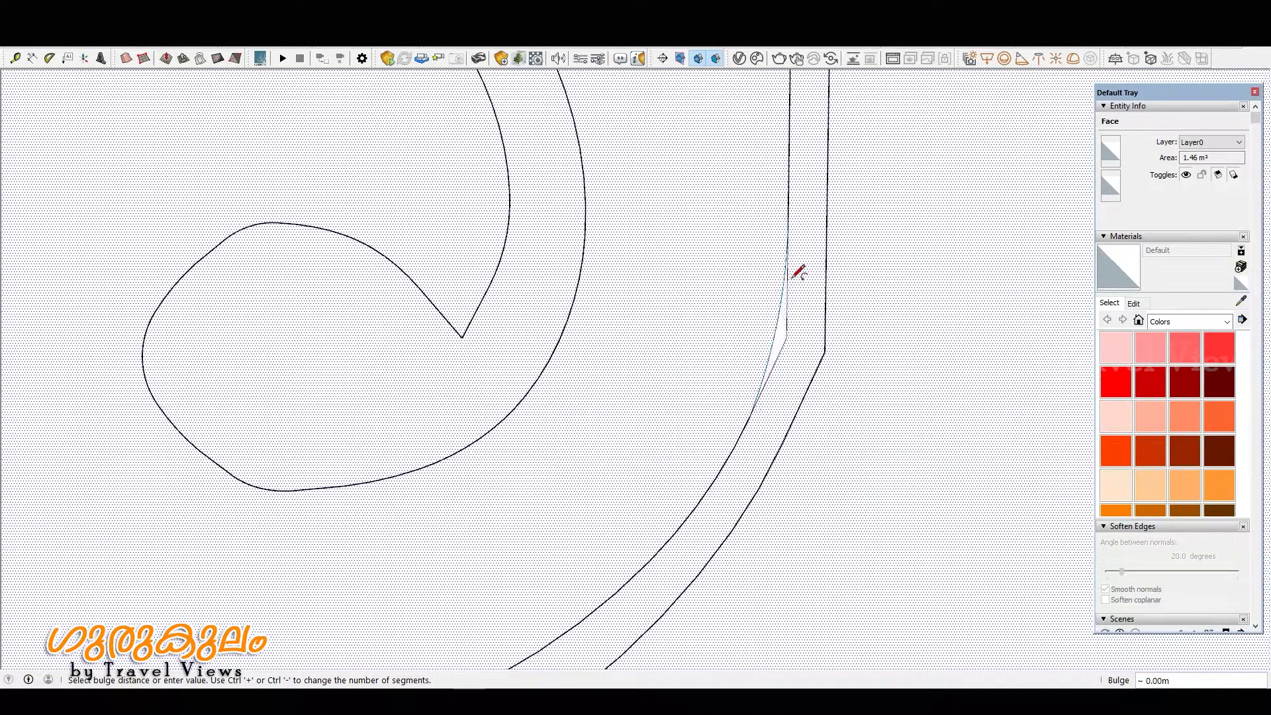
{"action": "left_click", "coordinate": [799, 271]}
{"action": "key", "text": "space"}
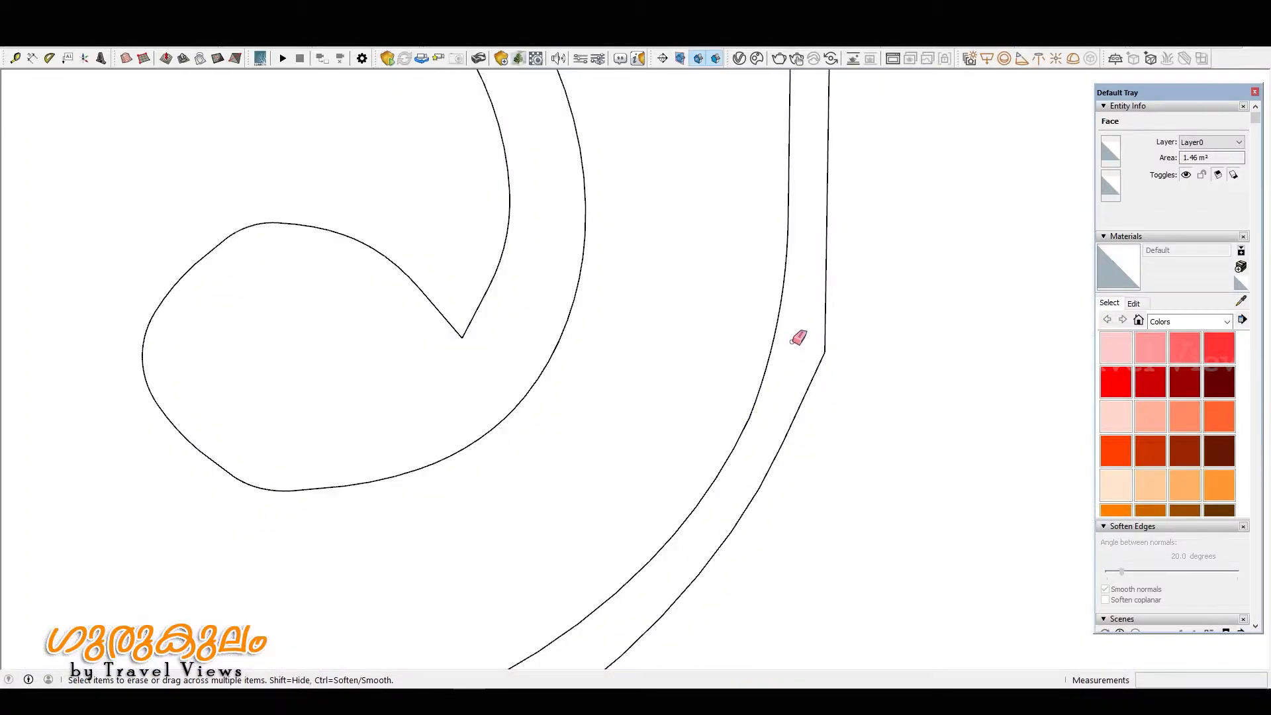
{"action": "left_click", "coordinate": [793, 348]}
{"action": "scroll", "coordinate": [796, 343], "scroll_direction": "down", "scroll_amount": 3}
{"action": "scroll", "coordinate": [797, 341], "scroll_direction": "down", "scroll_amount": 3}
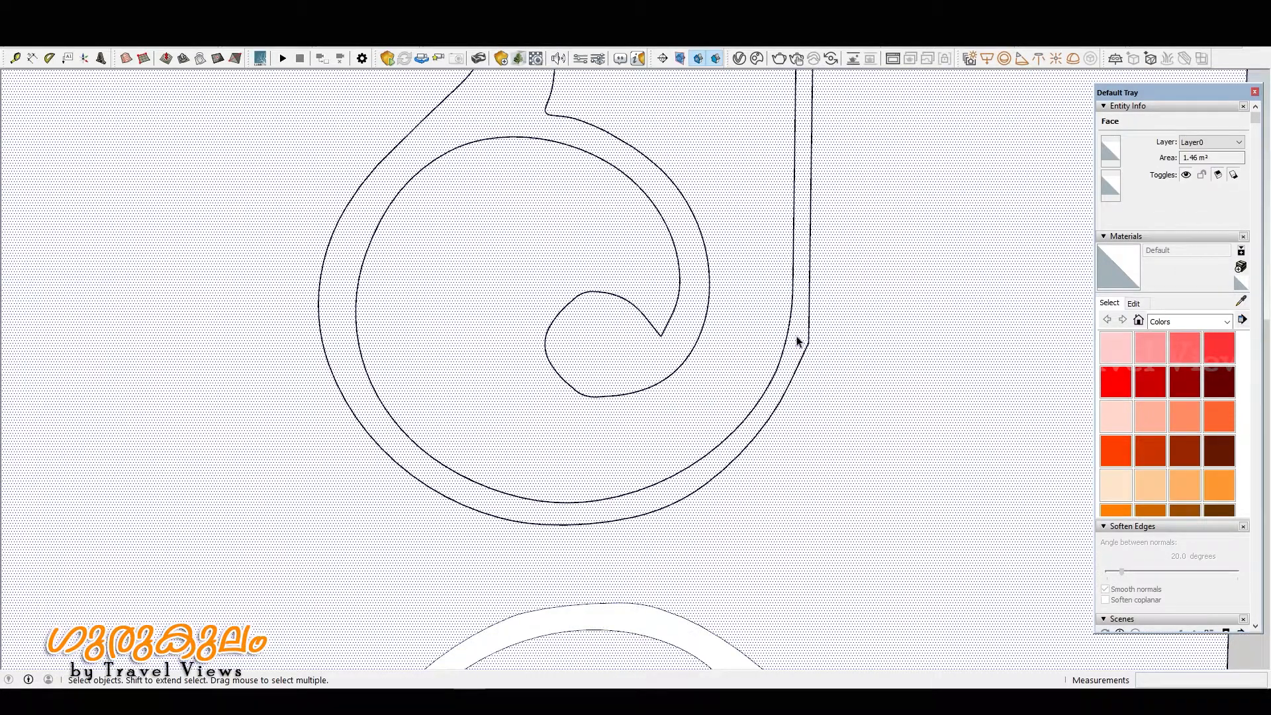
- Round the outer corner where the upper scroll's curve meets its long stem with a two-point arc between the two adjoining edges
{"action": "middle_click_drag", "start_coordinate": [819, 382], "coordinate": [721, 366]}
{"action": "scroll", "coordinate": [834, 380], "scroll_direction": "up", "scroll_amount": 2}
{"action": "middle_click_drag", "start_coordinate": [845, 375], "coordinate": [746, 376]}
{"action": "scroll", "coordinate": [801, 351], "scroll_direction": "up", "scroll_amount": 2}
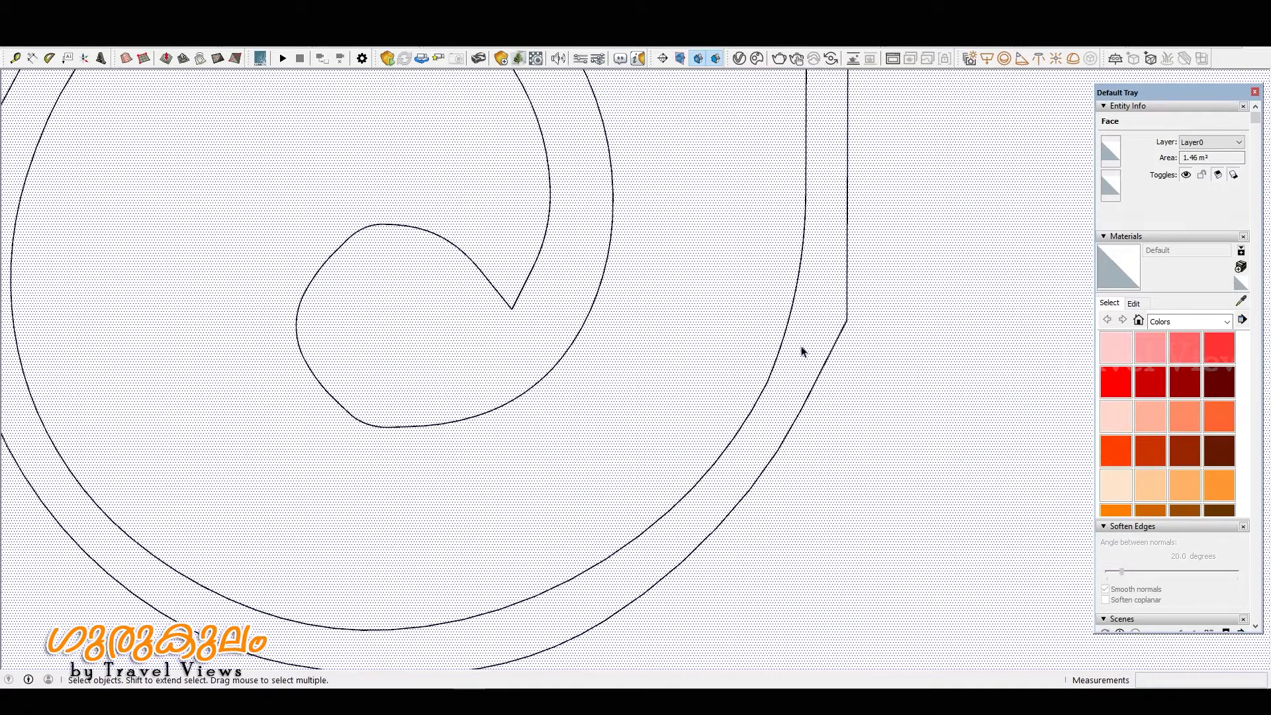
{"action": "key", "text": "a"}
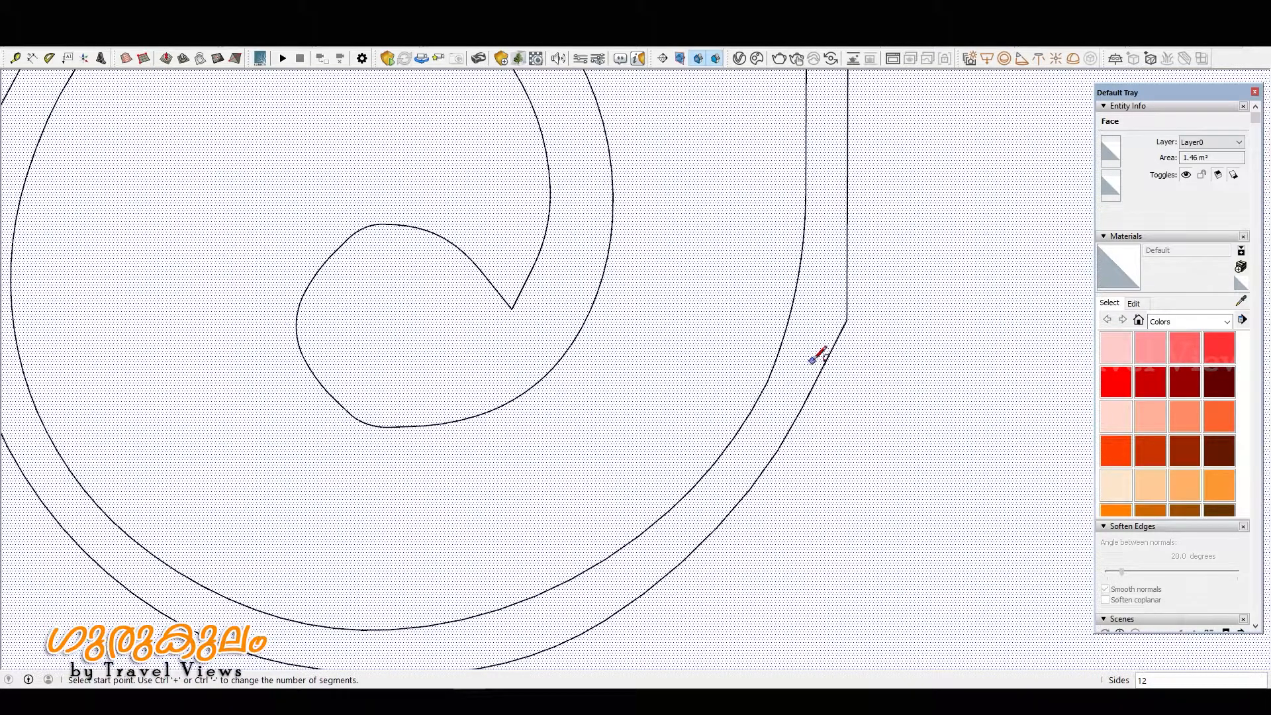
{"action": "left_click", "coordinate": [820, 372]}
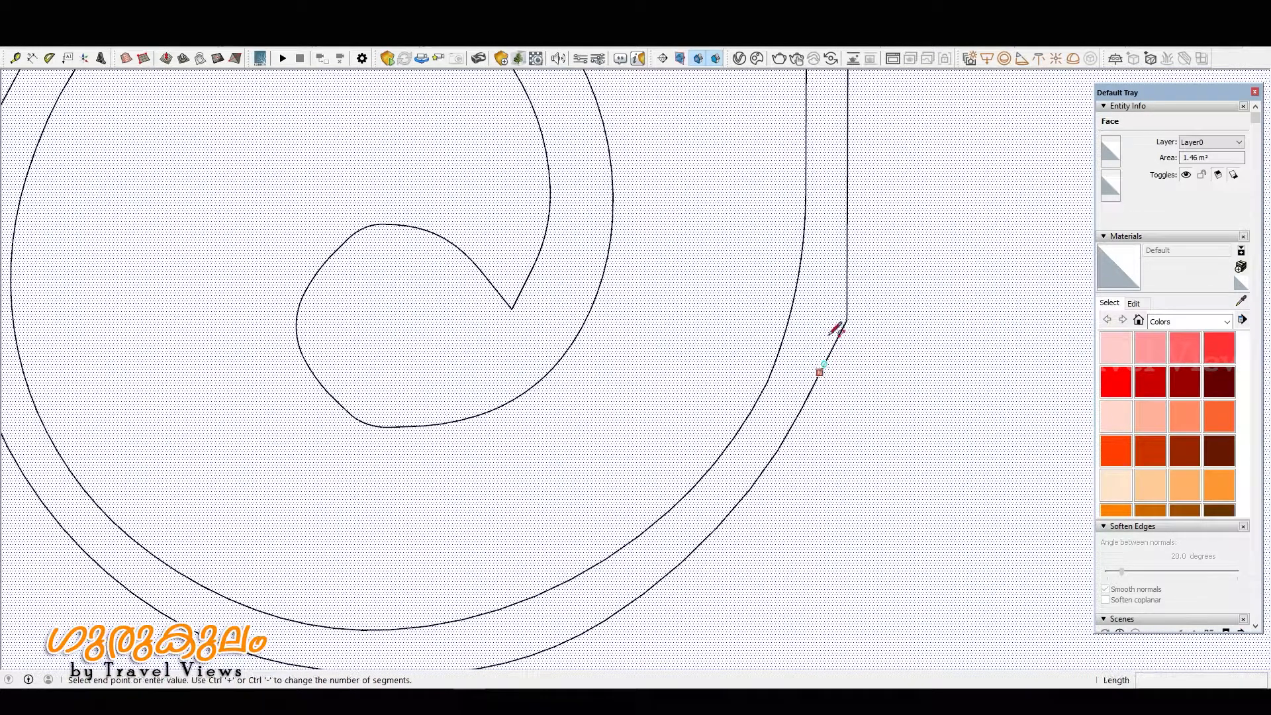
{"action": "double_click", "coordinate": [847, 259]}
{"action": "key", "text": "space"}
- Push the upper scroll face 0.03 m back through the panel with Push/Pull to cut it out
{"action": "scroll", "coordinate": [739, 297], "scroll_direction": "down", "scroll_amount": 5}
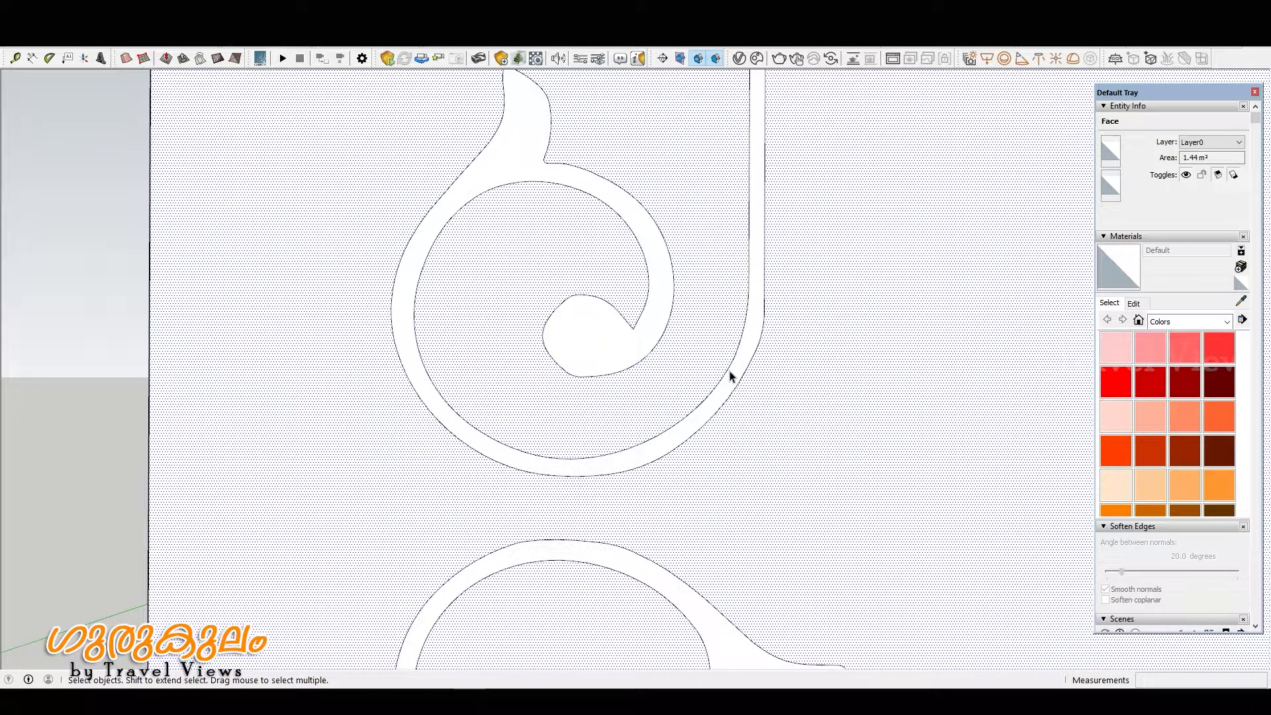
{"action": "scroll", "coordinate": [730, 376], "scroll_direction": "down", "scroll_amount": 5}
{"action": "middle_click_drag", "start_coordinate": [728, 372], "coordinate": [706, 497]}
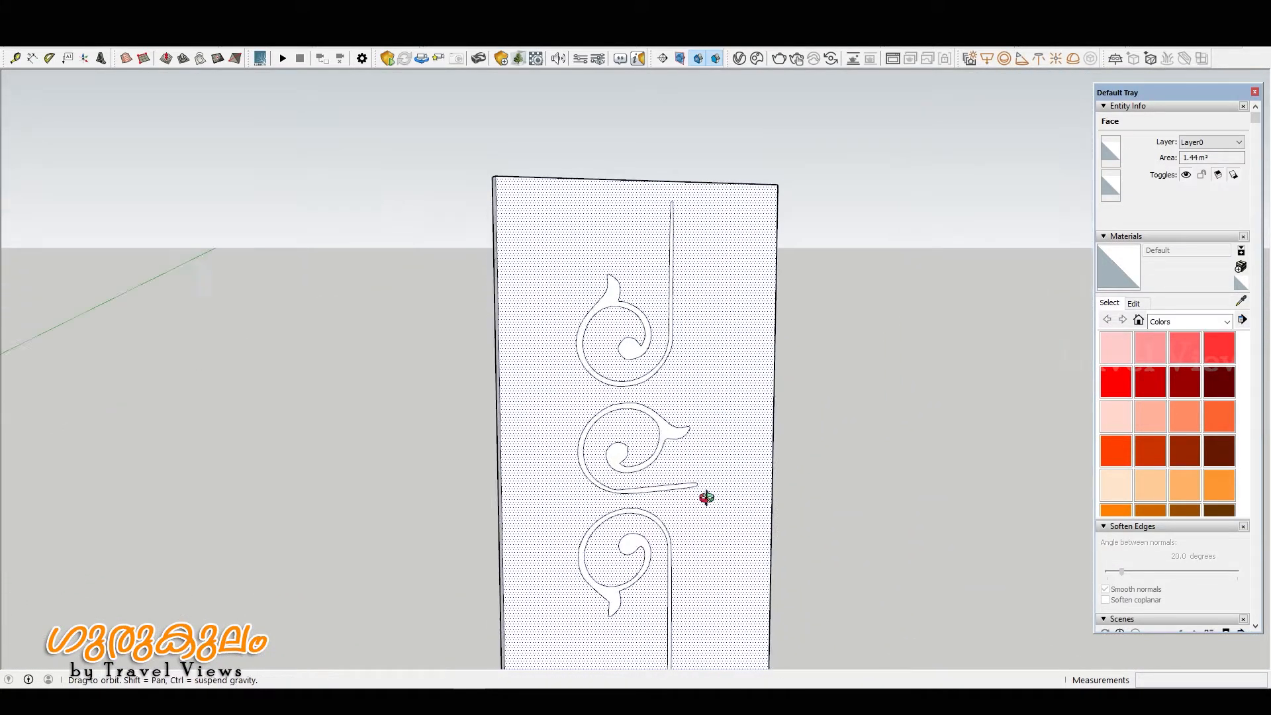
{"action": "scroll", "coordinate": [664, 311], "scroll_direction": "down", "scroll_amount": 5}
{"action": "middle_click_drag", "start_coordinate": [664, 315], "coordinate": [674, 473]}
{"action": "scroll", "coordinate": [663, 339], "scroll_direction": "up", "scroll_amount": 5}
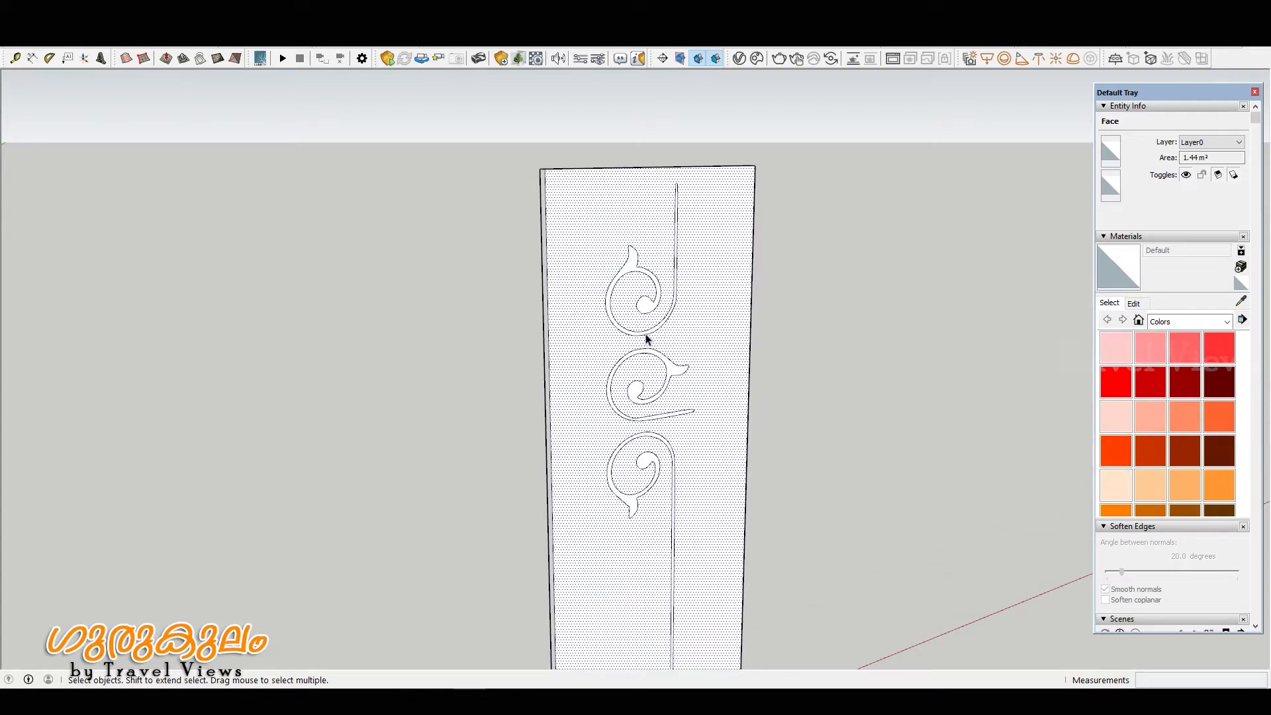
{"action": "scroll", "coordinate": [642, 297], "scroll_direction": "up", "scroll_amount": 2}
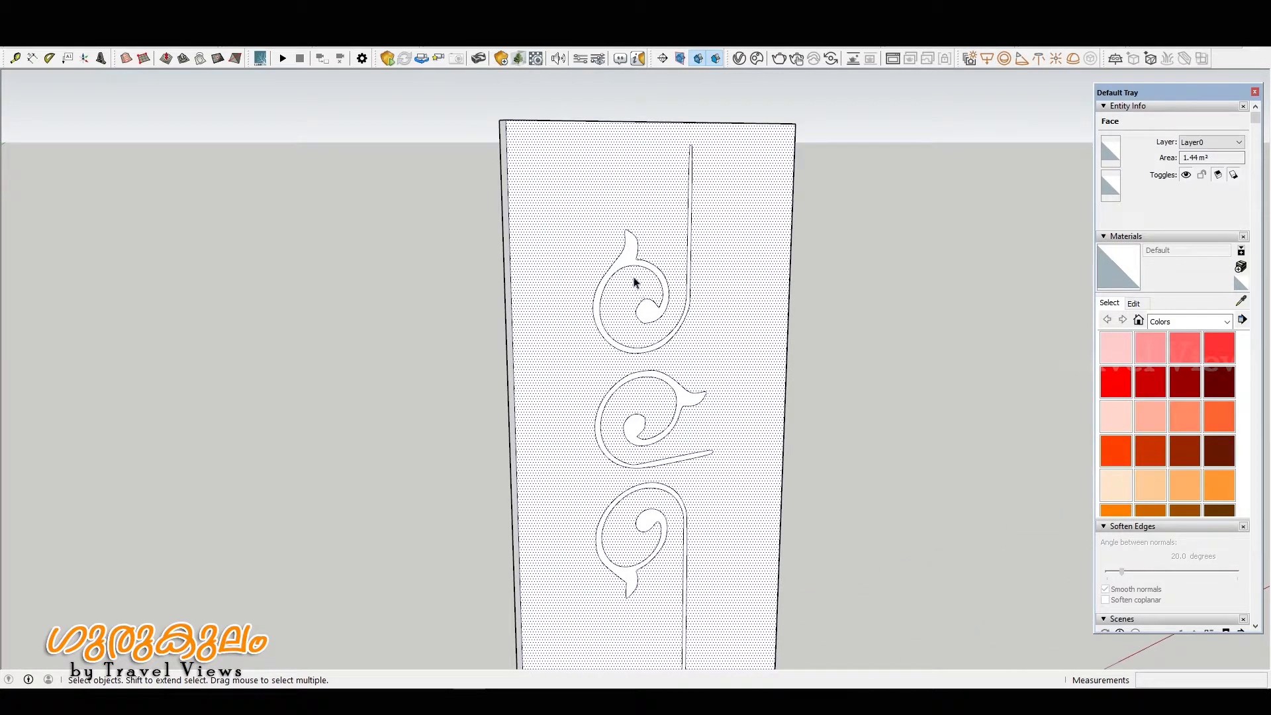
{"action": "left_click", "coordinate": [816, 298]}
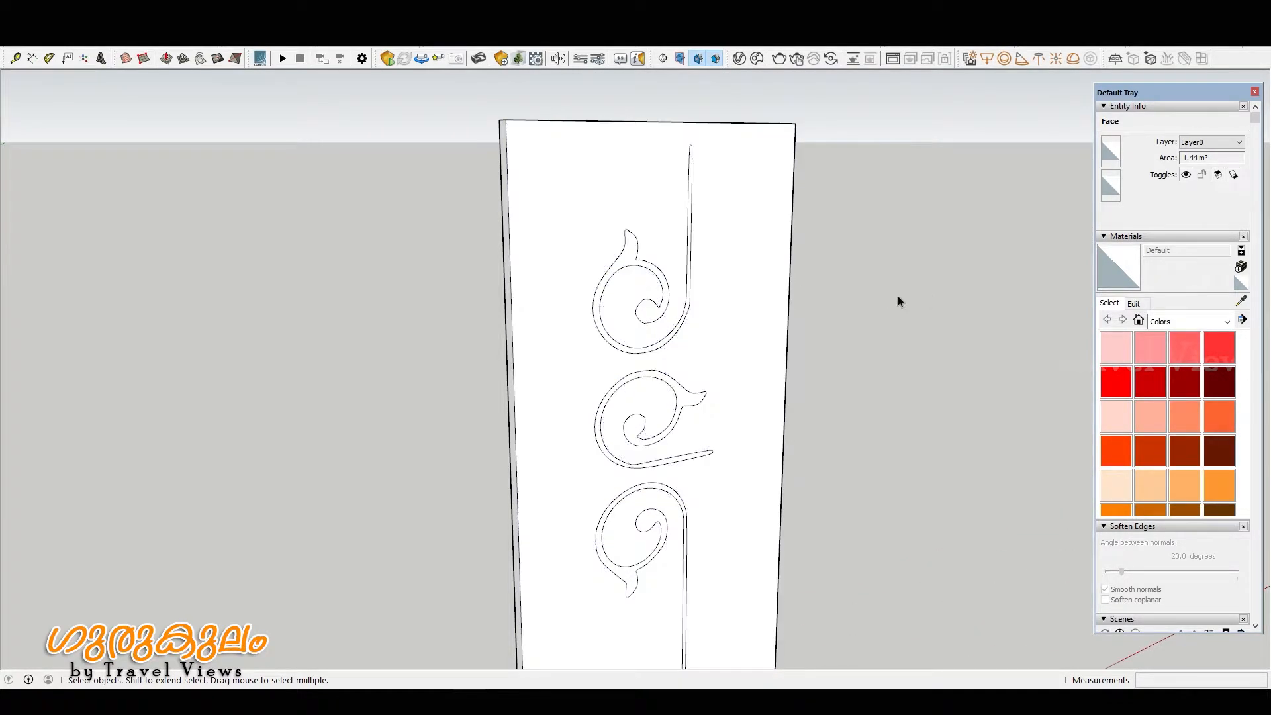
{"action": "key", "text": "p"}
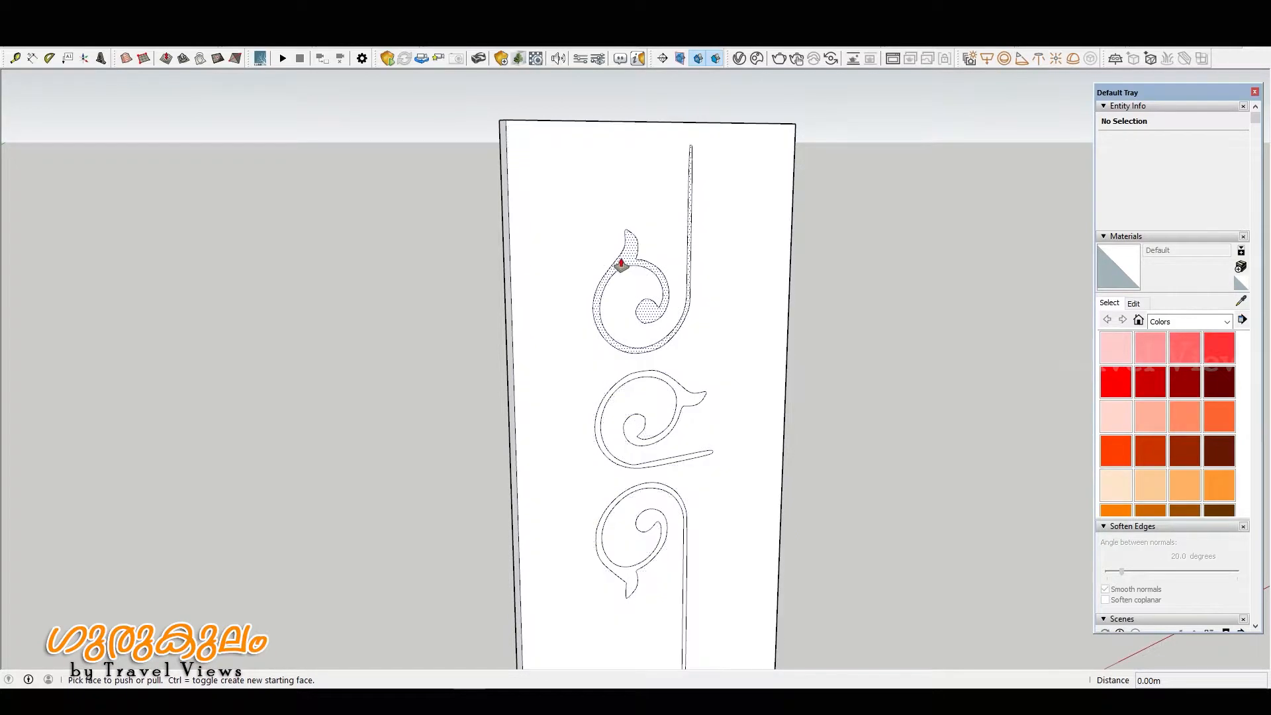
{"action": "left_click", "coordinate": [616, 272]}
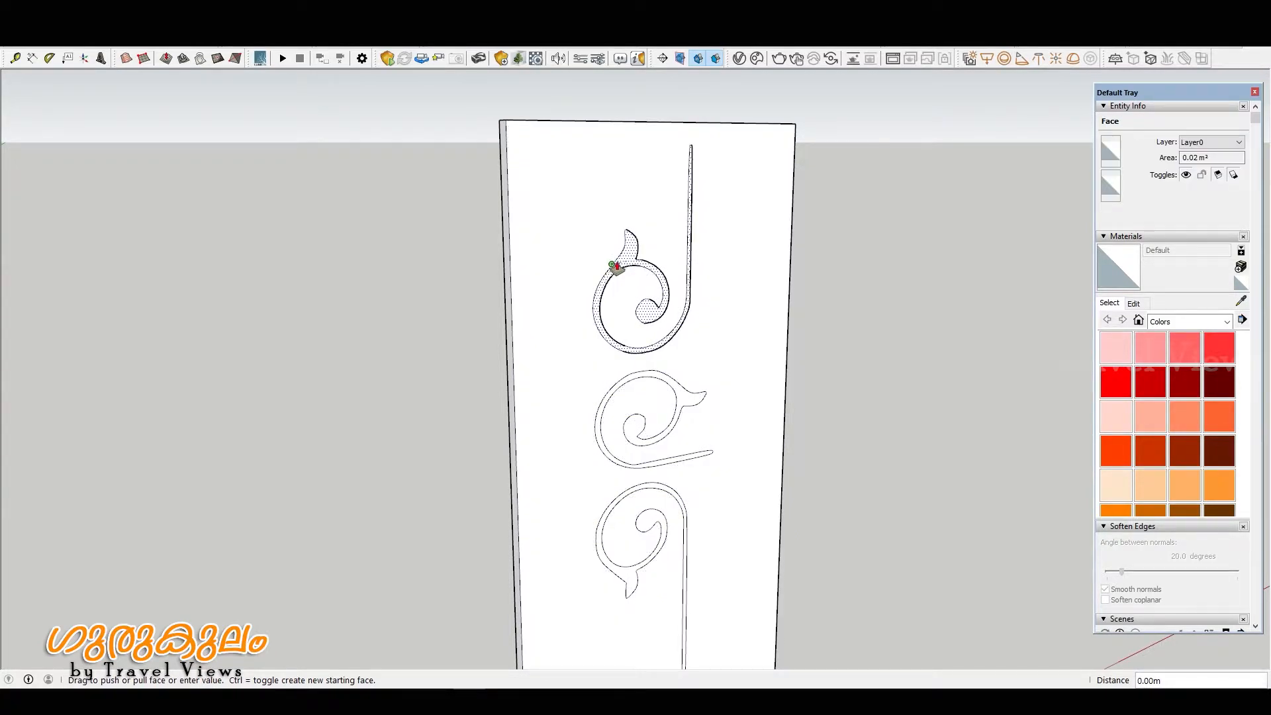
{"action": "scroll", "coordinate": [617, 267], "scroll_direction": "up", "scroll_amount": 3}
{"action": "left_click", "coordinate": [620, 266]}
- Repeat the same Push/Pull depth on the middle and lower scroll faces to cut them through the panel
{"action": "scroll", "coordinate": [505, 170], "scroll_direction": "down", "scroll_amount": 5}
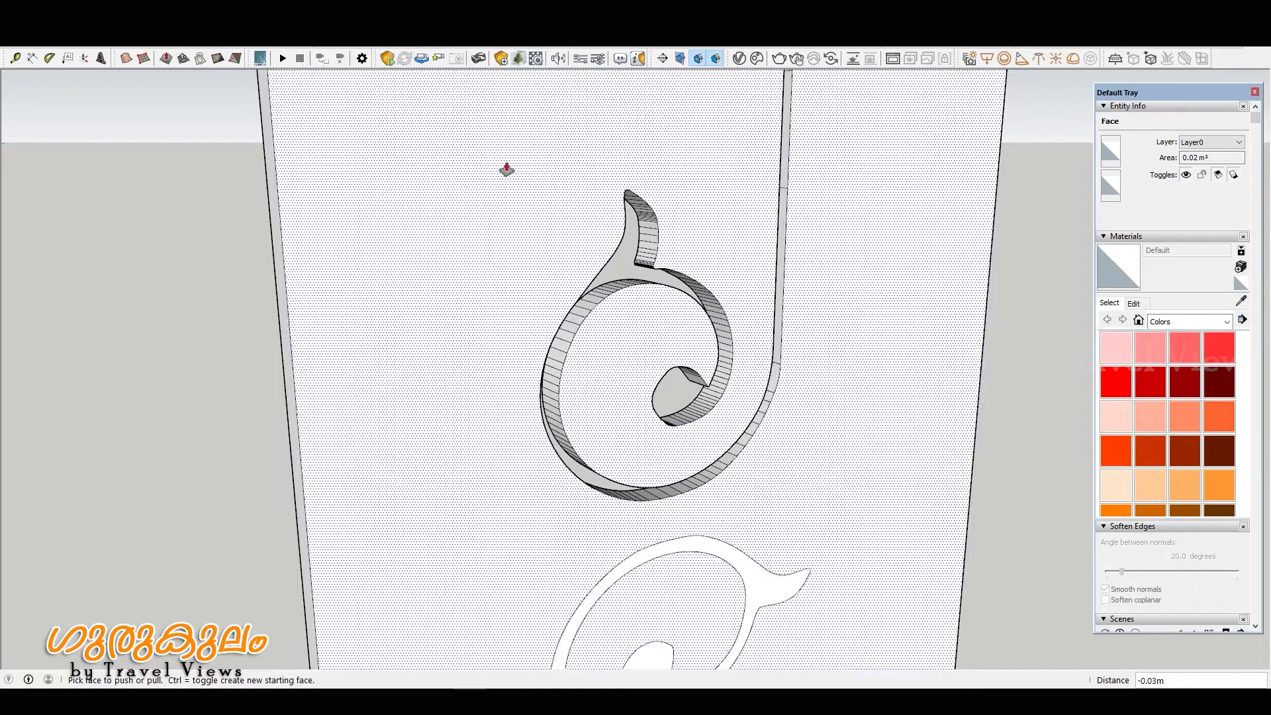
{"action": "scroll", "coordinate": [655, 410], "scroll_direction": "up", "scroll_amount": 4}
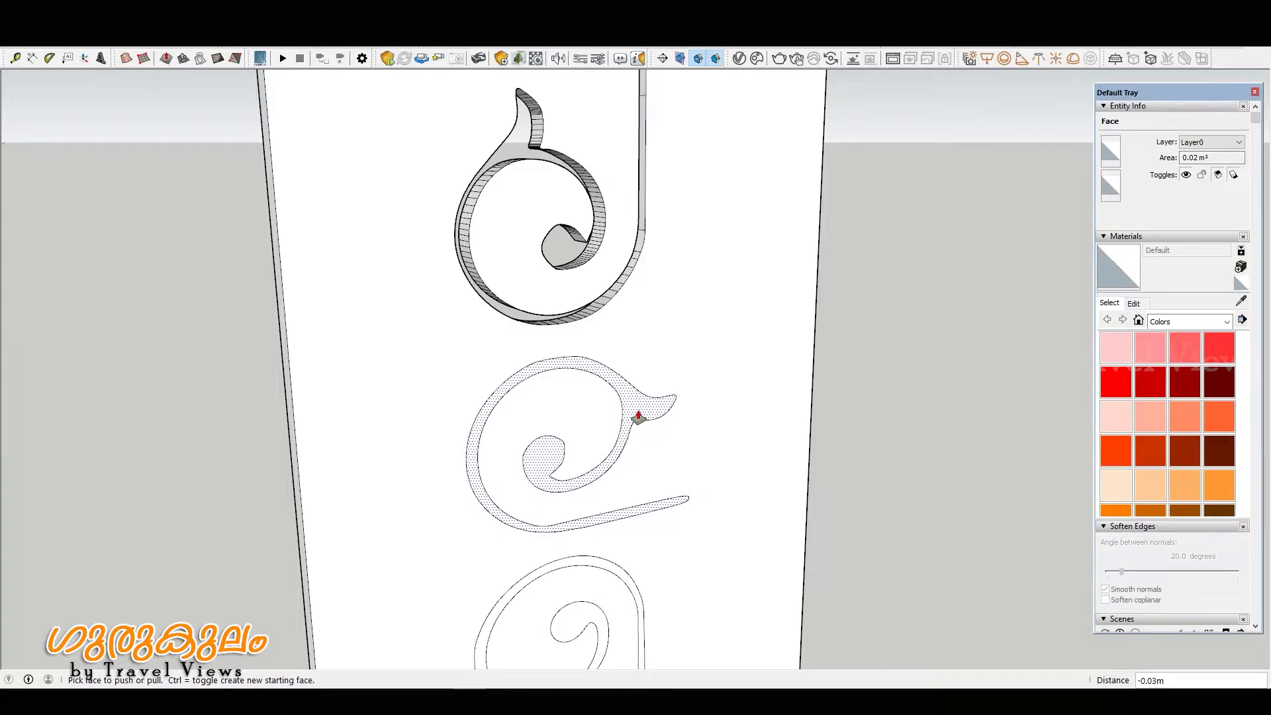
{"action": "double_click", "coordinate": [637, 417]}
{"action": "scroll", "coordinate": [640, 247], "scroll_direction": "down", "scroll_amount": 5}
{"action": "scroll", "coordinate": [615, 428], "scroll_direction": "up", "scroll_amount": 5}
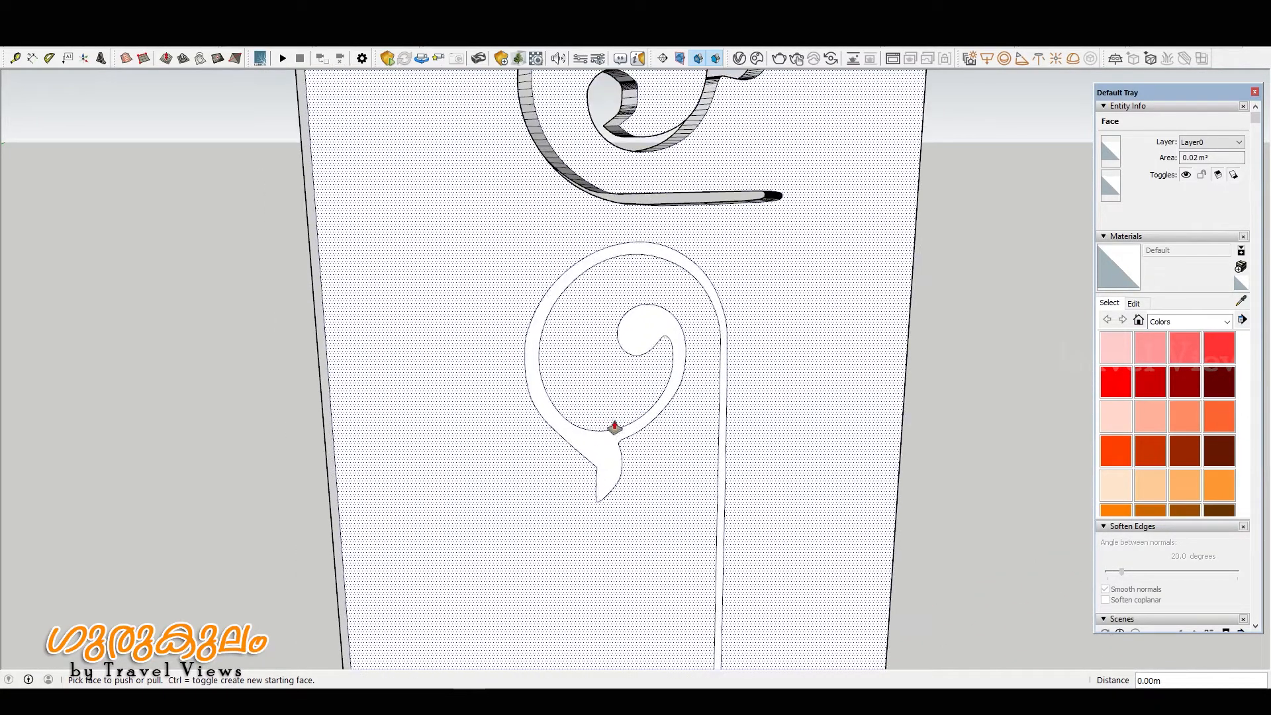
{"action": "double_click", "coordinate": [599, 461]}
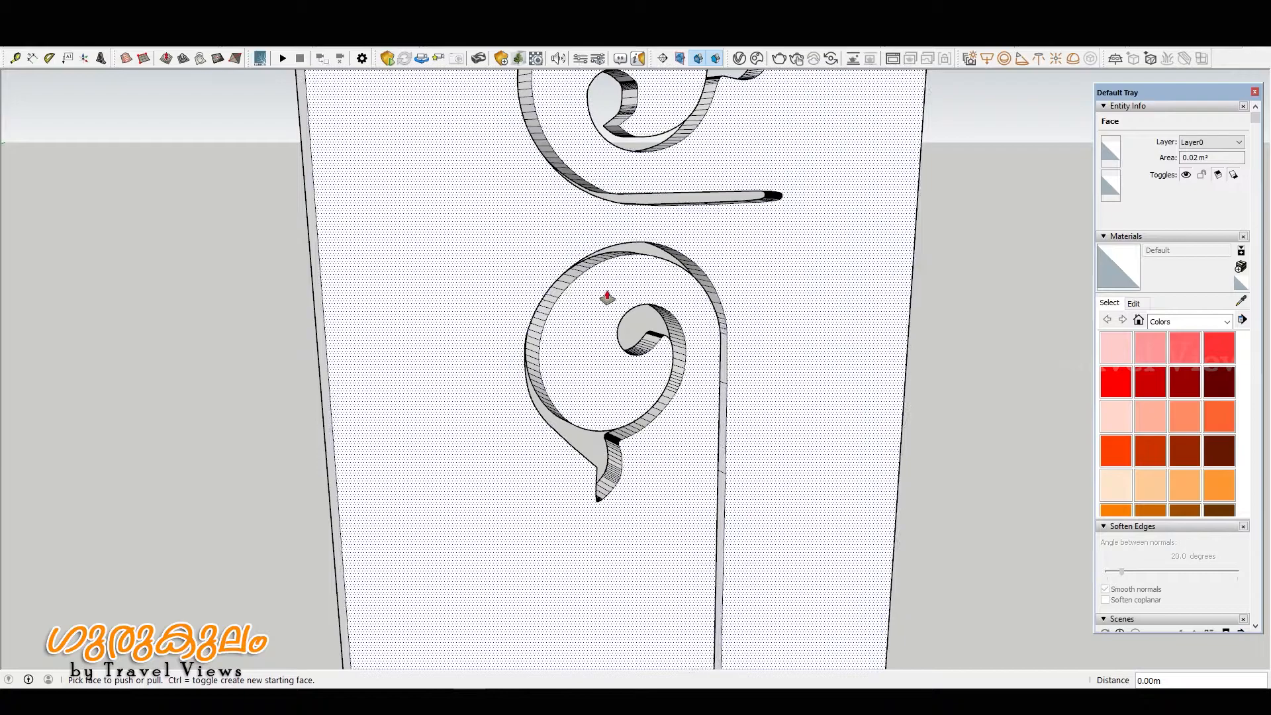
- Examine the panel and its three scroll cutouts from the front and from both sides
{"action": "scroll", "coordinate": [621, 397], "scroll_direction": "down", "scroll_amount": 5}
{"action": "middle_click_drag", "start_coordinate": [655, 462], "coordinate": [509, 352]}
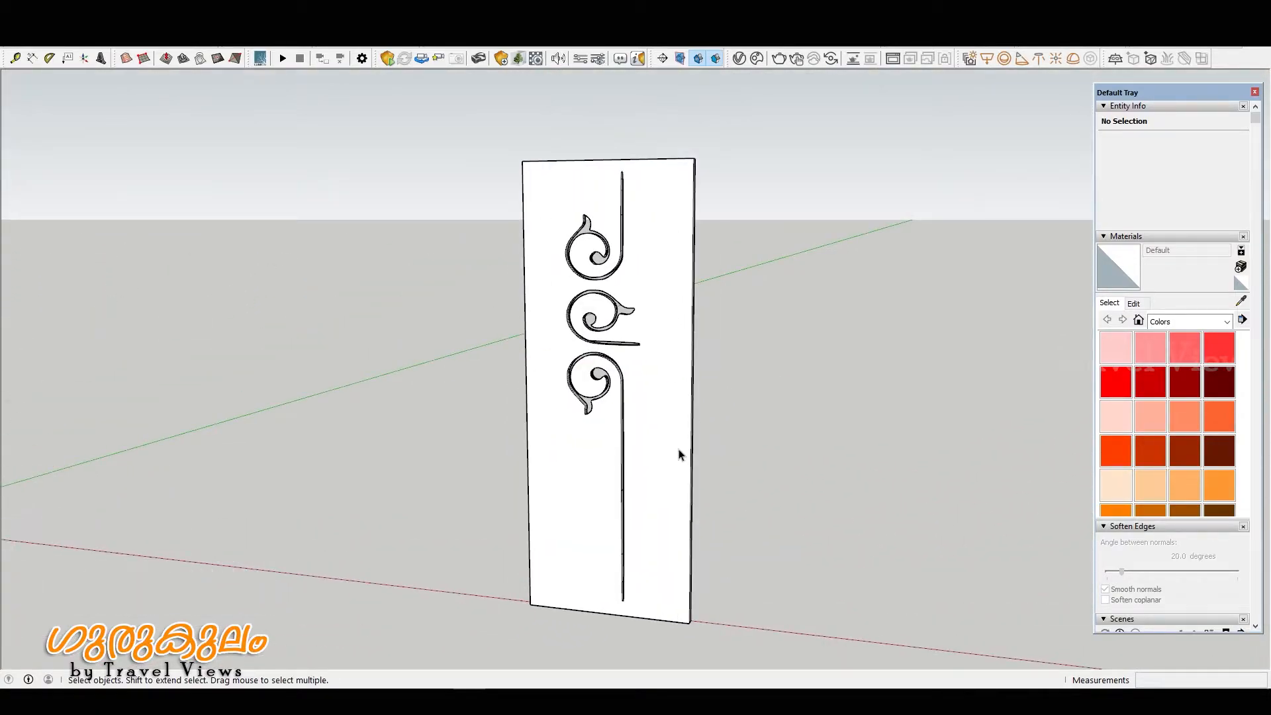
{"action": "middle_click_drag", "start_coordinate": [678, 454], "coordinate": [680, 423]}
{"action": "middle_click_drag", "start_coordinate": [577, 406], "coordinate": [564, 653]}
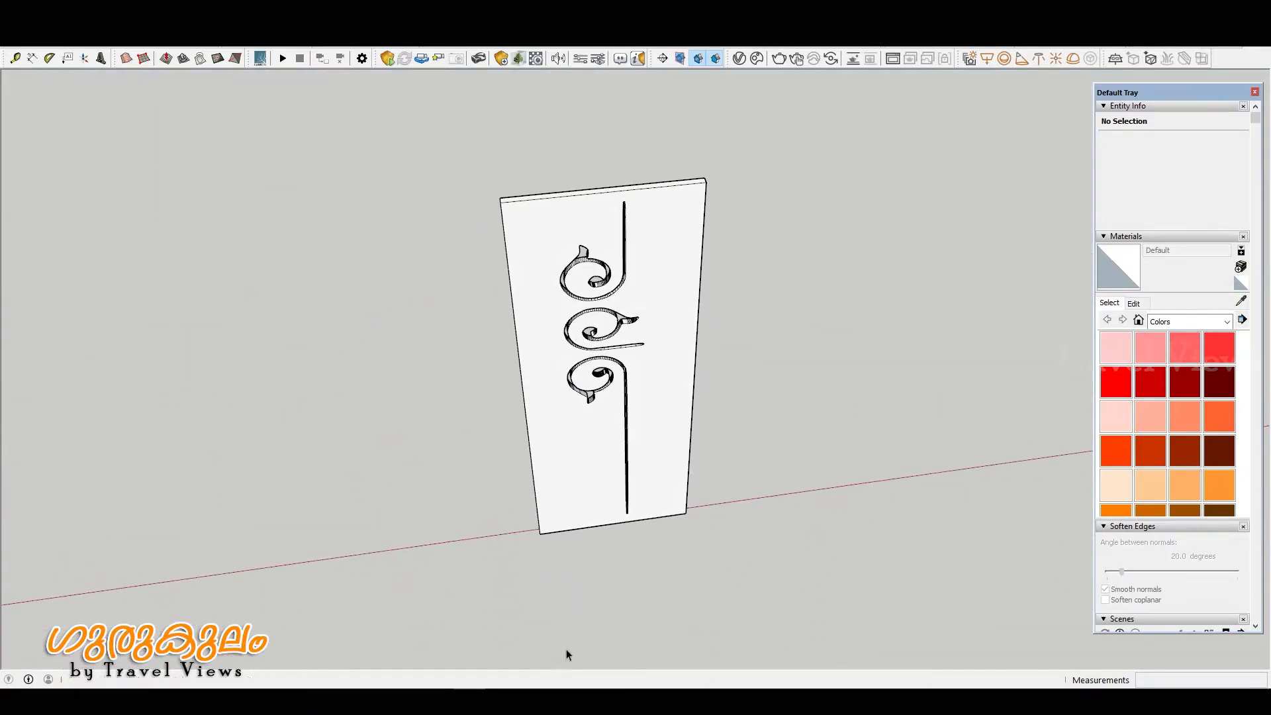
{"action": "middle_click_drag", "start_coordinate": [499, 337], "coordinate": [783, 420]}
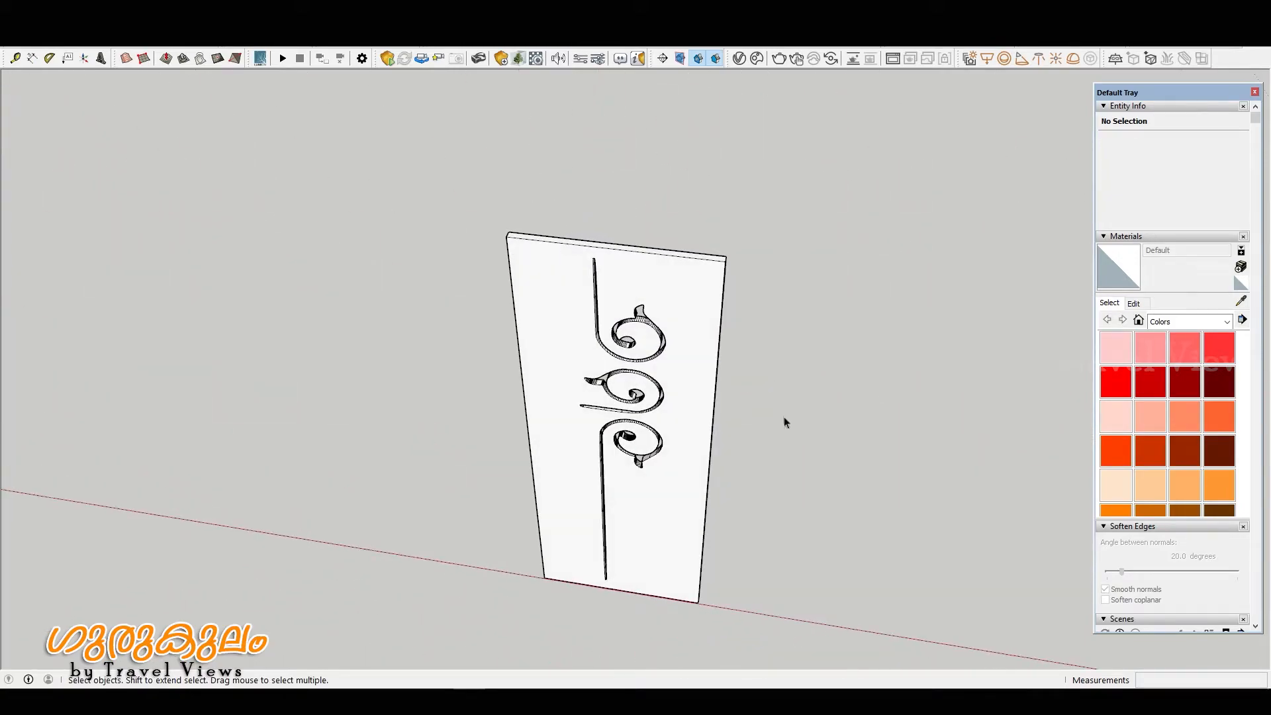
{"action": "middle_click_drag", "start_coordinate": [684, 389], "coordinate": [438, 375]}
{"action": "middle_click_drag", "start_coordinate": [641, 356], "coordinate": [479, 351]}
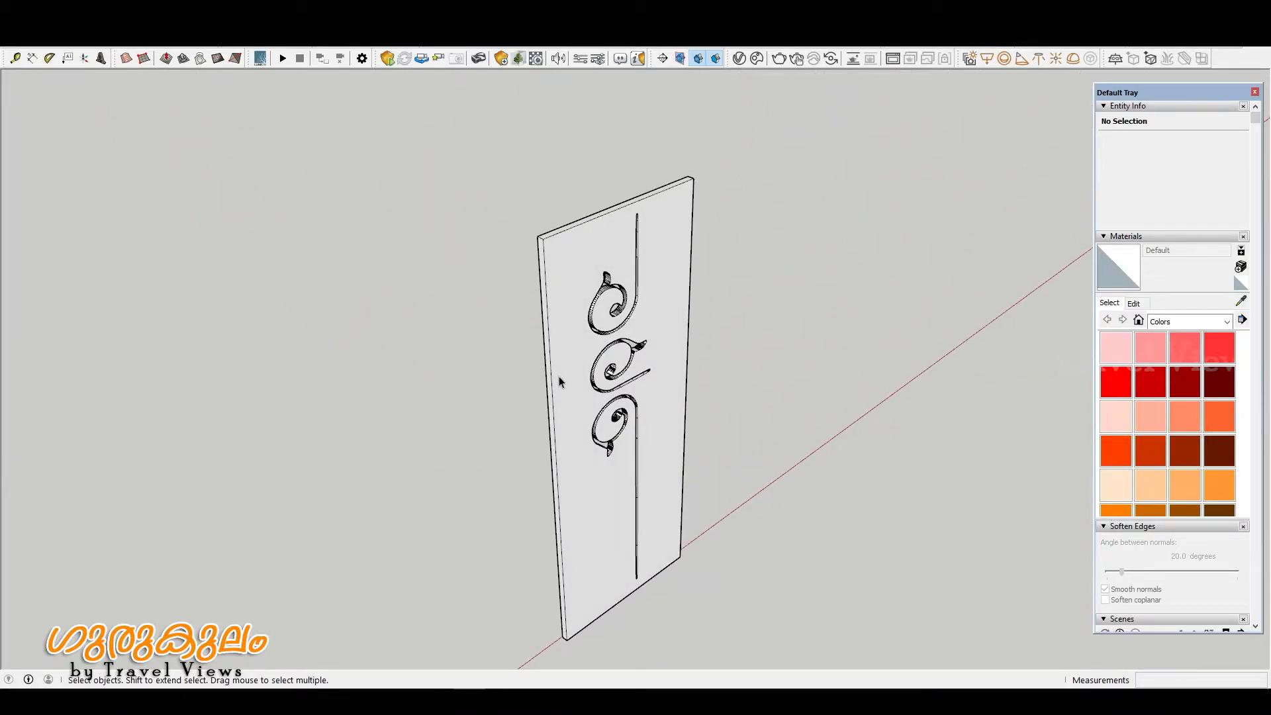
{"action": "middle_click_drag", "start_coordinate": [558, 376], "coordinate": [378, 285]}
{"action": "scroll", "coordinate": [690, 418], "scroll_direction": "up", "scroll_amount": 1}
{"action": "middle_click_drag", "start_coordinate": [690, 418], "coordinate": [786, 474]}
{"action": "scroll", "coordinate": [630, 260], "scroll_direction": "down", "scroll_amount": 2}
{"action": "scroll", "coordinate": [669, 364], "scroll_direction": "up", "scroll_amount": 2}
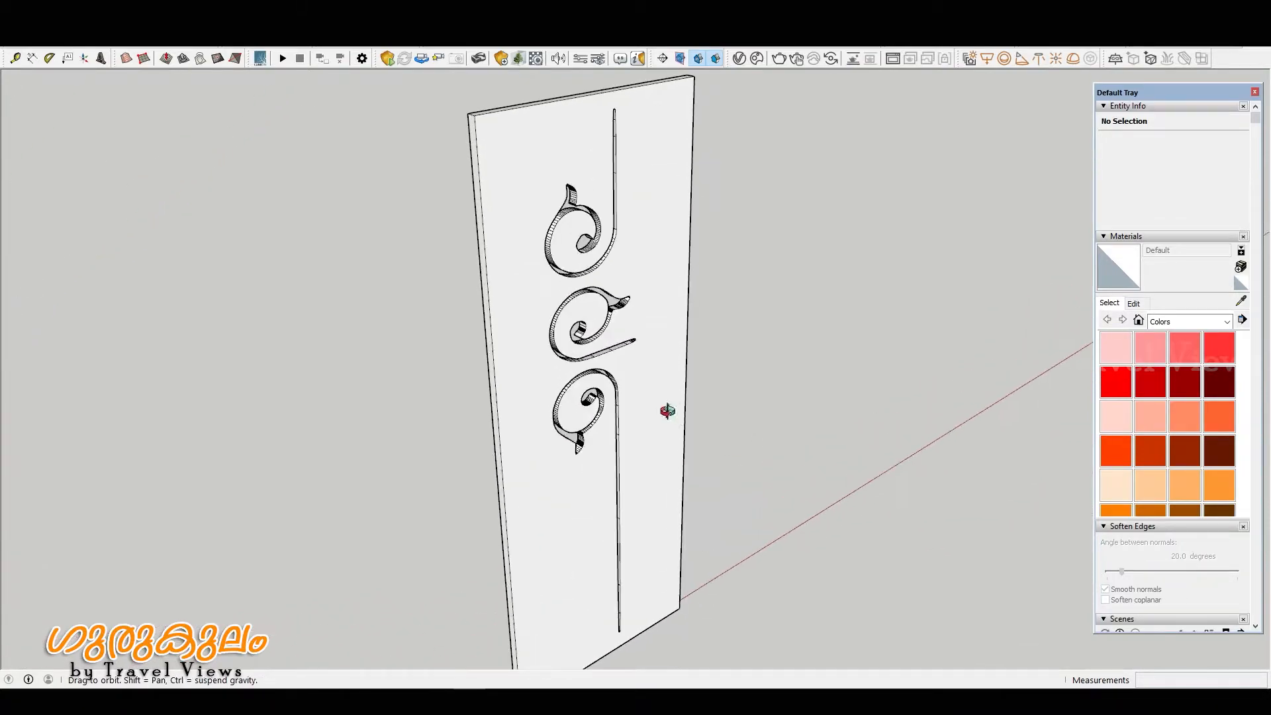
{"action": "middle_click_drag", "start_coordinate": [668, 411], "coordinate": [368, 297]}
{"action": "scroll", "coordinate": [368, 297], "scroll_direction": "down", "scroll_amount": 2}
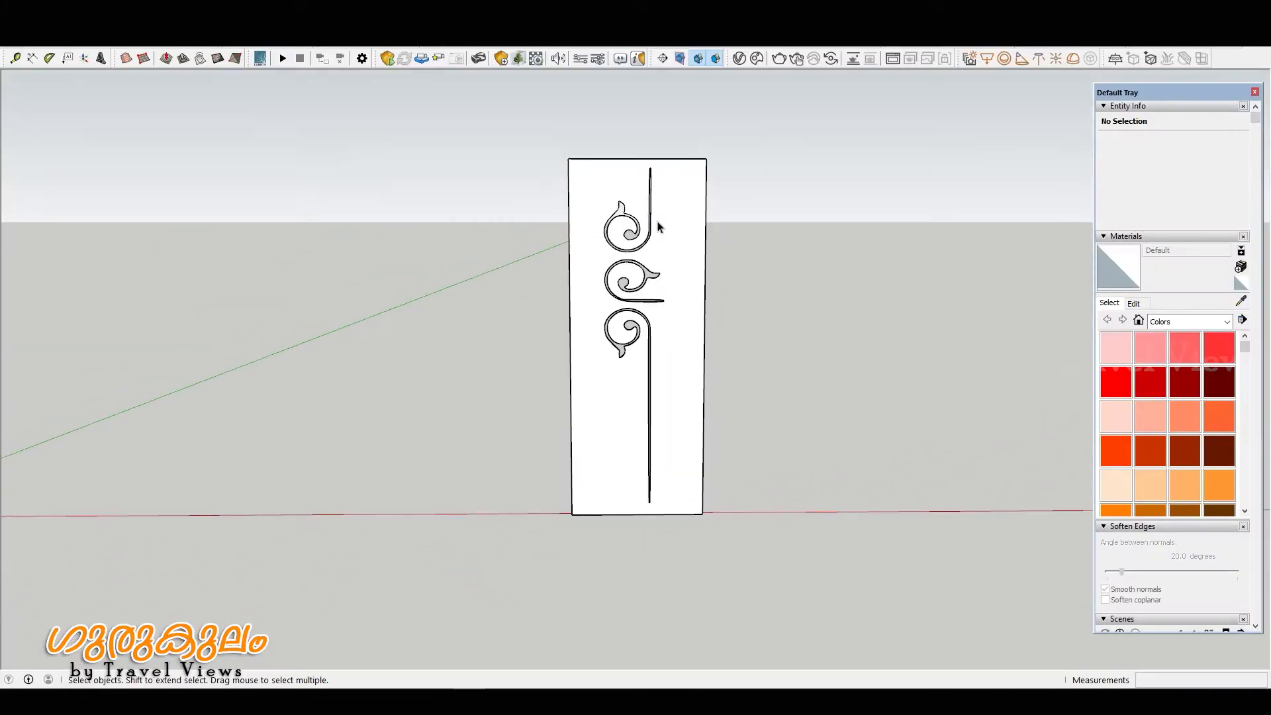
{"action": "scroll", "coordinate": [626, 331], "scroll_direction": "up", "scroll_amount": 3}
{"action": "mouse_move", "coordinate": [625, 331]}
{"action": "middle_mouse_down"}
{"action": "mouse_move", "coordinate": [582, 275]}
{"action": "mouse_move", "coordinate": [612, 205]}
{"action": "middle_mouse_up"}
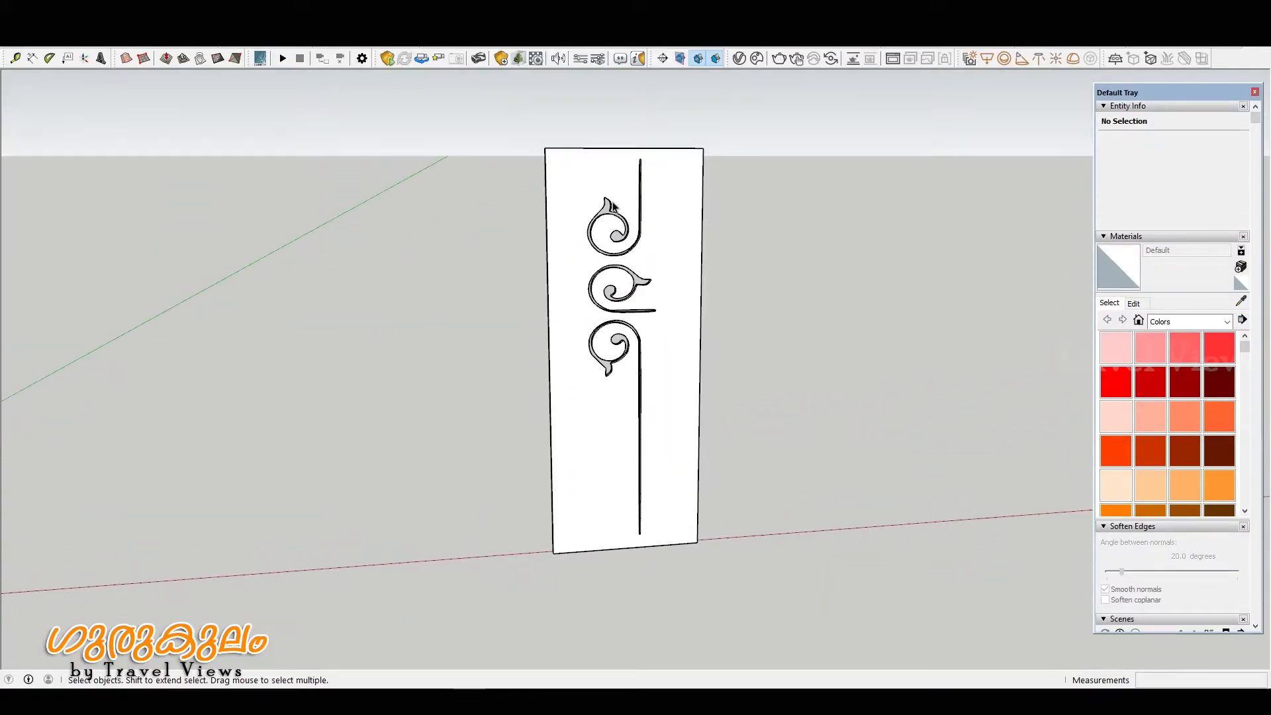
{"action": "scroll", "coordinate": [612, 206], "scroll_direction": "up", "scroll_amount": 1}
- Paint the panel's front face with the Wood Cherry Original material from the Wood collection
{"action": "left_click", "coordinate": [1227, 326]}
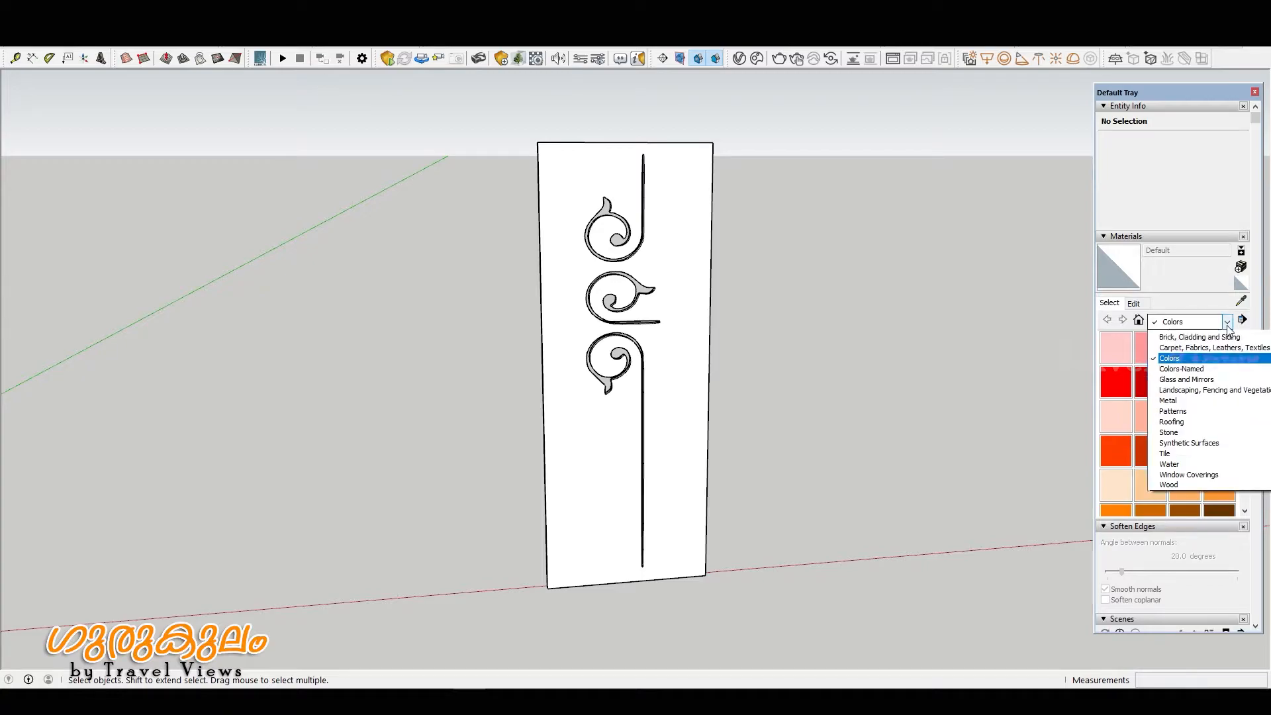
{"action": "left_click", "coordinate": [1181, 495]}
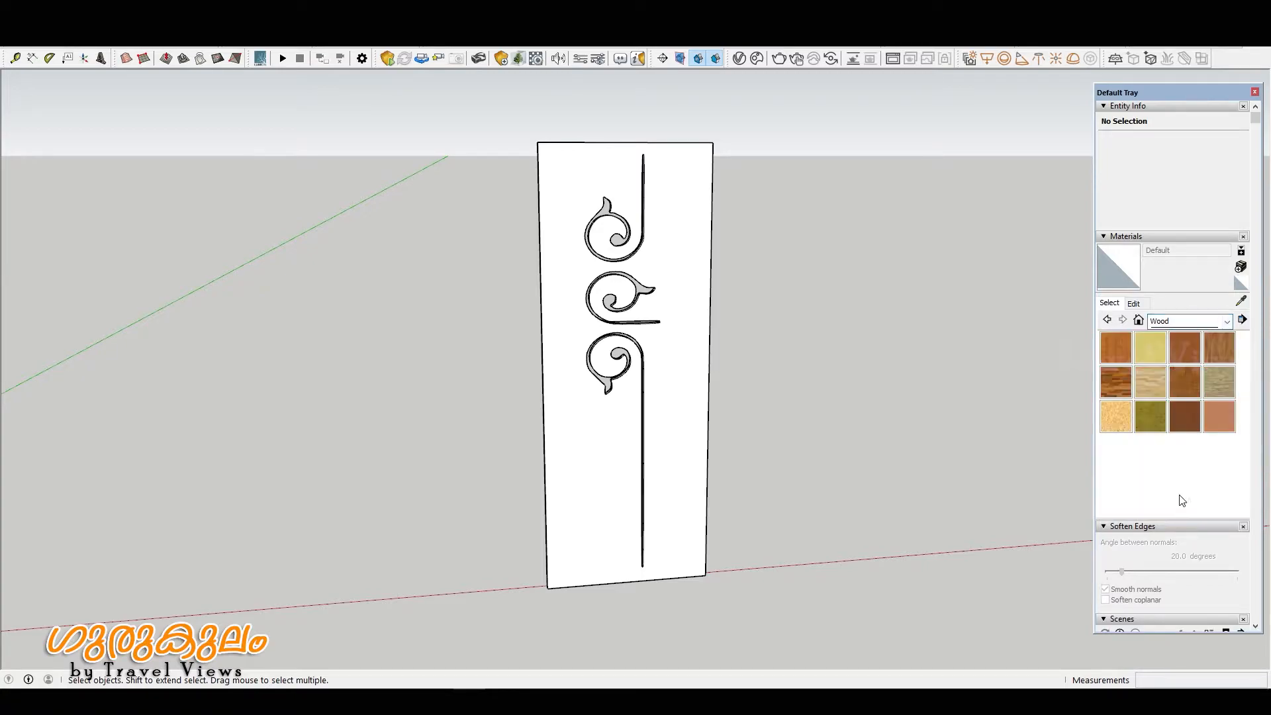
{"action": "left_click", "coordinate": [1185, 347]}
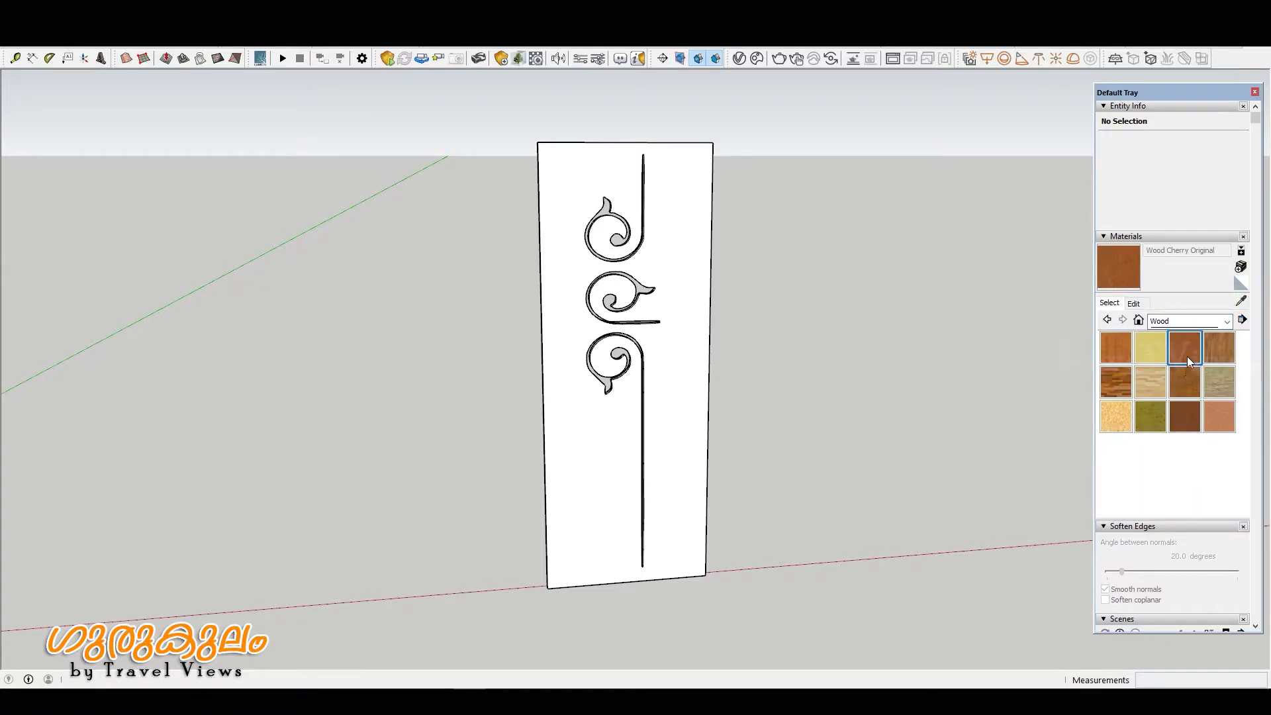
{"action": "left_click", "coordinate": [617, 174]}
- Select the whole panel, apply Wood Cherry Original to all its faces including the cutout walls, and clear the selection
{"action": "middle_click_drag", "start_coordinate": [536, 318], "coordinate": [874, 457]}
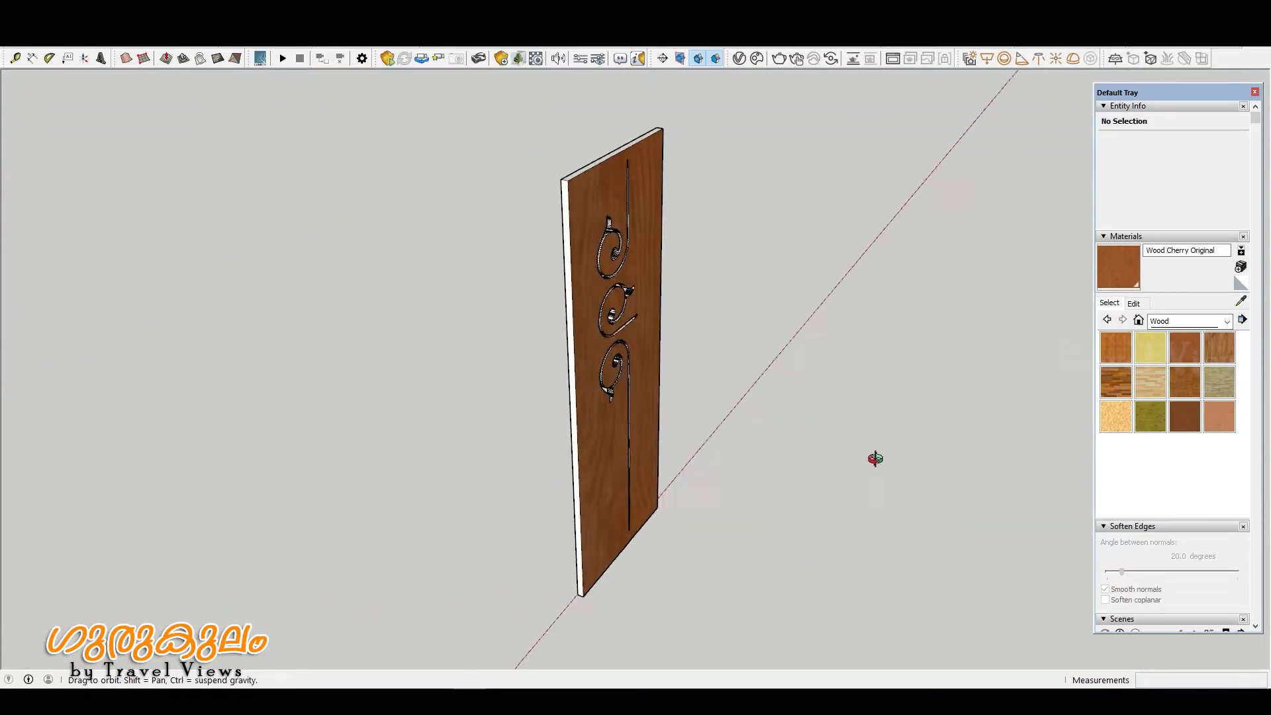
{"action": "scroll", "coordinate": [667, 395], "scroll_direction": "up", "scroll_amount": 3}
{"action": "scroll", "coordinate": [660, 364], "scroll_direction": "down", "scroll_amount": 4}
{"action": "middle_click_drag", "start_coordinate": [663, 357], "coordinate": [426, 278]}
{"action": "key", "text": "space"}
{"action": "left_click_drag", "start_coordinate": [558, 170], "coordinate": [717, 443]}
{"action": "scroll", "coordinate": [673, 363], "scroll_direction": "up", "scroll_amount": 8}
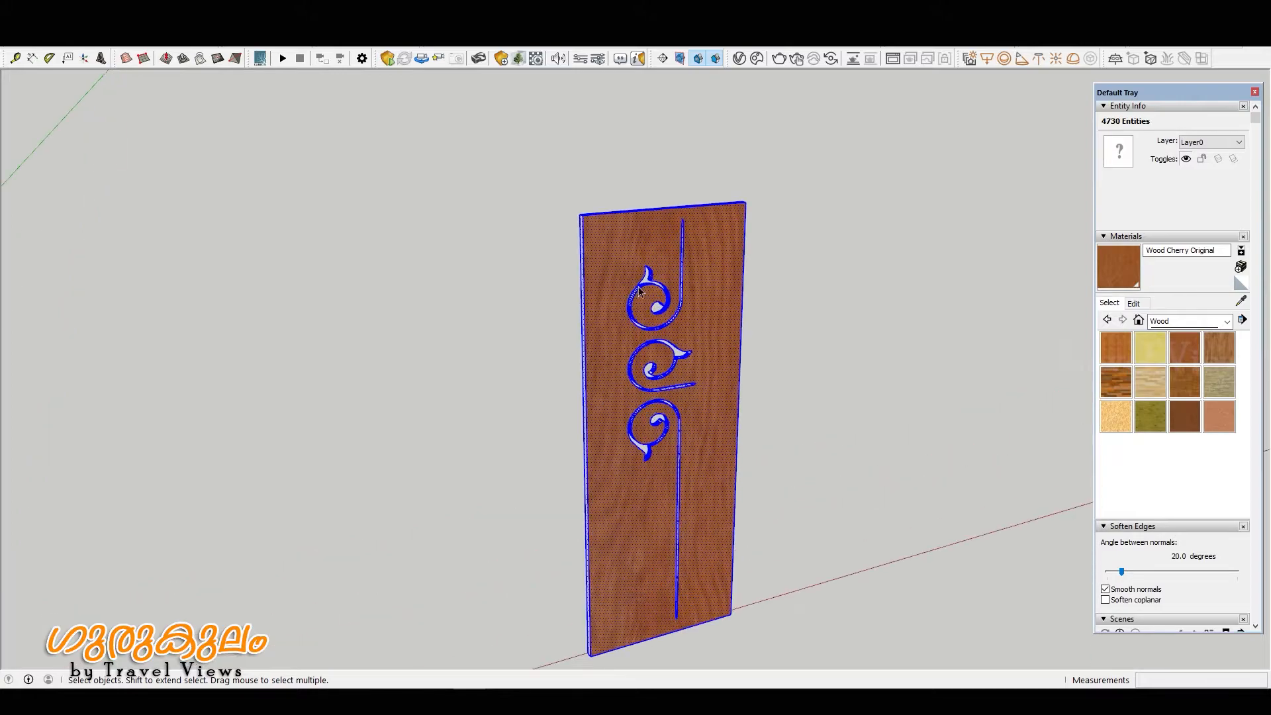
{"action": "scroll", "coordinate": [708, 309], "scroll_direction": "down", "scroll_amount": 8}
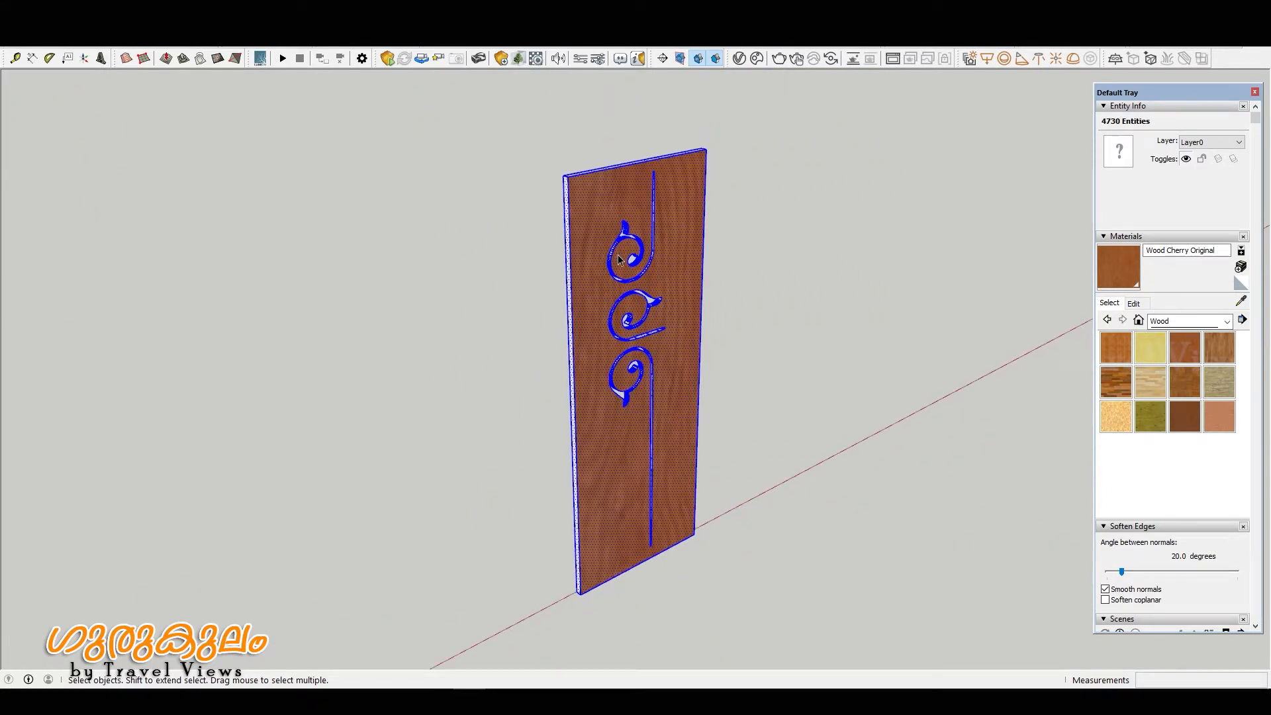
{"action": "key", "text": "b"}
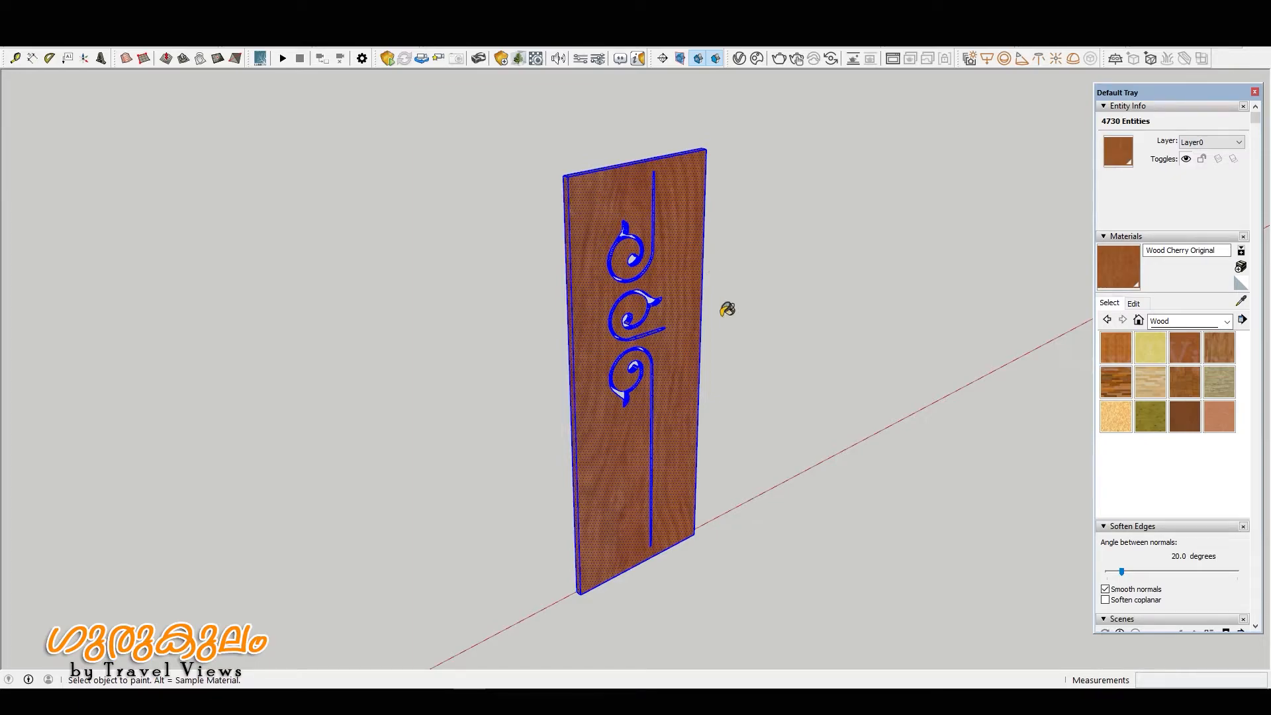
{"action": "middle_click_drag", "start_coordinate": [726, 306], "coordinate": [907, 503]}
{"action": "scroll", "coordinate": [662, 298], "scroll_direction": "up", "scroll_amount": 3}
{"action": "middle_click_drag", "start_coordinate": [615, 298], "coordinate": [706, 297]}
{"action": "scroll", "coordinate": [706, 298], "scroll_direction": "up", "scroll_amount": 2}
{"action": "middle_click_drag", "start_coordinate": [966, 427], "coordinate": [904, 428]}
{"action": "left_click", "coordinate": [904, 429]}
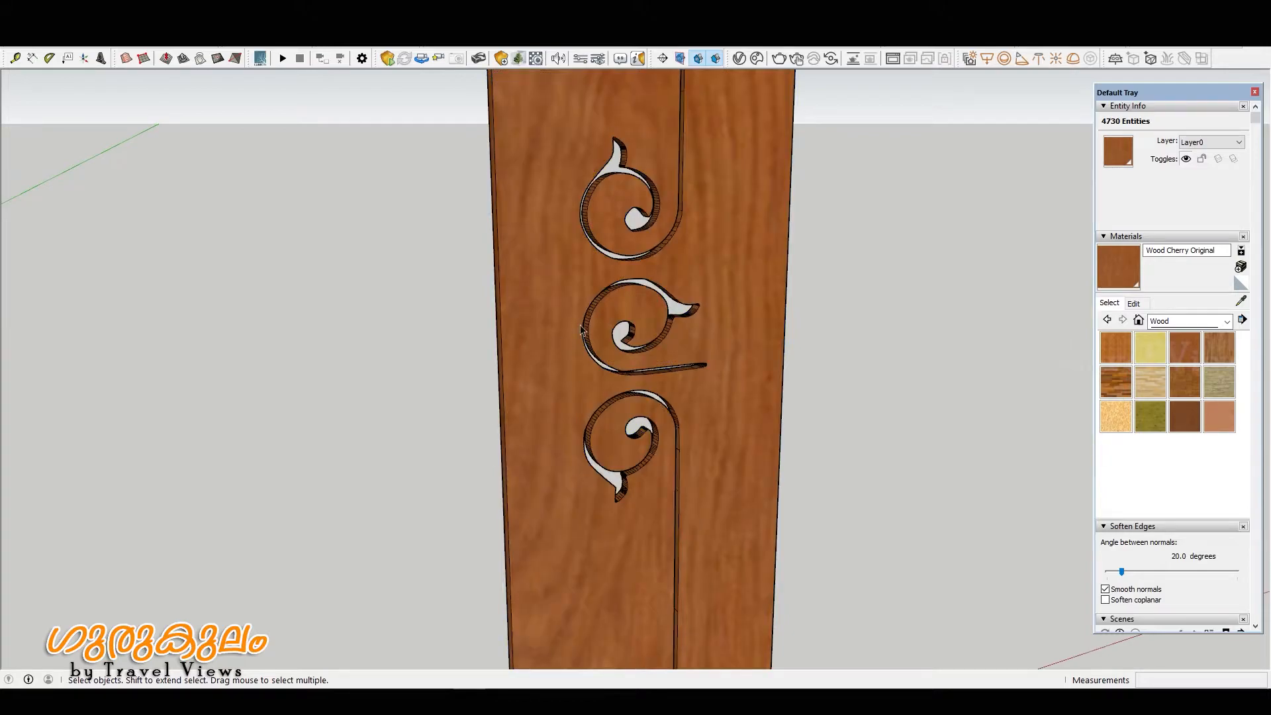
- Examine the wood-finished panel and its three scroll cutouts from the front and from slight angles
{"action": "scroll", "coordinate": [609, 338], "scroll_direction": "down", "scroll_amount": 5}
{"action": "middle_click_drag", "start_coordinate": [573, 463], "coordinate": [643, 428]}
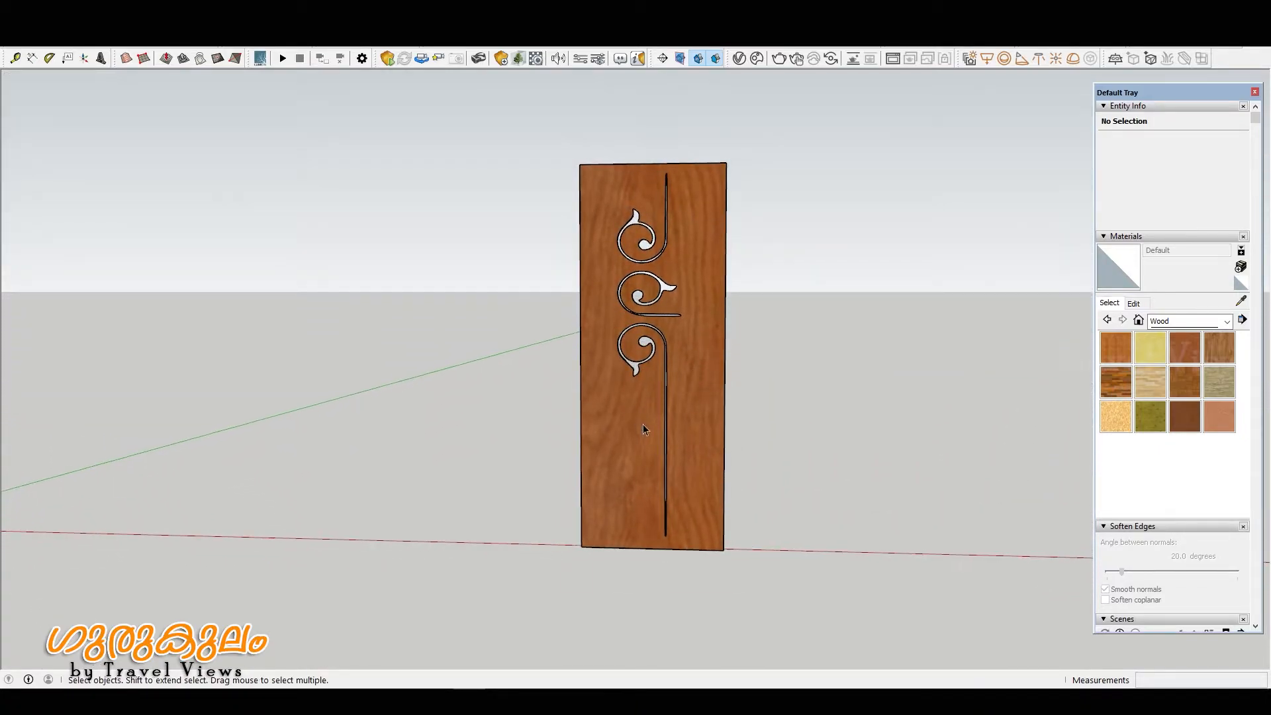
{"action": "middle_click_drag", "start_coordinate": [650, 229], "coordinate": [581, 218]}
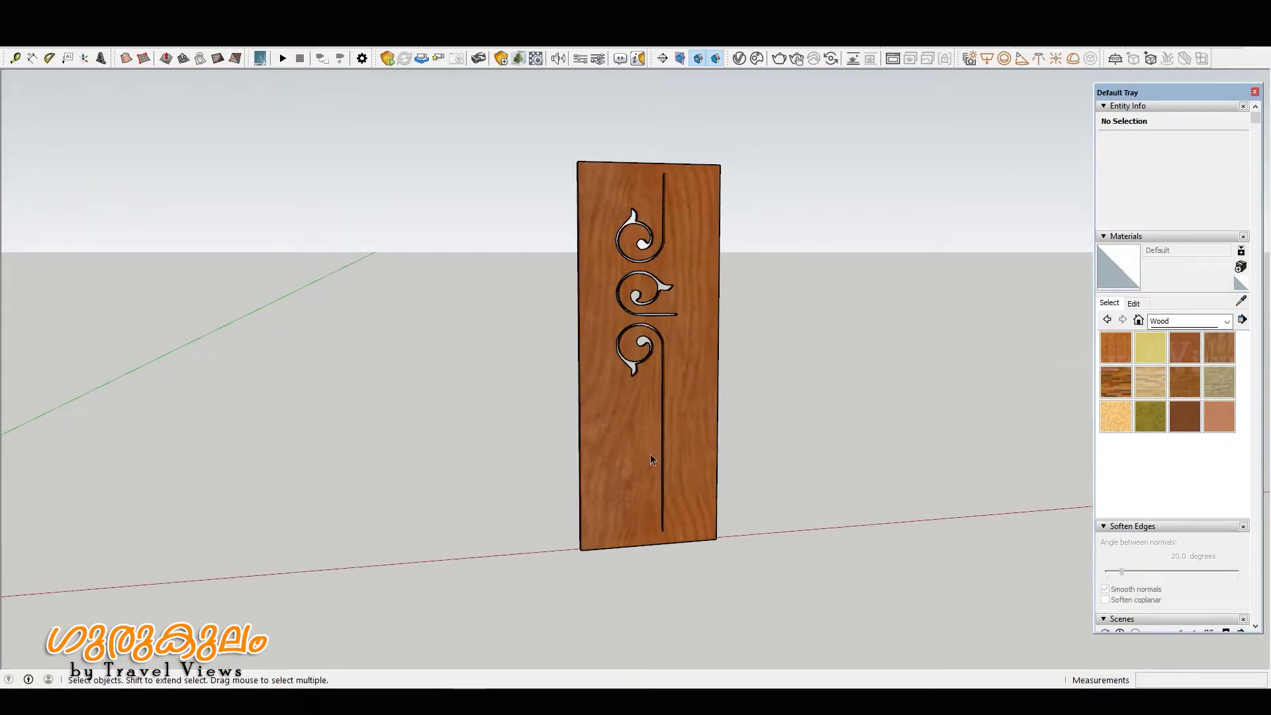
{"action": "middle_click_drag", "start_coordinate": [650, 456], "coordinate": [631, 398]}
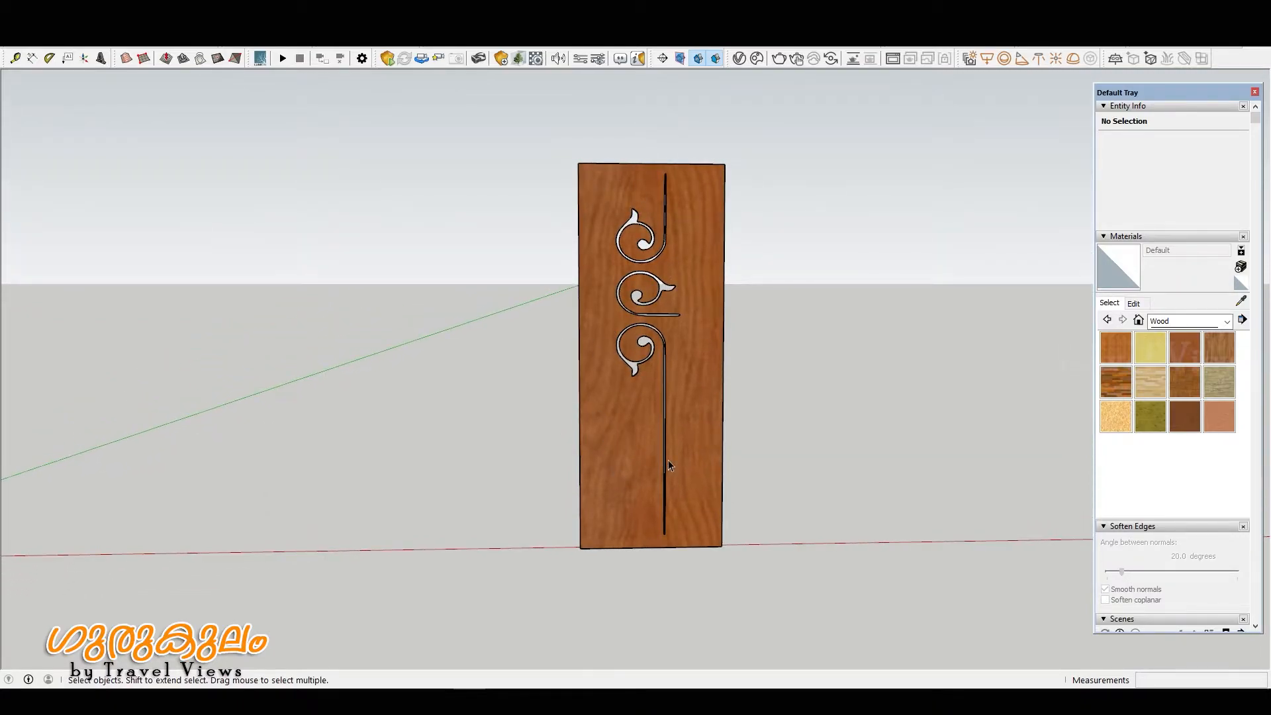
{"action": "scroll", "coordinate": [668, 461], "scroll_direction": "up", "scroll_amount": 2}
{"action": "scroll", "coordinate": [672, 398], "scroll_direction": "down", "scroll_amount": 2}
{"action": "middle_click_drag", "start_coordinate": [672, 398], "coordinate": [665, 359]}
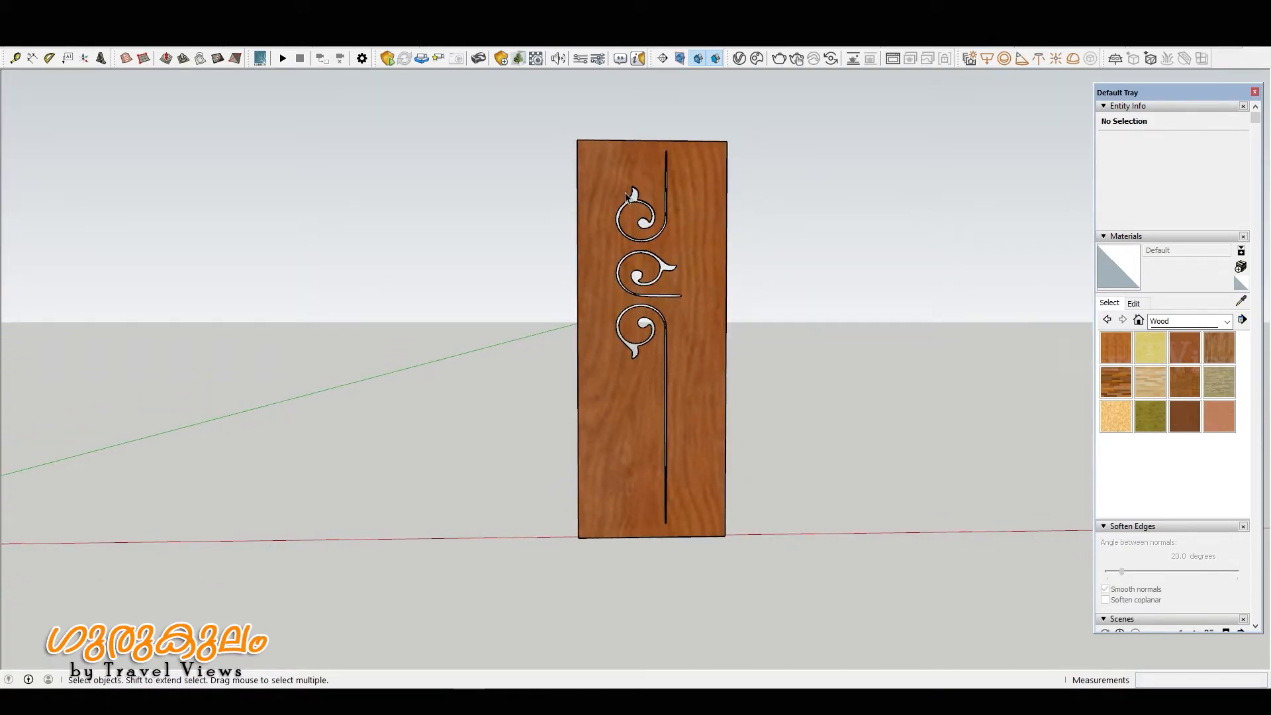
- Select all three scroll cutouts and move them about 0.19 m along the red axis toward the panel's right edge
{"action": "left_click_drag", "start_coordinate": [597, 147], "coordinate": [690, 335]}
{"action": "left_click_drag", "start_coordinate": [691, 491], "coordinate": [697, 538]}
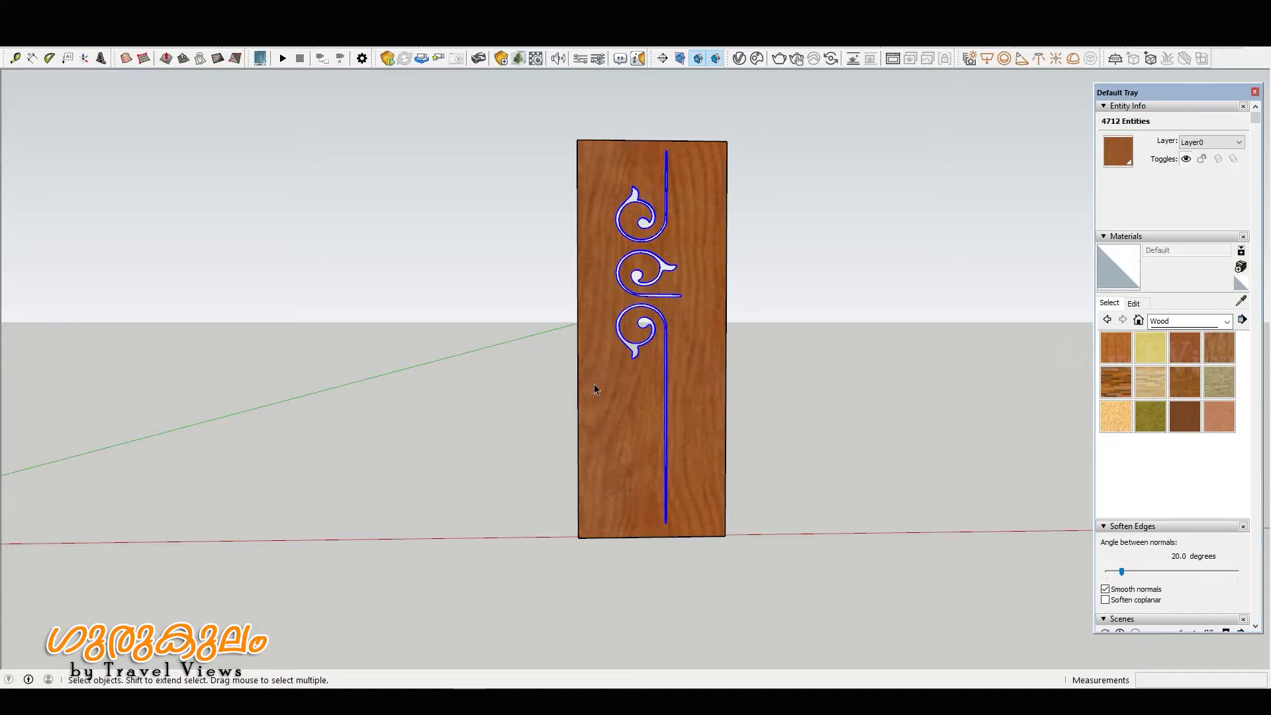
{"action": "middle_click_drag", "start_coordinate": [593, 389], "coordinate": [840, 337]}
{"action": "scroll", "coordinate": [650, 358], "scroll_direction": "up", "scroll_amount": 5}
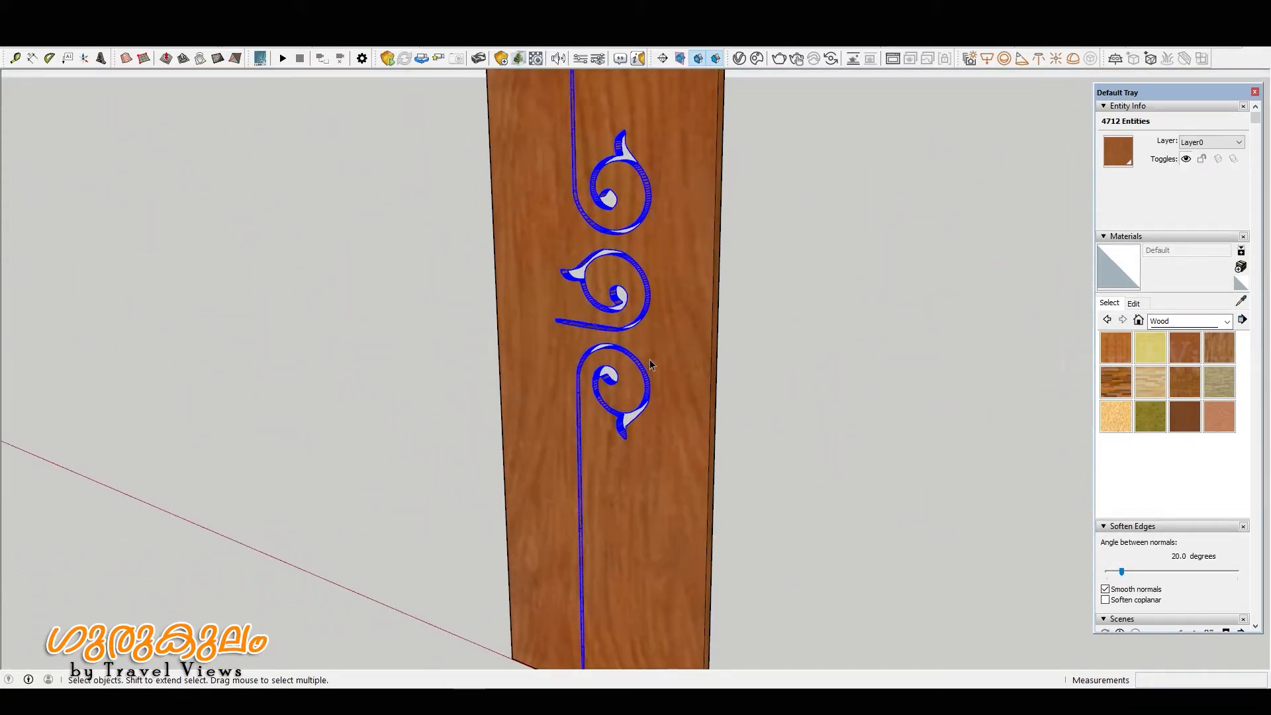
{"action": "scroll", "coordinate": [650, 359], "scroll_direction": "down", "scroll_amount": 5}
{"action": "middle_click_drag", "start_coordinate": [649, 359], "coordinate": [693, 583]}
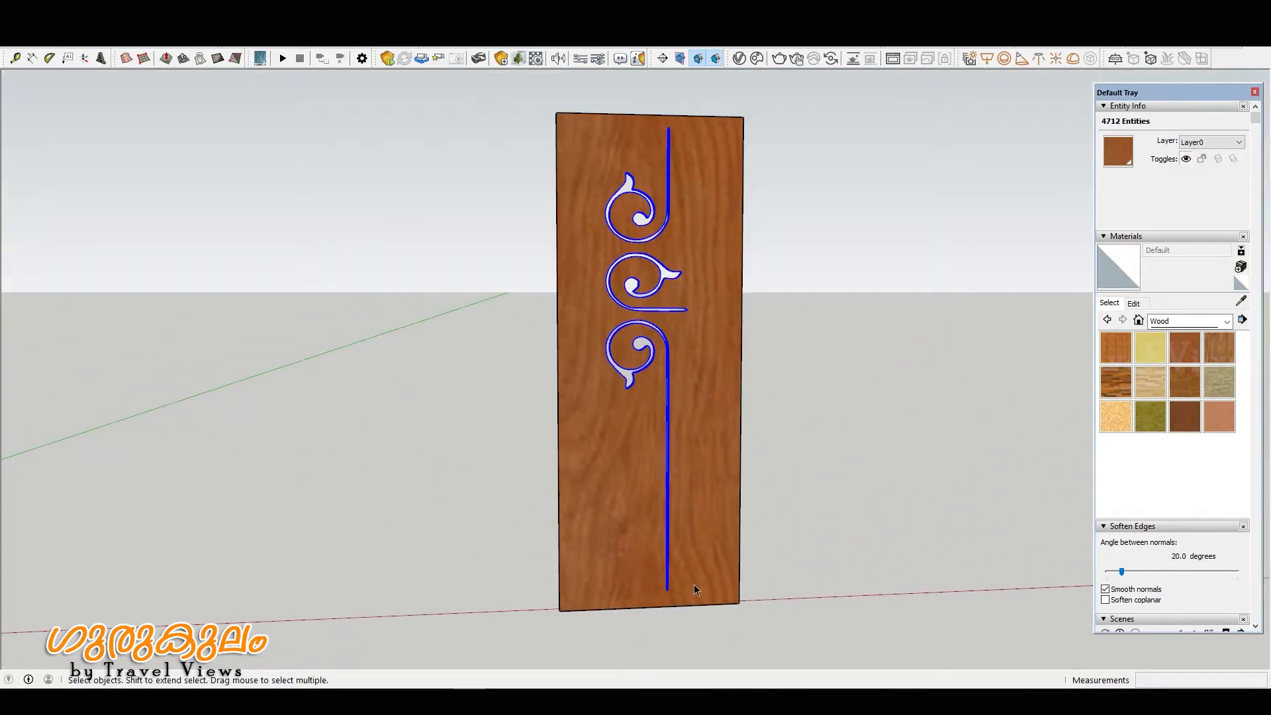
{"action": "scroll", "coordinate": [694, 589], "scroll_direction": "up", "scroll_amount": 1}
{"action": "scroll", "coordinate": [666, 324], "scroll_direction": "down", "scroll_amount": 1}
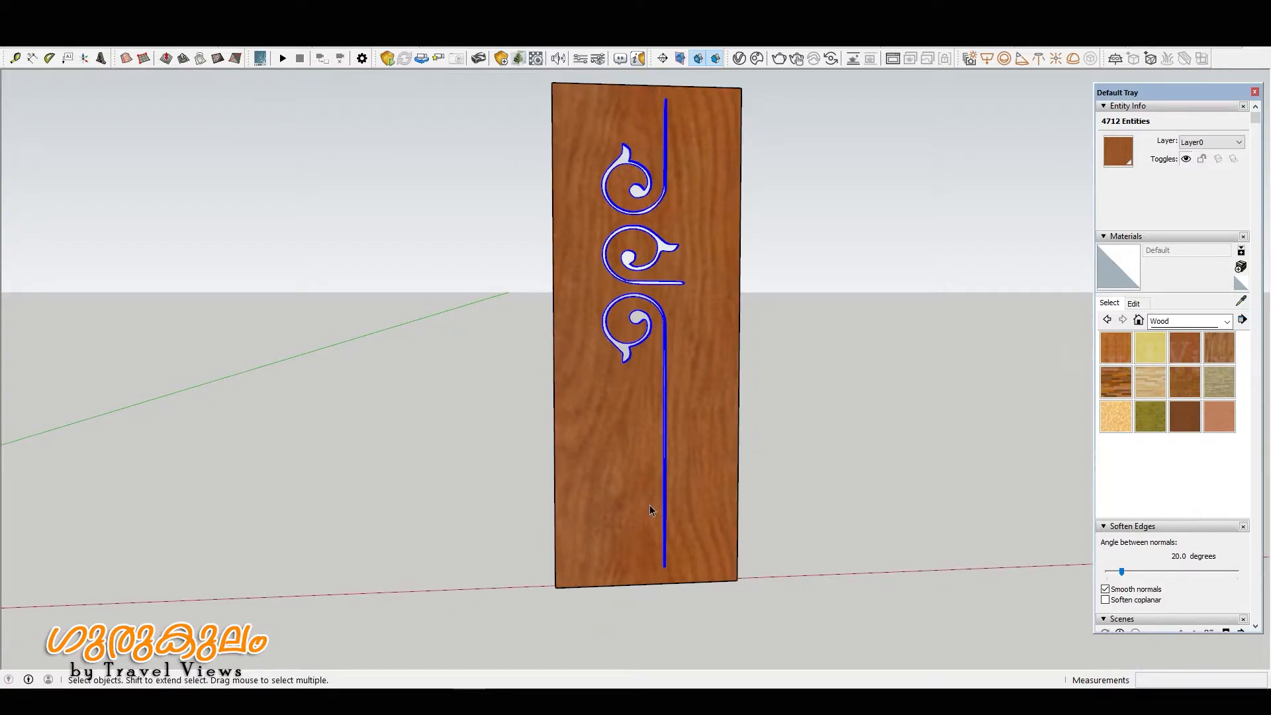
{"action": "key", "text": "m"}
{"action": "left_click", "coordinate": [667, 567]}
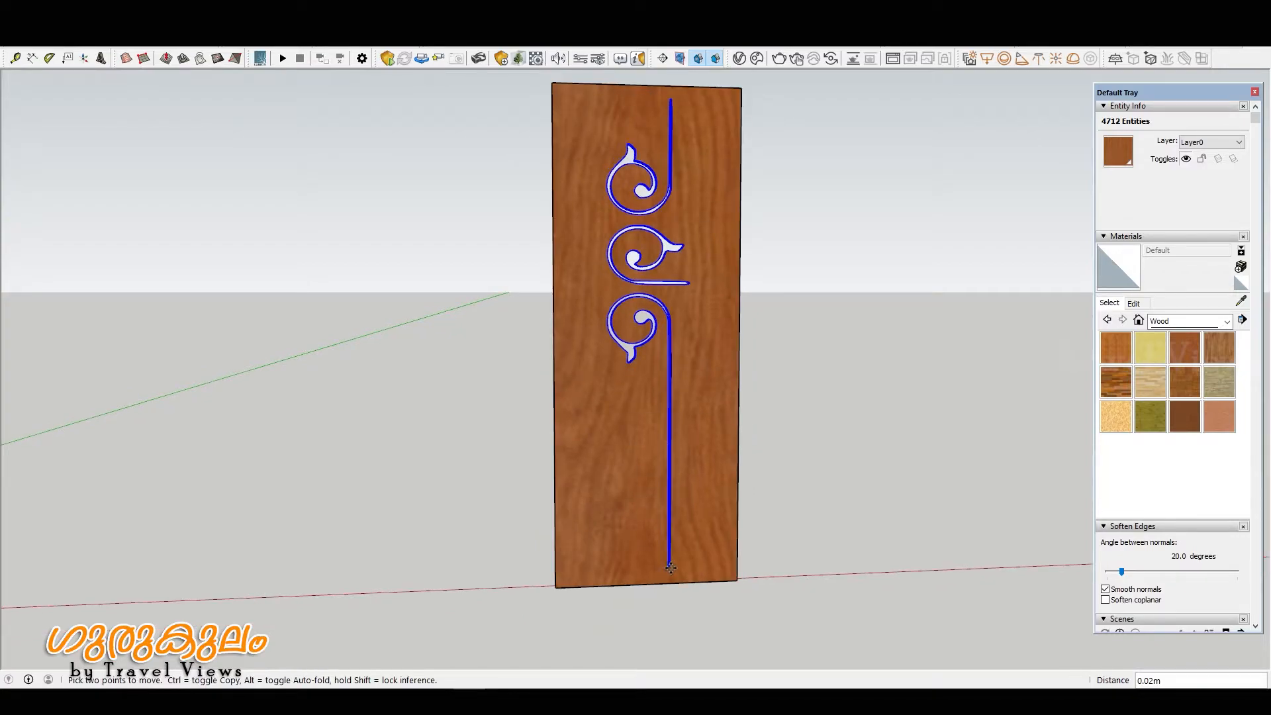
{"action": "left_click", "coordinate": [710, 567]}
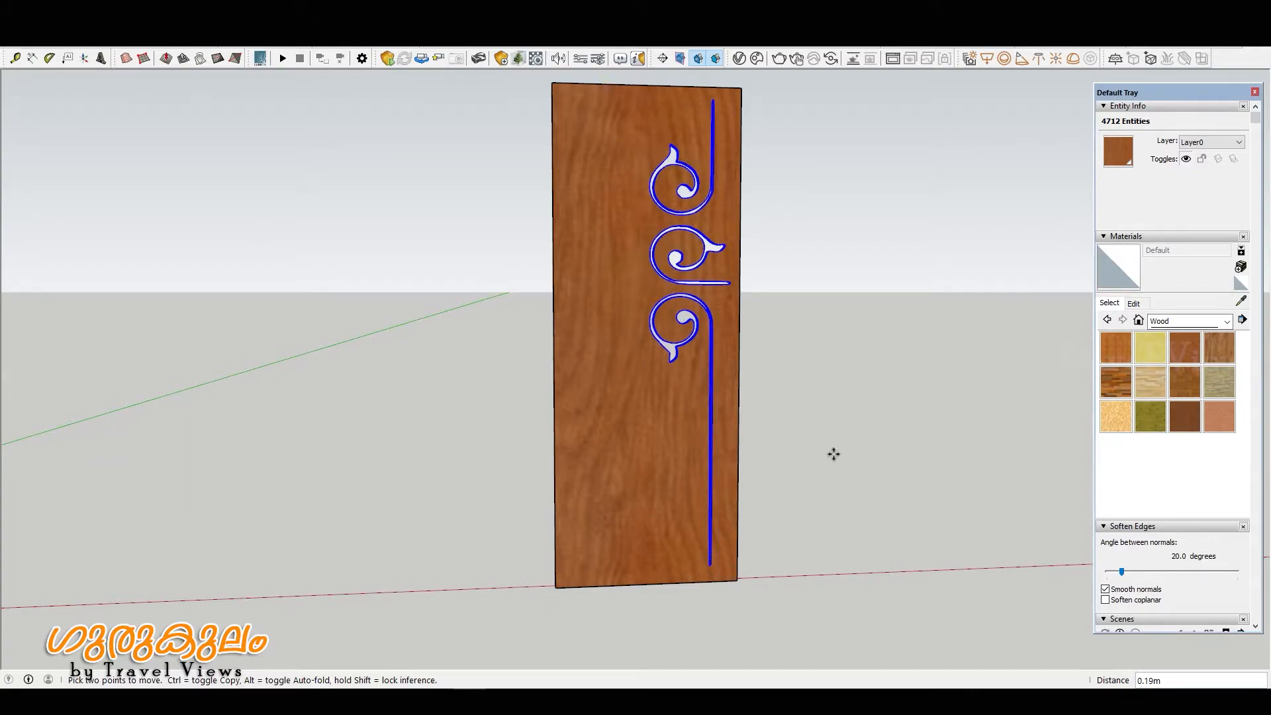
- Select the whole panel with its relocated scroll cutouts, make it a group, and clear the selection
{"action": "middle_click_drag", "start_coordinate": [831, 454], "coordinate": [732, 343]}
{"action": "scroll", "coordinate": [732, 343], "scroll_direction": "down", "scroll_amount": 2}
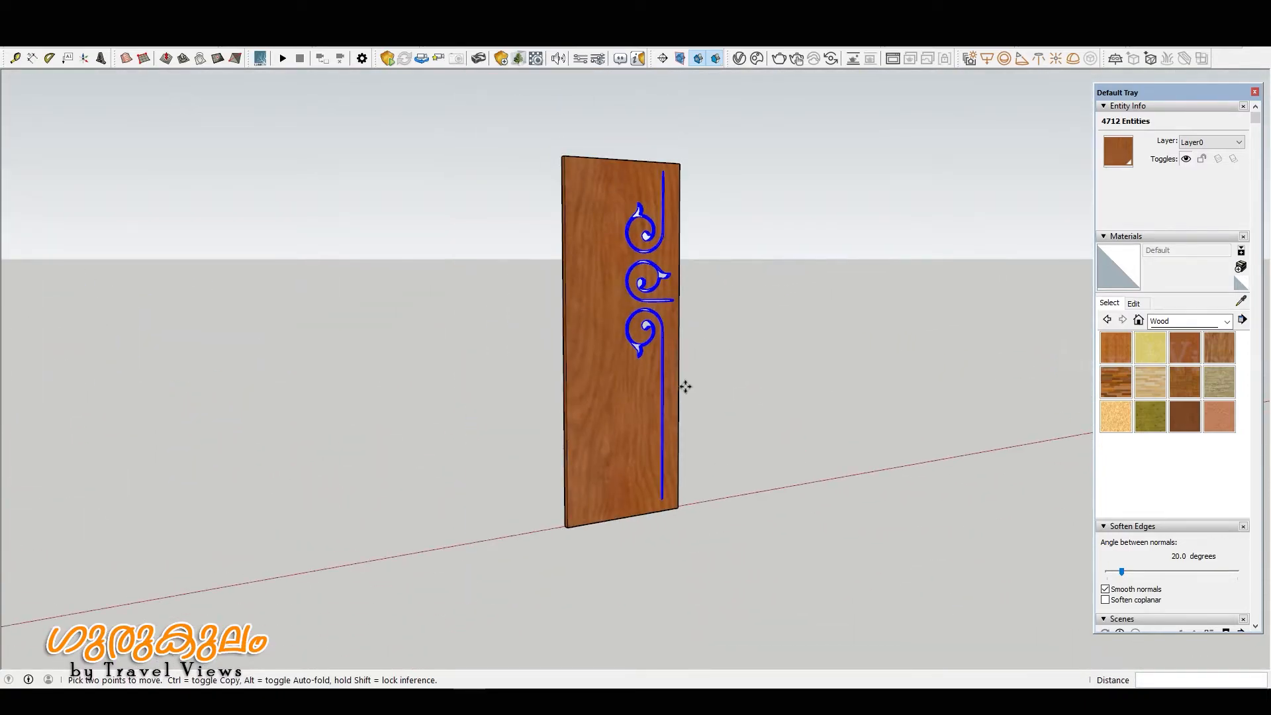
{"action": "middle_click_drag", "start_coordinate": [681, 383], "coordinate": [469, 363]}
{"action": "scroll", "coordinate": [653, 315], "scroll_direction": "up", "scroll_amount": 2}
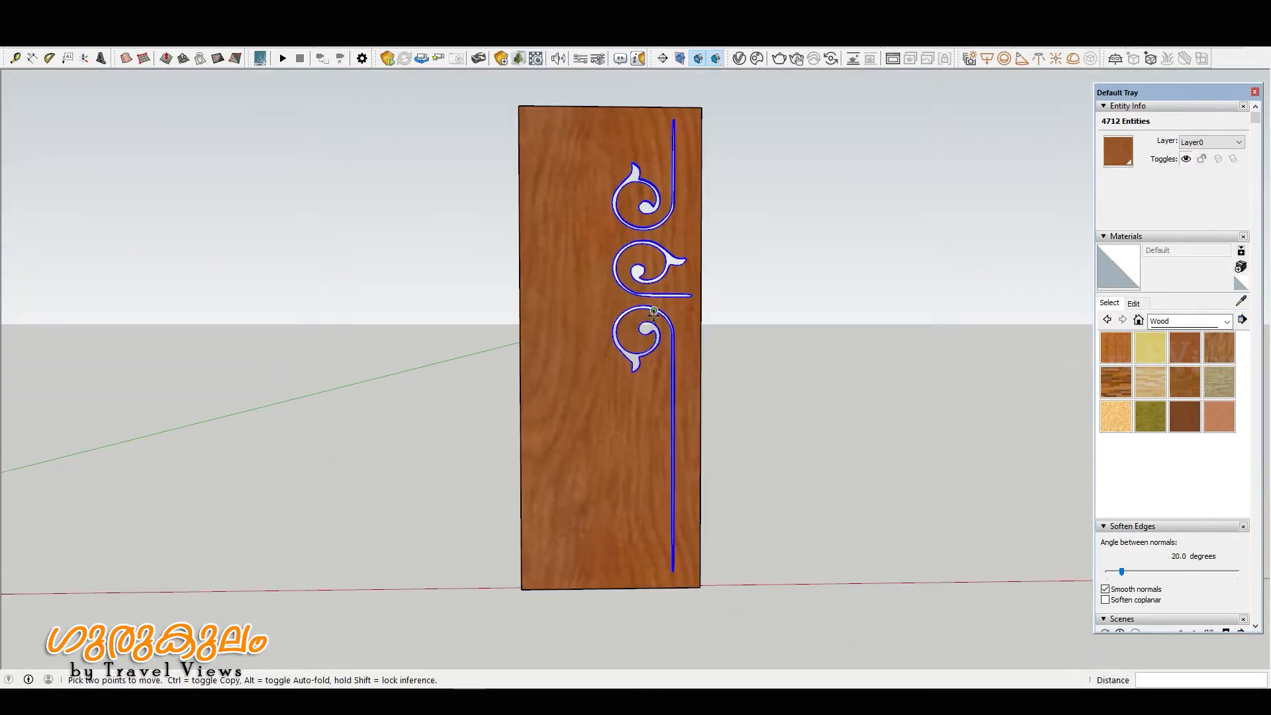
{"action": "scroll", "coordinate": [654, 367], "scroll_direction": "down", "scroll_amount": 1}
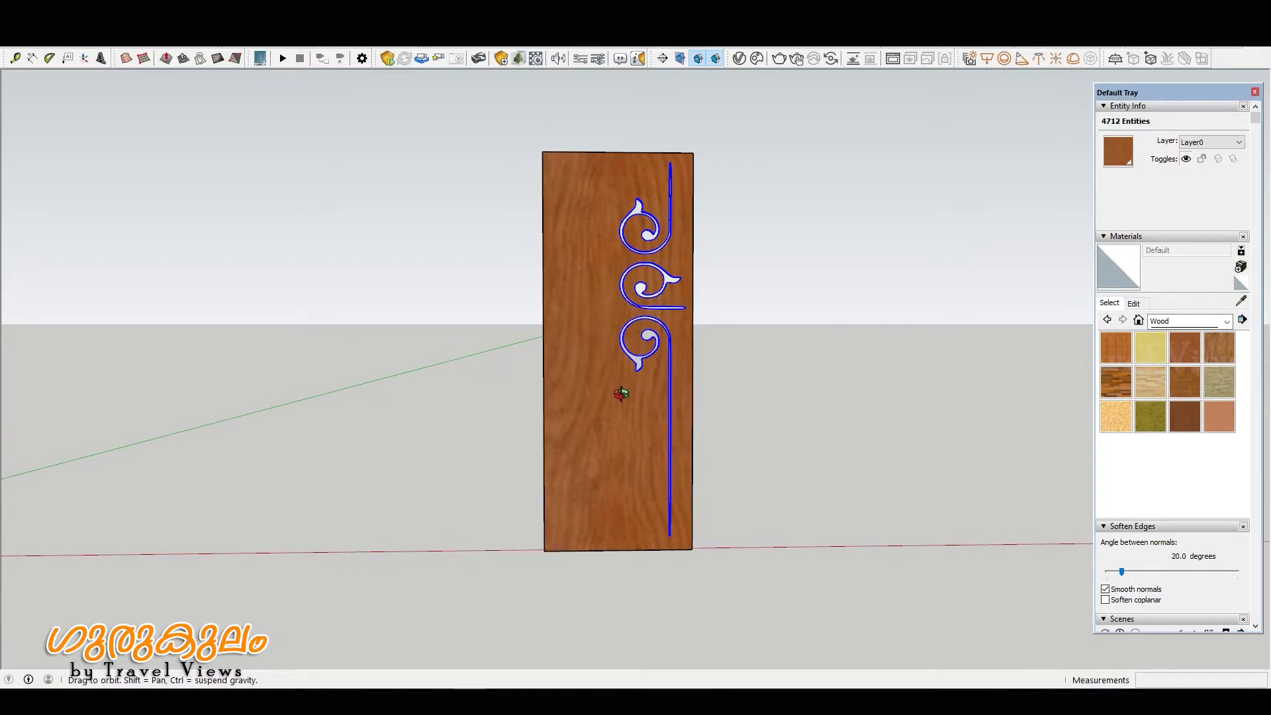
{"action": "scroll", "coordinate": [583, 328], "scroll_direction": "down", "scroll_amount": 2}
{"action": "key", "text": "space"}
{"action": "left_click_drag", "start_coordinate": [488, 128], "coordinate": [765, 616]}
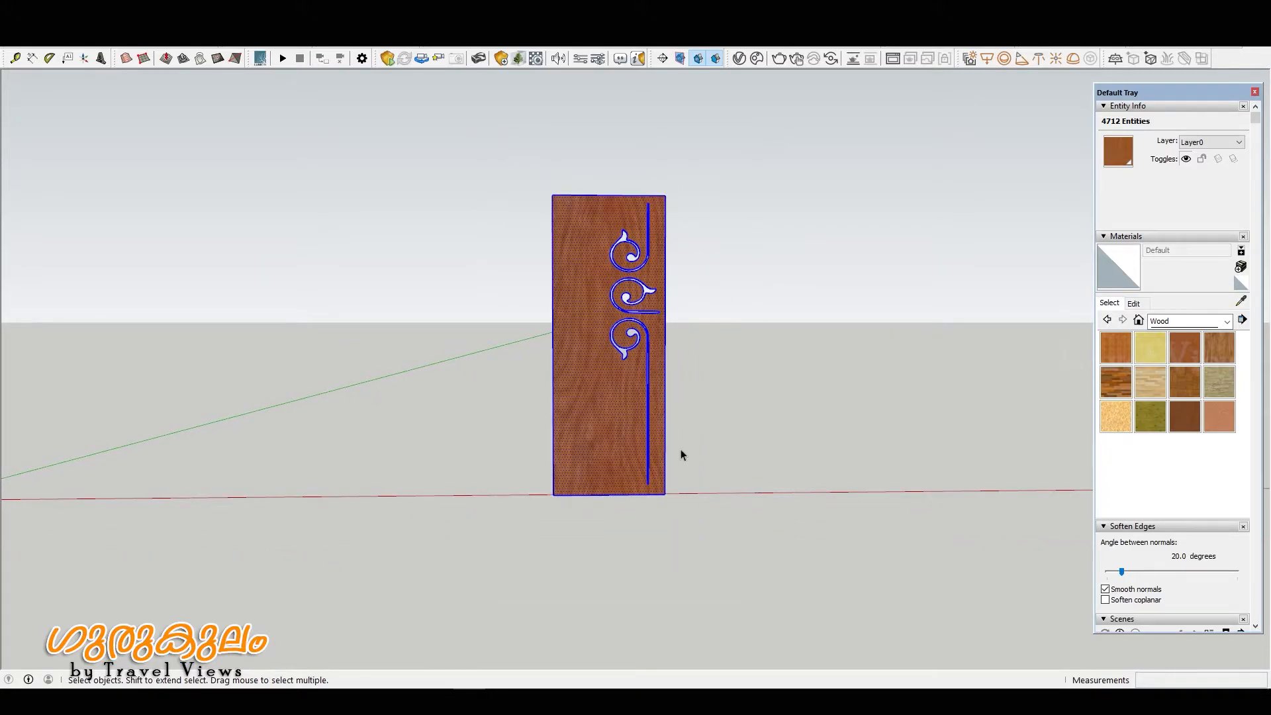
{"action": "right_click", "coordinate": [639, 390]}
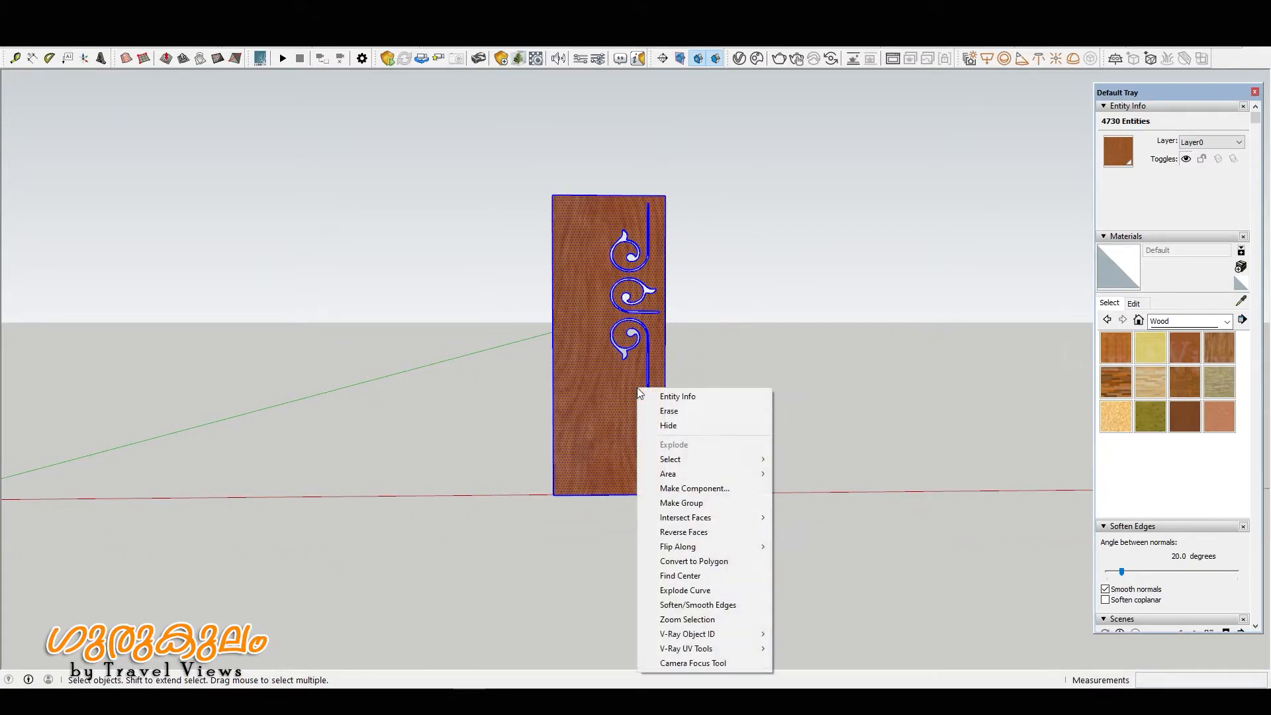
{"action": "left_click", "coordinate": [705, 502]}
{"action": "scroll", "coordinate": [610, 432], "scroll_direction": "up", "scroll_amount": 3}
{"action": "left_click", "coordinate": [883, 423]}
- Copy the panel group about 0.75 m along the red axis so the copy stands beside the original
{"action": "scroll", "coordinate": [479, 427], "scroll_direction": "down", "scroll_amount": 3}
{"action": "middle_click_drag", "start_coordinate": [598, 471], "coordinate": [605, 445]}
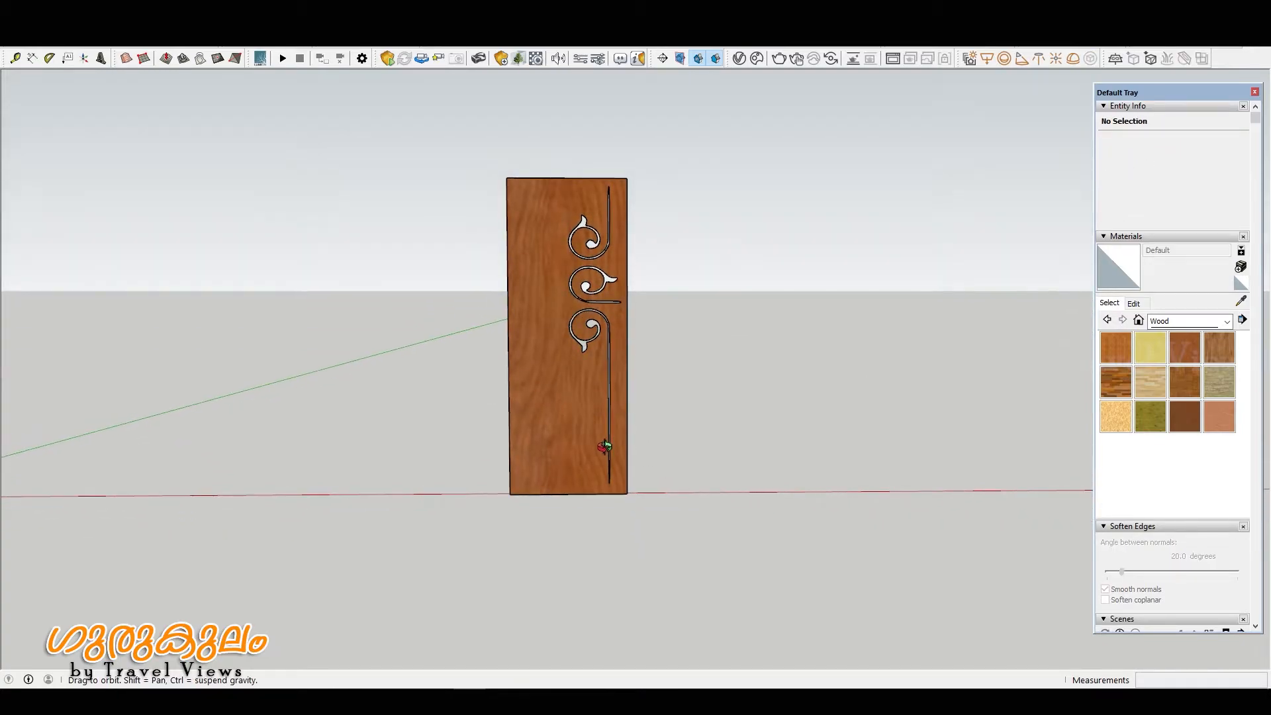
{"action": "left_click", "coordinate": [538, 486]}
{"action": "key", "text": "m"}
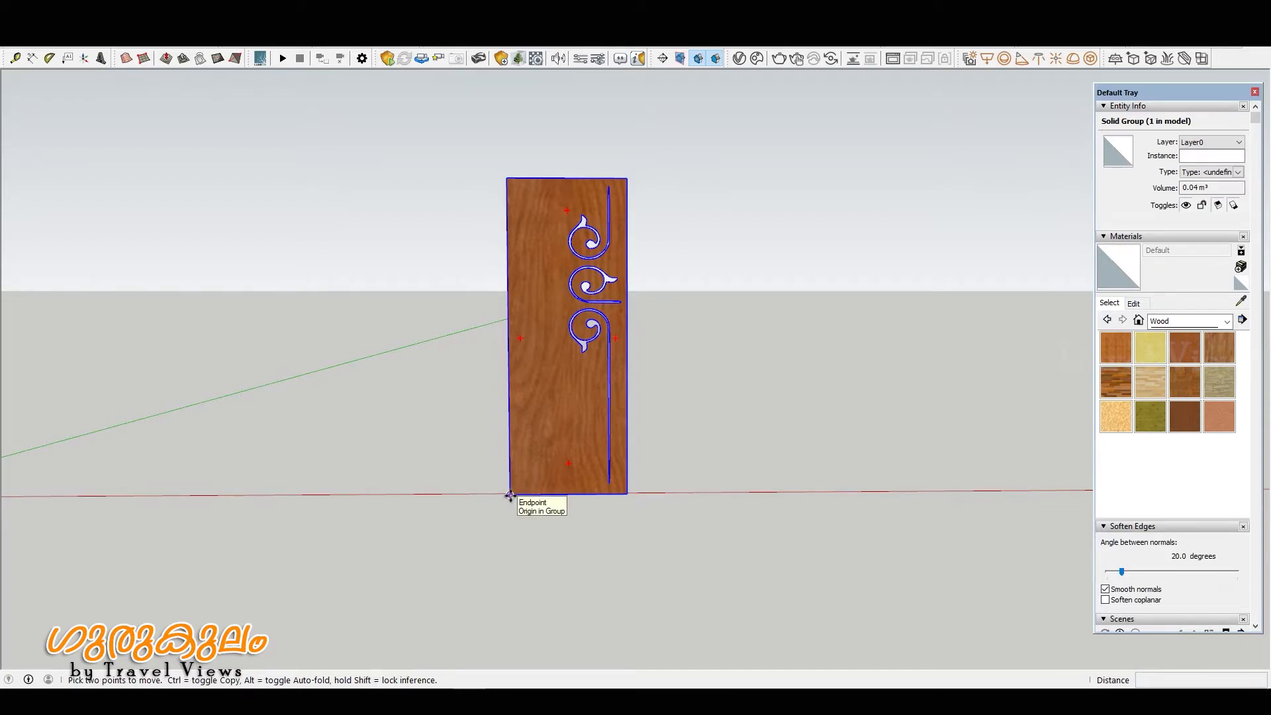
{"action": "key", "text": "ctrl"}
{"action": "left_click", "coordinate": [511, 497]}
{"action": "left_click", "coordinate": [628, 496]}
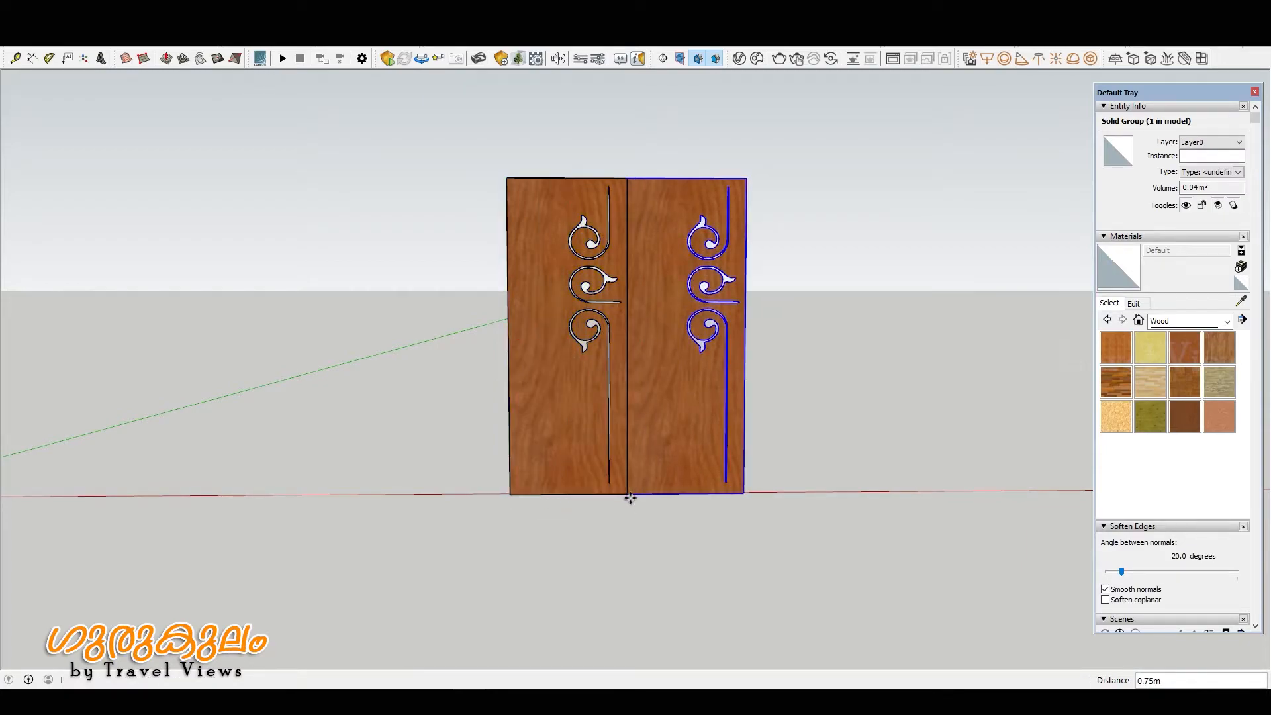
- Align the copied panel's lower inner corner with the original panel's lower corner so they meet flush, and clear the selection
{"action": "scroll", "coordinate": [630, 499], "scroll_direction": "up", "scroll_amount": 3}
{"action": "scroll", "coordinate": [620, 509], "scroll_direction": "up", "scroll_amount": 2}
{"action": "left_click", "coordinate": [618, 502]}
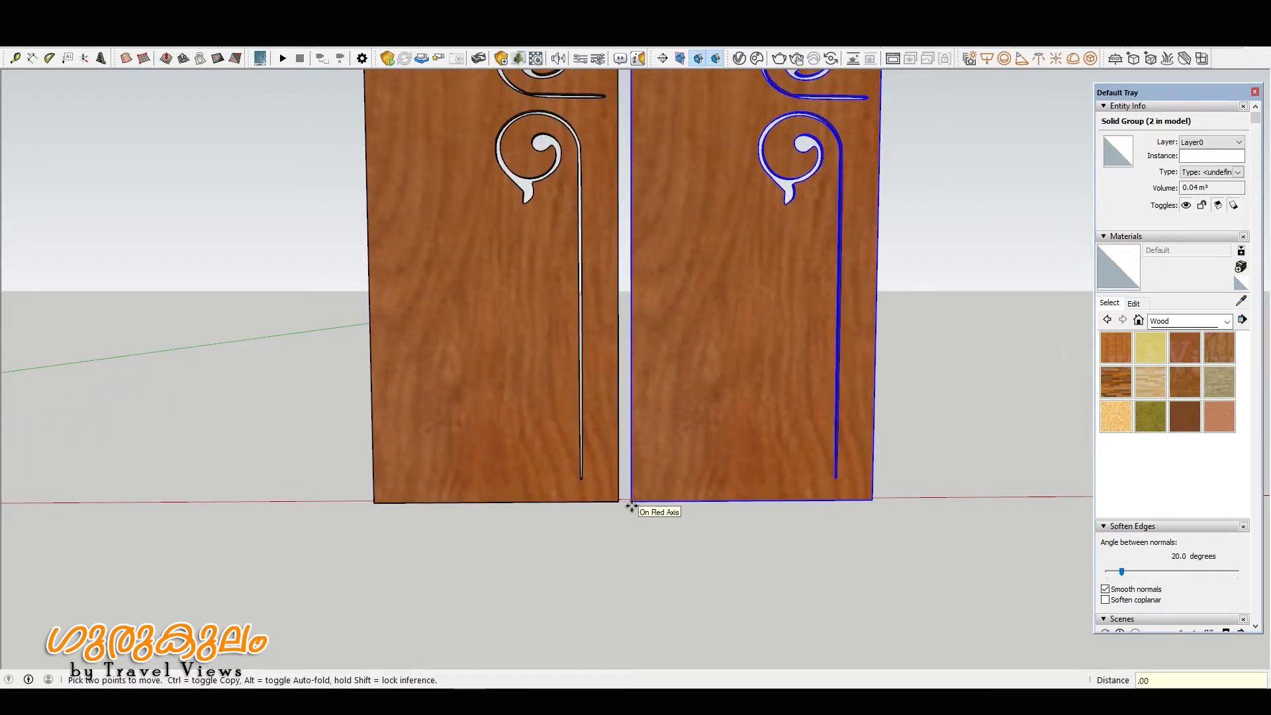
{"action": "left_click", "coordinate": [619, 501]}
{"action": "scroll", "coordinate": [626, 505], "scroll_direction": "down", "scroll_amount": 3}
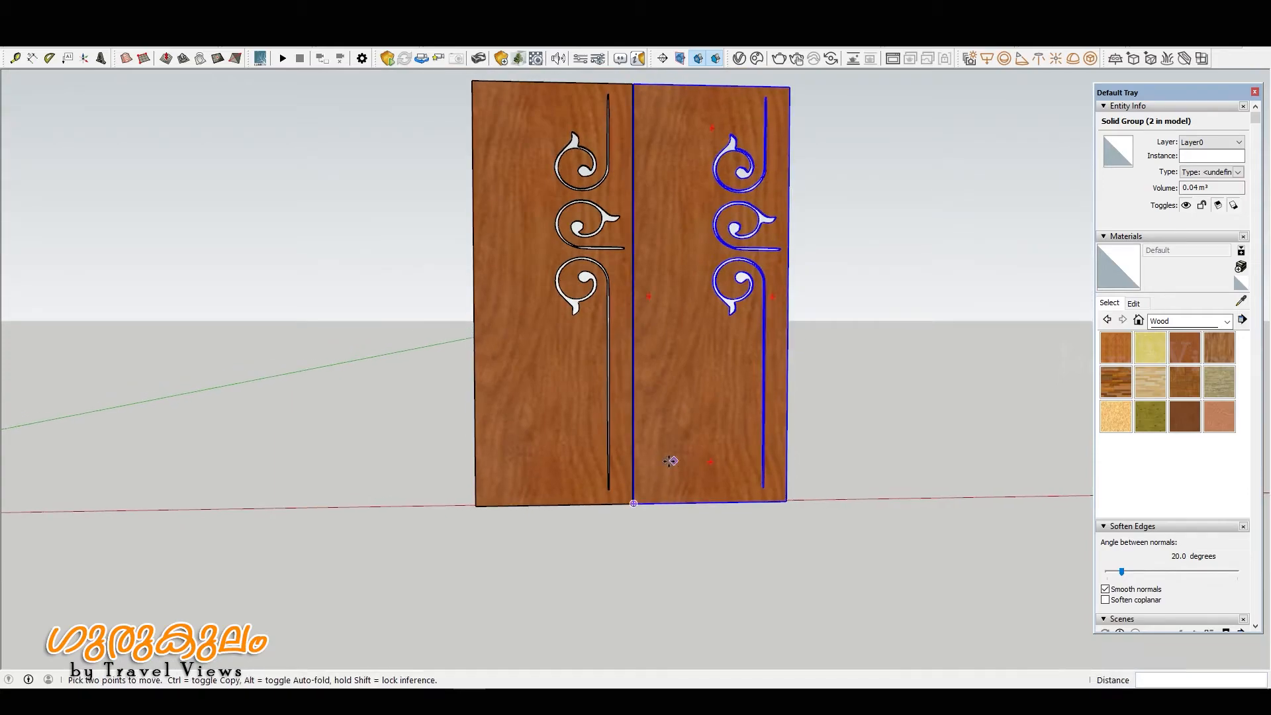
{"action": "key", "text": "space"}
{"action": "left_click", "coordinate": [826, 270]}
- Open the copied panel group, select its three scroll cutouts, and move them toward the seam between the panels
{"action": "scroll", "coordinate": [758, 227], "scroll_direction": "up", "scroll_amount": 2}
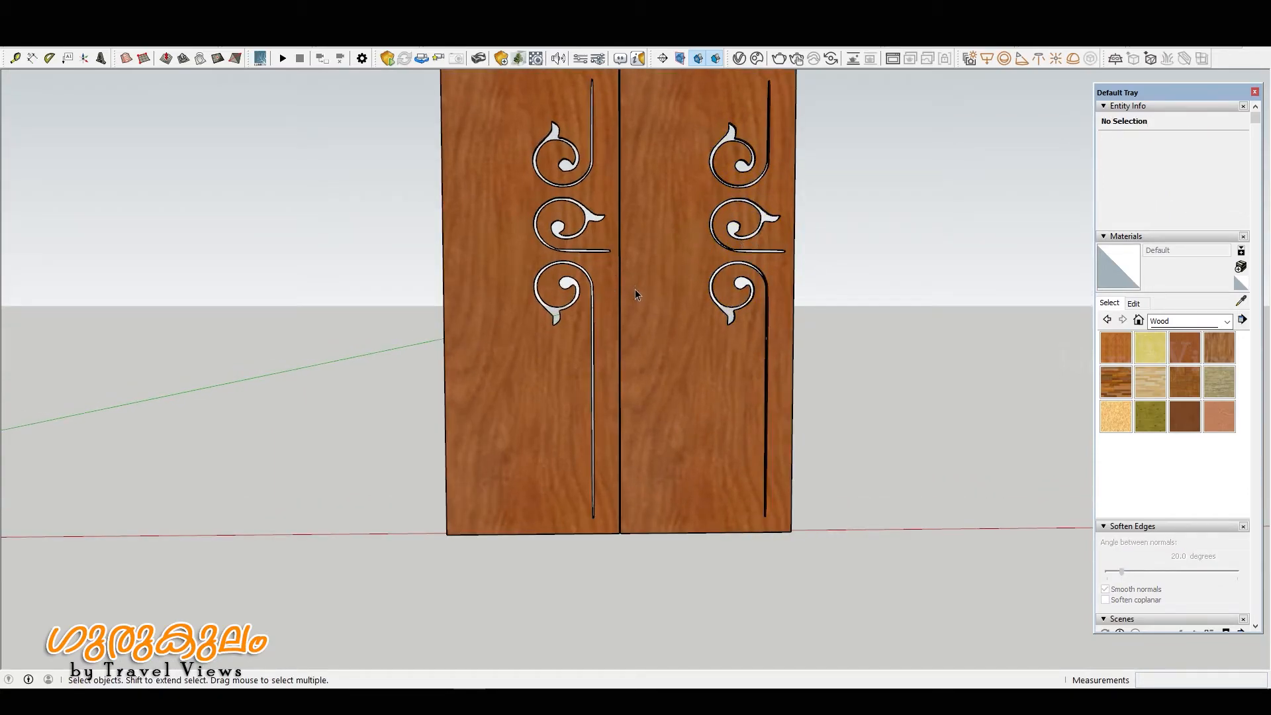
{"action": "scroll", "coordinate": [633, 289], "scroll_direction": "down", "scroll_amount": 1}
{"action": "left_click", "coordinate": [664, 285]}
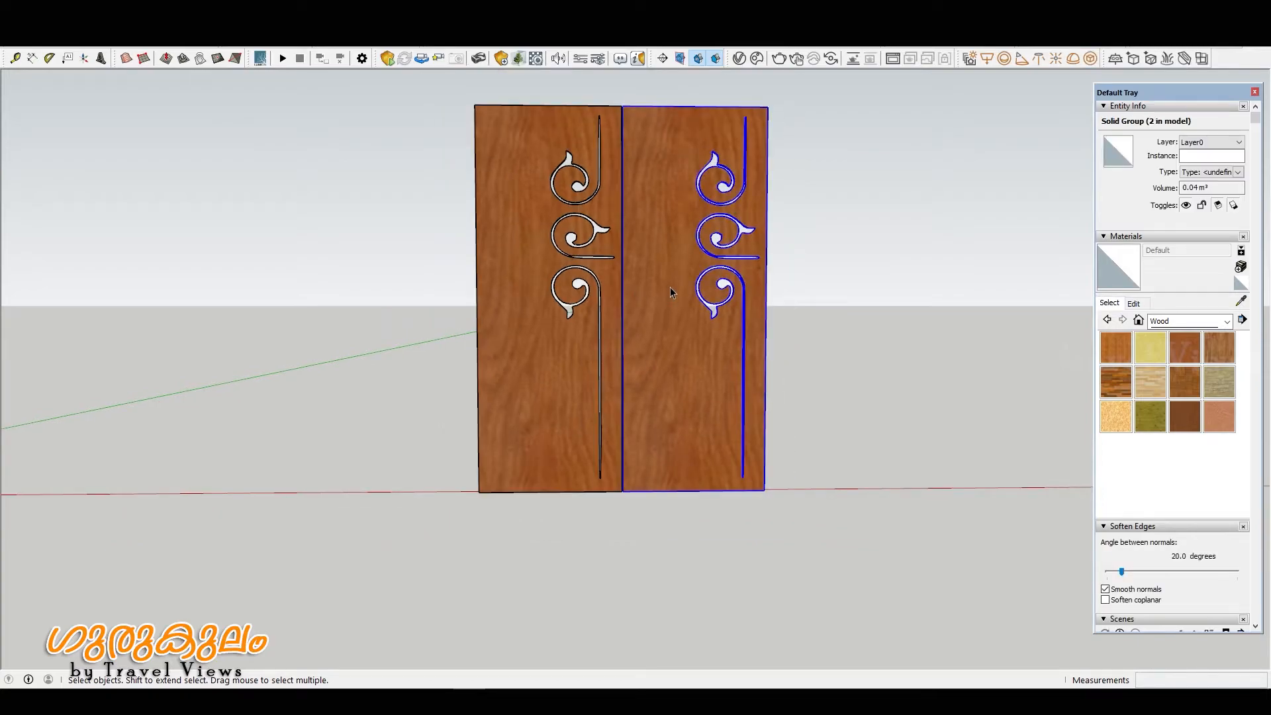
{"action": "double_click", "coordinate": [670, 288]}
{"action": "left_click", "coordinate": [687, 119]}
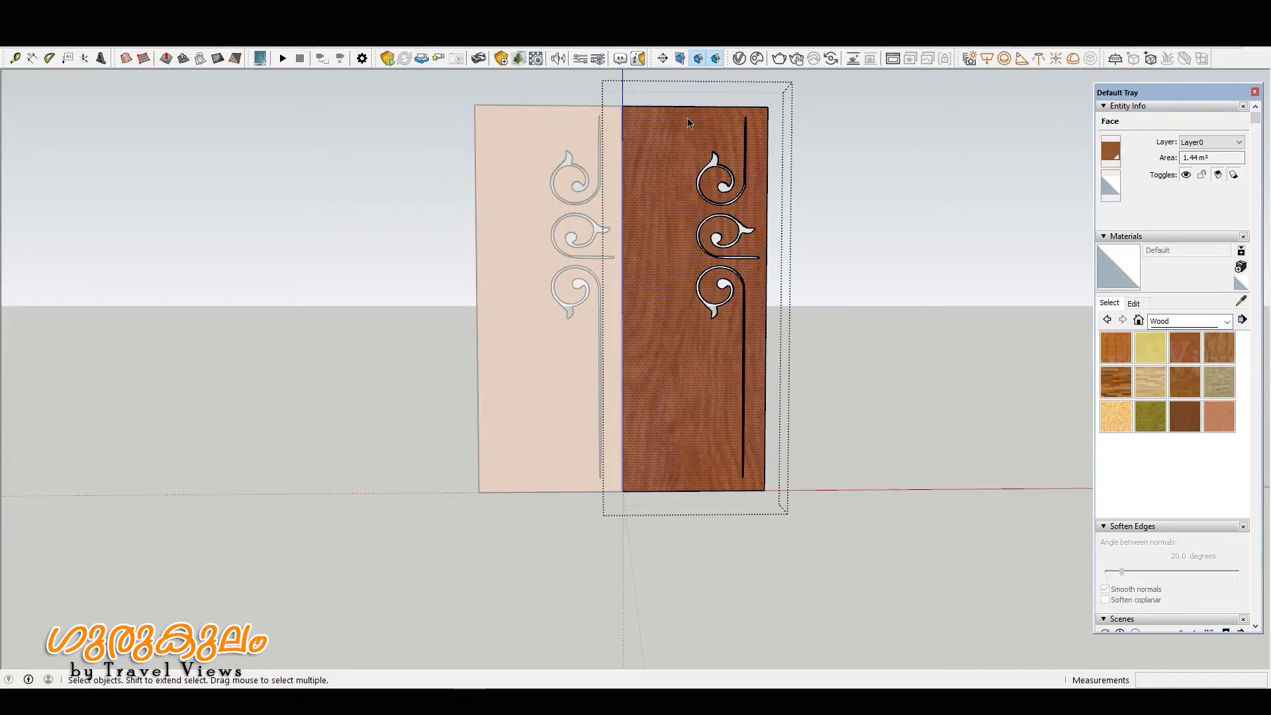
{"action": "left_click_drag", "start_coordinate": [683, 113], "coordinate": [764, 485]}
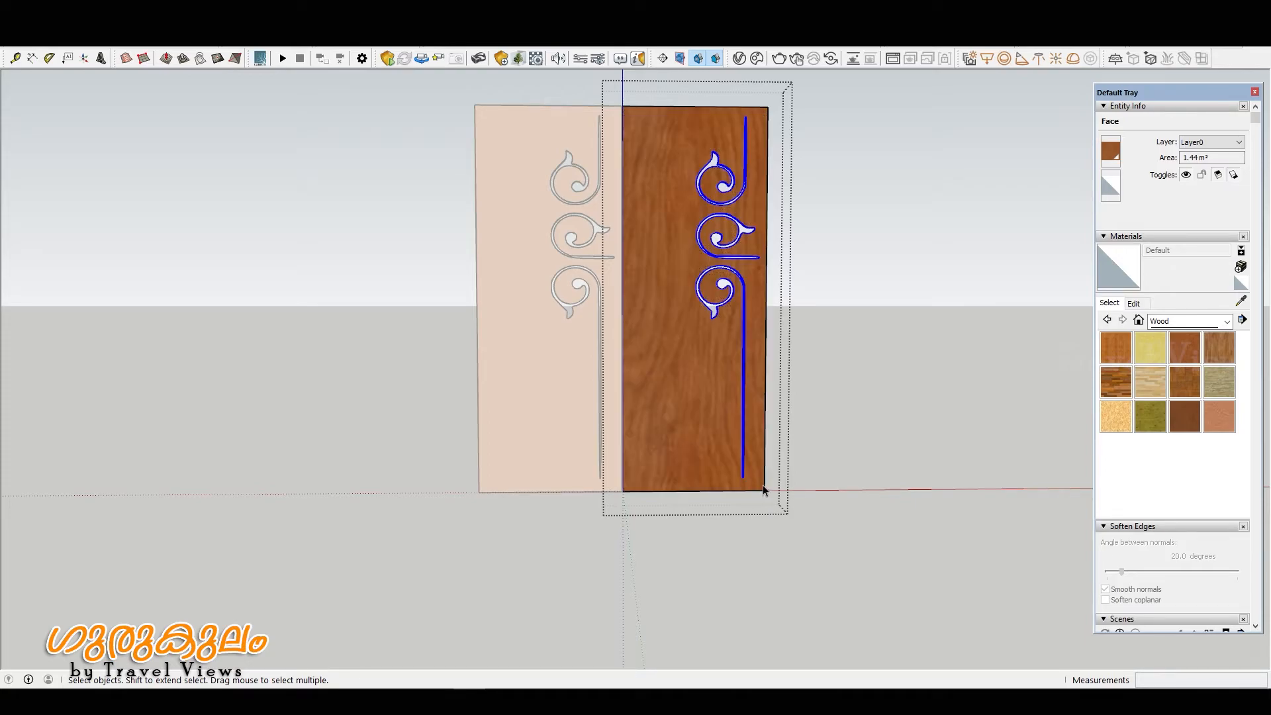
{"action": "middle_click_drag", "start_coordinate": [777, 361], "coordinate": [1116, 399]}
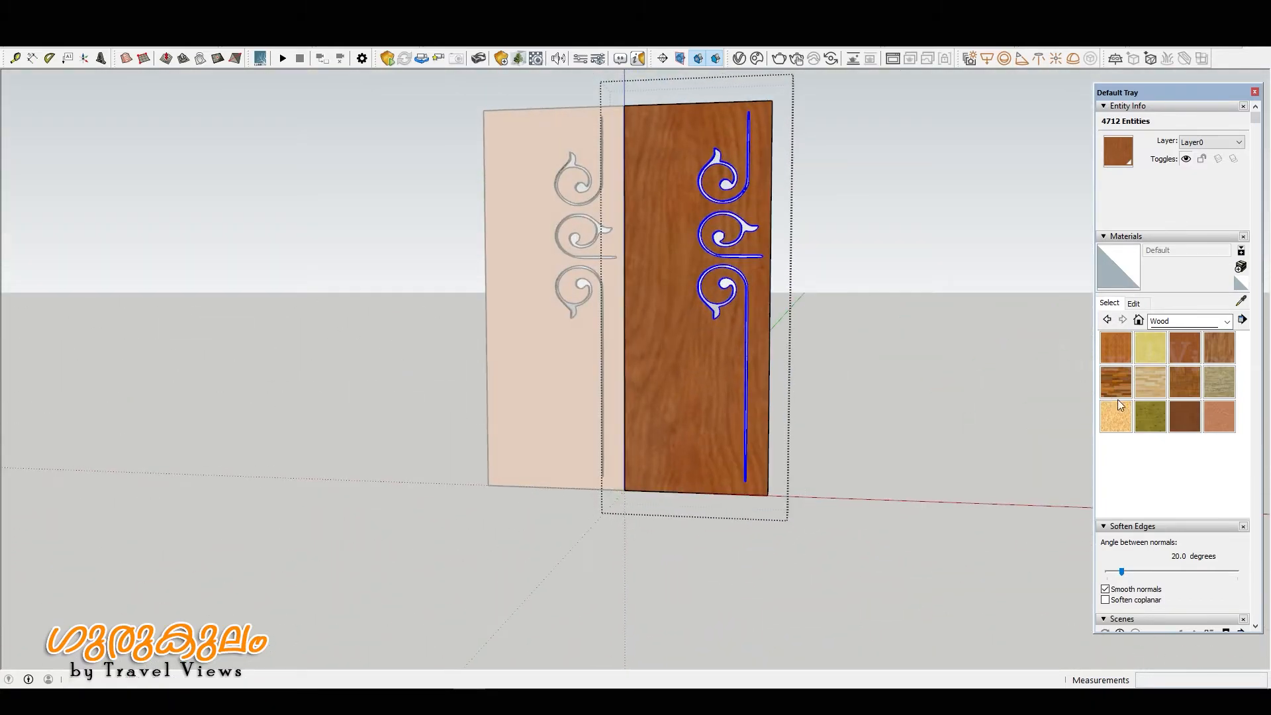
{"action": "scroll", "coordinate": [734, 443], "scroll_direction": "up", "scroll_amount": 1}
{"action": "middle_click_drag", "start_coordinate": [734, 444], "coordinate": [771, 450]}
{"action": "scroll", "coordinate": [771, 450], "scroll_direction": "down", "scroll_amount": 2}
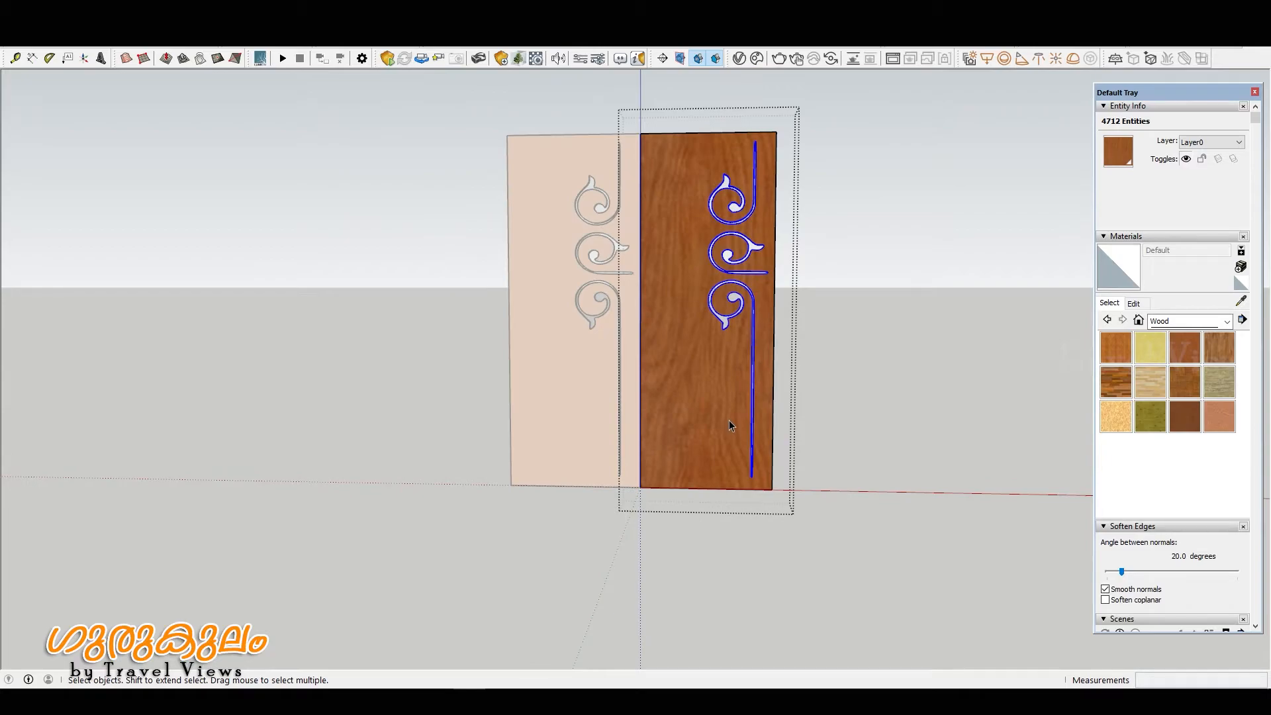
{"action": "key", "text": "m"}
{"action": "left_click", "coordinate": [750, 477]}
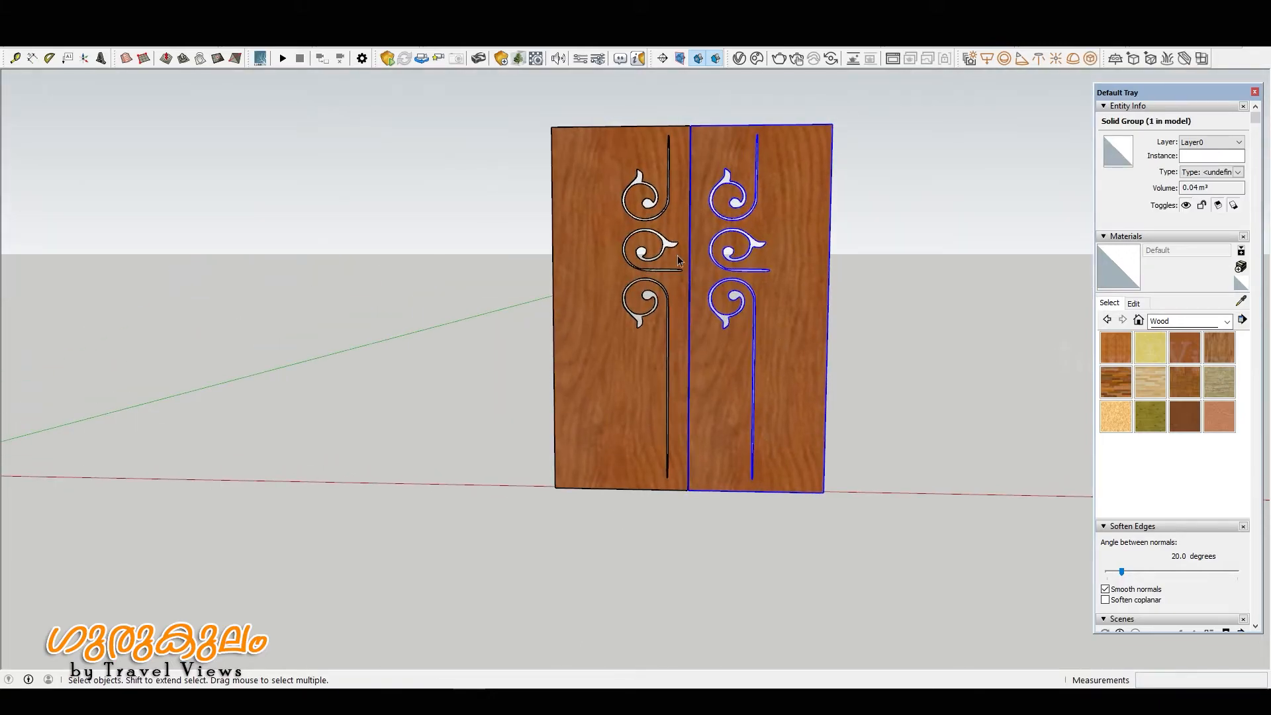
- Mirror the copied panel group along the red axis with the Scale tool so its scrolls face the opposite way
{"action": "scroll", "coordinate": [677, 256], "scroll_direction": "up", "scroll_amount": 2}
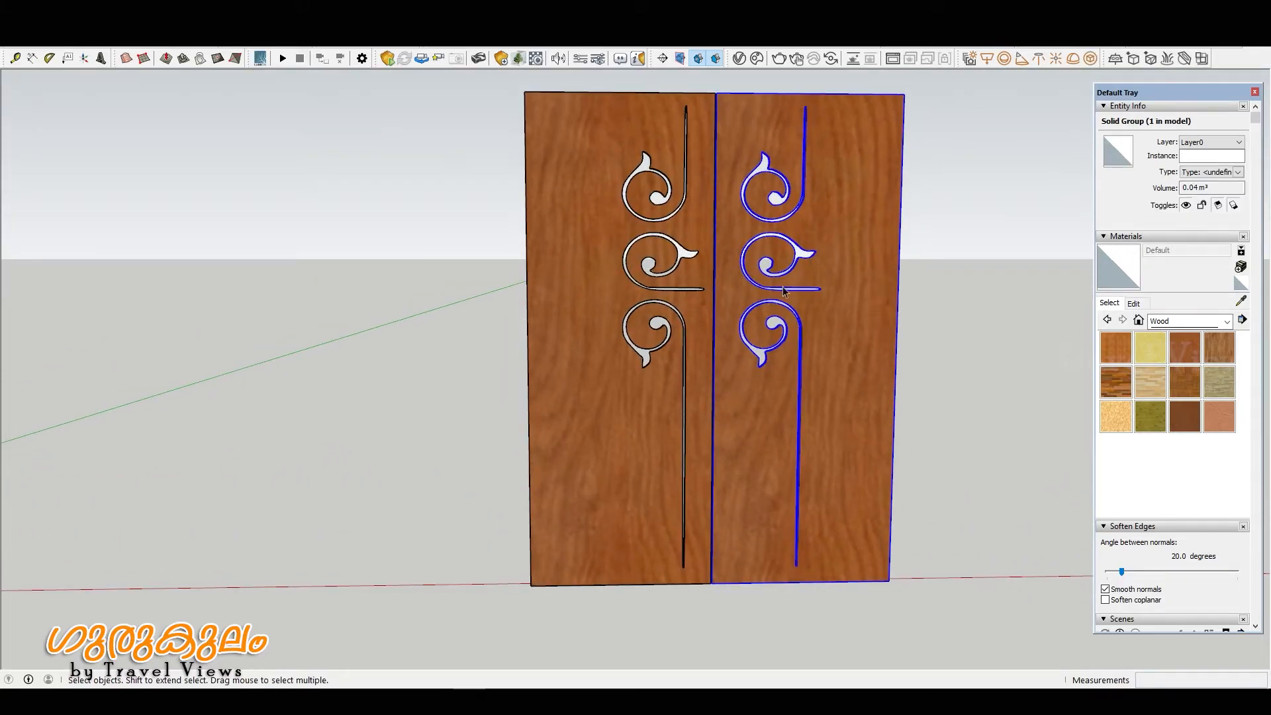
{"action": "middle_click_drag", "start_coordinate": [783, 291], "coordinate": [672, 192]}
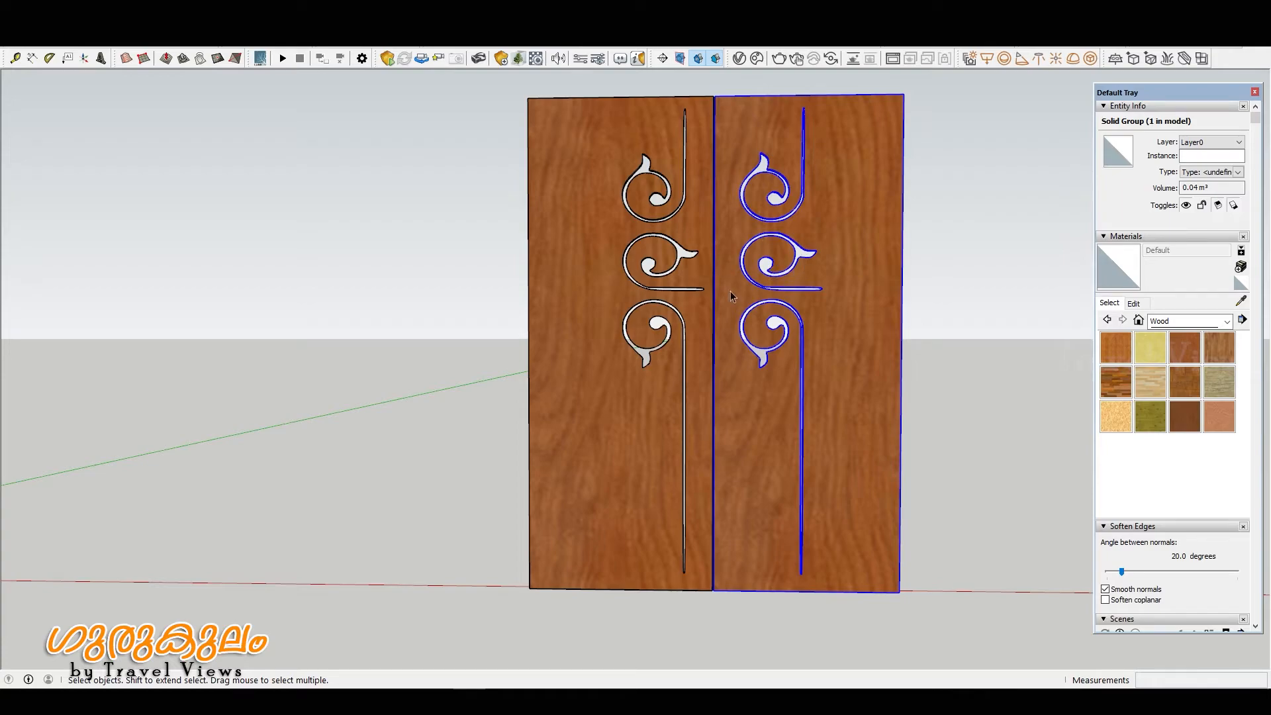
{"action": "scroll", "coordinate": [814, 308], "scroll_direction": "down", "scroll_amount": 2}
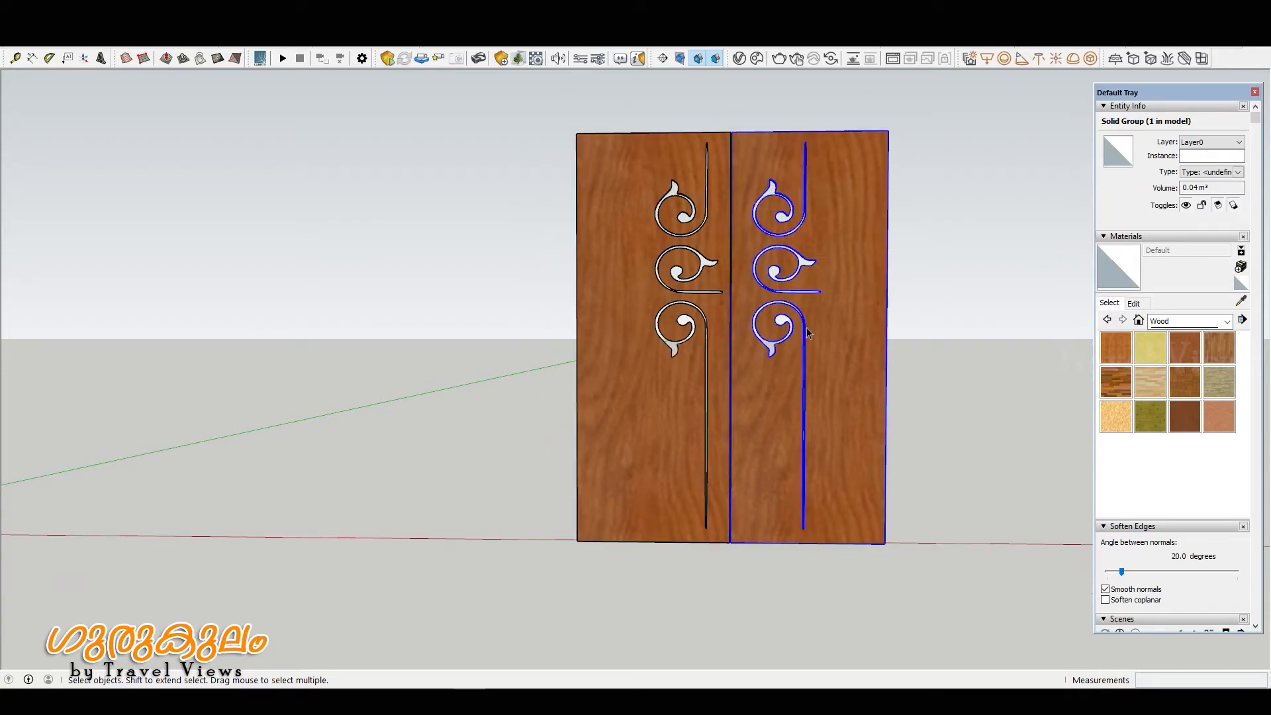
{"action": "scroll", "coordinate": [798, 364], "scroll_direction": "down", "scroll_amount": 1}
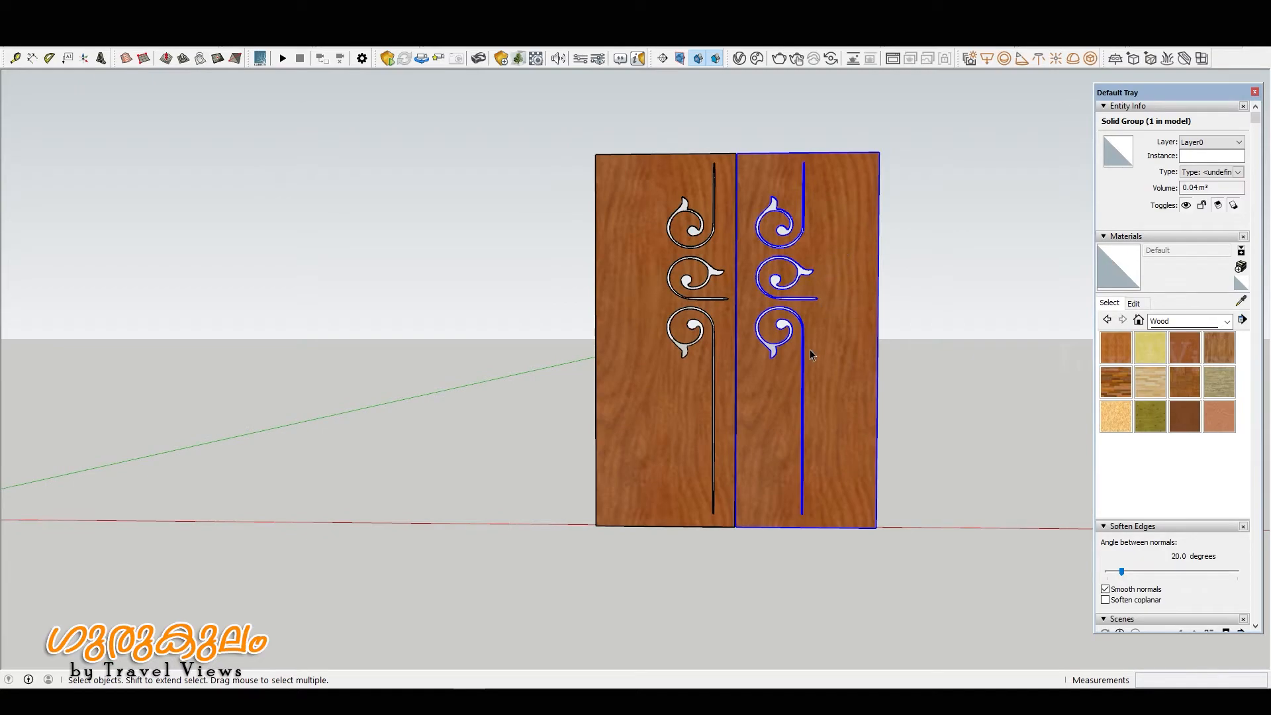
{"action": "middle_click_drag", "start_coordinate": [810, 351], "coordinate": [801, 441]}
{"action": "scroll", "coordinate": [778, 322], "scroll_direction": "up", "scroll_amount": 1}
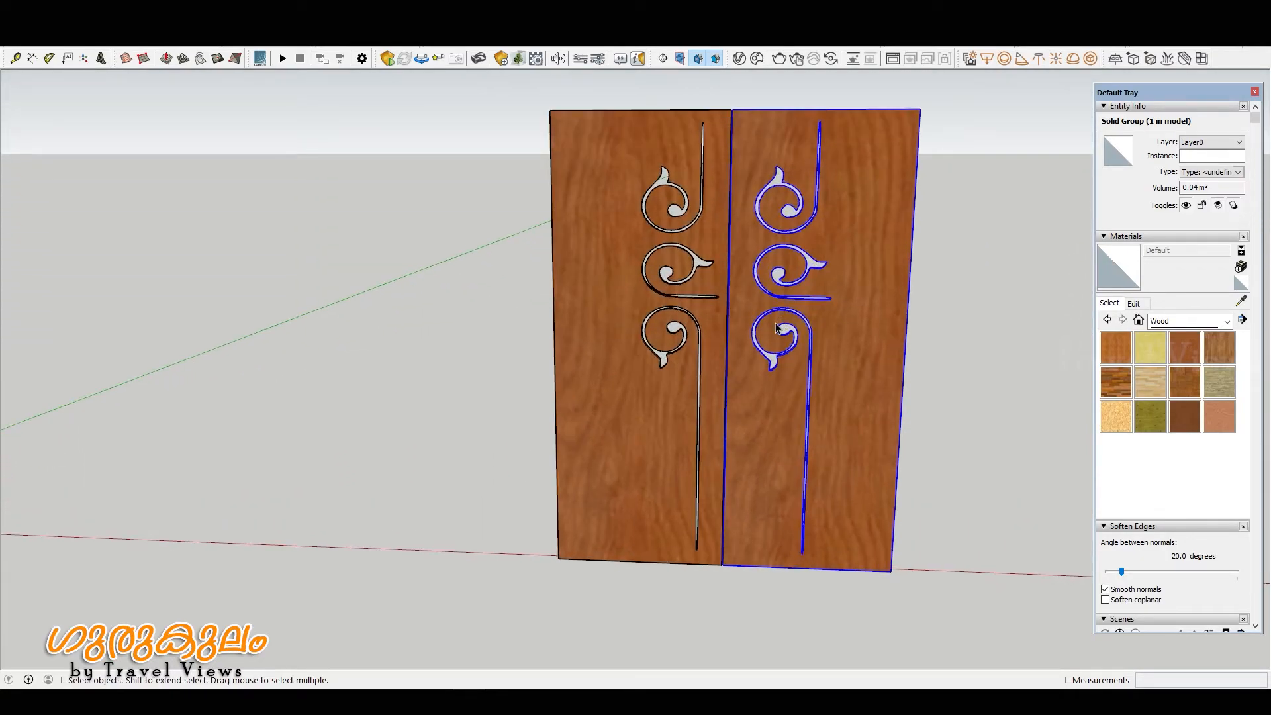
{"action": "key", "text": "s"}
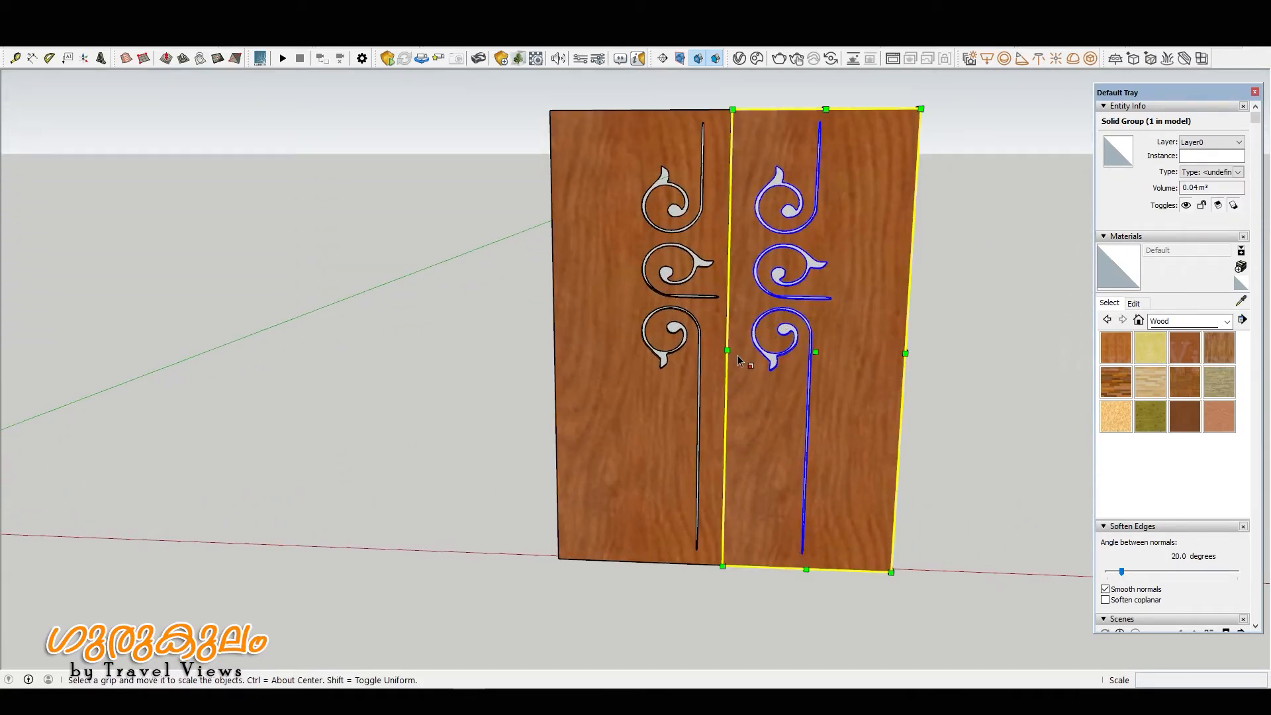
{"action": "scroll", "coordinate": [741, 358], "scroll_direction": "up", "scroll_amount": 5}
{"action": "scroll", "coordinate": [683, 364], "scroll_direction": "up", "scroll_amount": 1}
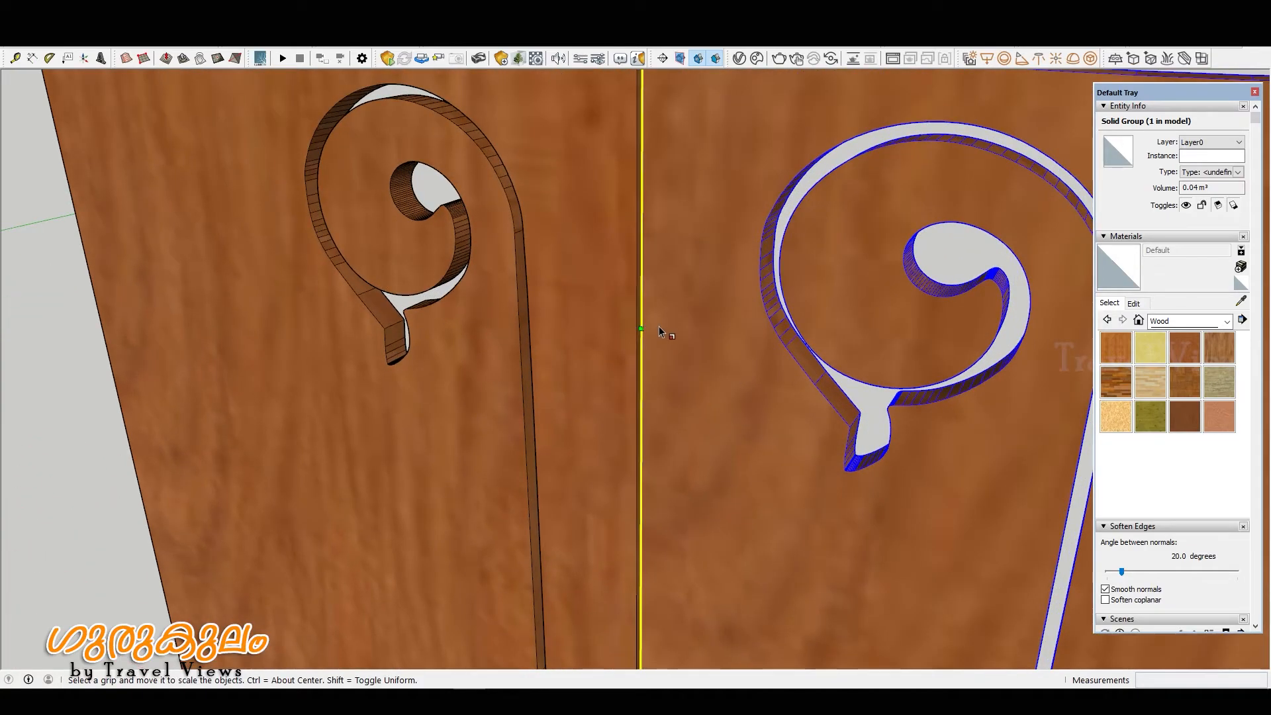
{"action": "left_click", "coordinate": [648, 322]}
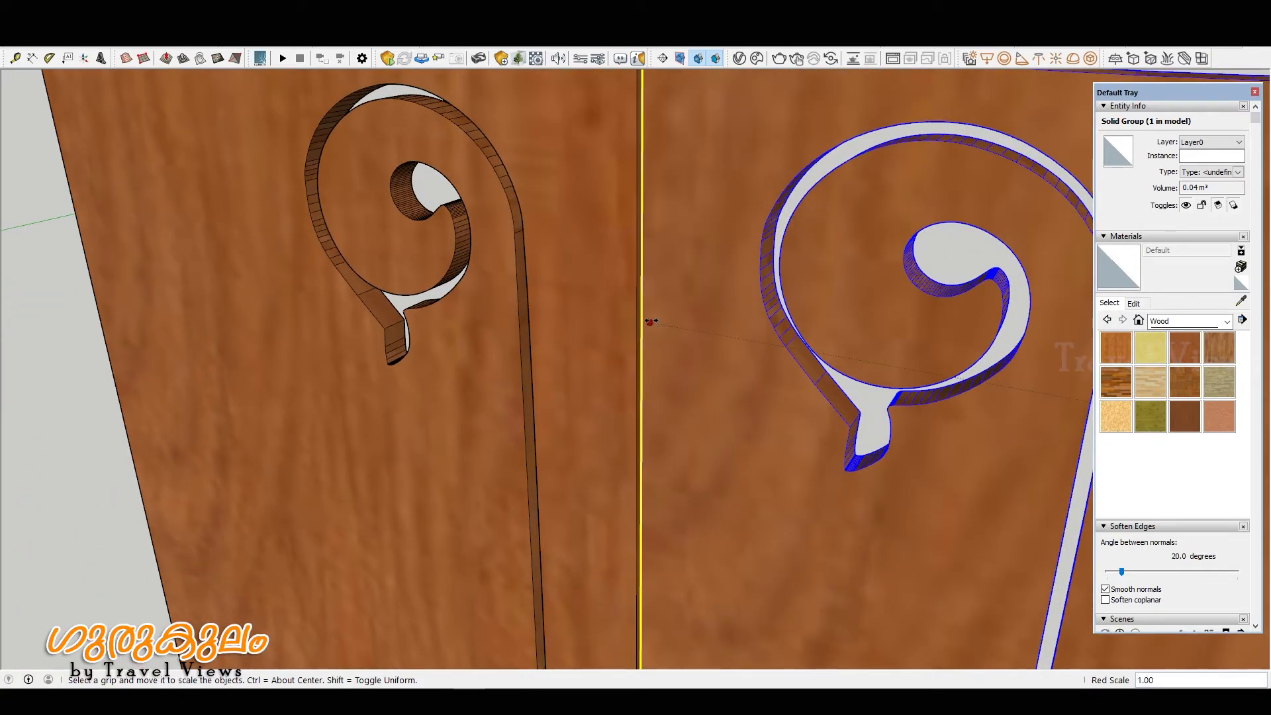
{"action": "scroll", "coordinate": [662, 323], "scroll_direction": "down", "scroll_amount": 10}
{"action": "scroll", "coordinate": [702, 321], "scroll_direction": "down", "scroll_amount": 2}
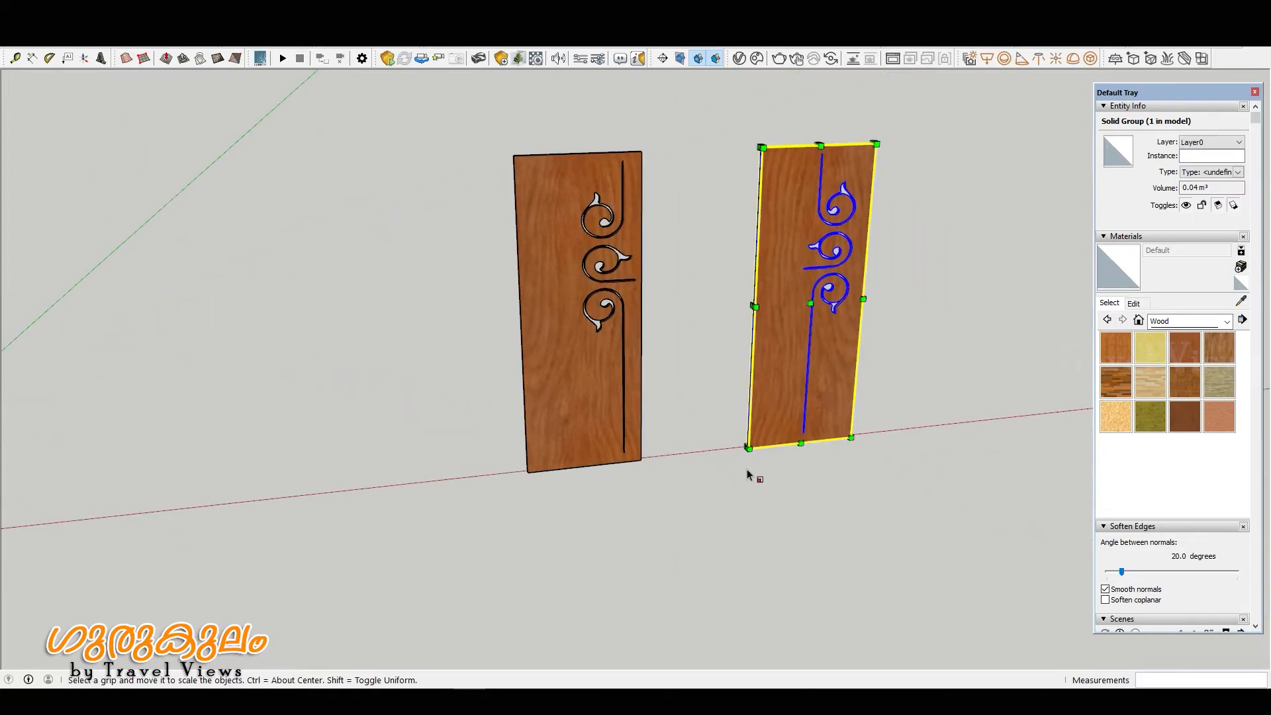
- Move the mirrored panel by its lower inner corner along the red axis to meet the original panel's lower corner flush
{"action": "scroll", "coordinate": [747, 468], "scroll_direction": "up", "scroll_amount": 5}
{"action": "key", "text": "m"}
{"action": "left_click", "coordinate": [746, 434]}
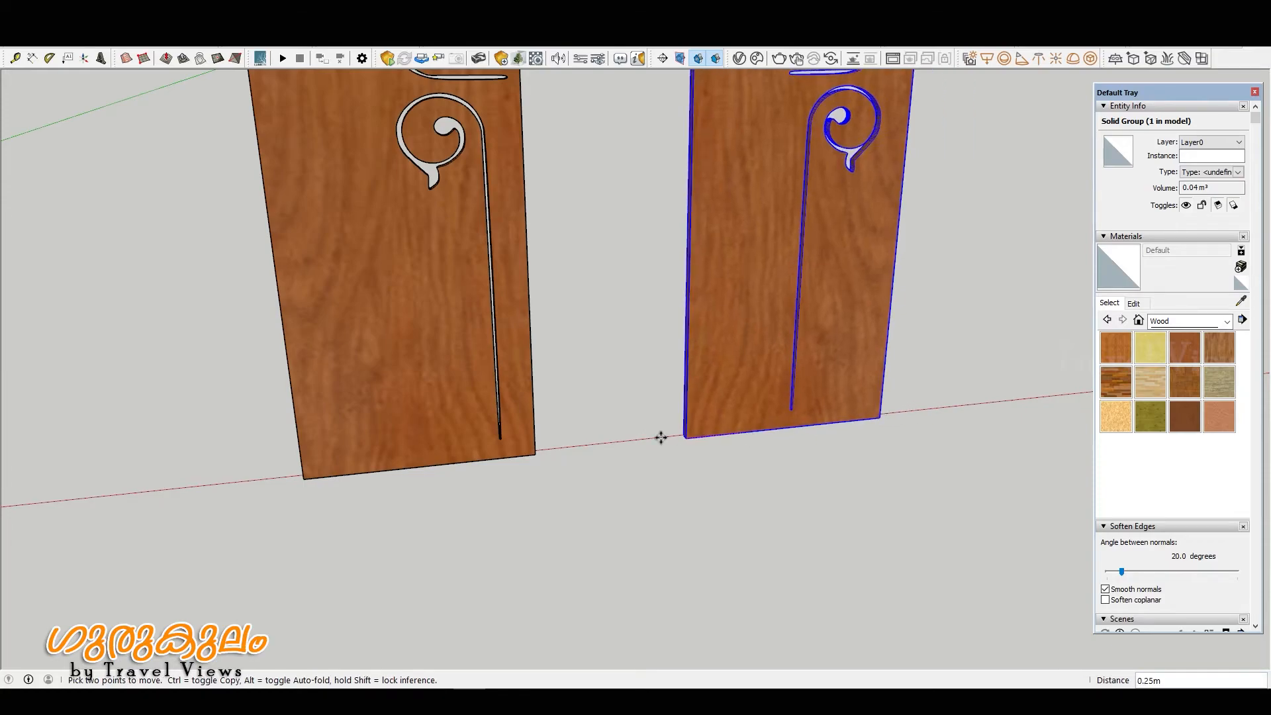
{"action": "left_click", "coordinate": [539, 455]}
{"action": "left_click", "coordinate": [538, 456]}
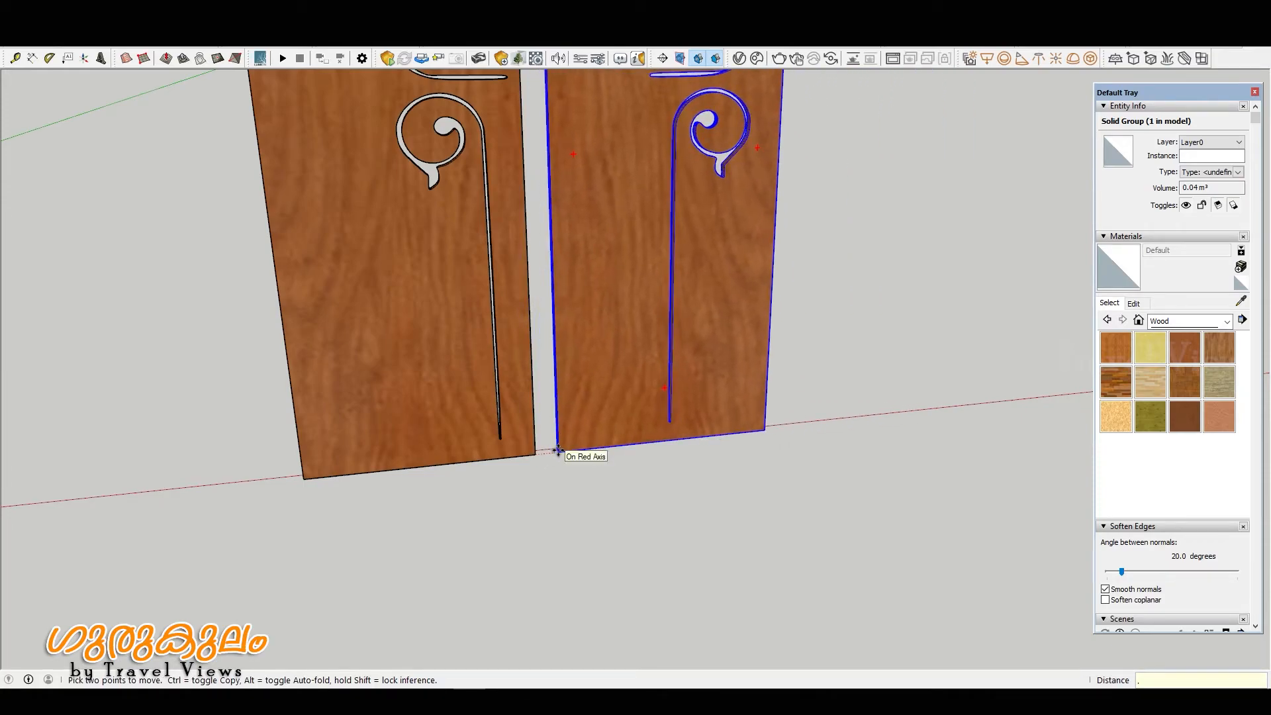
{"action": "key", "text": "Return"}
- Open the mirrored panel group and select its three scroll cutouts together with their long straight stems
{"action": "scroll", "coordinate": [567, 467], "scroll_direction": "down", "scroll_amount": 3}
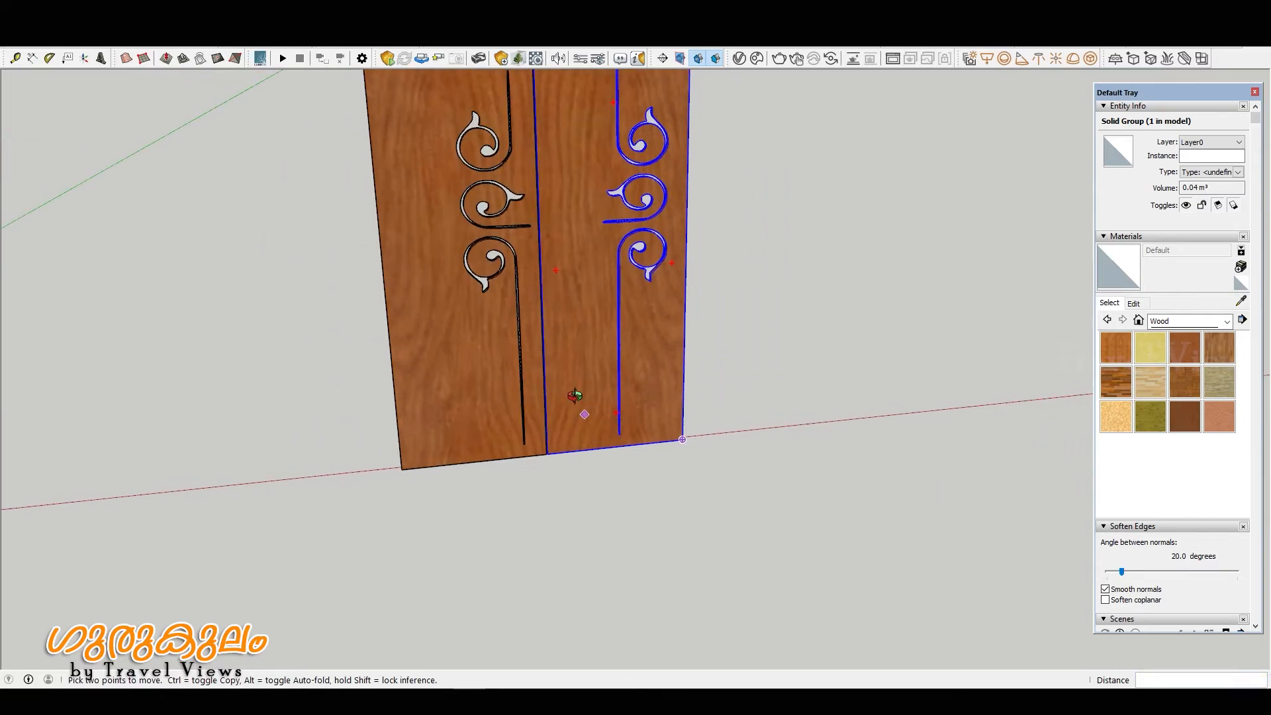
{"action": "middle_click_drag", "start_coordinate": [575, 396], "coordinate": [595, 360]}
{"action": "scroll", "coordinate": [614, 366], "scroll_direction": "down", "scroll_amount": 2}
{"action": "scroll", "coordinate": [557, 182], "scroll_direction": "up", "scroll_amount": 2}
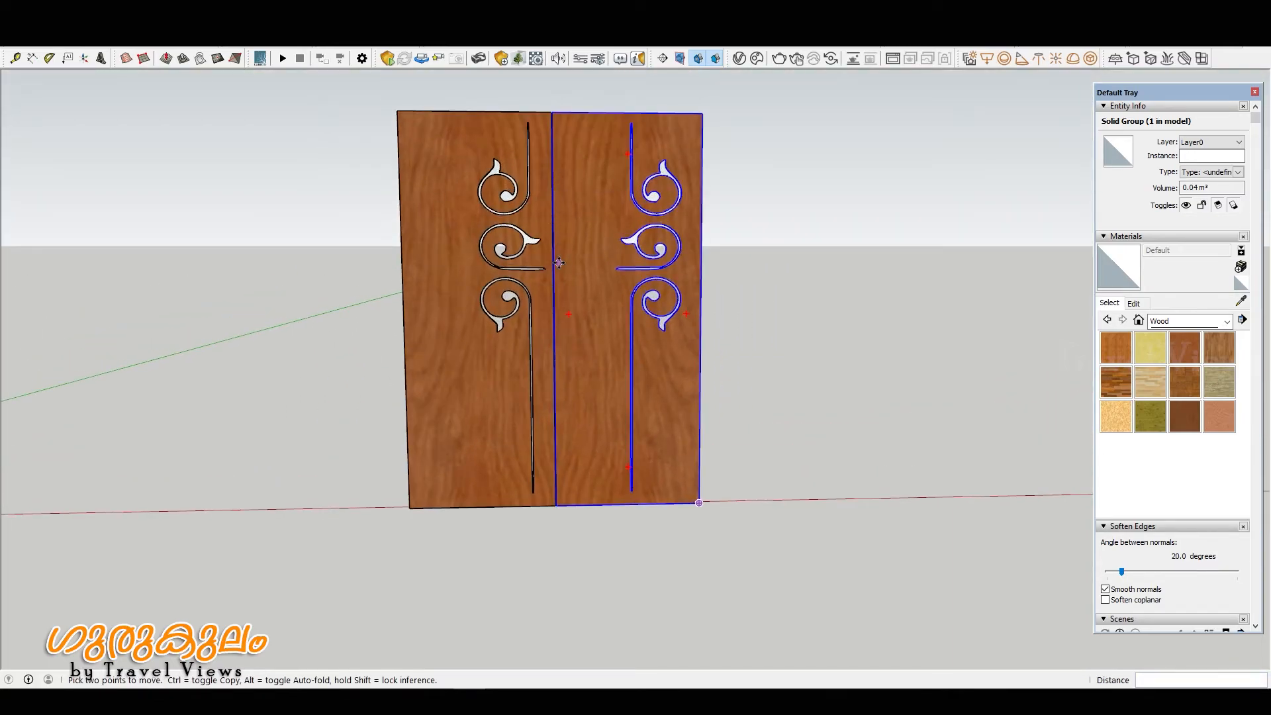
{"action": "scroll", "coordinate": [559, 263], "scroll_direction": "up", "scroll_amount": 4}
{"action": "scroll", "coordinate": [560, 187], "scroll_direction": "down", "scroll_amount": 5}
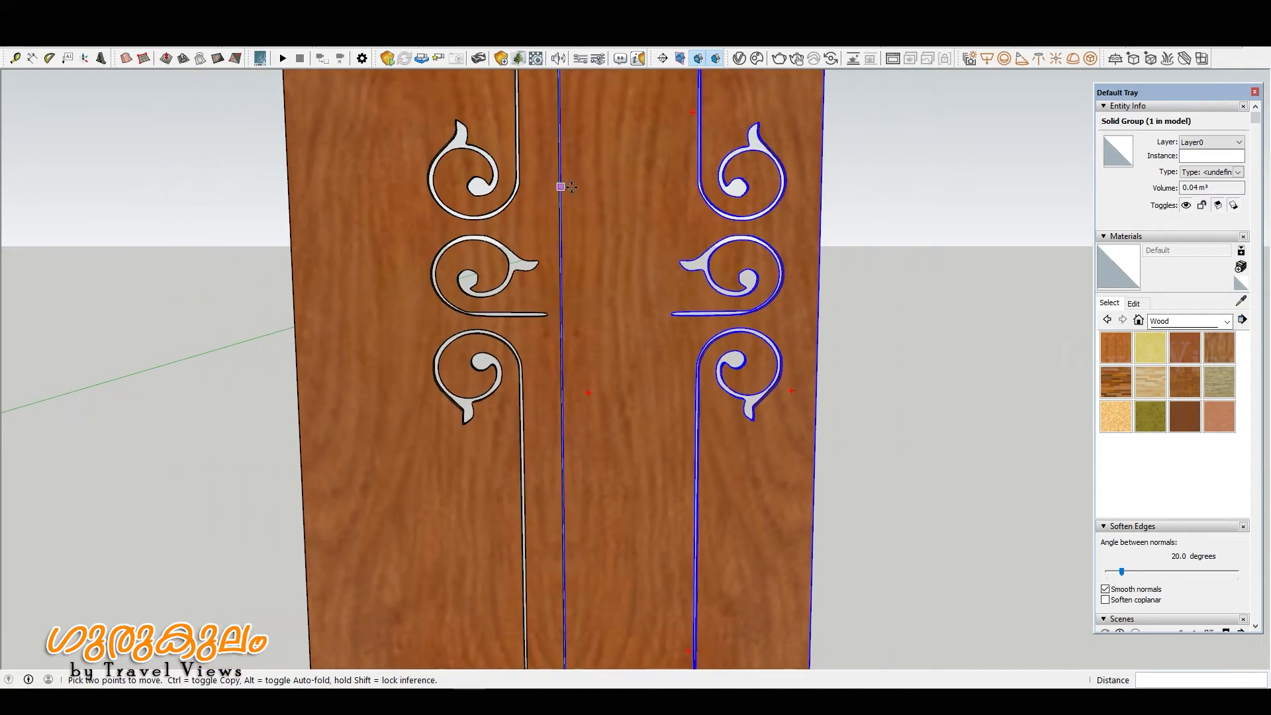
{"action": "key", "text": "space"}
{"action": "double_click", "coordinate": [630, 217]}
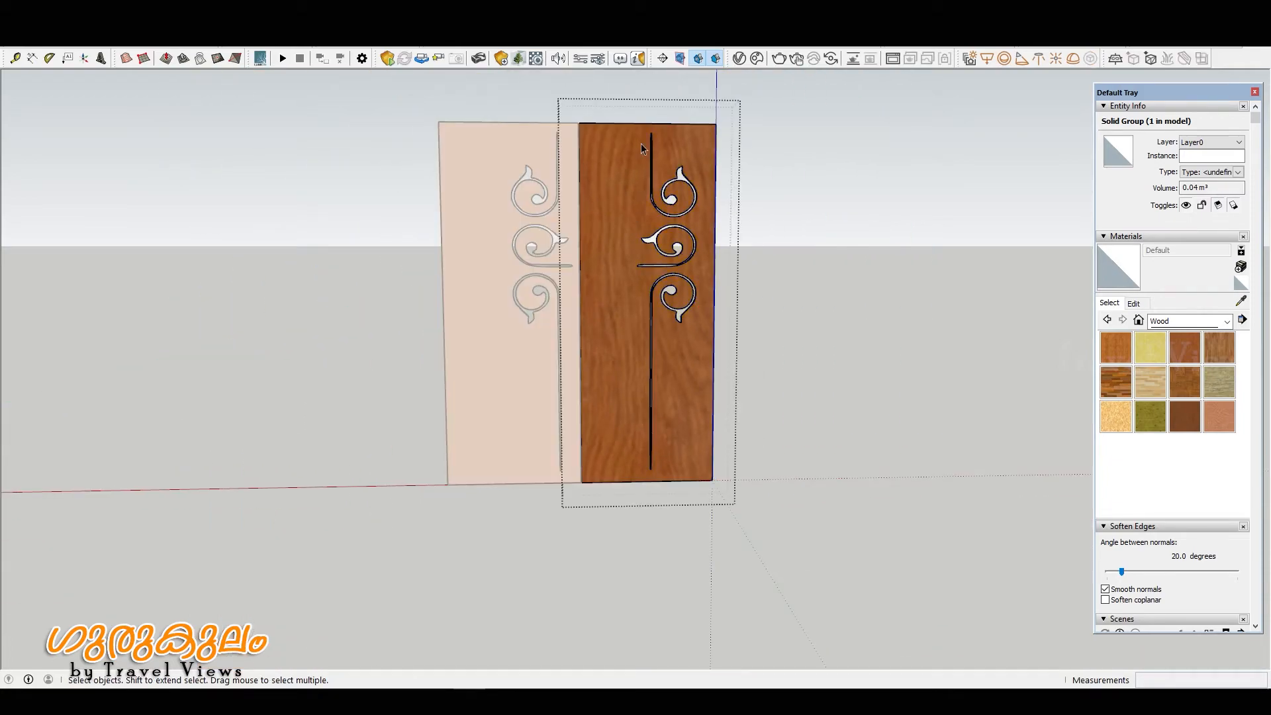
{"action": "left_click_drag", "start_coordinate": [627, 130], "coordinate": [706, 480]}
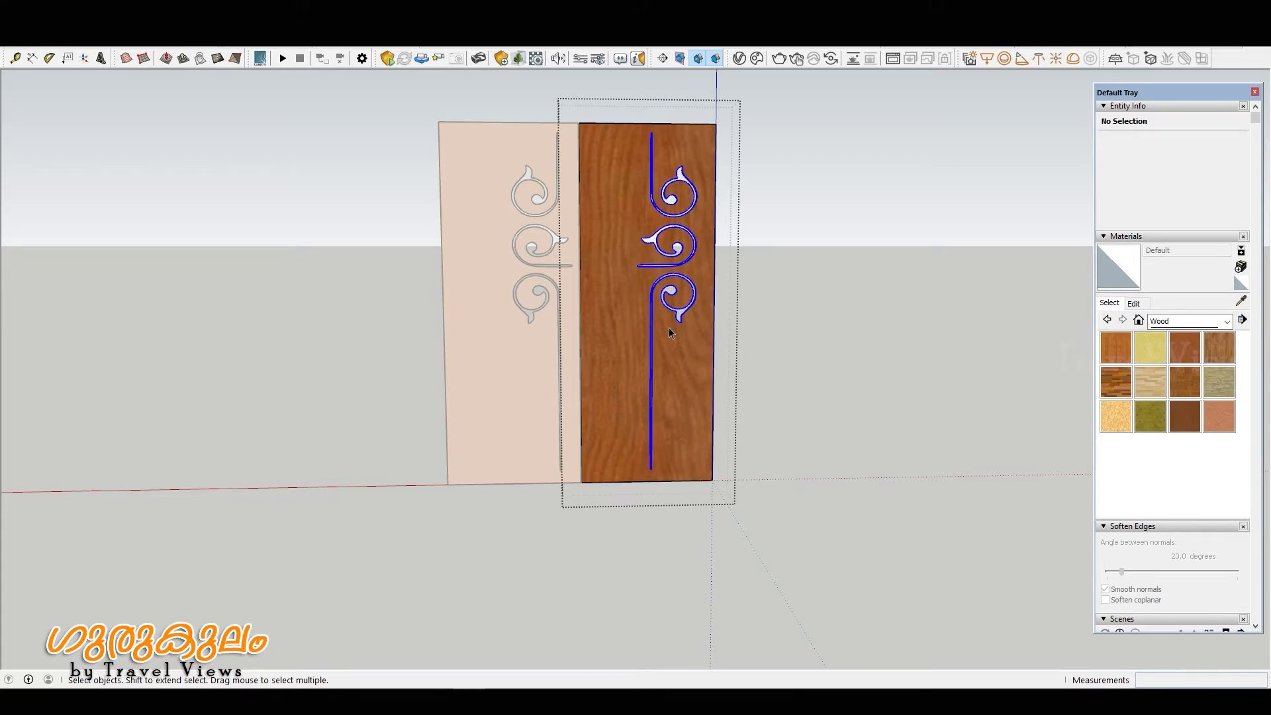
- Move the selected scroll cutouts along the red axis toward the seam to match the original panel, then close the group and clear the selection
{"action": "scroll", "coordinate": [618, 269], "scroll_direction": "up", "scroll_amount": 3}
{"action": "middle_click_drag", "start_coordinate": [618, 269], "coordinate": [973, 408]}
{"action": "scroll", "coordinate": [781, 501], "scroll_direction": "up", "scroll_amount": 2}
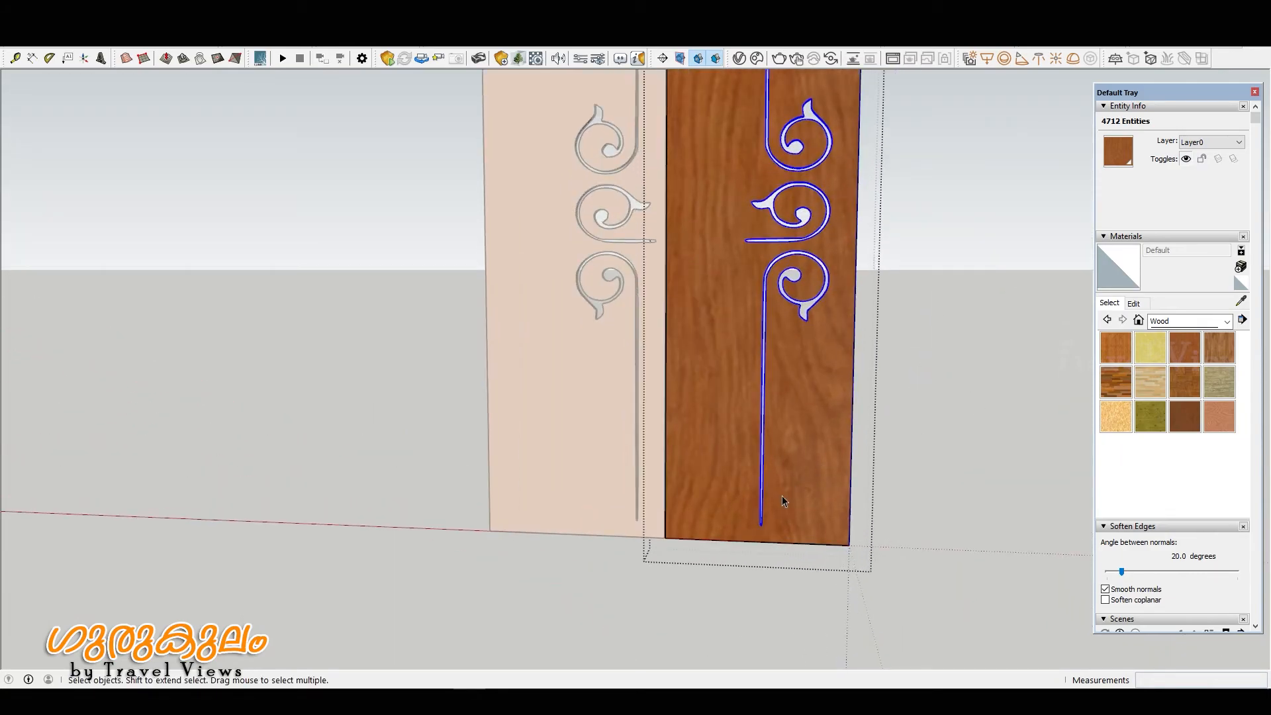
{"action": "key", "text": "m"}
{"action": "left_click", "coordinate": [761, 529]}
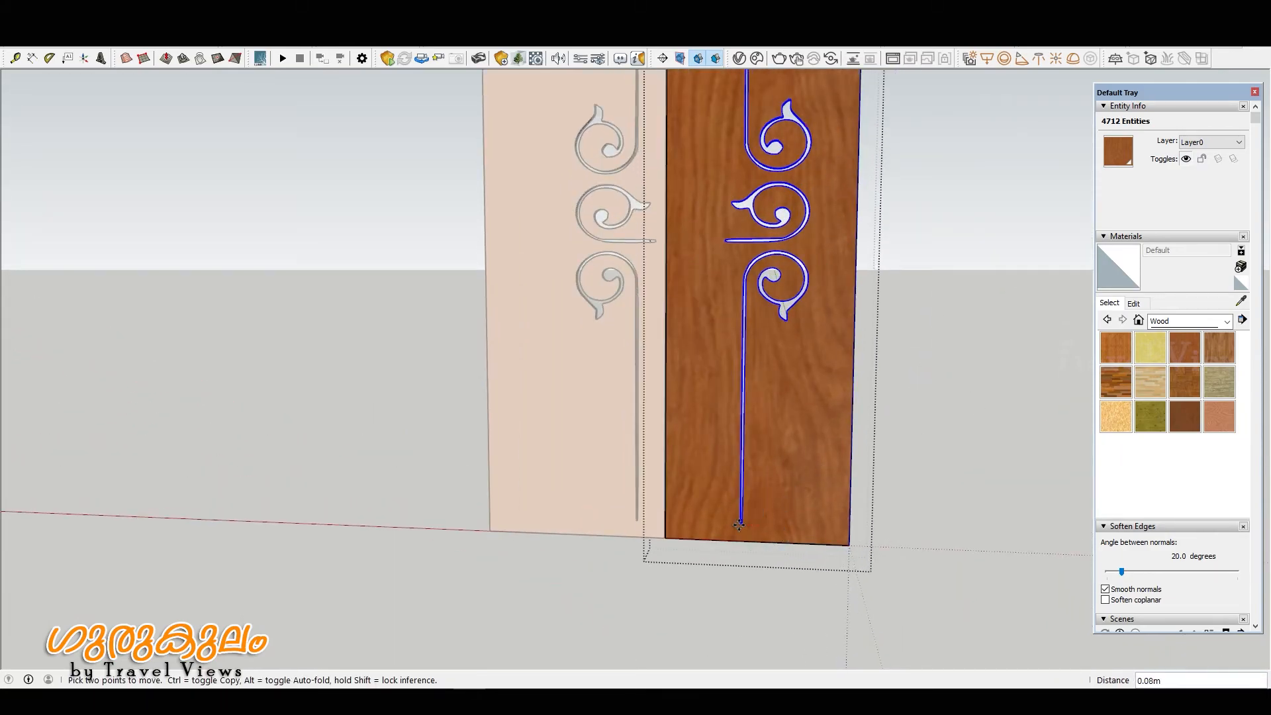
{"action": "left_click", "coordinate": [695, 523]}
{"action": "scroll", "coordinate": [808, 442], "scroll_direction": "down", "scroll_amount": 3}
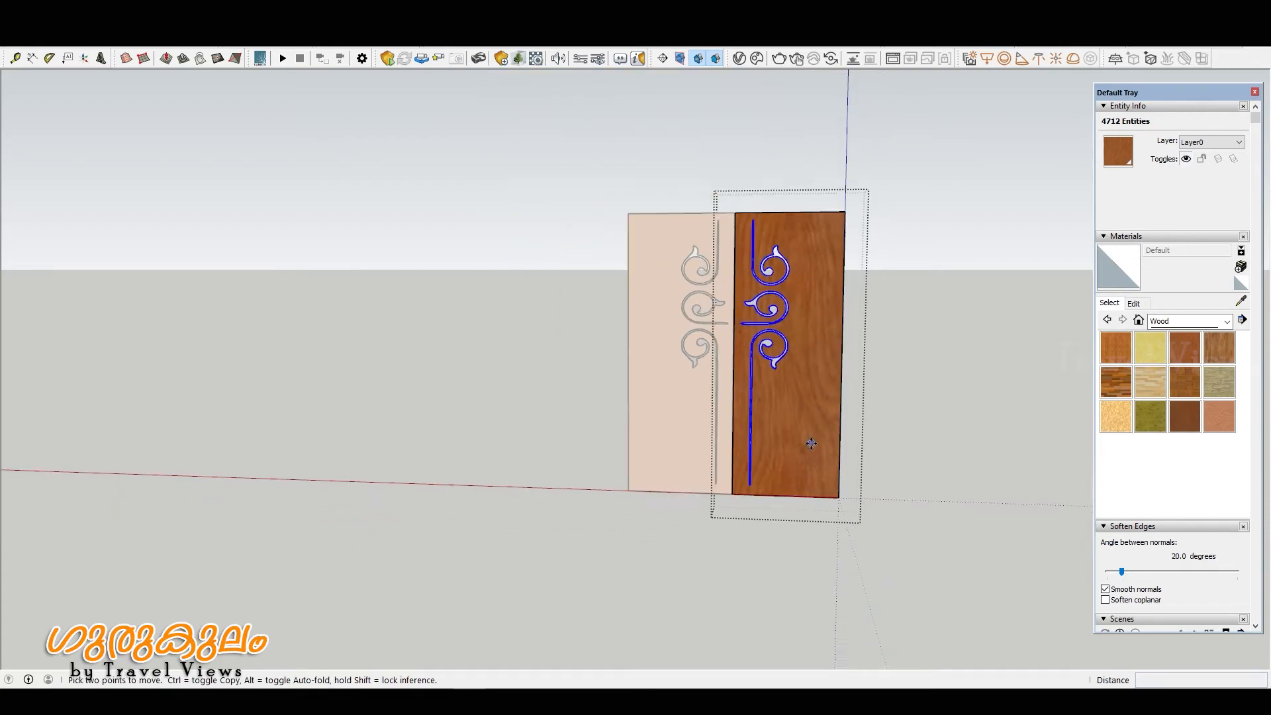
{"action": "middle_click_drag", "start_coordinate": [808, 442], "coordinate": [786, 390]}
{"action": "key", "text": "space"}
{"action": "left_click", "coordinate": [924, 335]}
{"action": "scroll", "coordinate": [796, 329], "scroll_direction": "down", "scroll_amount": 3}
{"action": "scroll", "coordinate": [793, 328], "scroll_direction": "up", "scroll_amount": 5}
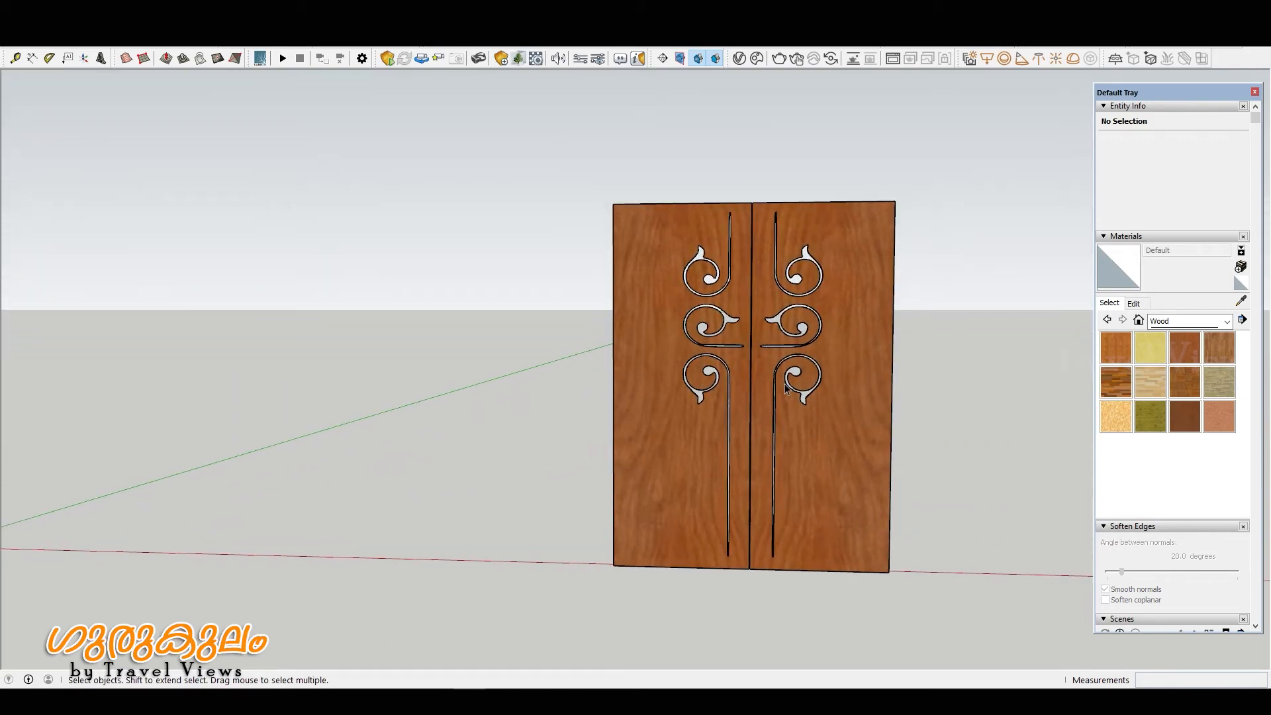
{"action": "middle_click_drag", "start_coordinate": [617, 453], "coordinate": [653, 441]}
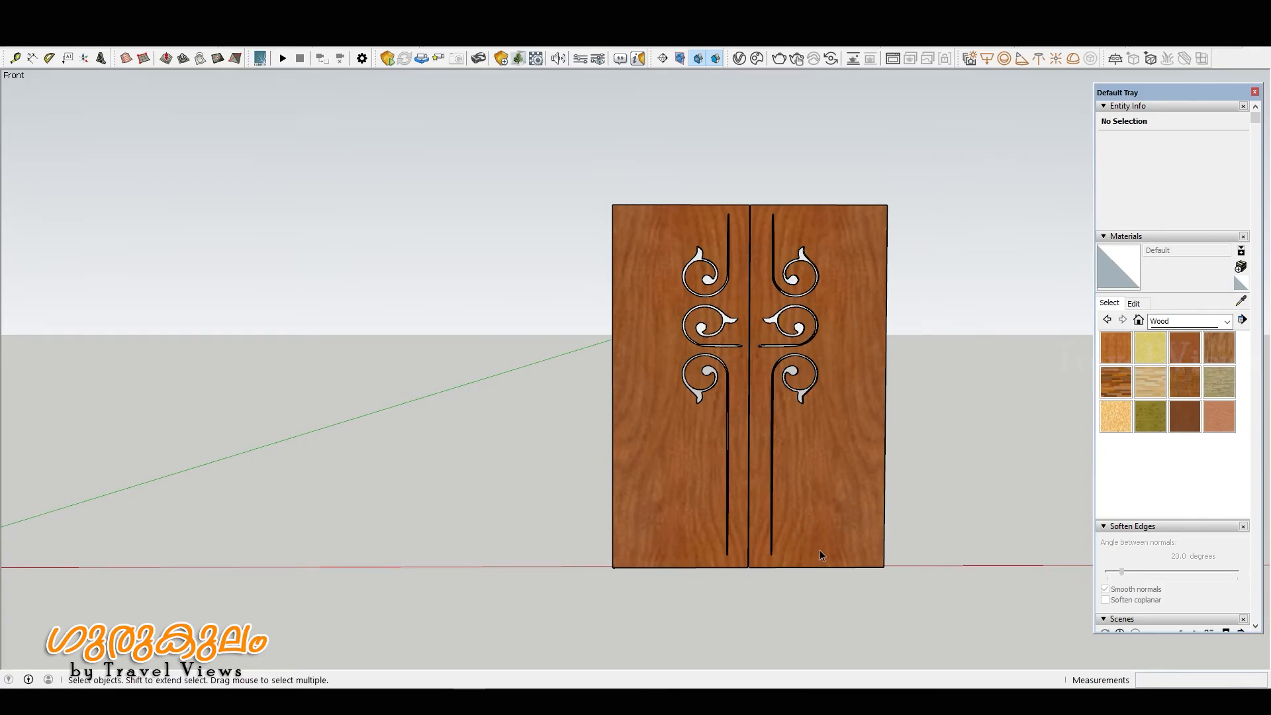
{"action": "middle_click_drag", "start_coordinate": [820, 552], "coordinate": [669, 578]}
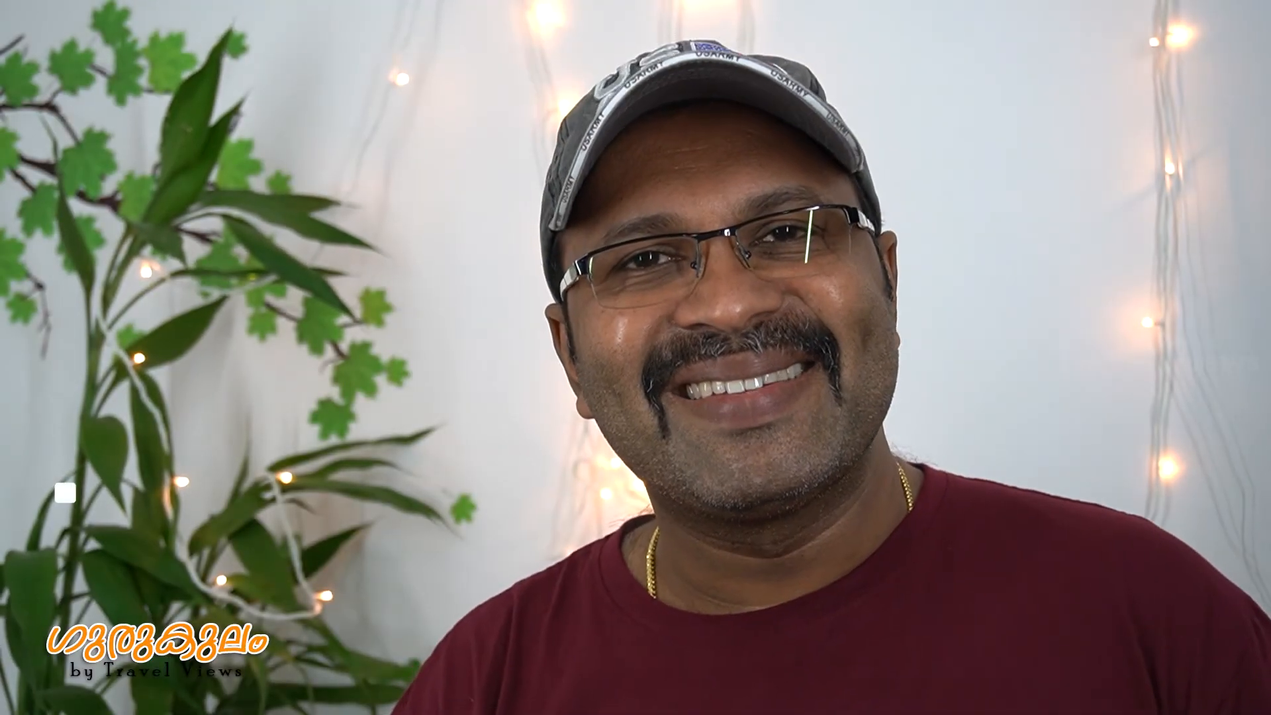